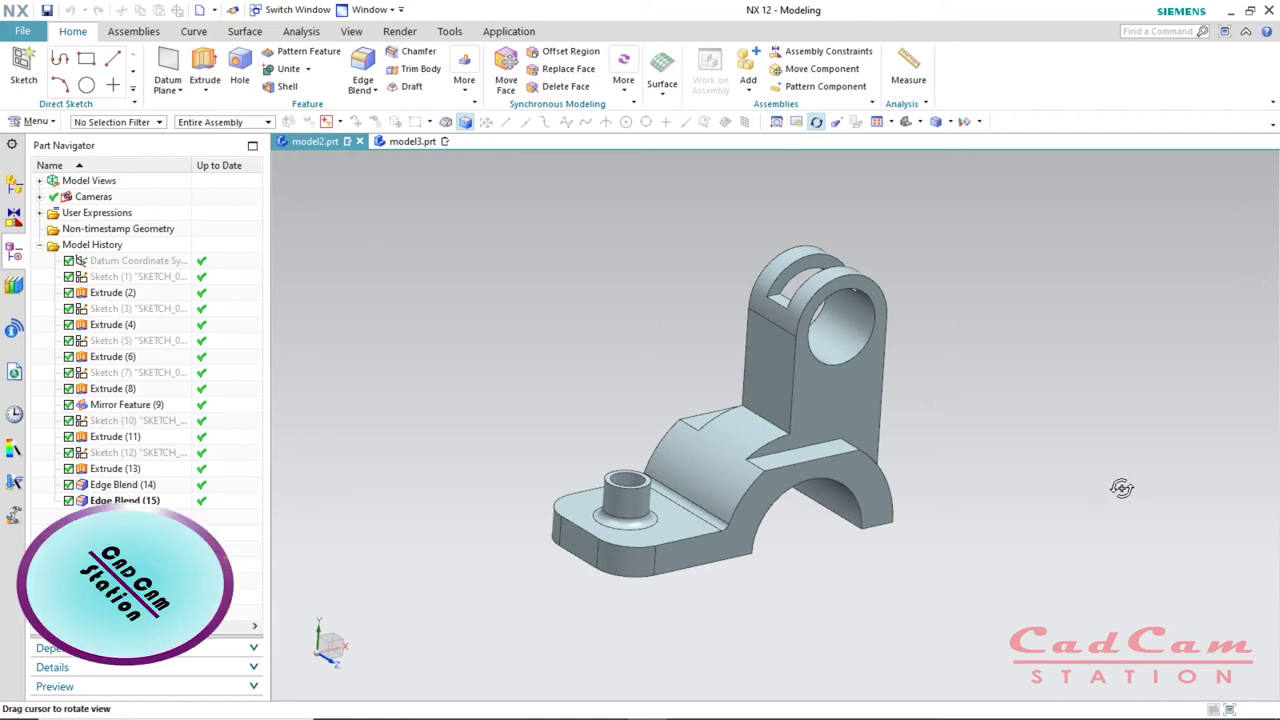
# - Examine the finished bracket from several sides, including the slotted upright, the arched base and the boss
pyautogui.moveTo(962, 487); pyautogui.dragTo(843, 514)
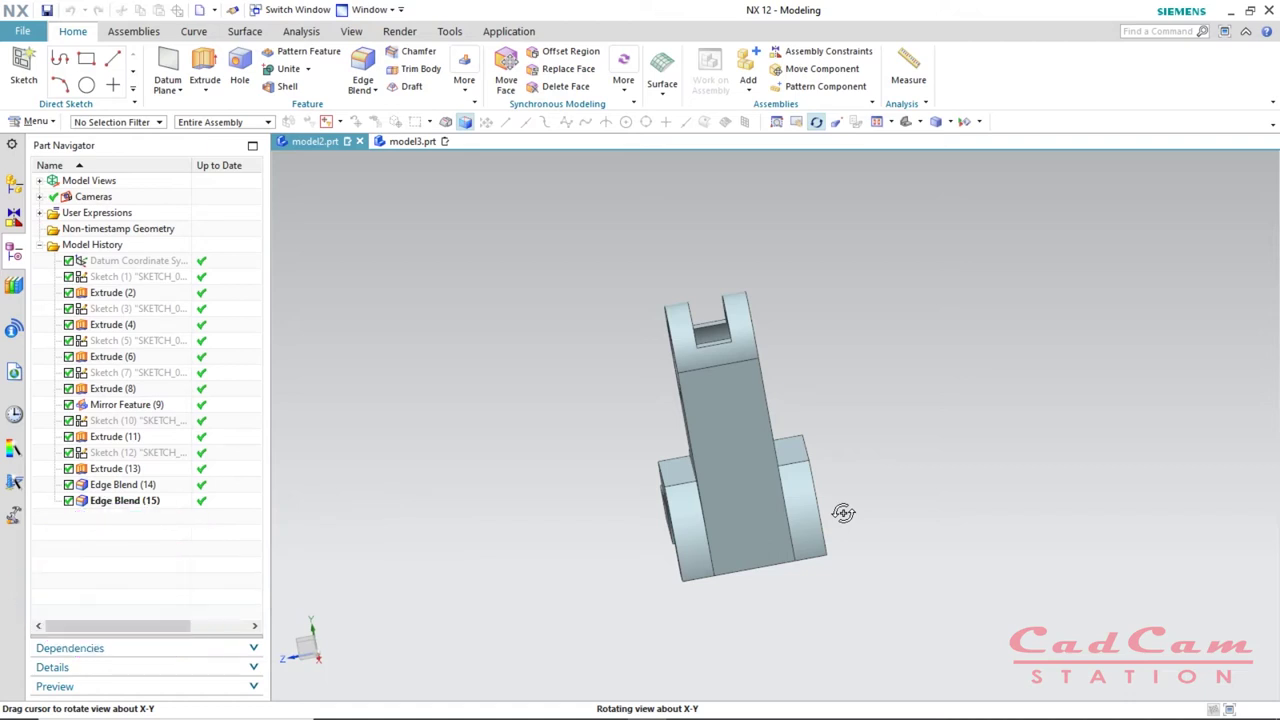
pyautogui.moveTo(843, 513); pyautogui.dragTo(964, 495)
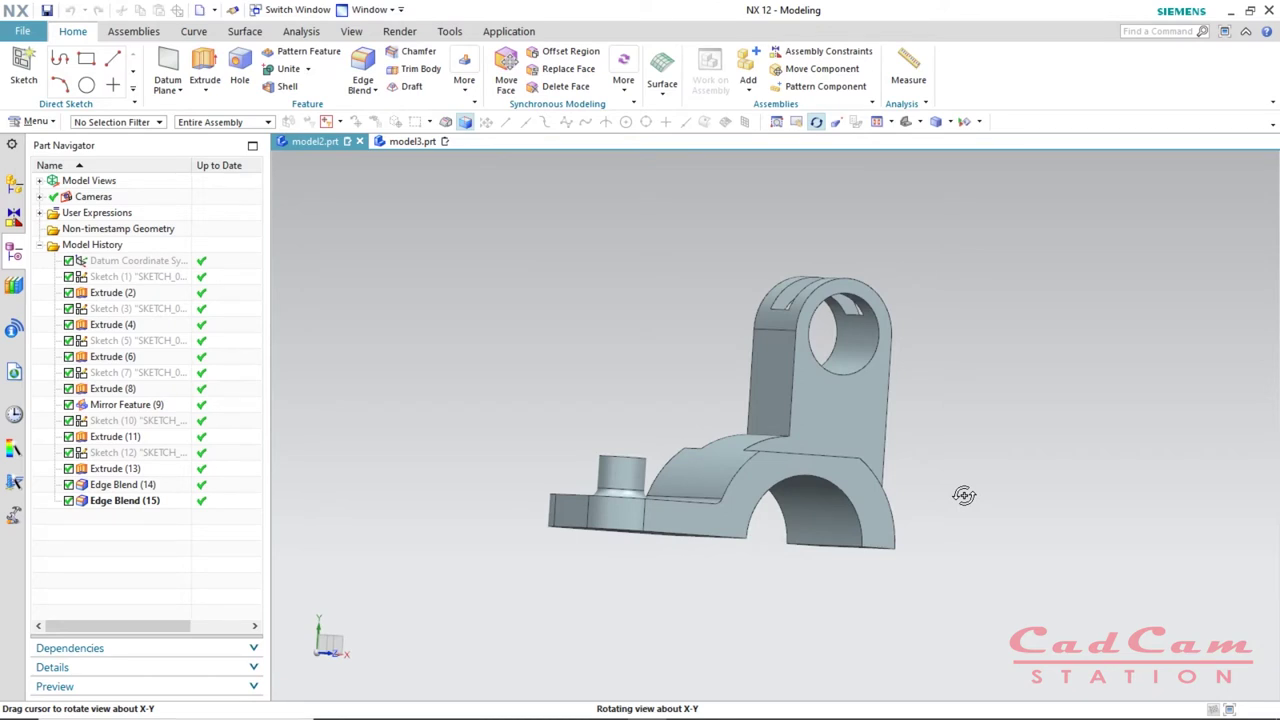
pyautogui.moveTo(964, 495)
pyautogui.mouseDown()
pyautogui.moveTo(917, 494)
pyautogui.moveTo(959, 503)
pyautogui.mouseUp()
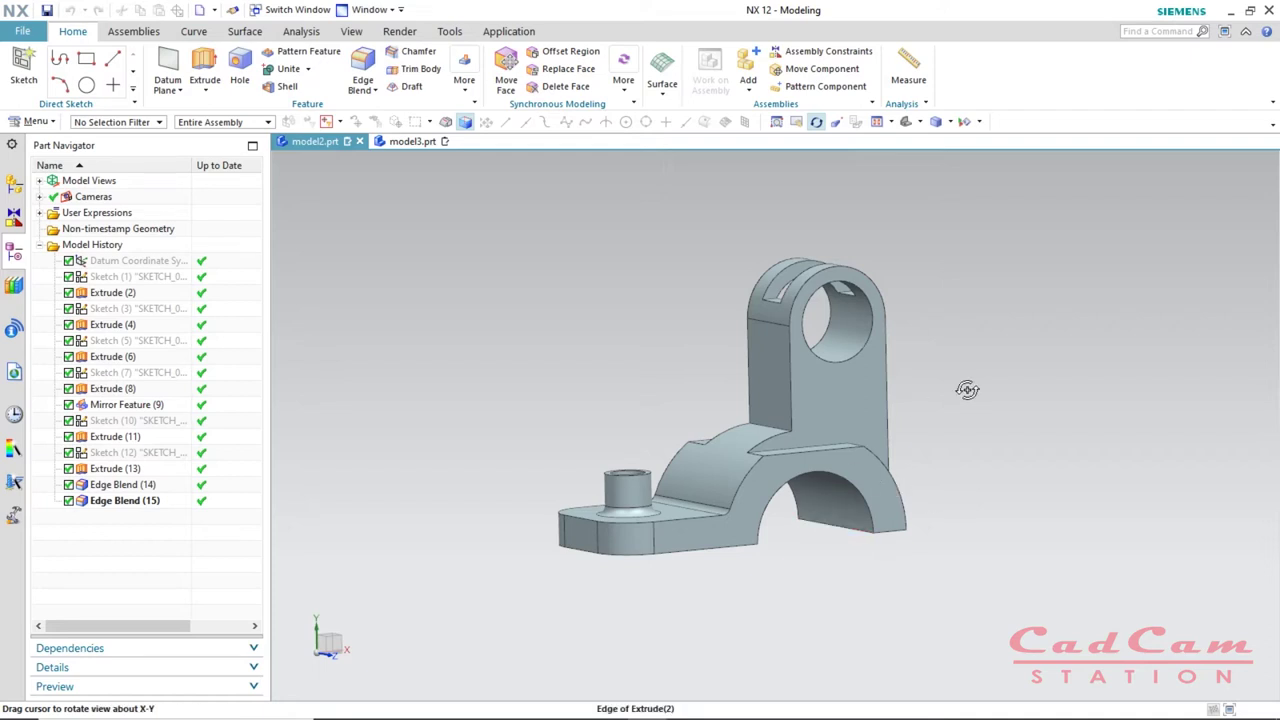
pyautogui.moveTo(943, 391); pyautogui.dragTo(931, 434)
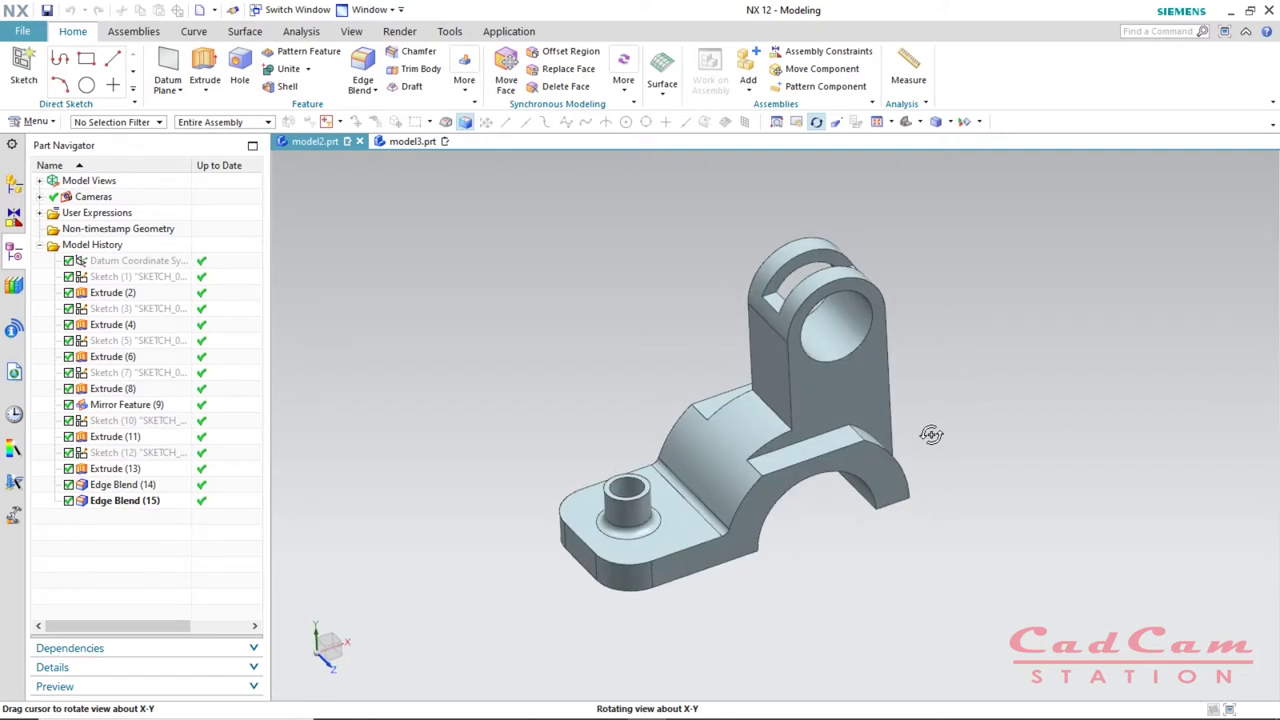
pyautogui.moveTo(931, 434); pyautogui.dragTo(704, 474)
pyautogui.moveTo(829, 375); pyautogui.dragTo(858, 402)
pyautogui.moveTo(971, 489); pyautogui.dragTo(897, 456)
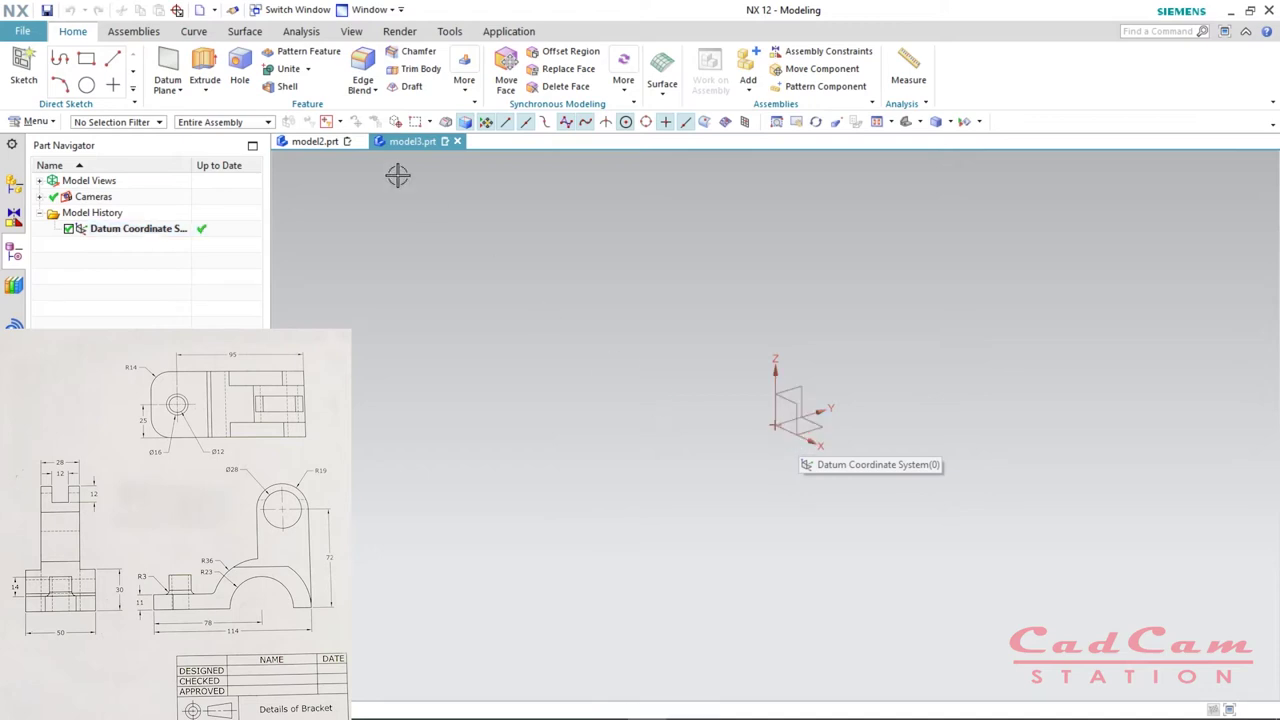
# - Return to model2.prt and inspect the extruded arched base of the finished bracket
pyautogui.click(320, 148)
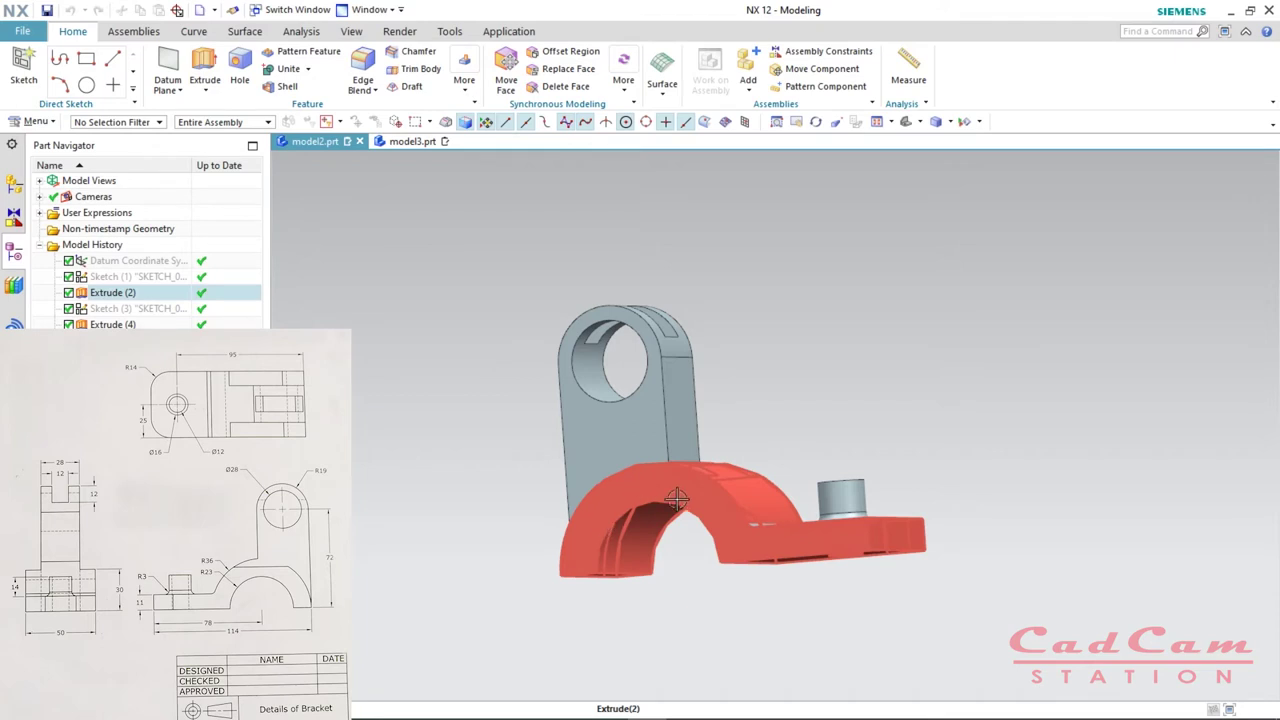
pyautogui.moveTo(922, 357); pyautogui.dragTo(774, 459, button='middle')
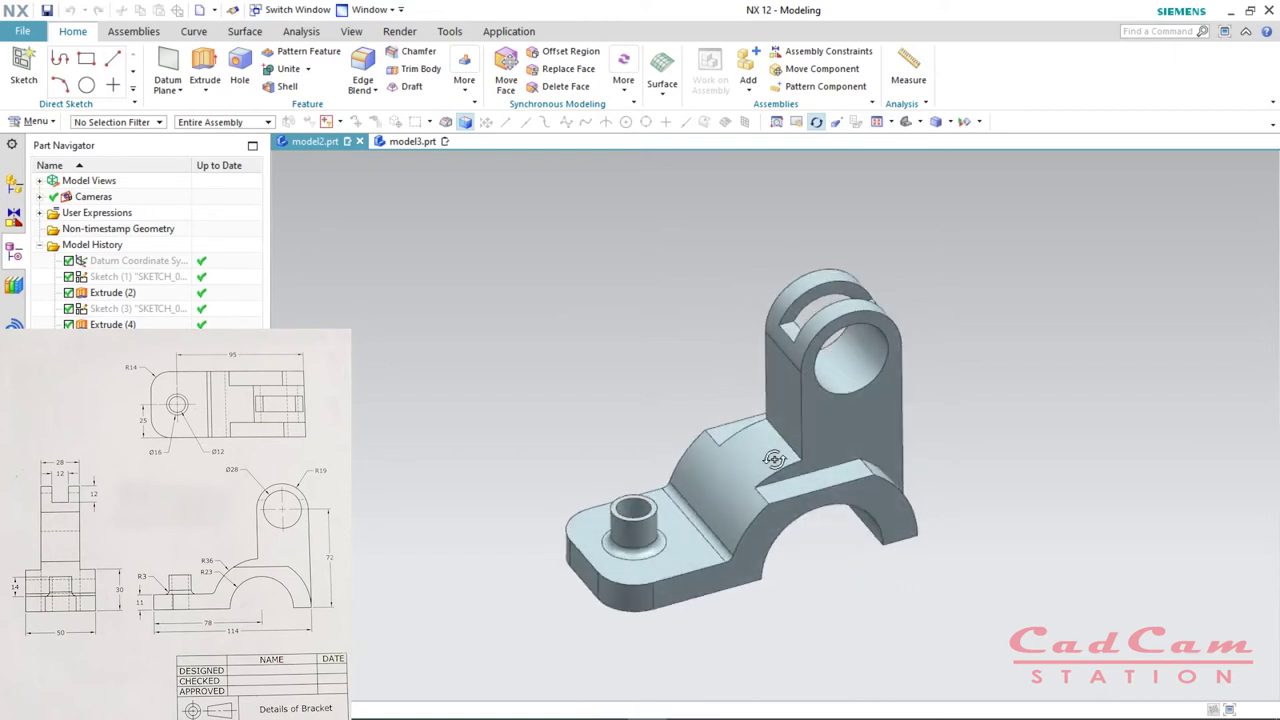
pyautogui.click(757, 530)
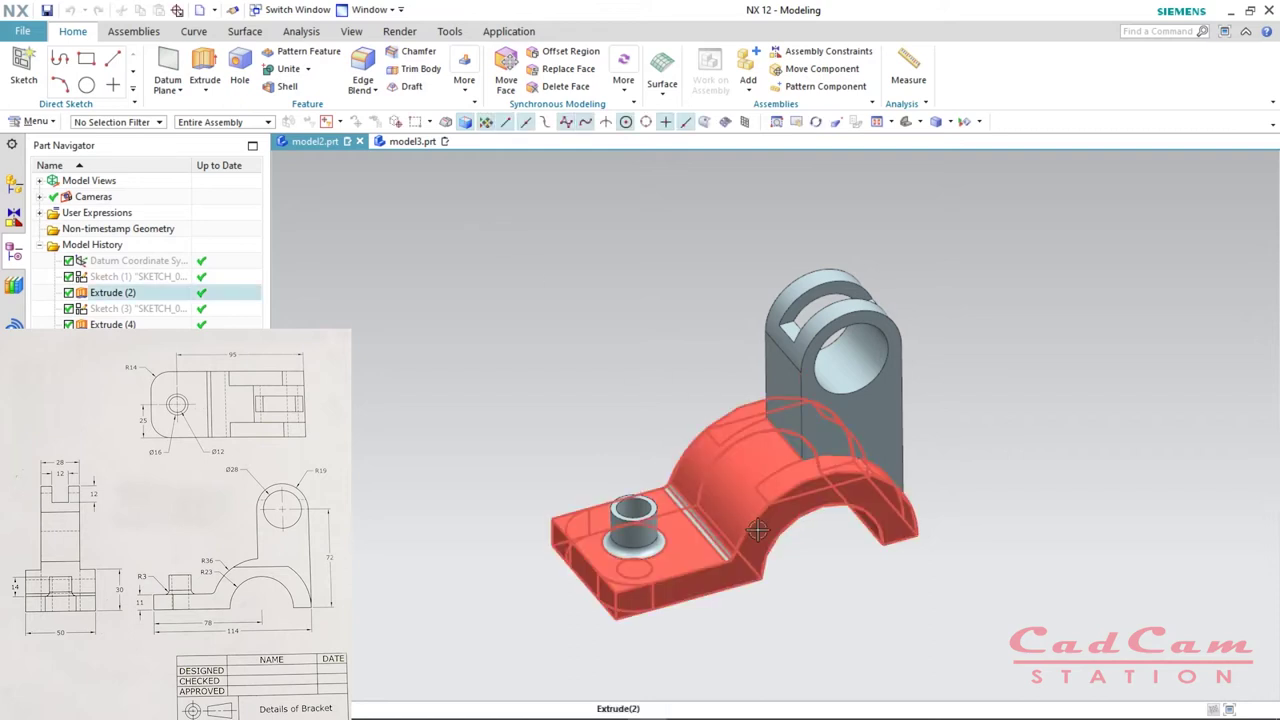
pyautogui.press('Escape')
pyautogui.click(767, 539)
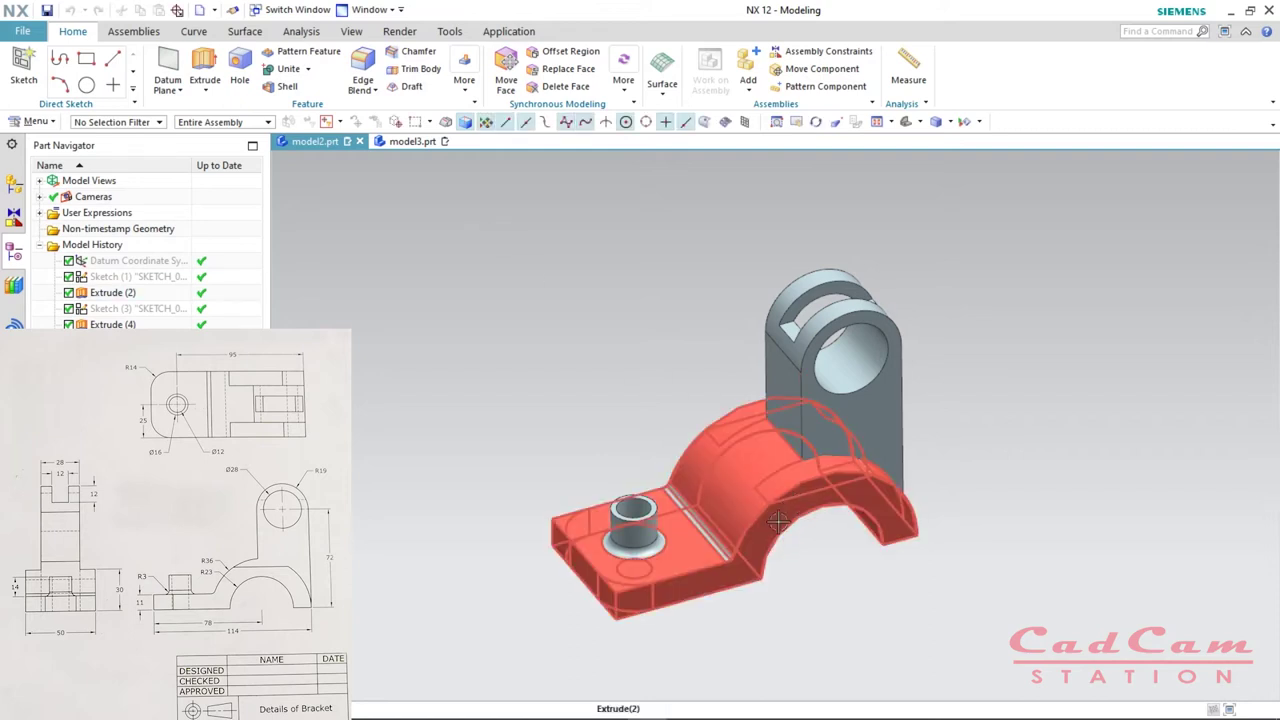
pyautogui.press('Escape')
# - Switch to model3.prt and create a sketch on the YZ plane of the datum coordinate system
pyautogui.click(412, 141)
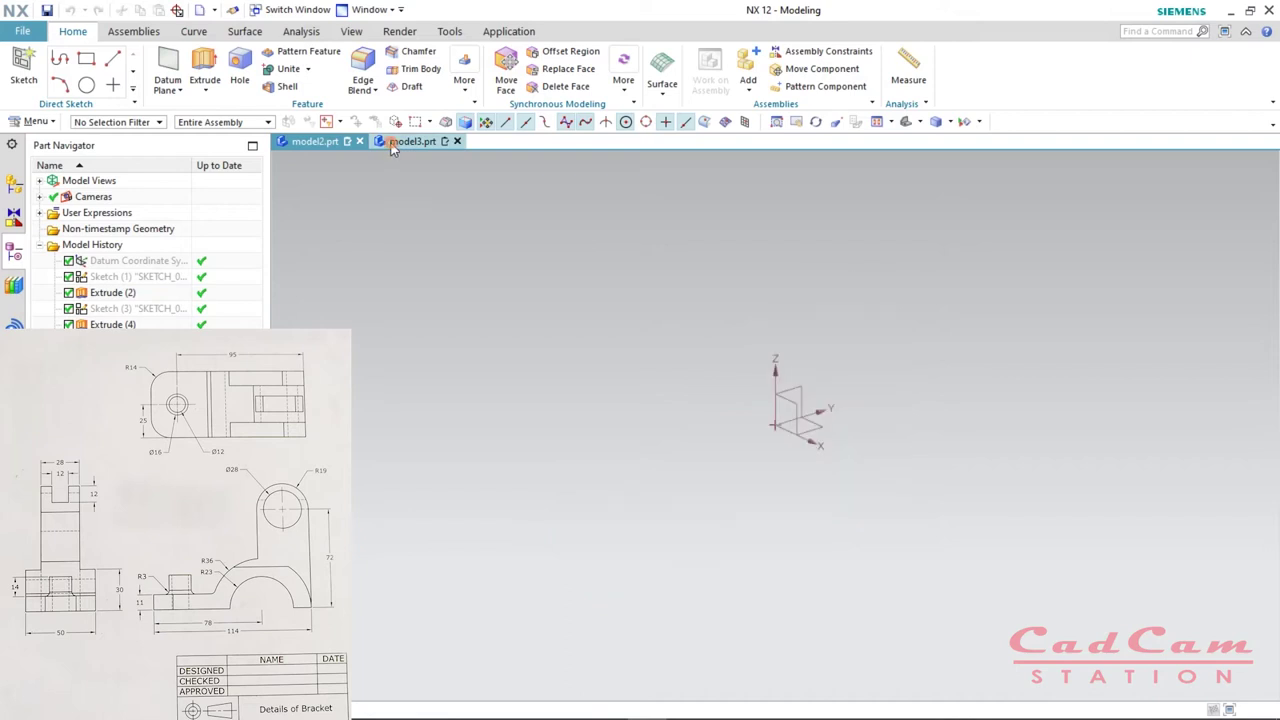
pyautogui.click(30, 76)
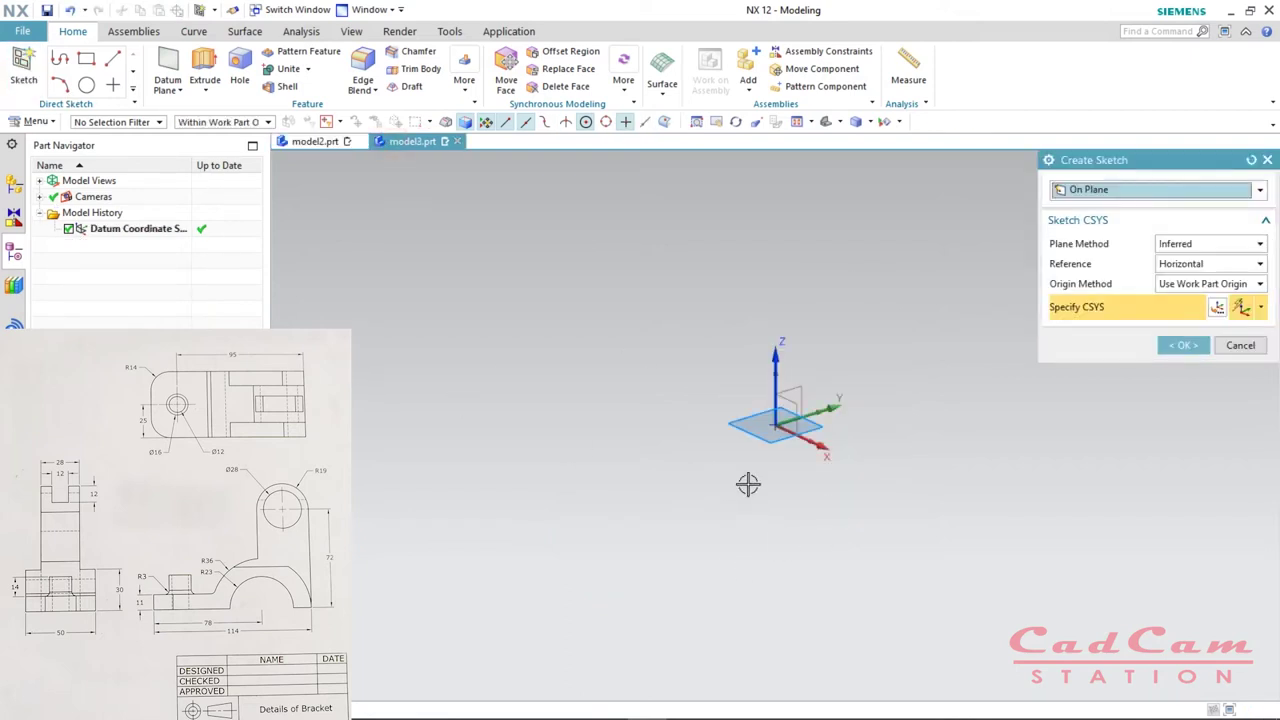
pyautogui.click(801, 389)
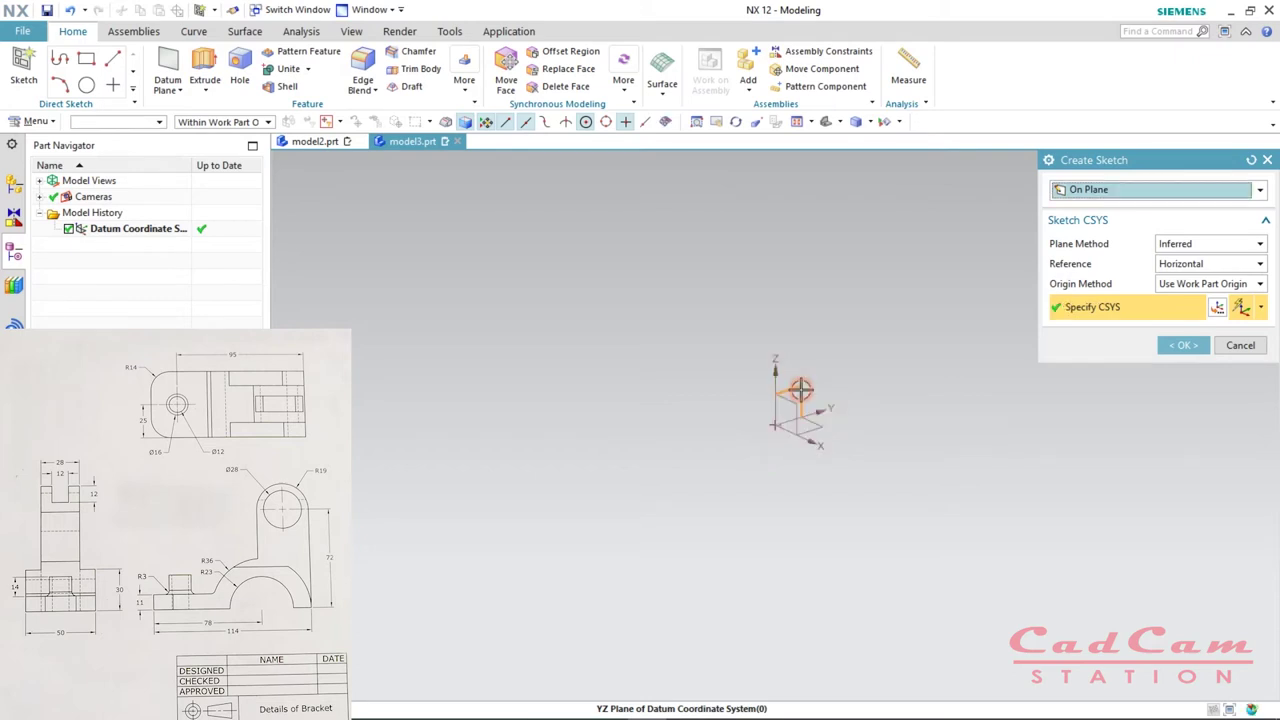
pyautogui.click(1182, 346)
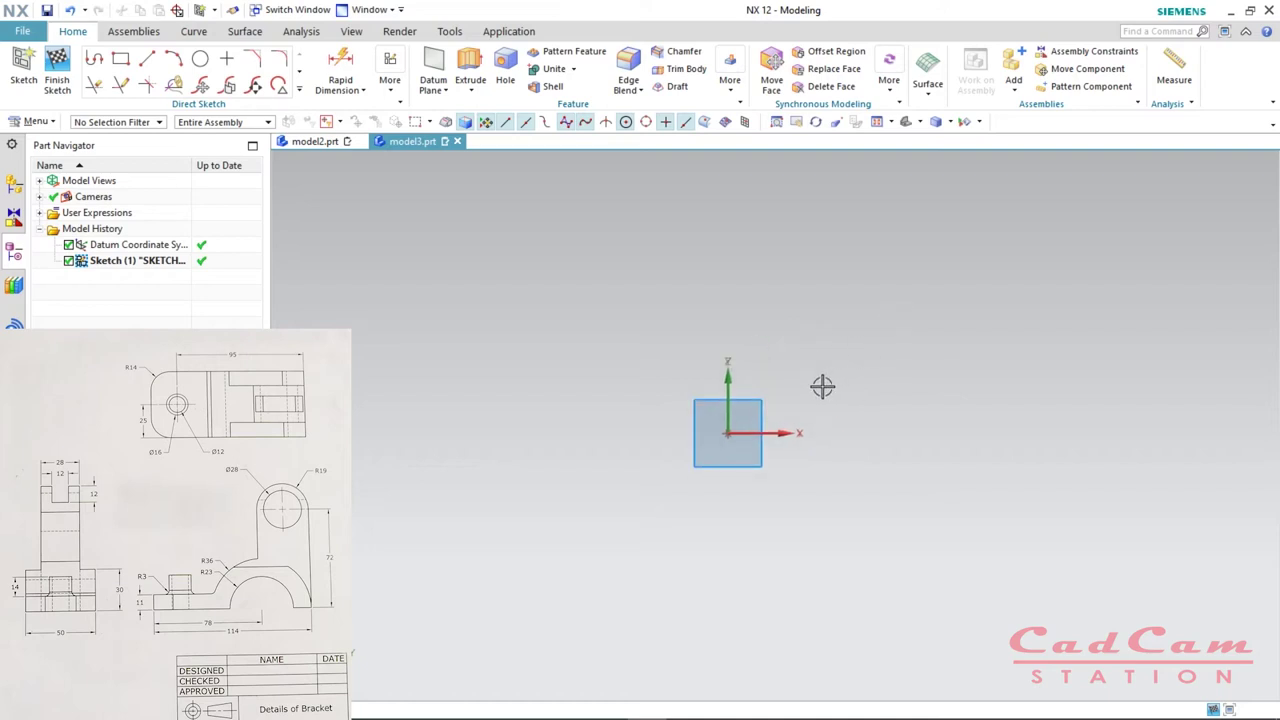
# - Sketch a circle centred on the origin with diameter 36*2 (72 mm) and place its dimension outside the circle
pyautogui.press('o')
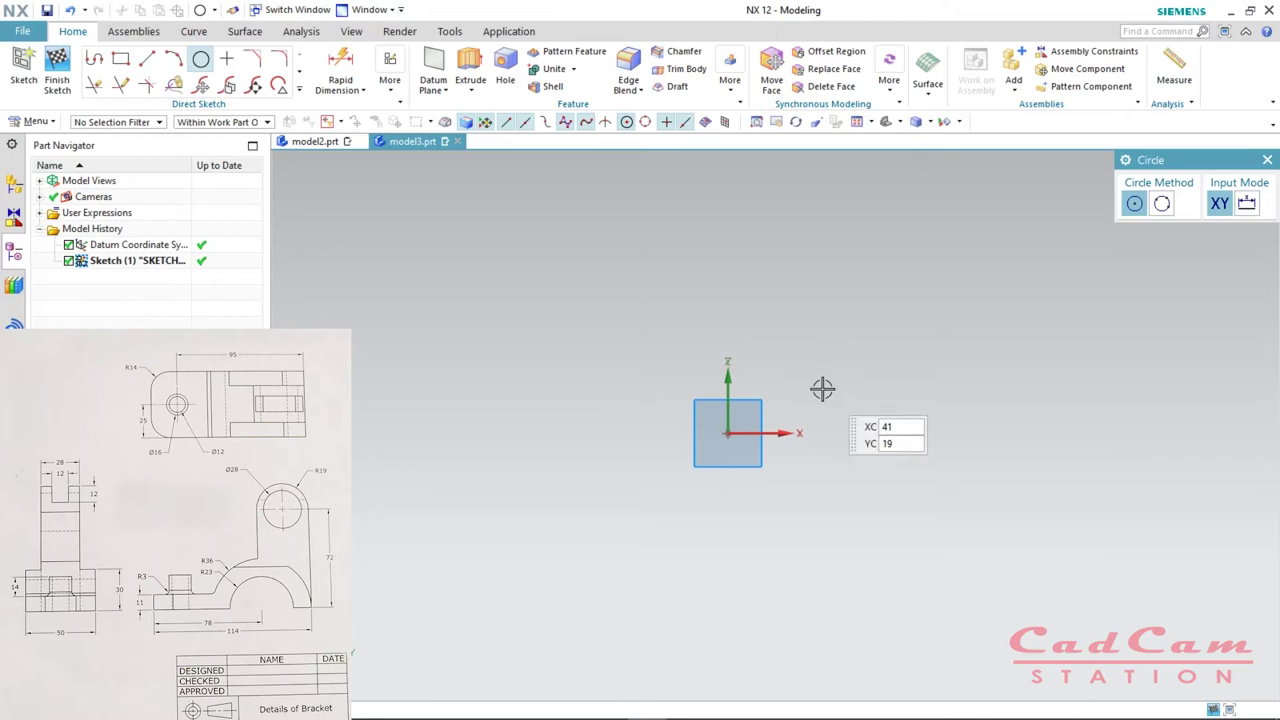
pyautogui.click(728, 433)
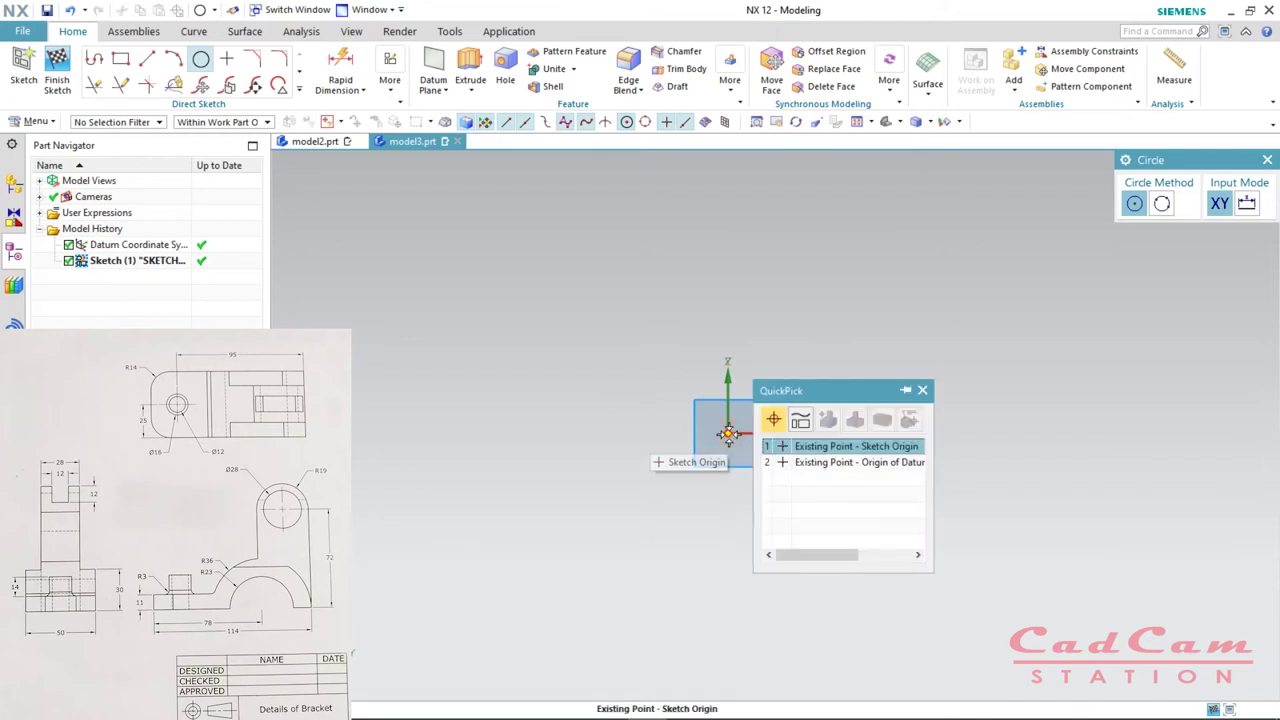
pyautogui.click(840, 466)
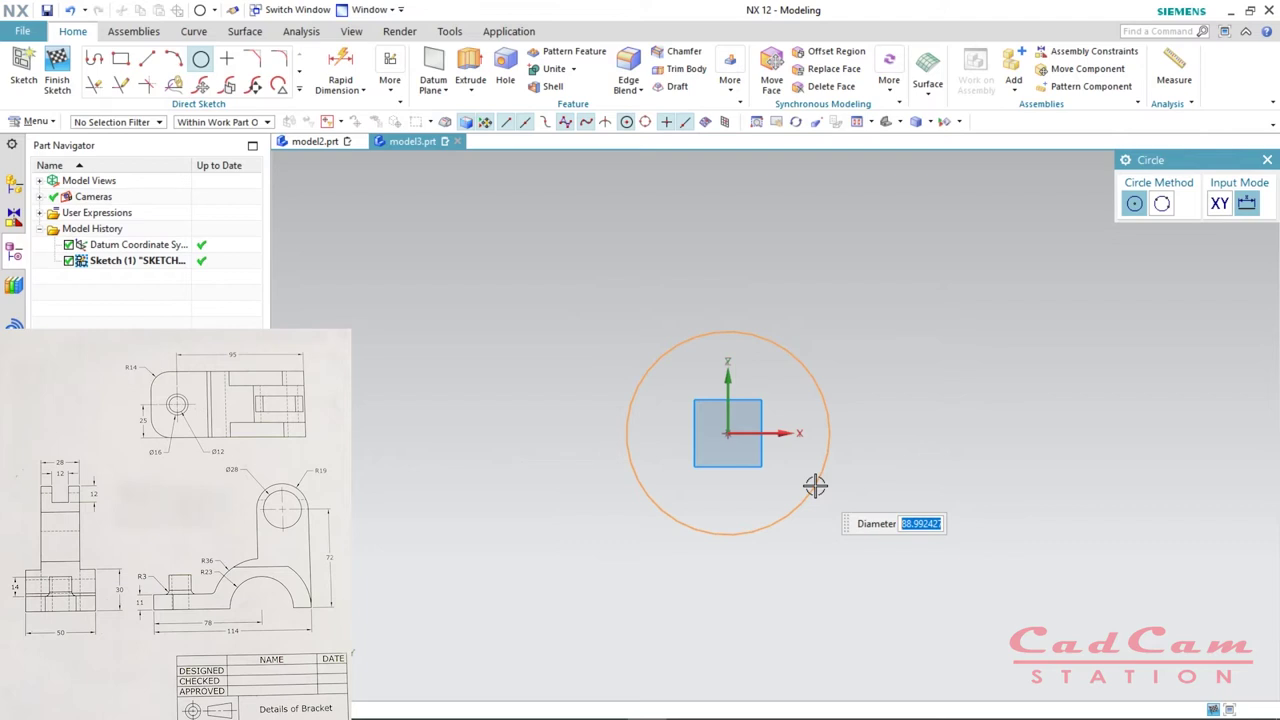
pyautogui.write('36*2')
pyautogui.press('Return')
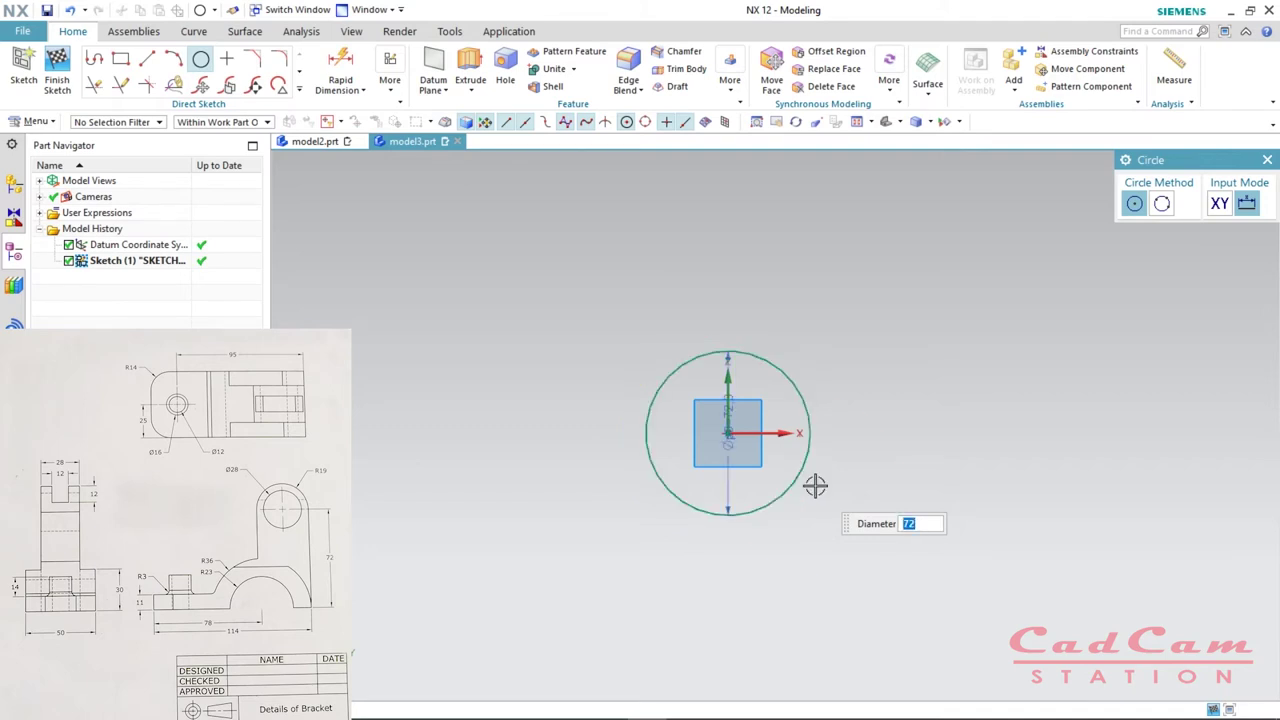
pyautogui.press('Escape')
pyautogui.click(729, 435)
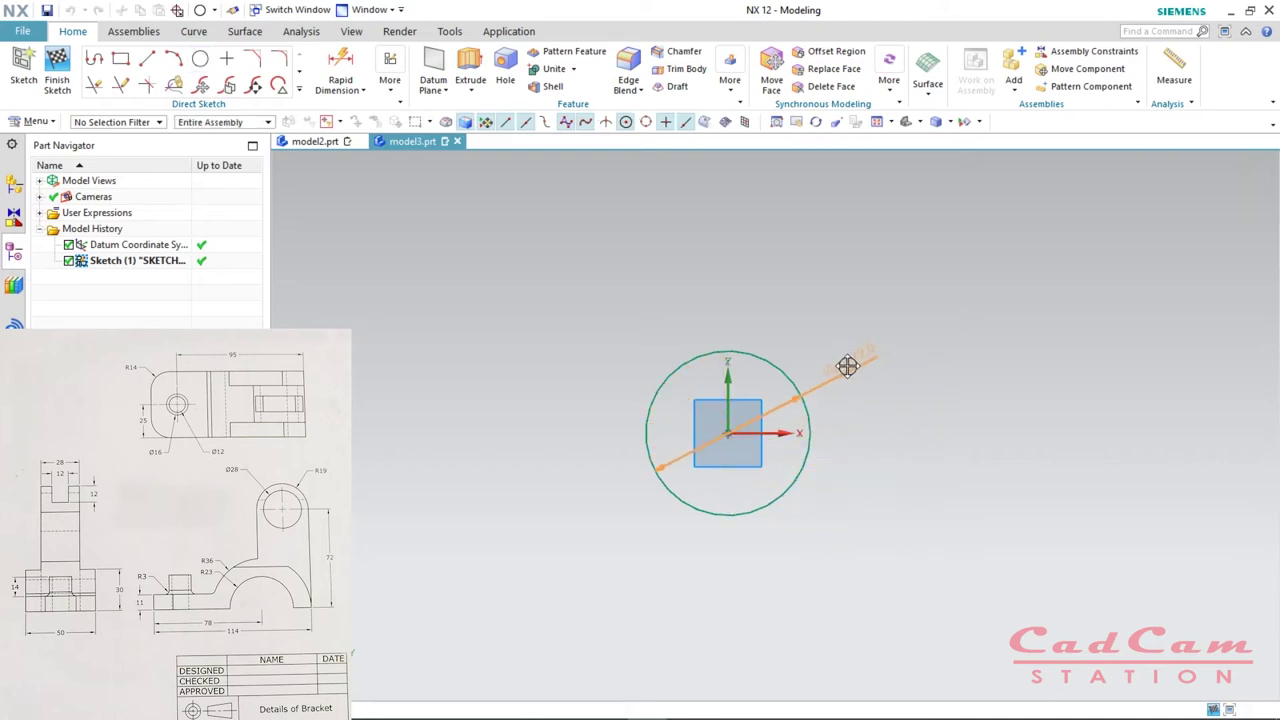
pyautogui.click(847, 366)
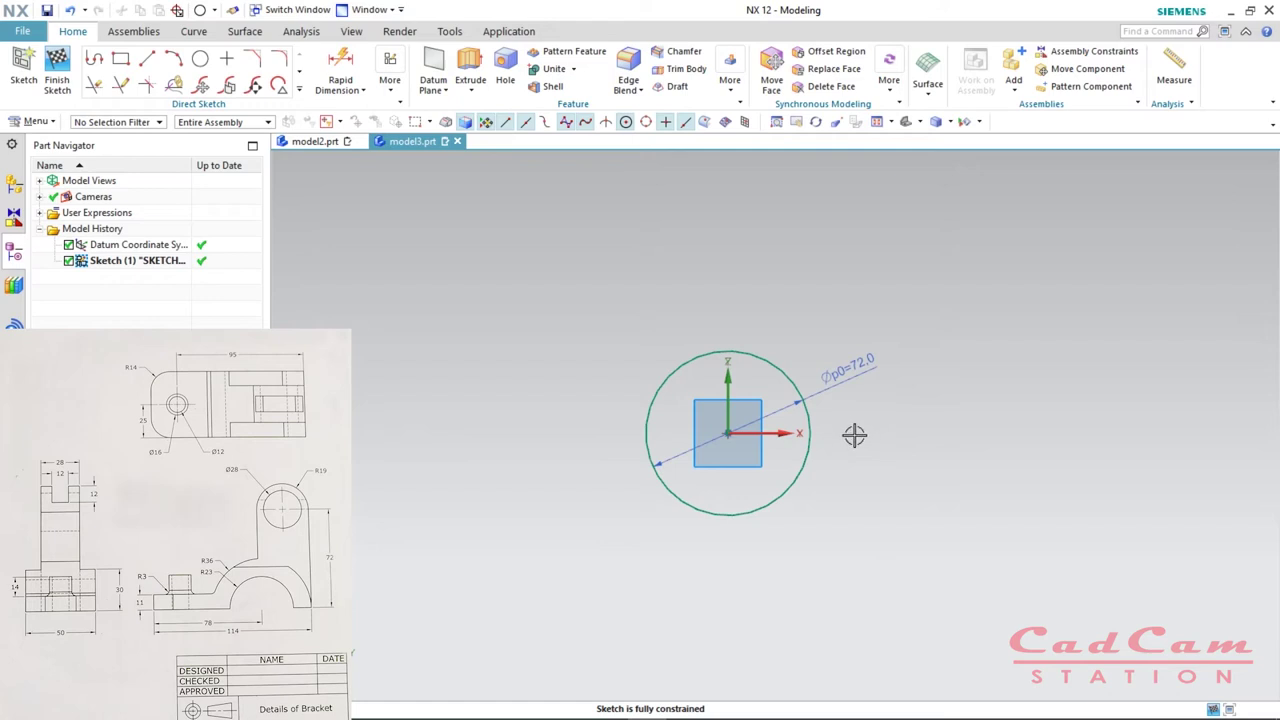
# - Sketch a concentric inner circle at the origin with diameter 46 mm and place its dimension outside the circles
pyautogui.press('o')
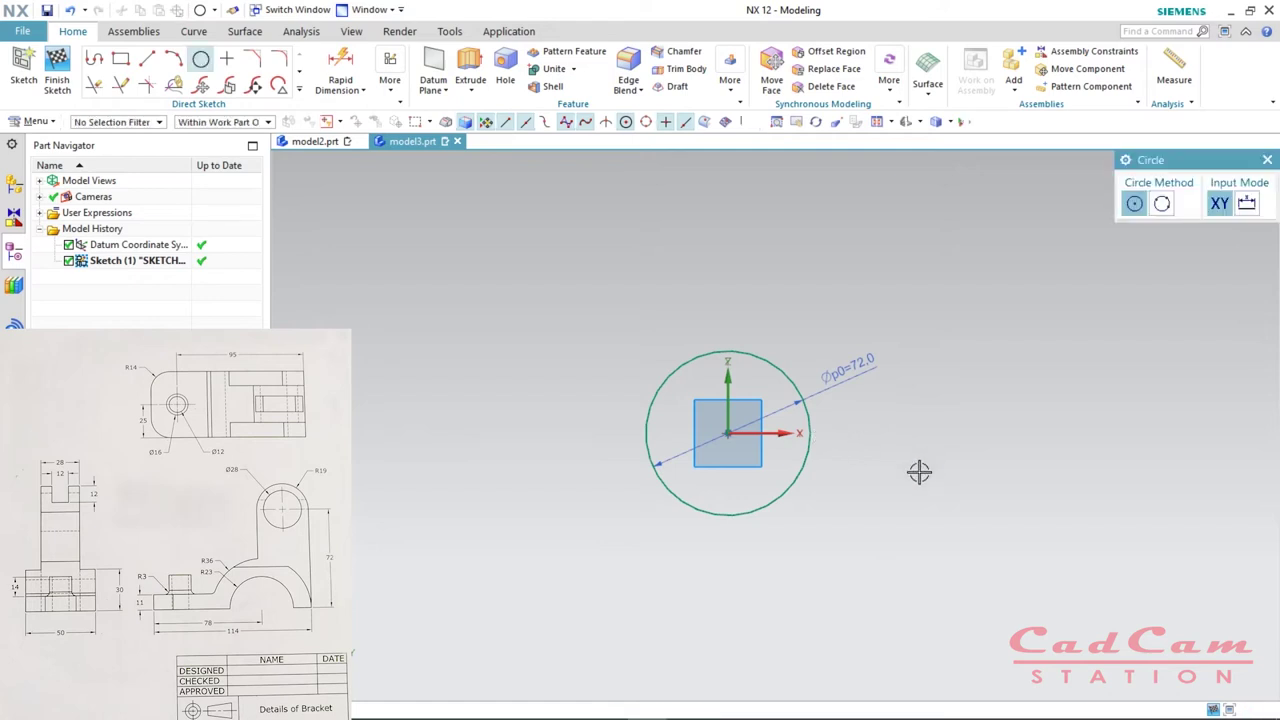
pyautogui.click(729, 434)
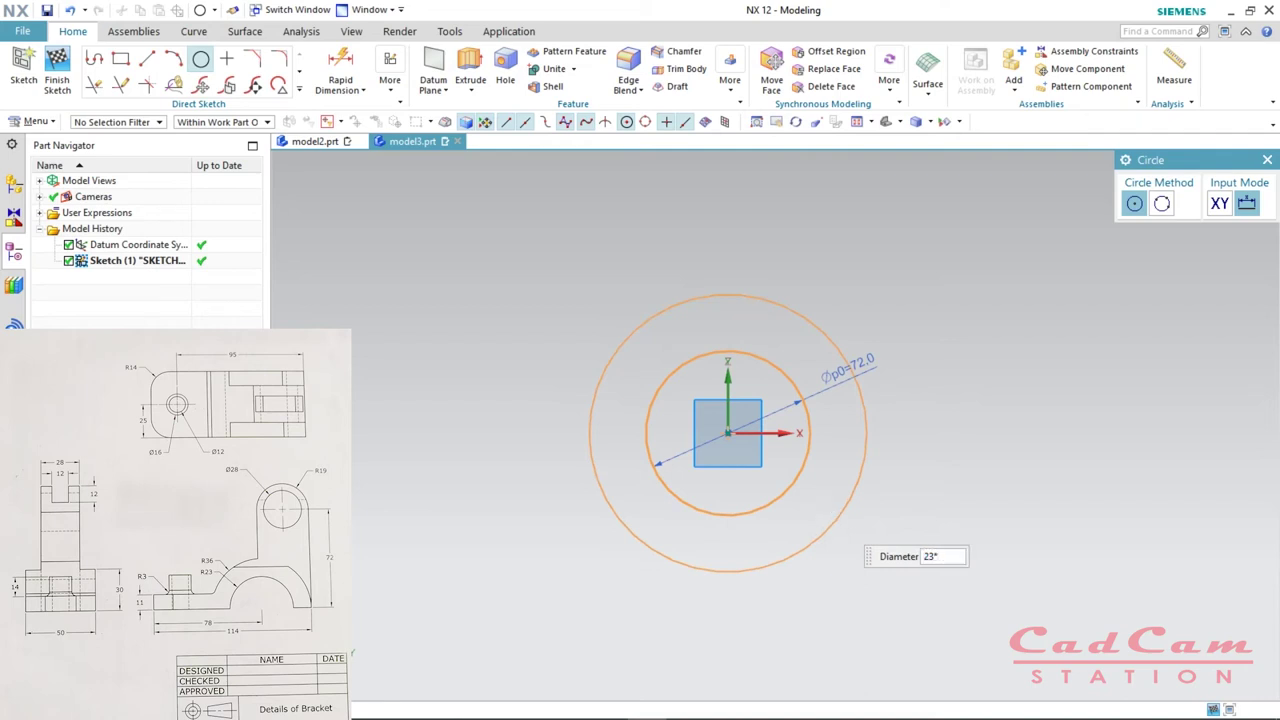
pyautogui.press('Return')
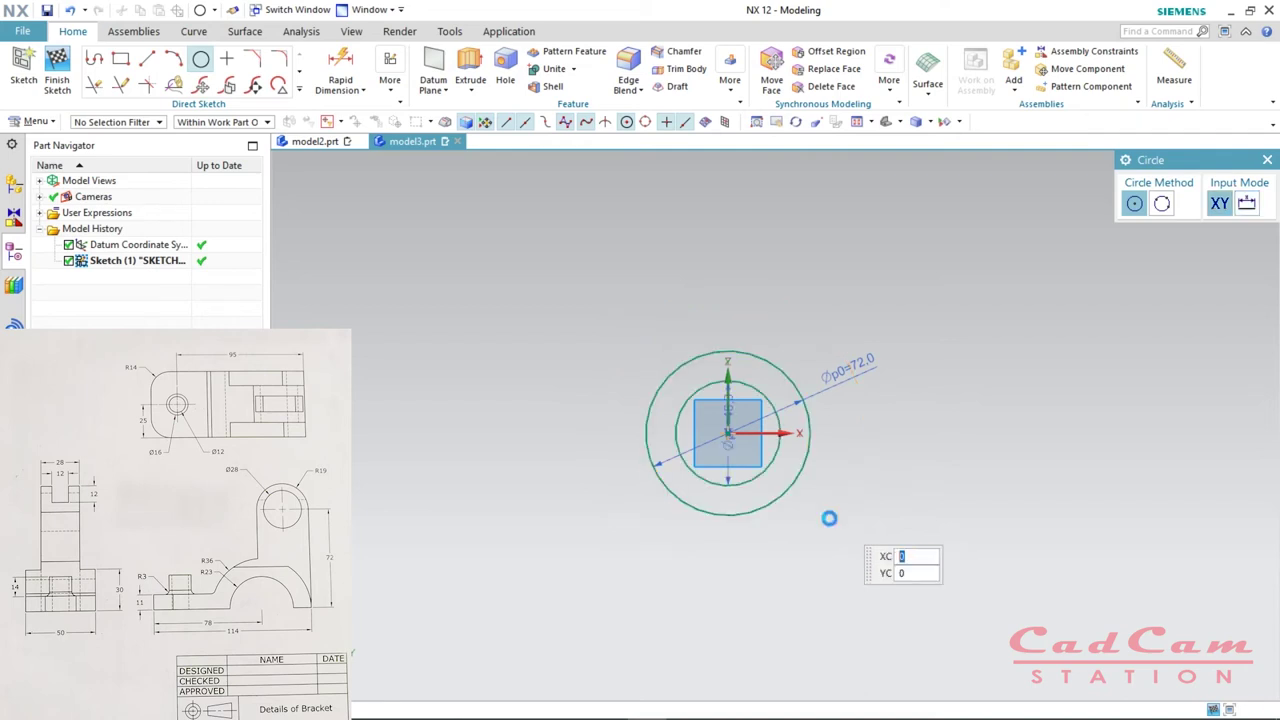
pyautogui.press('Escape')
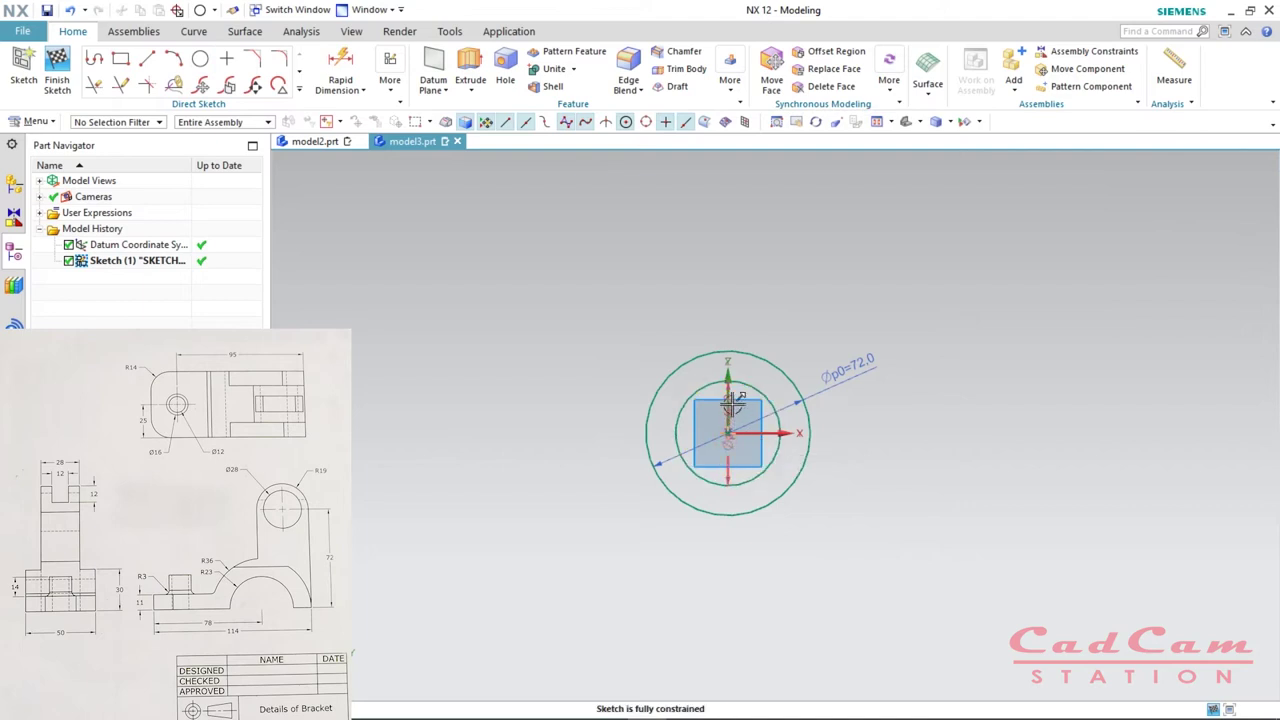
pyautogui.moveTo(734, 410)
pyautogui.mouseDown()
pyautogui.moveTo(874, 466)
pyautogui.moveTo(878, 450)
pyautogui.mouseUp()
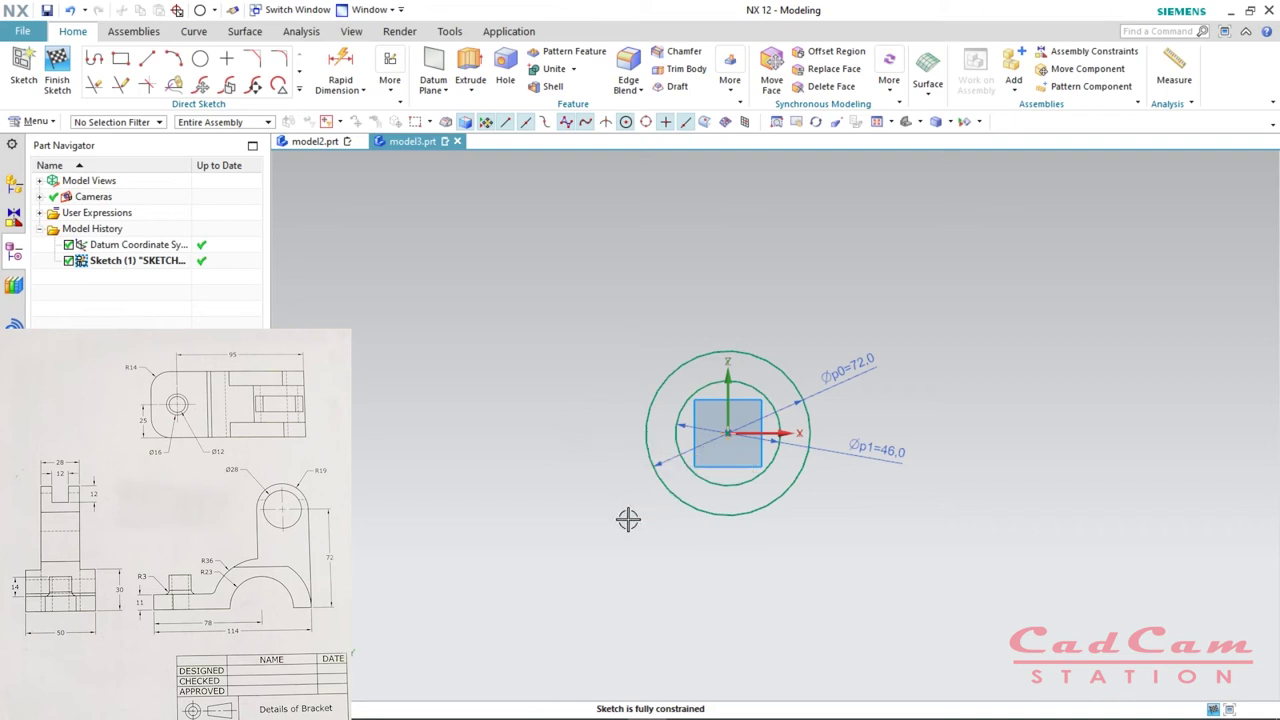
pyautogui.press('l')
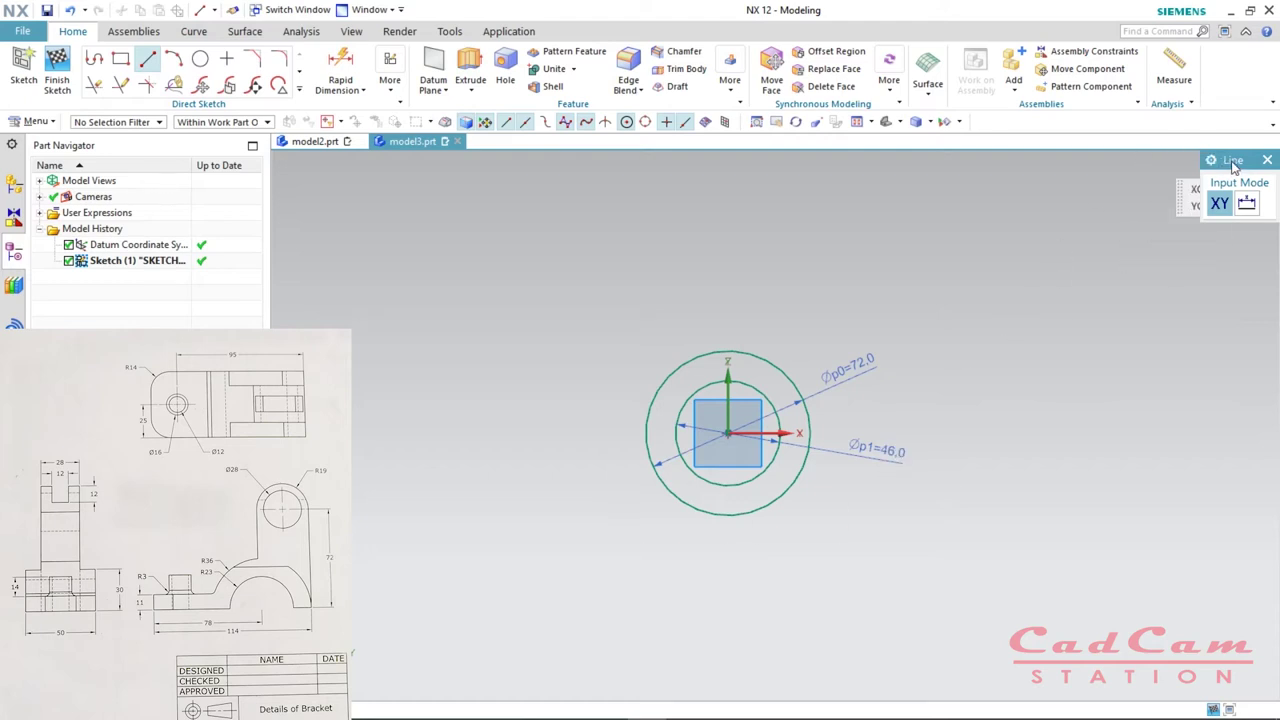
pyautogui.moveTo(1237, 165)
pyautogui.mouseDown()
pyautogui.moveTo(1151, 165)
pyautogui.moveTo(1237, 166)
pyautogui.moveTo(1225, 166)
pyautogui.mouseUp()
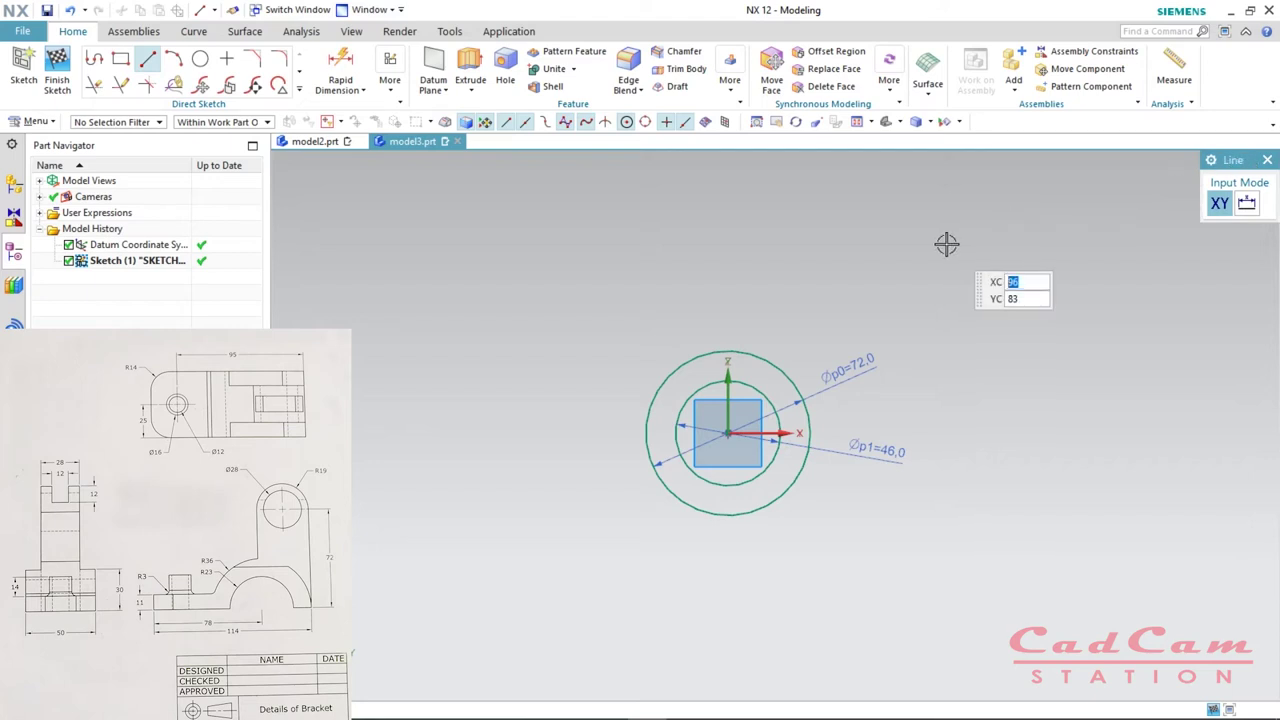
pyautogui.click(728, 432)
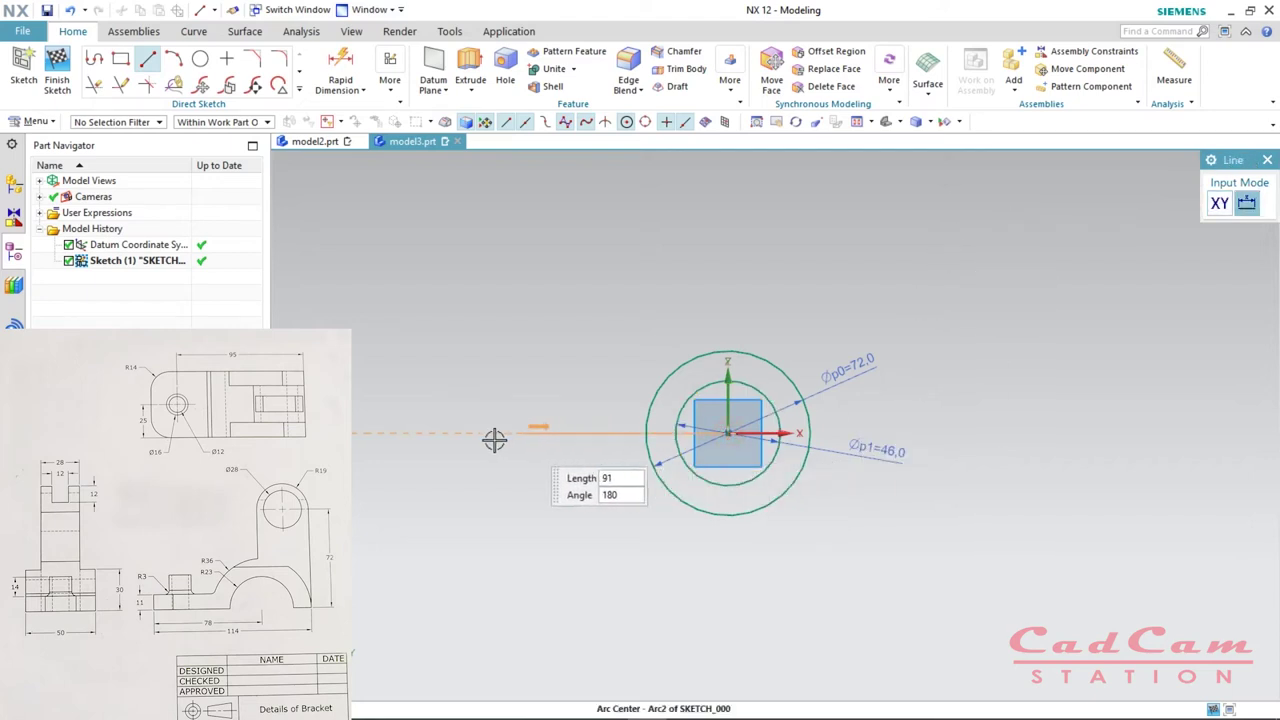
pyautogui.click(445, 433)
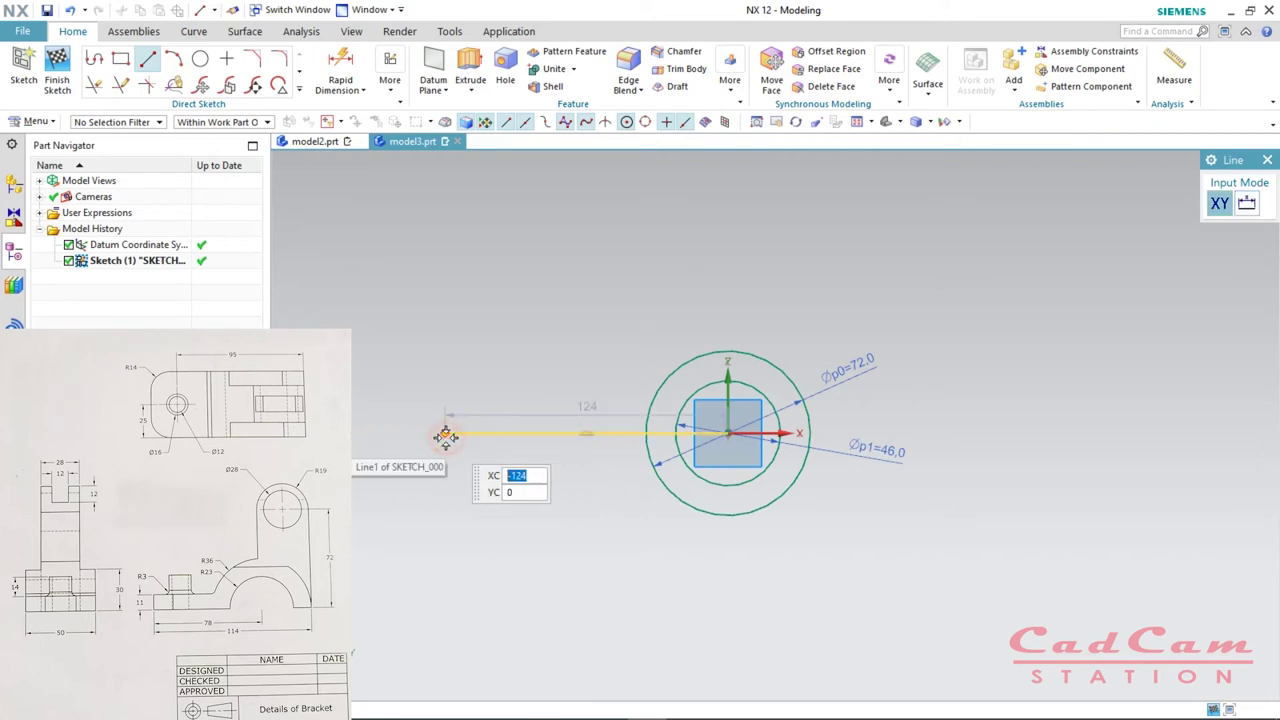
pyautogui.press('Escape')
pyautogui.click(524, 436)
pyautogui.press('Delete')
# - Sketch a horizontal line about 216 mm long across both circles, slightly above their centre
pyautogui.press('l')
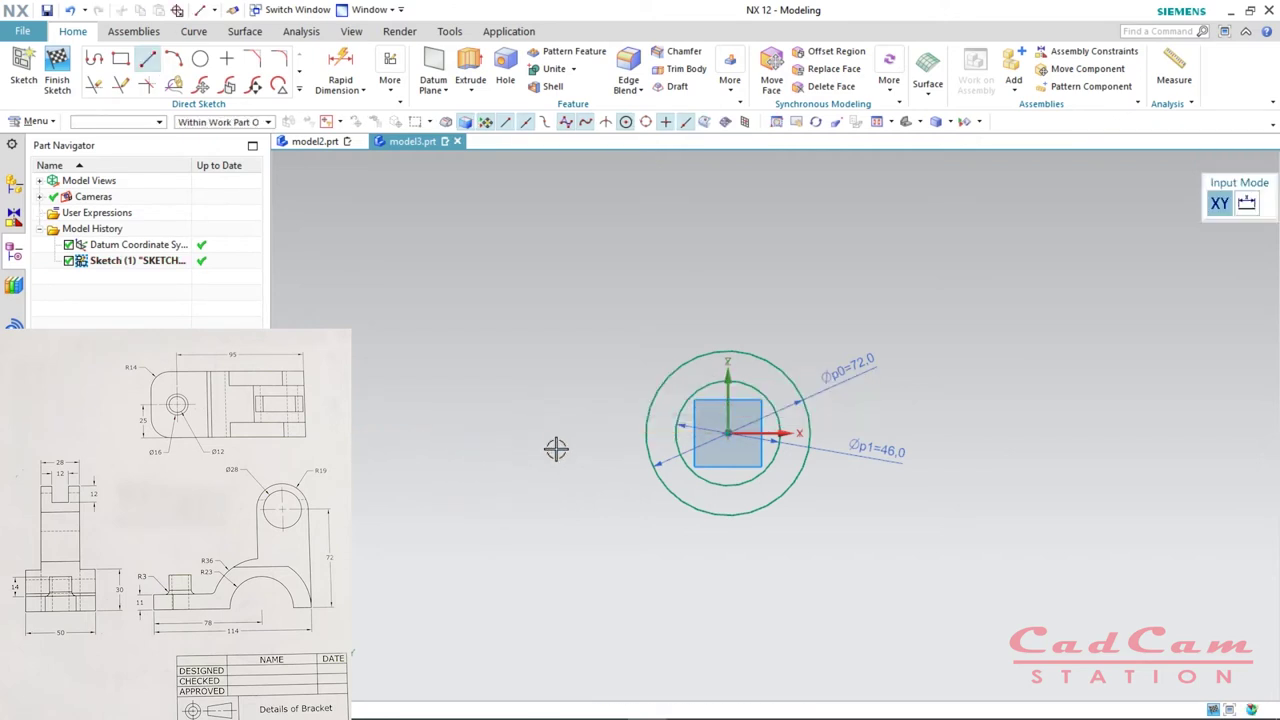
pyautogui.click(925, 426)
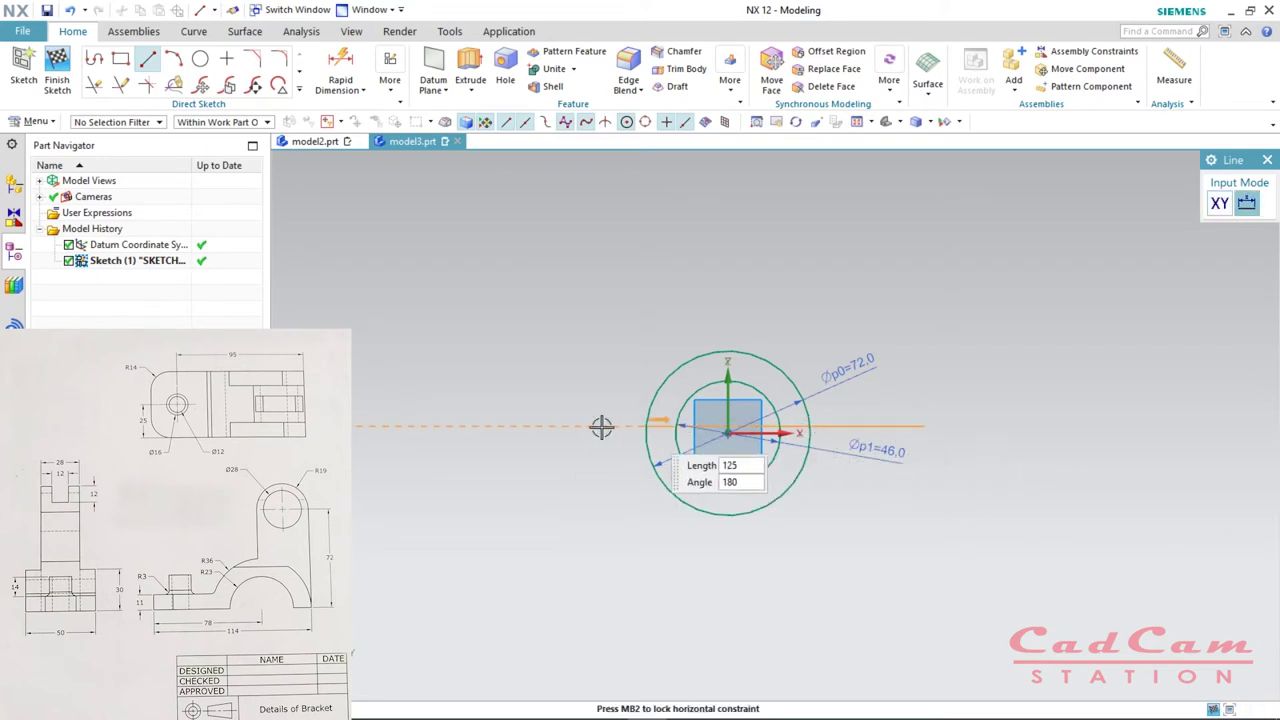
pyautogui.click(432, 426)
pyautogui.press('Escape')
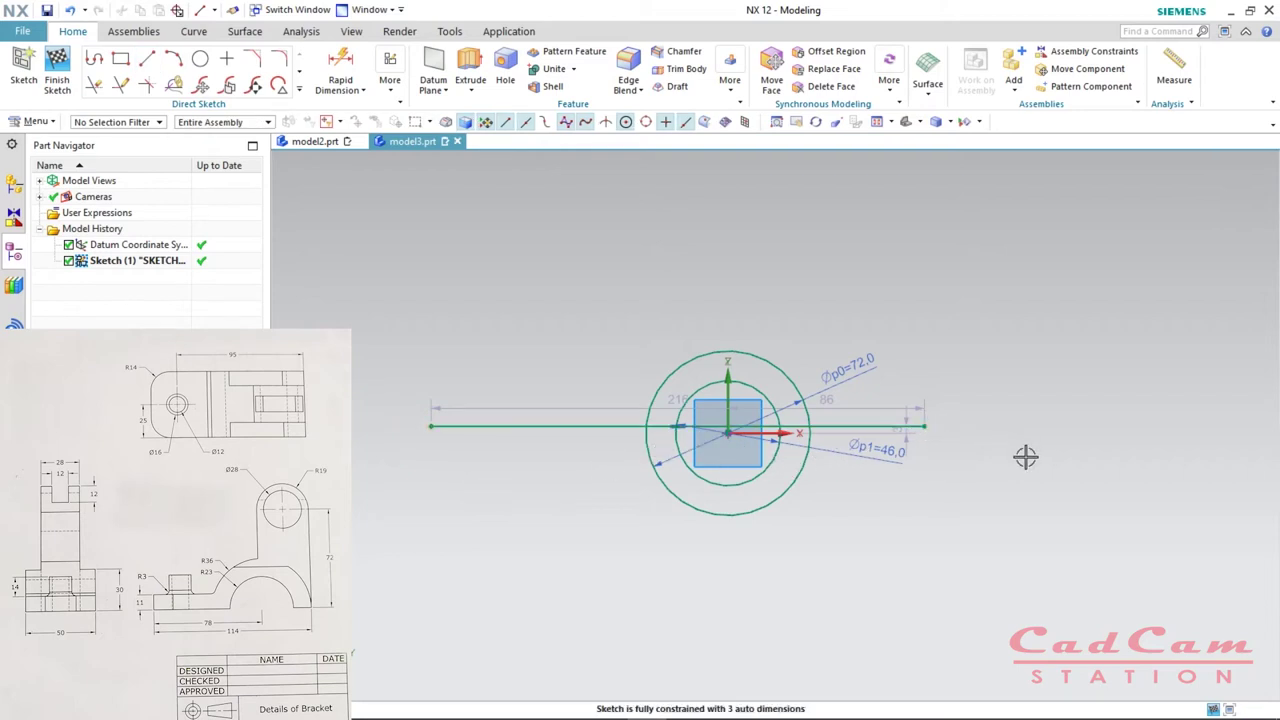
# - Hide all PMI objects so the dimensions no longer clutter the sketch
pyautogui.hotkey('ctrl', 'w')
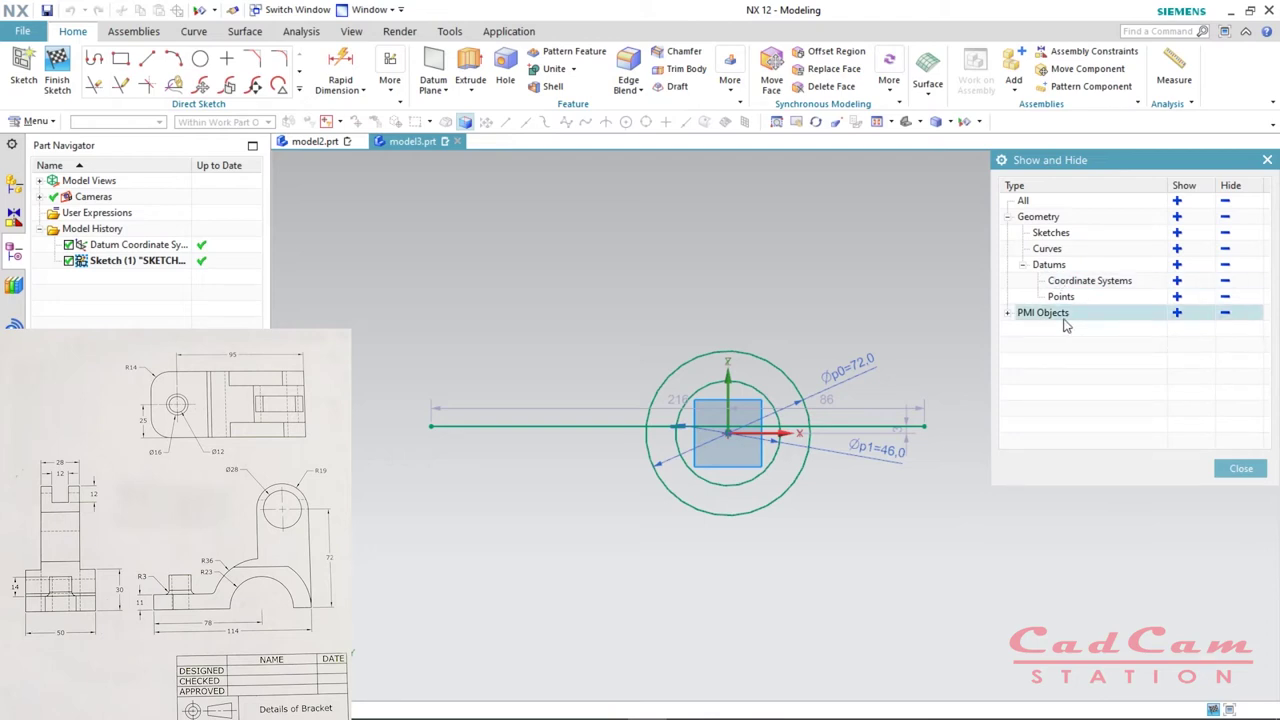
pyautogui.click(1225, 316)
pyautogui.press('Escape')
# - Move the horizontal line's right endpoint onto the outer circle, raising the line above the centre
pyautogui.moveTo(929, 426)
pyautogui.mouseDown()
pyautogui.moveTo(826, 424)
pyautogui.moveTo(808, 420)
pyautogui.moveTo(826, 409)
pyautogui.moveTo(808, 406)
pyautogui.mouseUp()
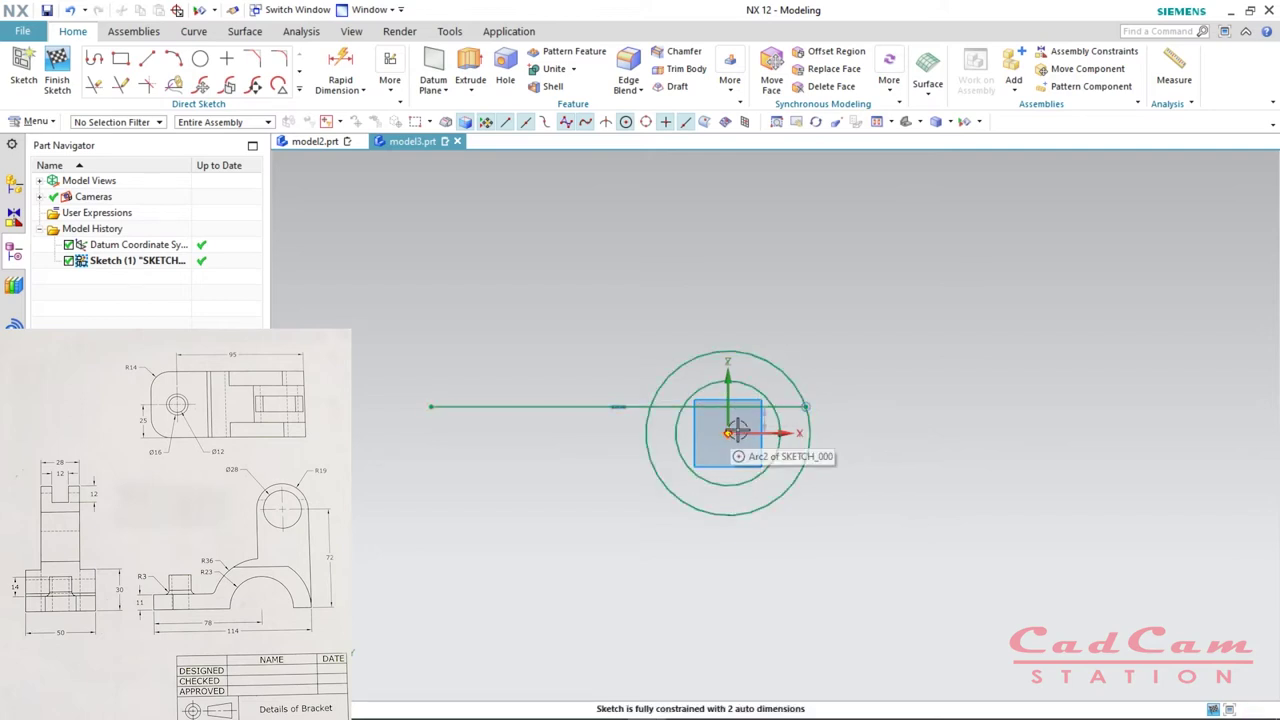
pyautogui.moveTo(727, 433)
pyautogui.mouseDown()
pyautogui.moveTo(808, 420)
pyautogui.moveTo(886, 463)
pyautogui.mouseUp()
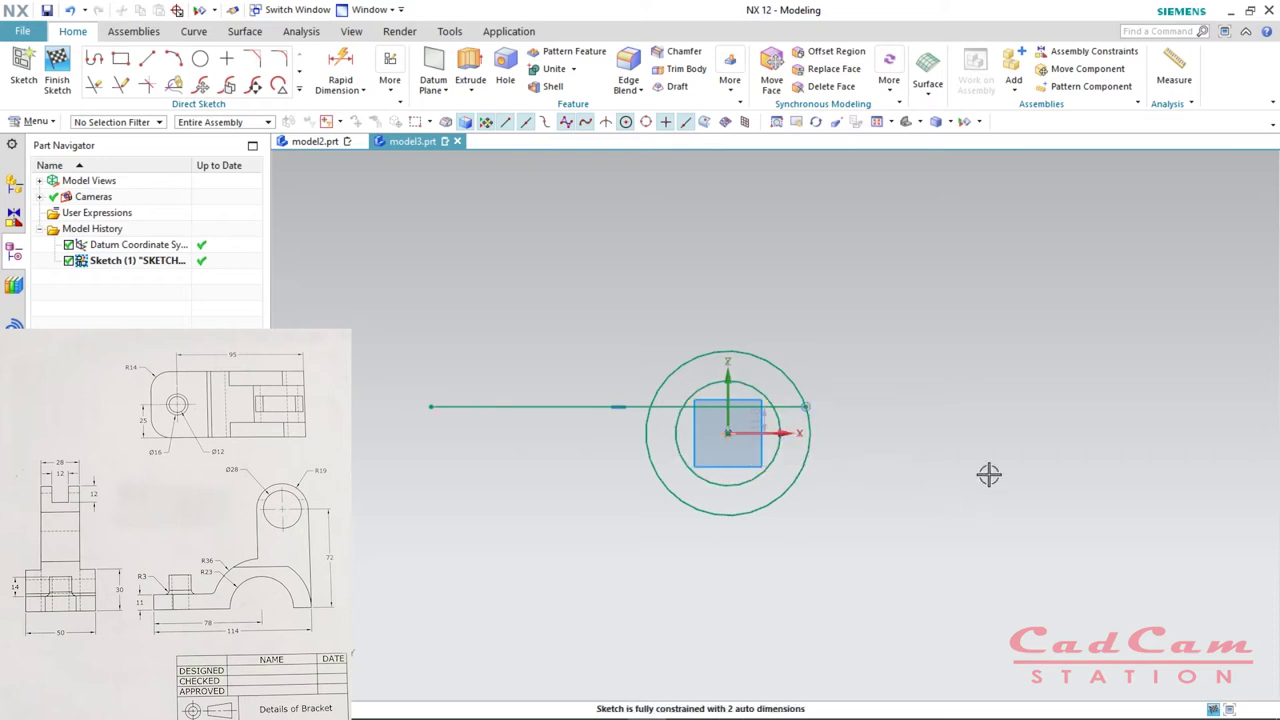
# - Constrain the line's right endpoint to align horizontally with the sketch origin, placing the line on the circles' centre axis
pyautogui.press('c')
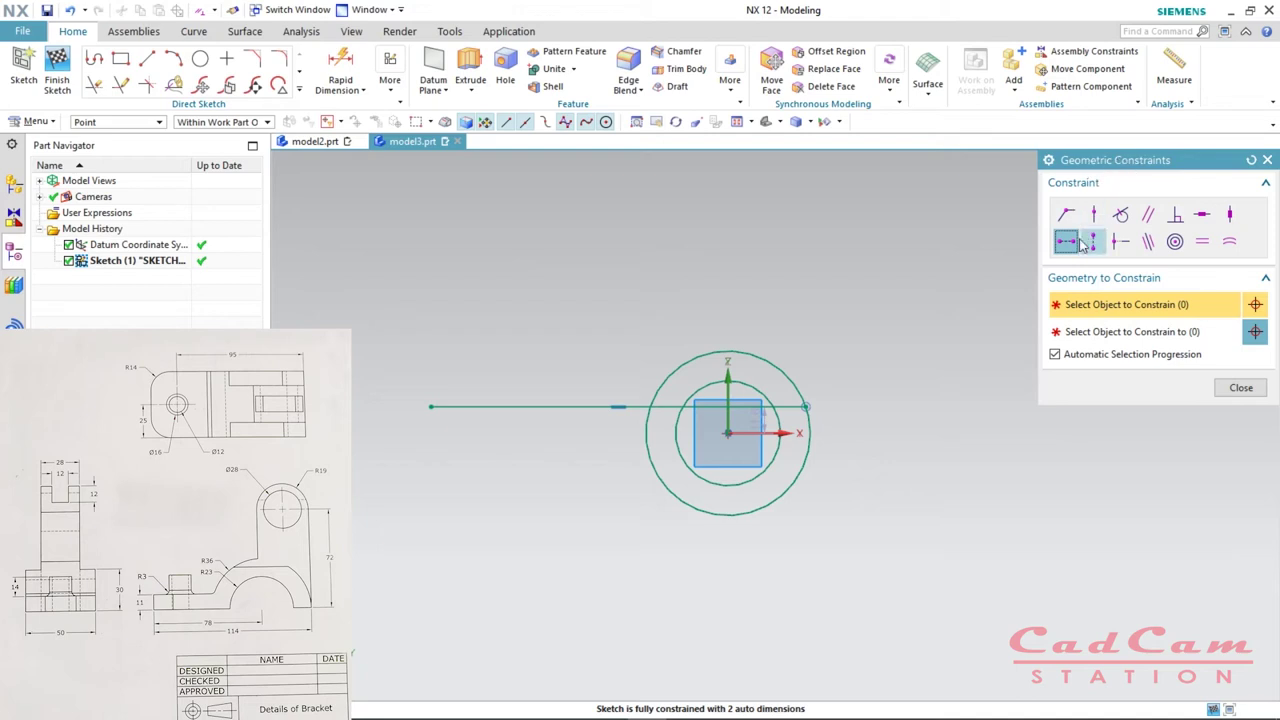
pyautogui.click(792, 405)
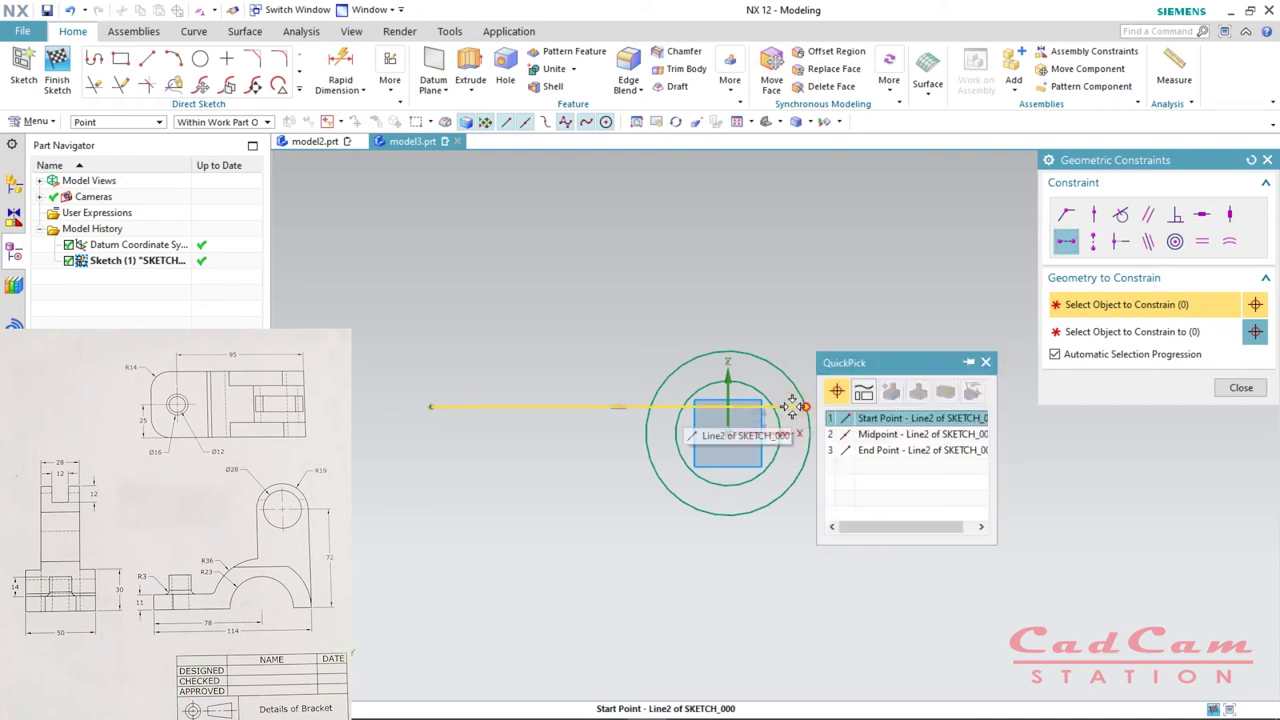
pyautogui.click(906, 419)
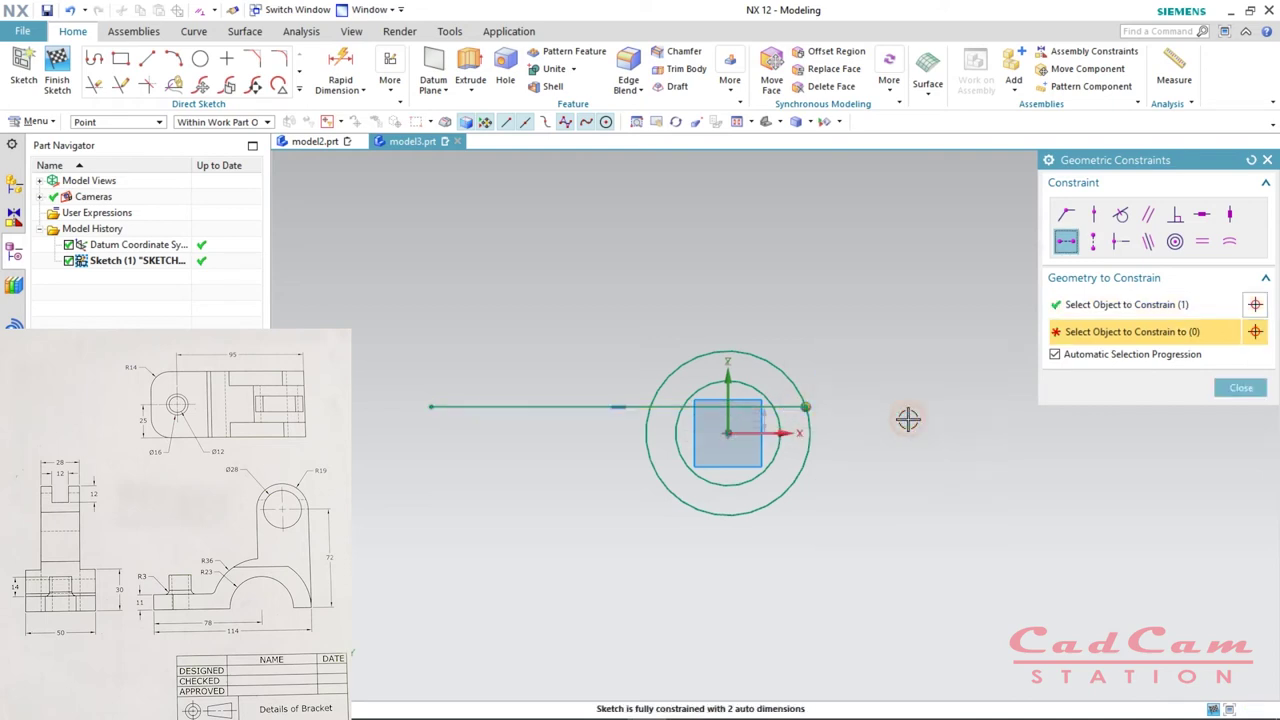
pyautogui.click(750, 434)
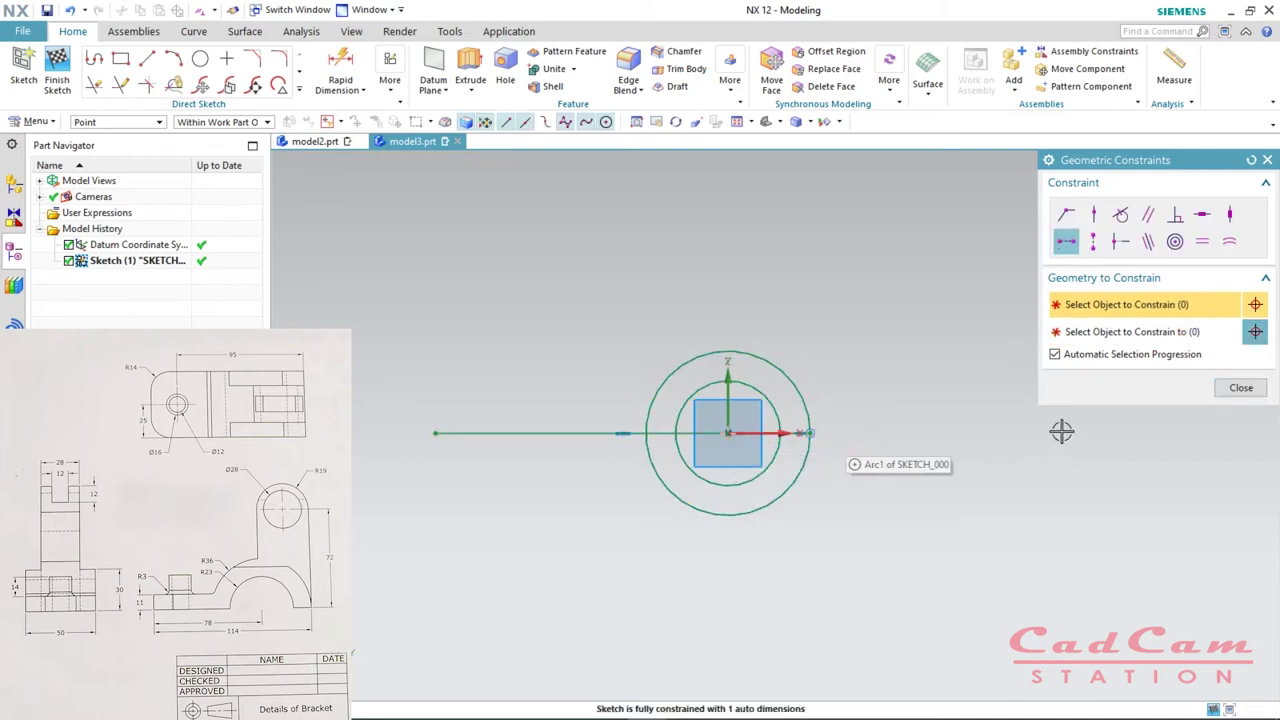
pyautogui.middleClick(1211, 422)
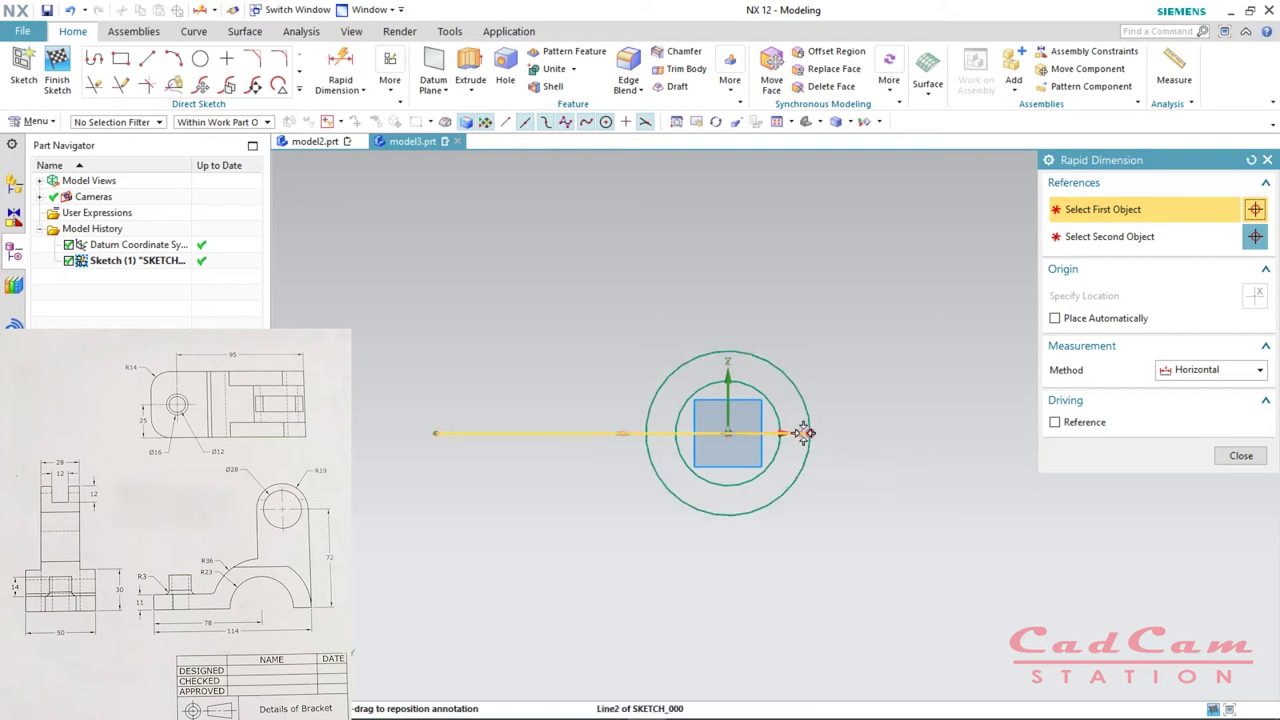
# - Dimension the horizontal distance between the line's endpoints below the circles and set it to 114 mm
pyautogui.click(806, 432)
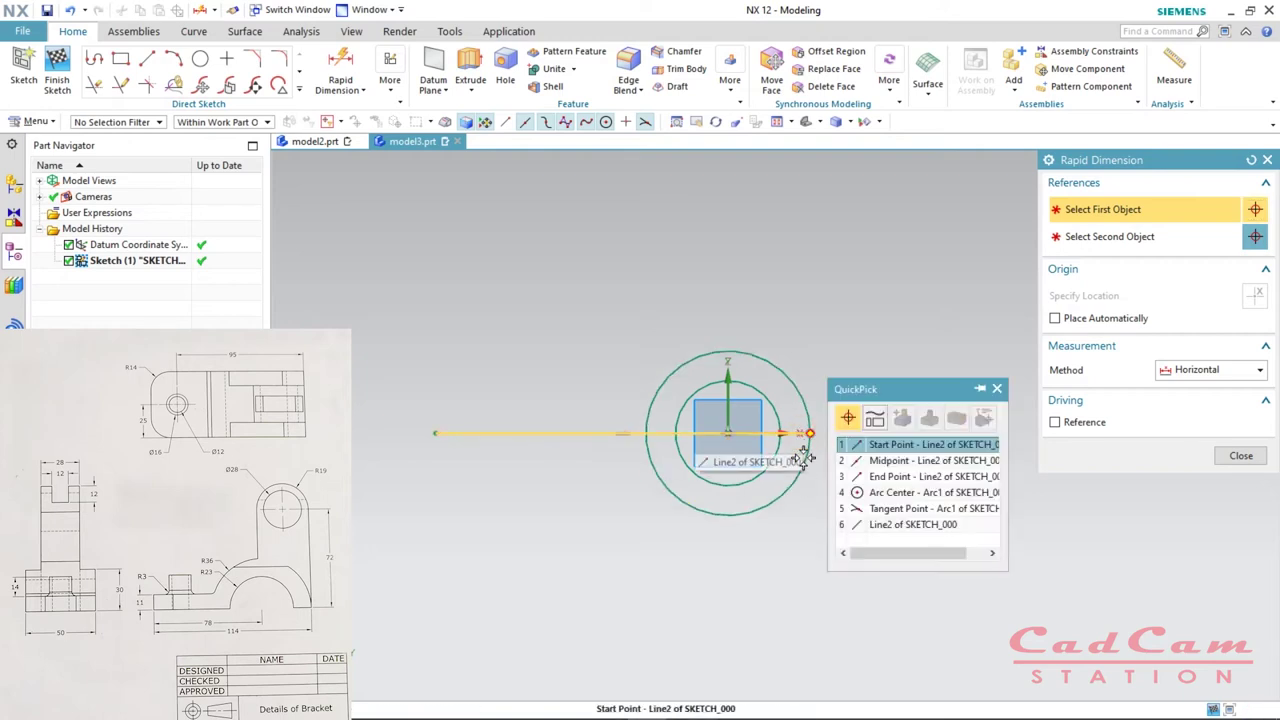
pyautogui.click(855, 446)
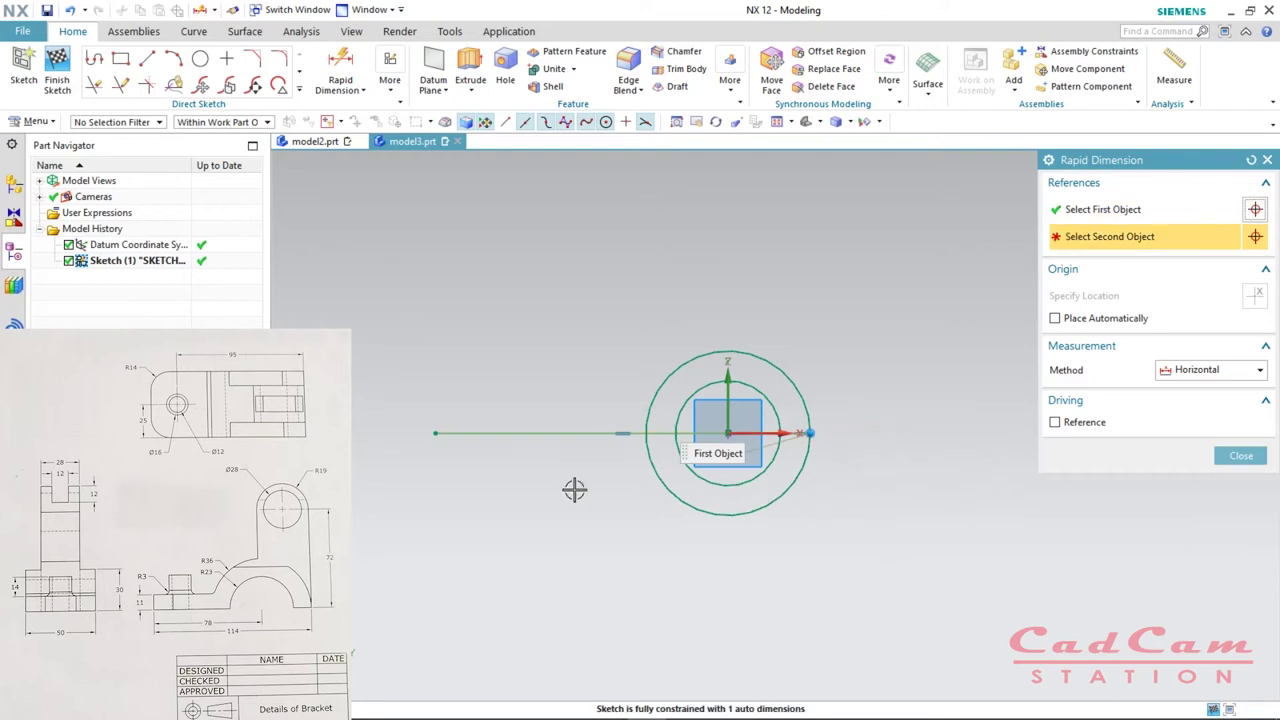
pyautogui.click(436, 434)
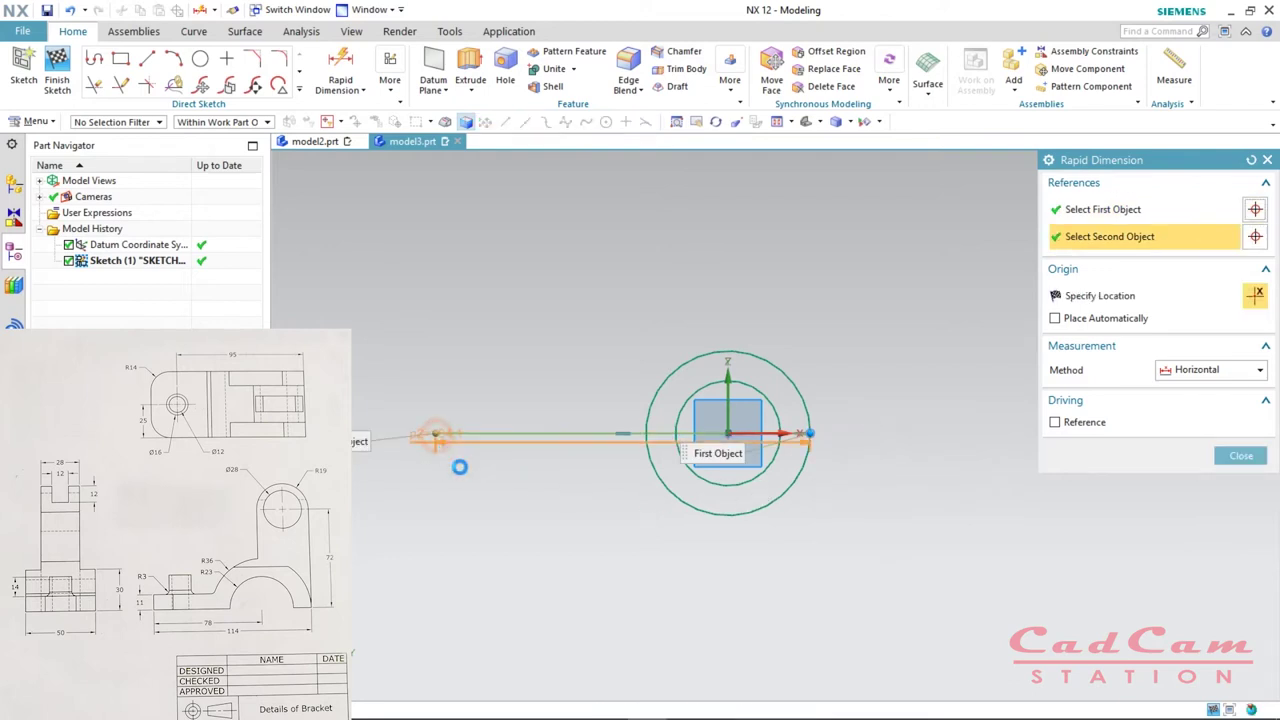
pyautogui.click(679, 568)
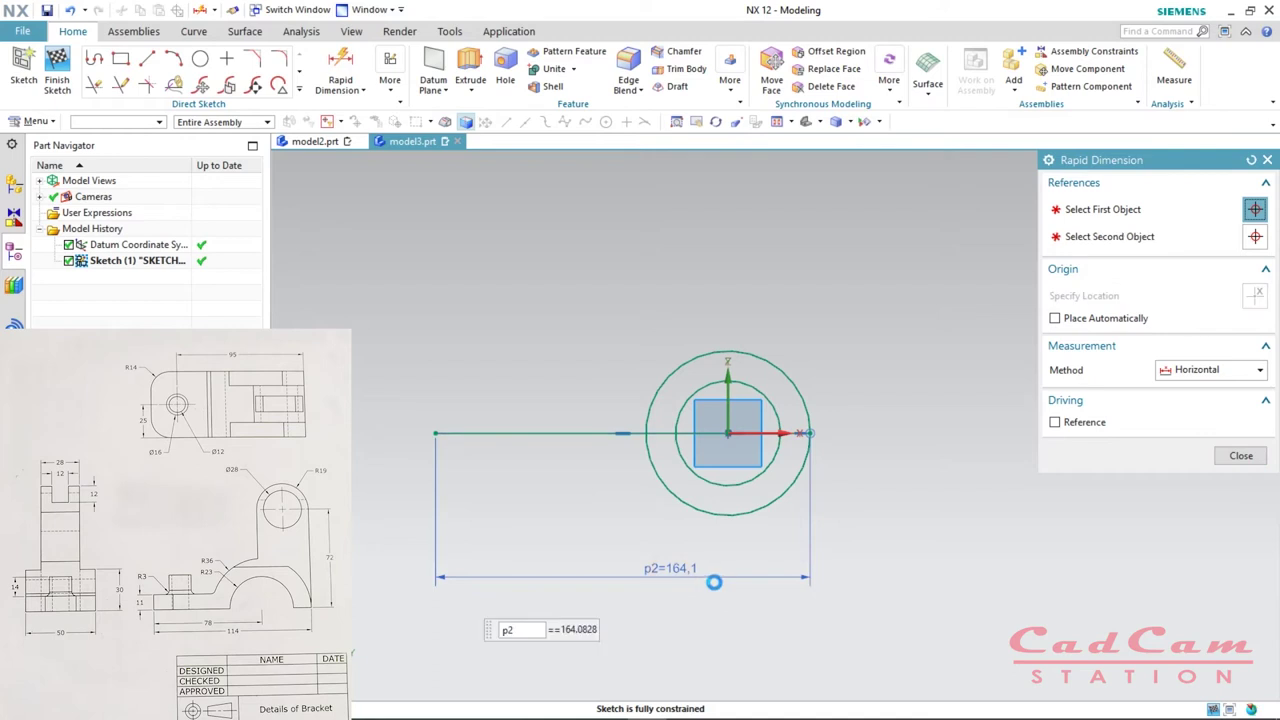
pyautogui.write('114')
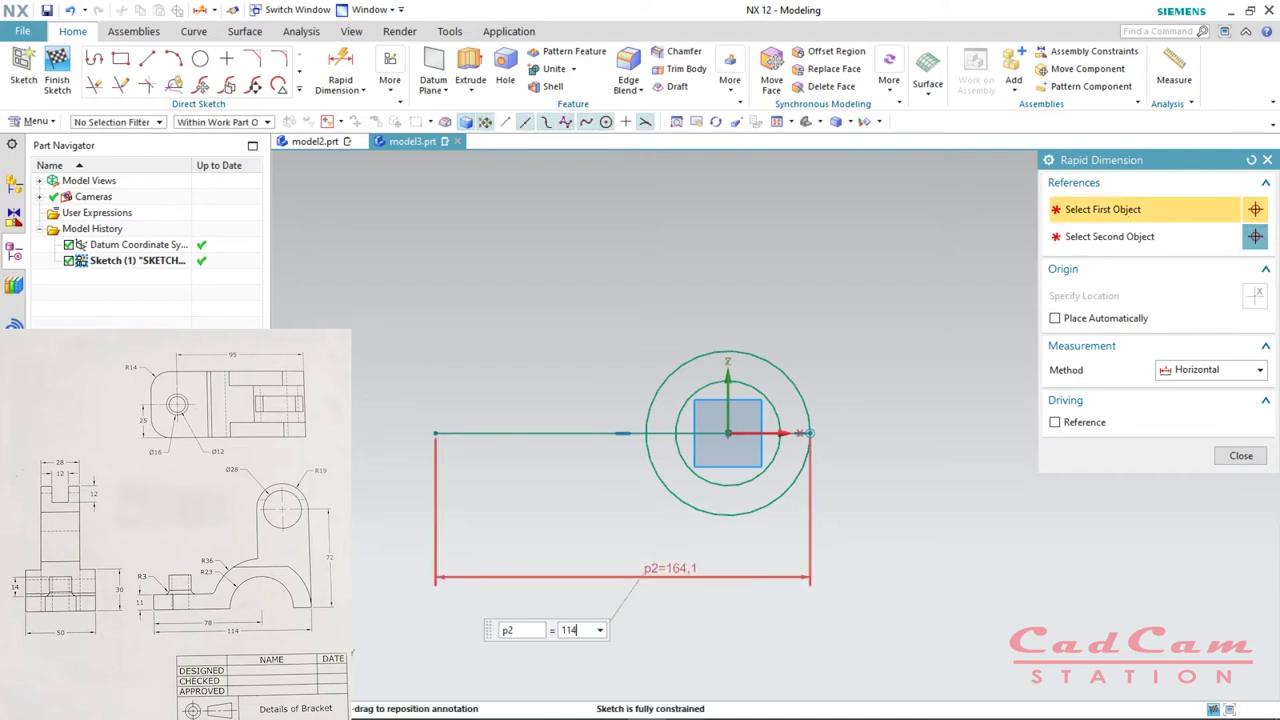
pyautogui.press('Return')
pyautogui.press('Escape')
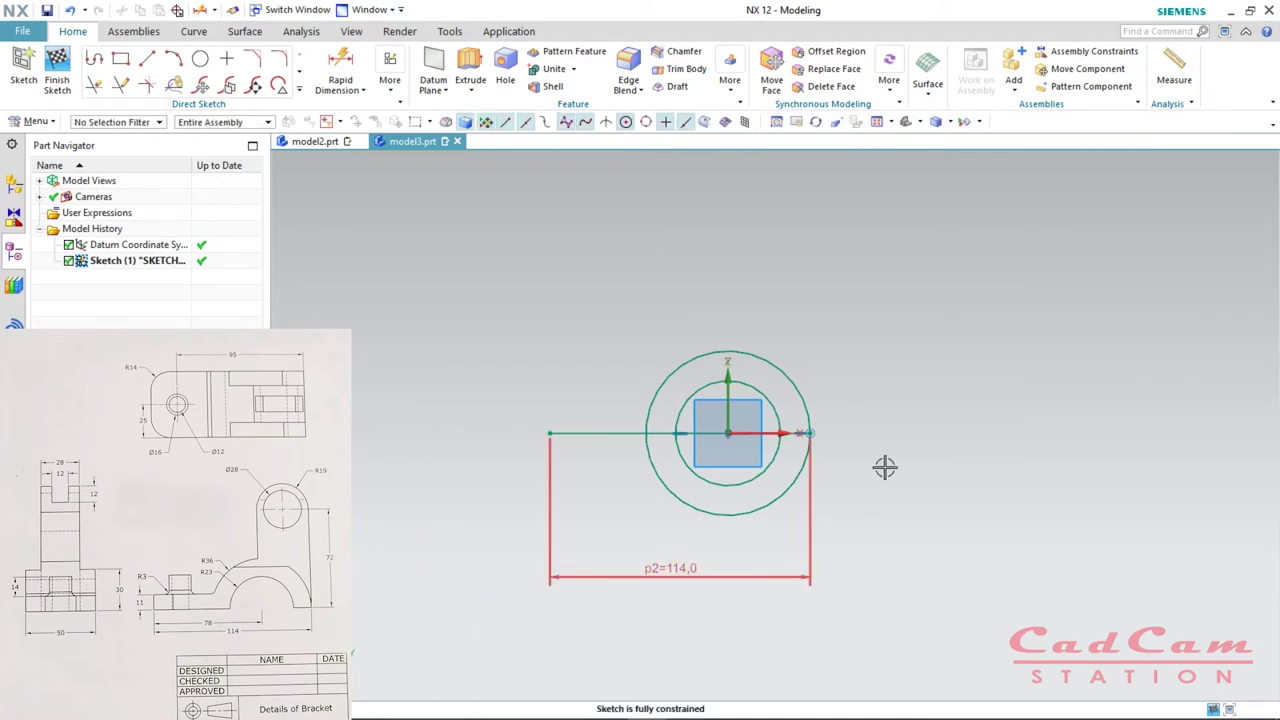
# - Trim away the lower halves of both circles and the line segment inside the inner circle
pyautogui.press('t')
pyautogui.click(728, 514)
pyautogui.click(728, 485)
pyautogui.click(762, 433)
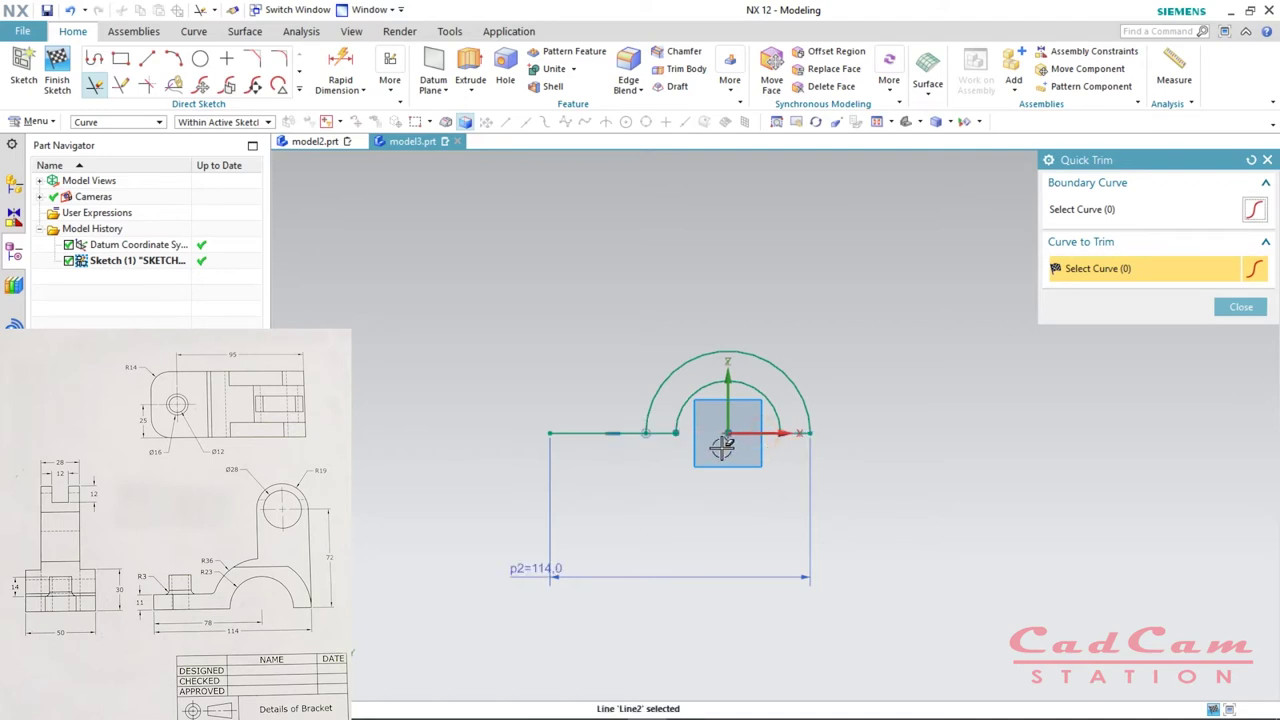
pyautogui.middleClick(562, 456)
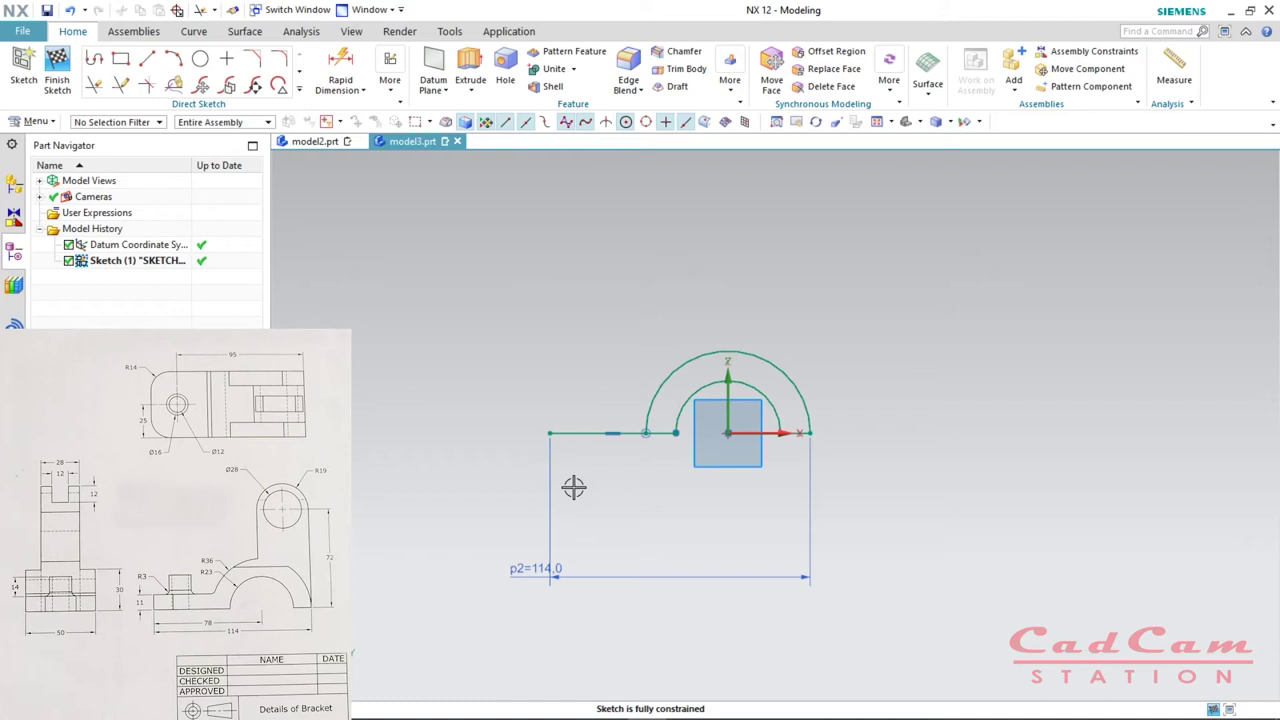
# - Draw an 11 mm vertical line upward from the base line's left end and place its dimension outside the profile
pyautogui.press('l')
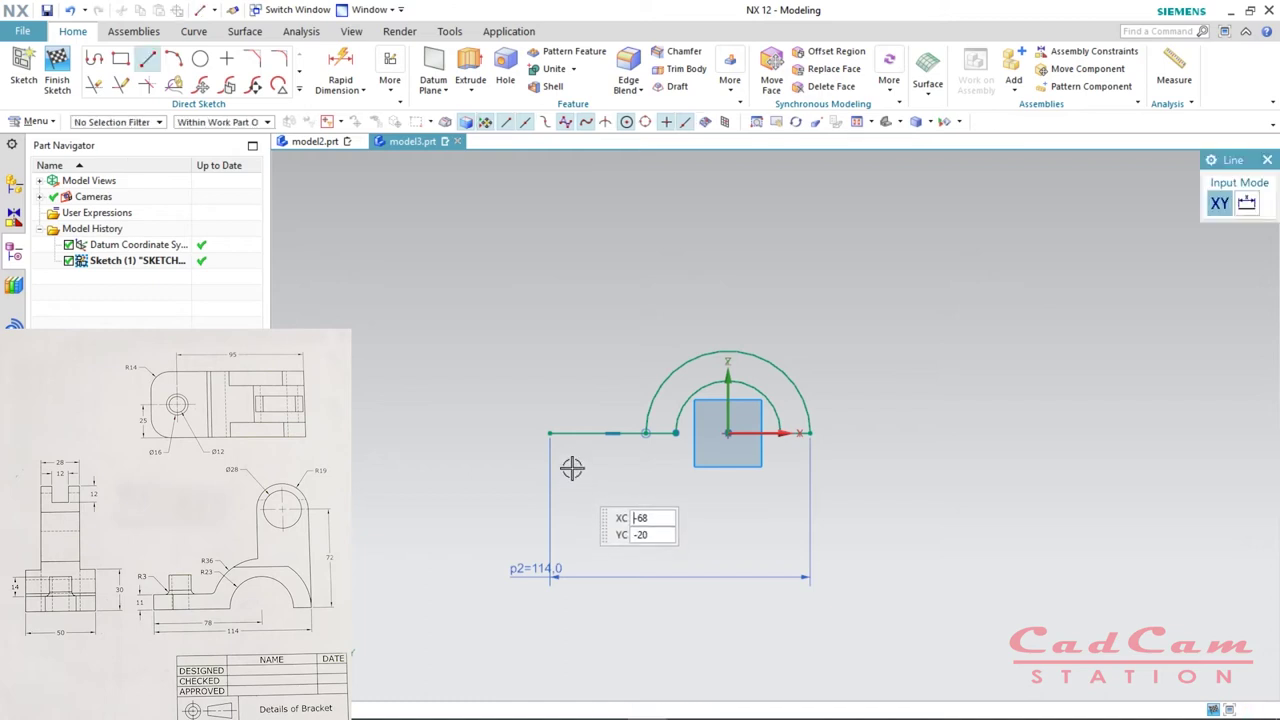
pyautogui.click(552, 433)
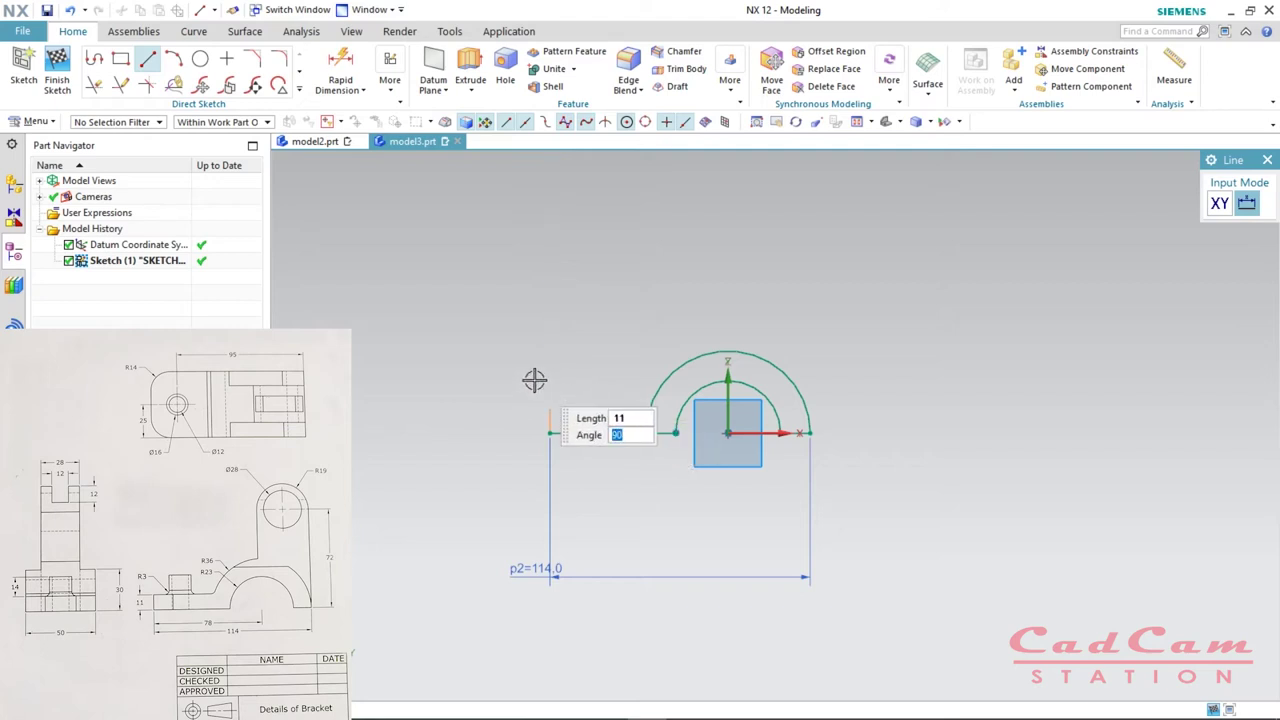
pyautogui.press('Tab')
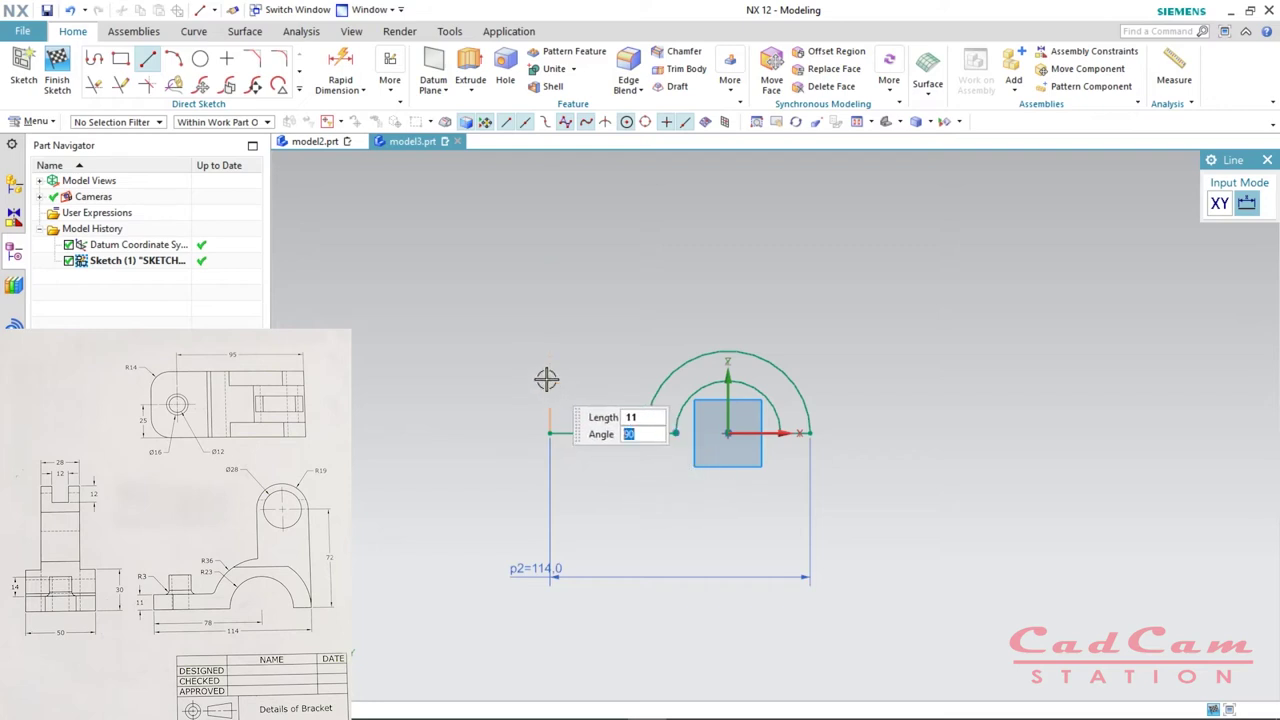
pyautogui.press('Return')
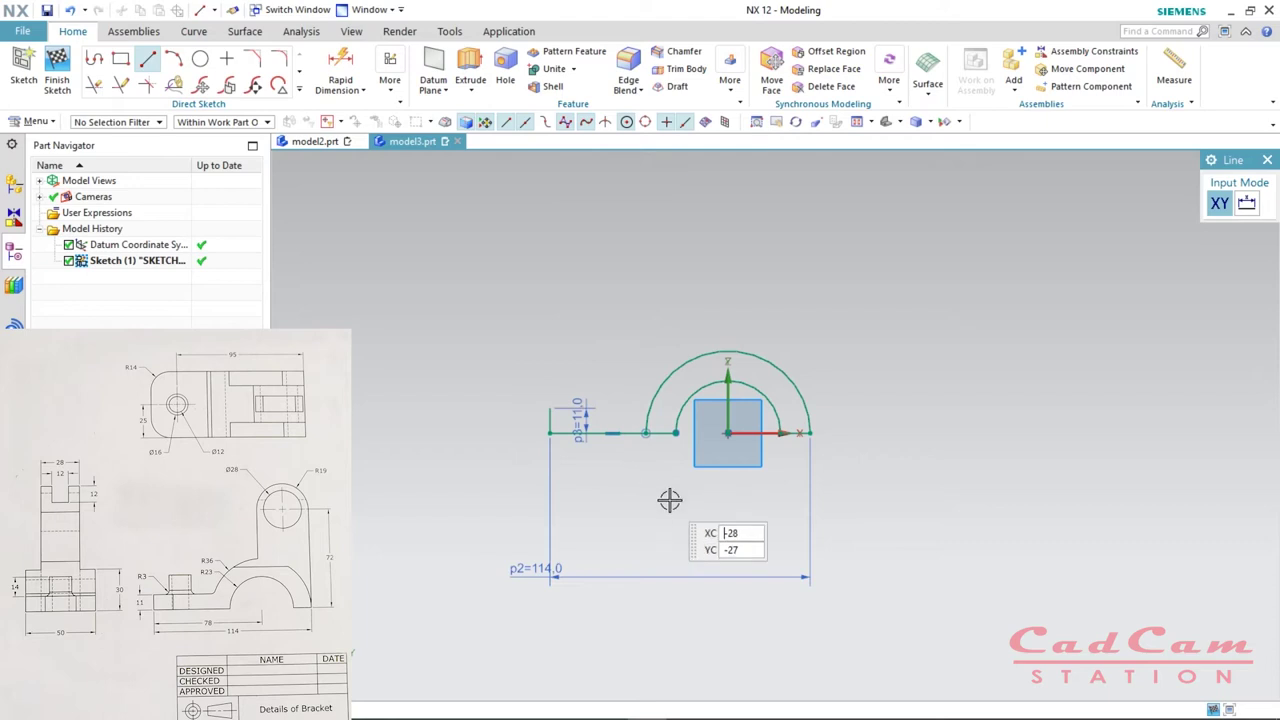
pyautogui.press('Escape')
pyautogui.press('d')
pyautogui.click(486, 420)
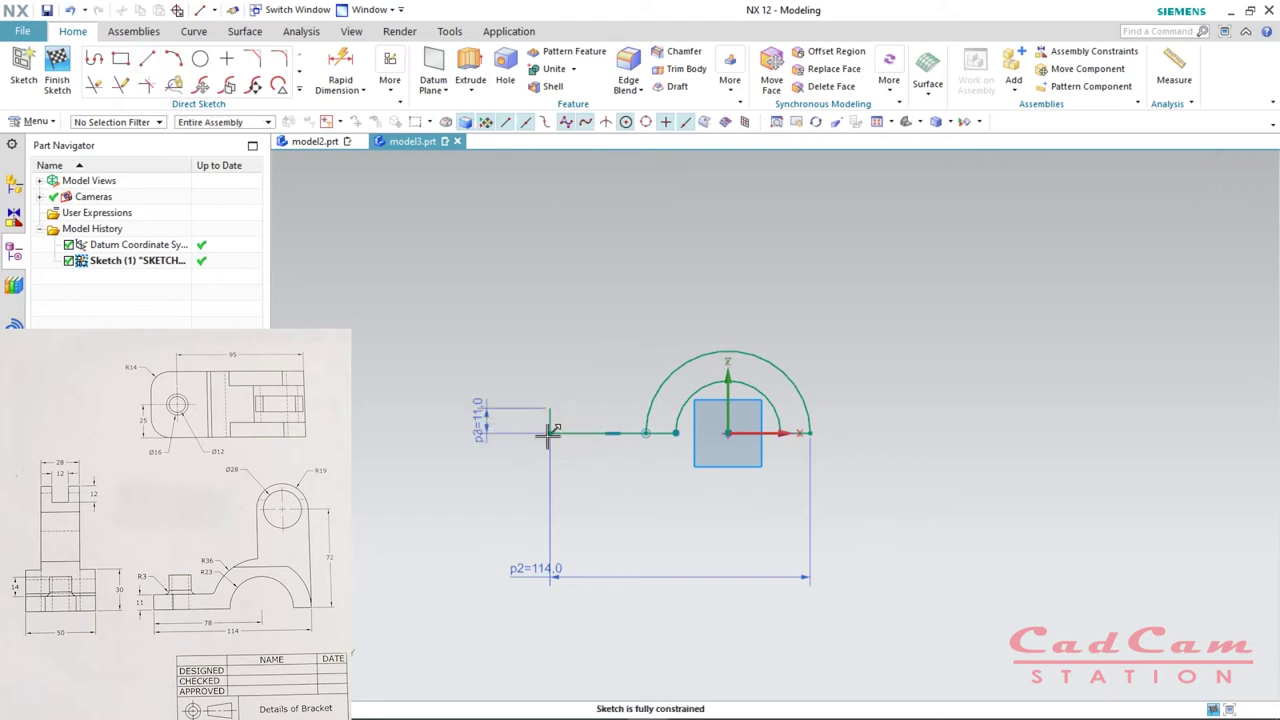
pyautogui.press('Escape')
# - Sketch a horizontal line about 52 mm long from the short vertical line's upper end, crossing the outer arc
pyautogui.press('l')
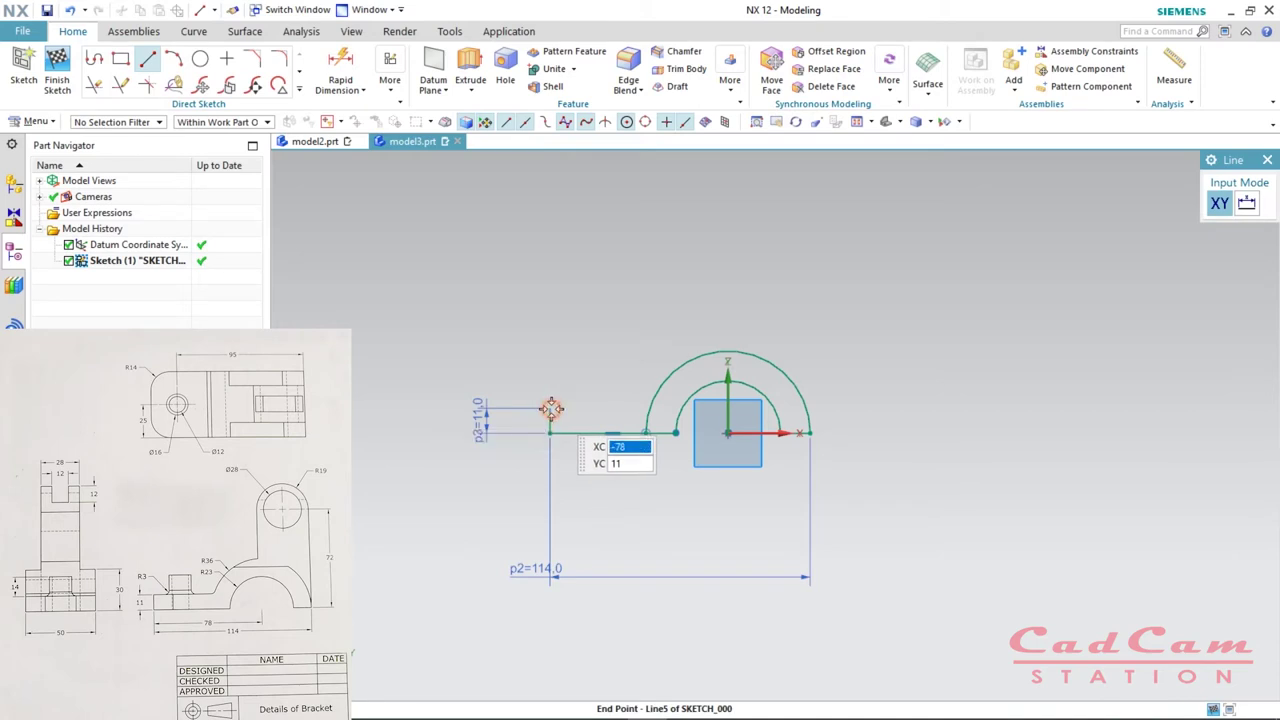
pyautogui.click(551, 409)
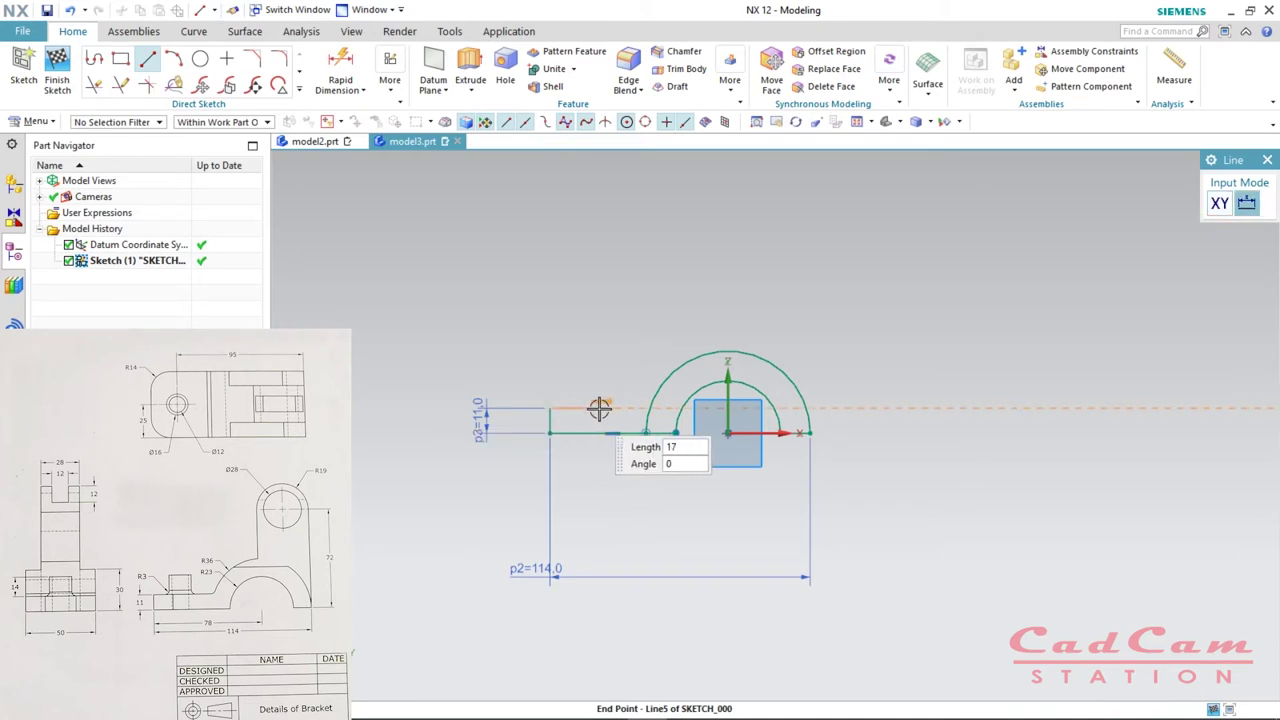
pyautogui.scroll(2, 666, 410)
pyautogui.click(667, 407)
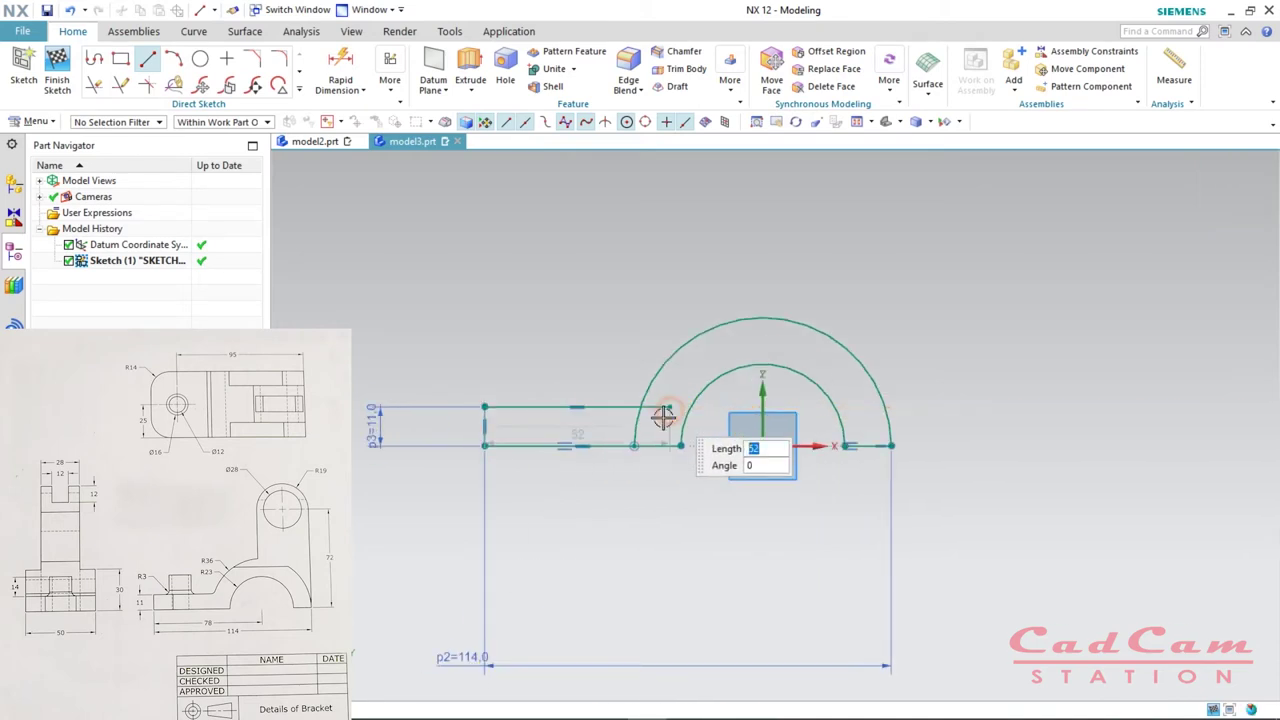
pyautogui.press('Escape')
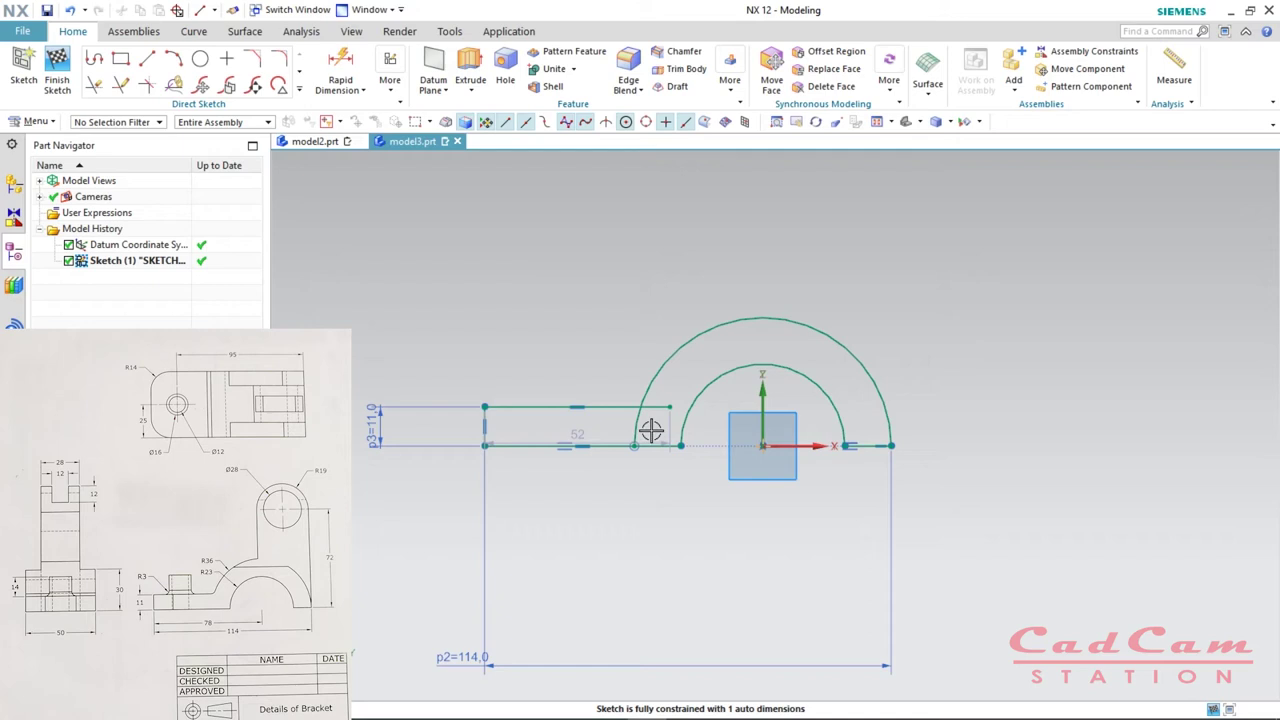
# - Trim the outer arc below the upper horizontal line and that line's overhang inside the arch to close the profile
pyautogui.press('t')
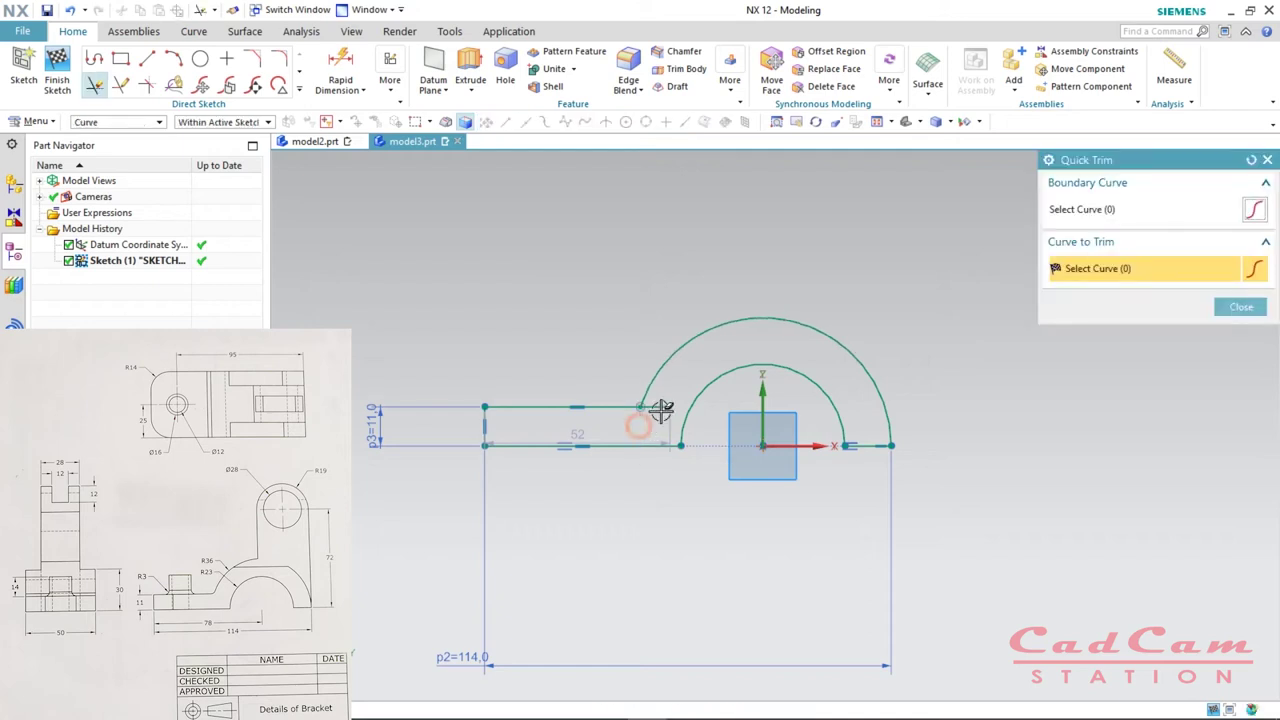
pyautogui.click(670, 440)
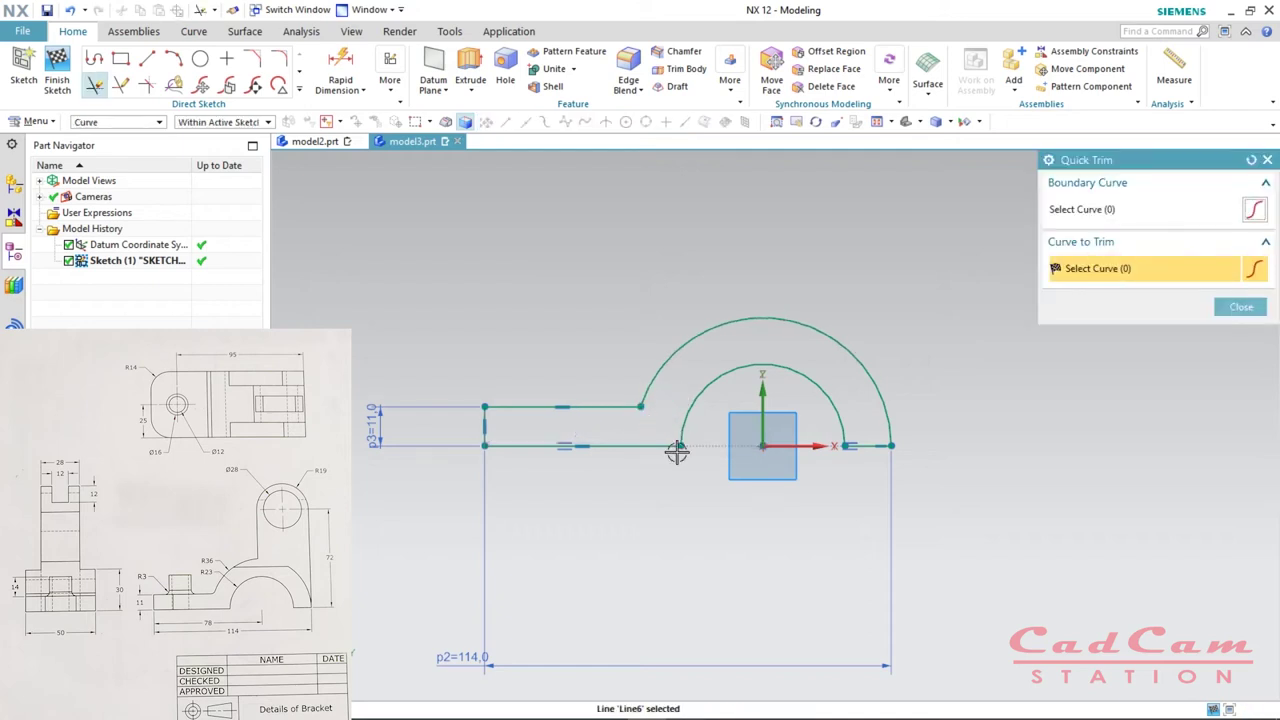
pyautogui.press('Escape')
# - Start extruding the closed arched profile with an end distance of 50 mm, trying both extrusion directions
pyautogui.scroll(-2, 670, 437)
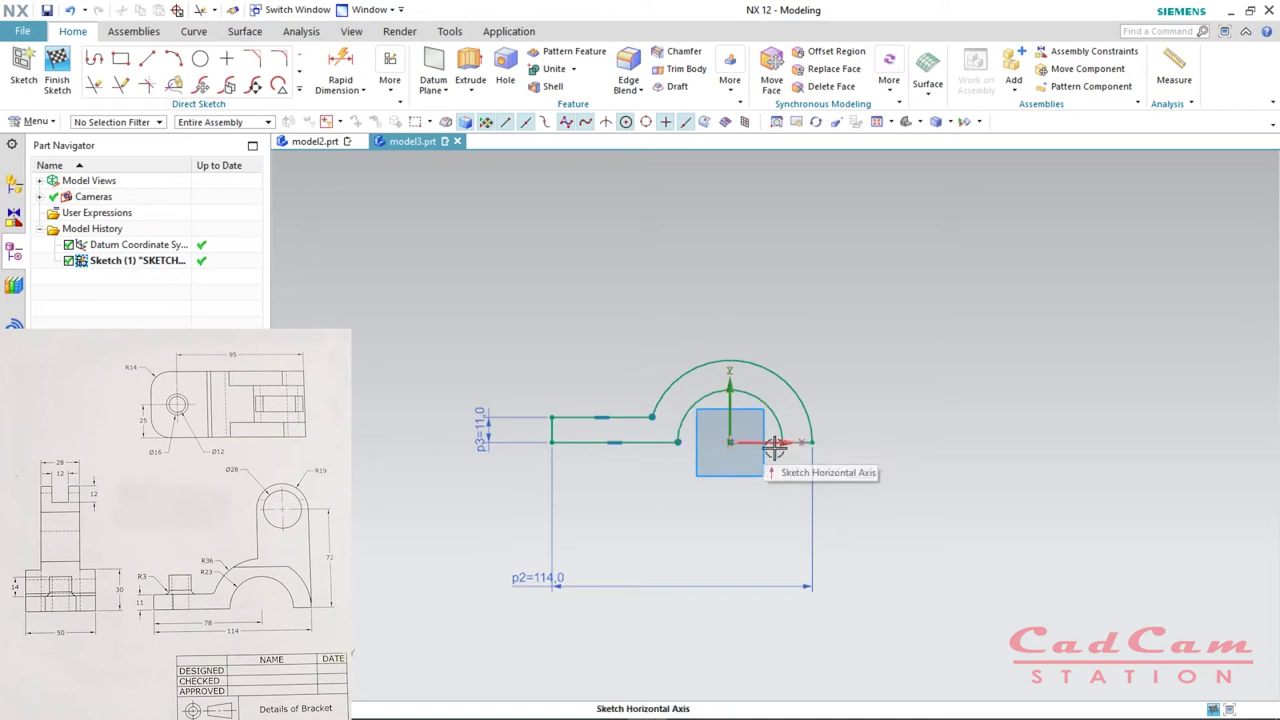
pyautogui.moveTo(695, 502)
pyautogui.mouseDown(button='middle')
pyautogui.moveTo(740, 506)
pyautogui.moveTo(743, 534)
pyautogui.moveTo(734, 521)
pyautogui.moveTo(757, 529)
pyautogui.mouseUp(button='middle')
pyautogui.press('x')
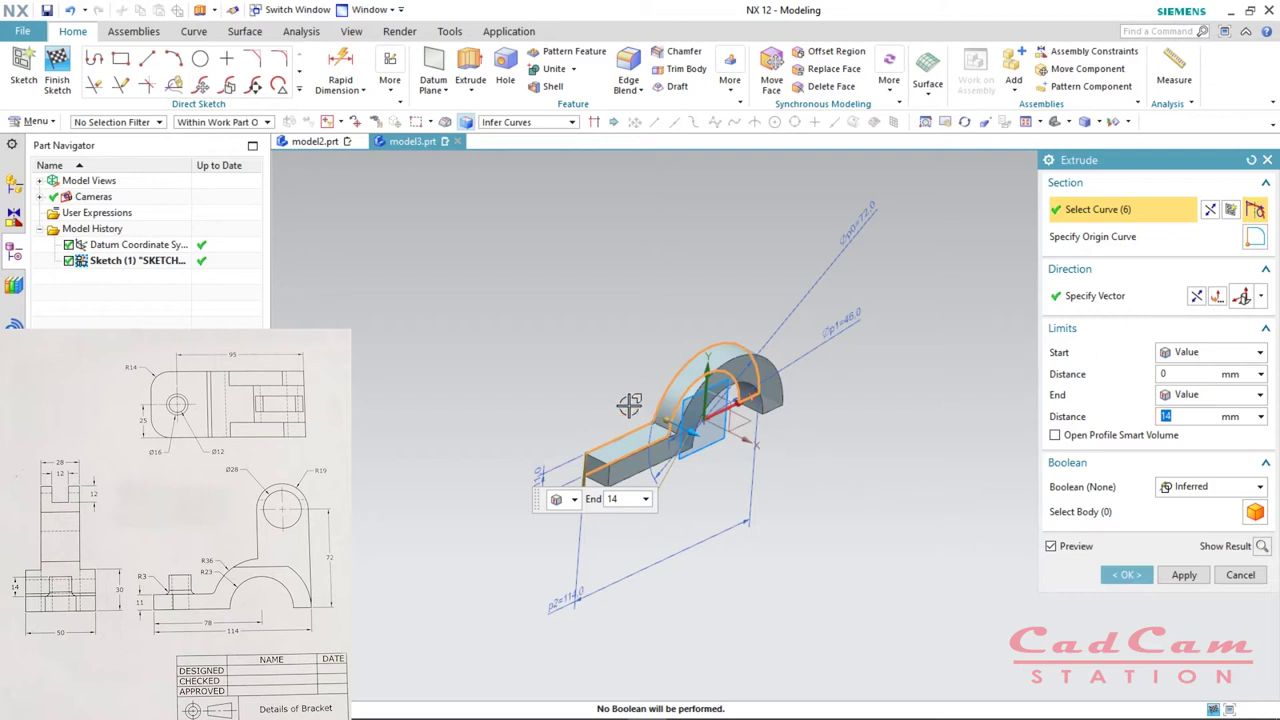
pyautogui.click(1196, 298)
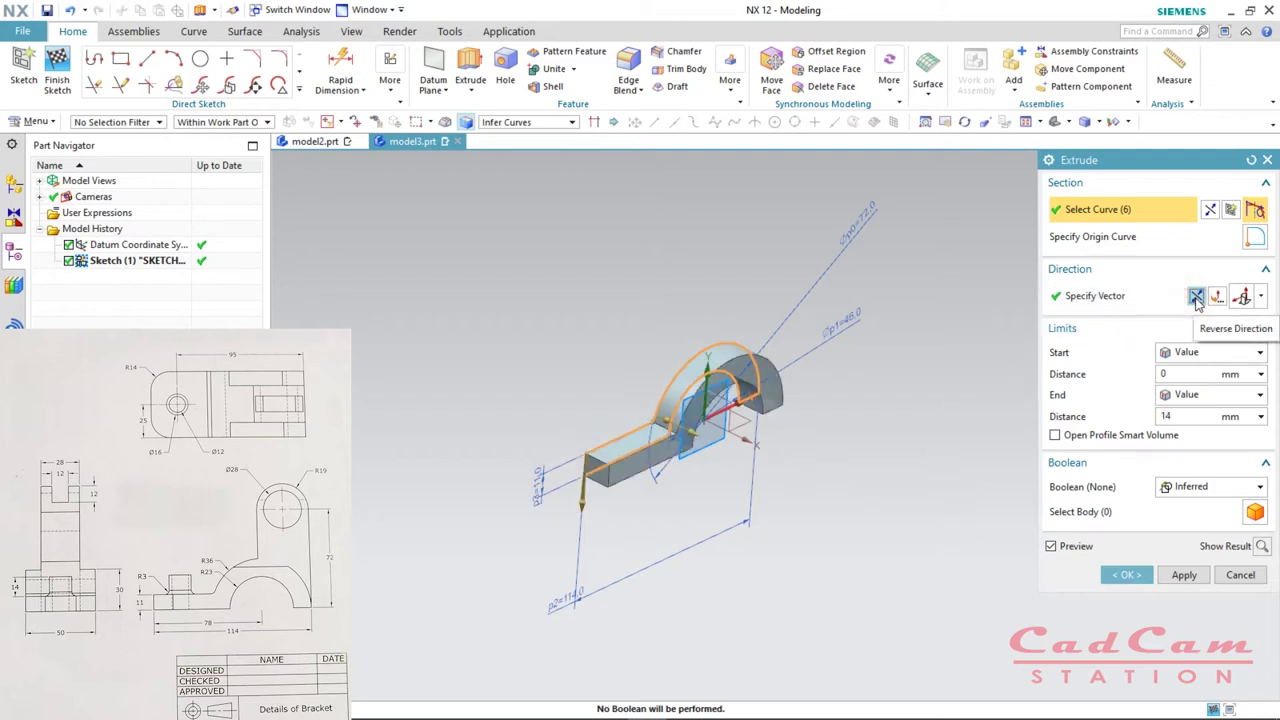
pyautogui.click(1196, 298)
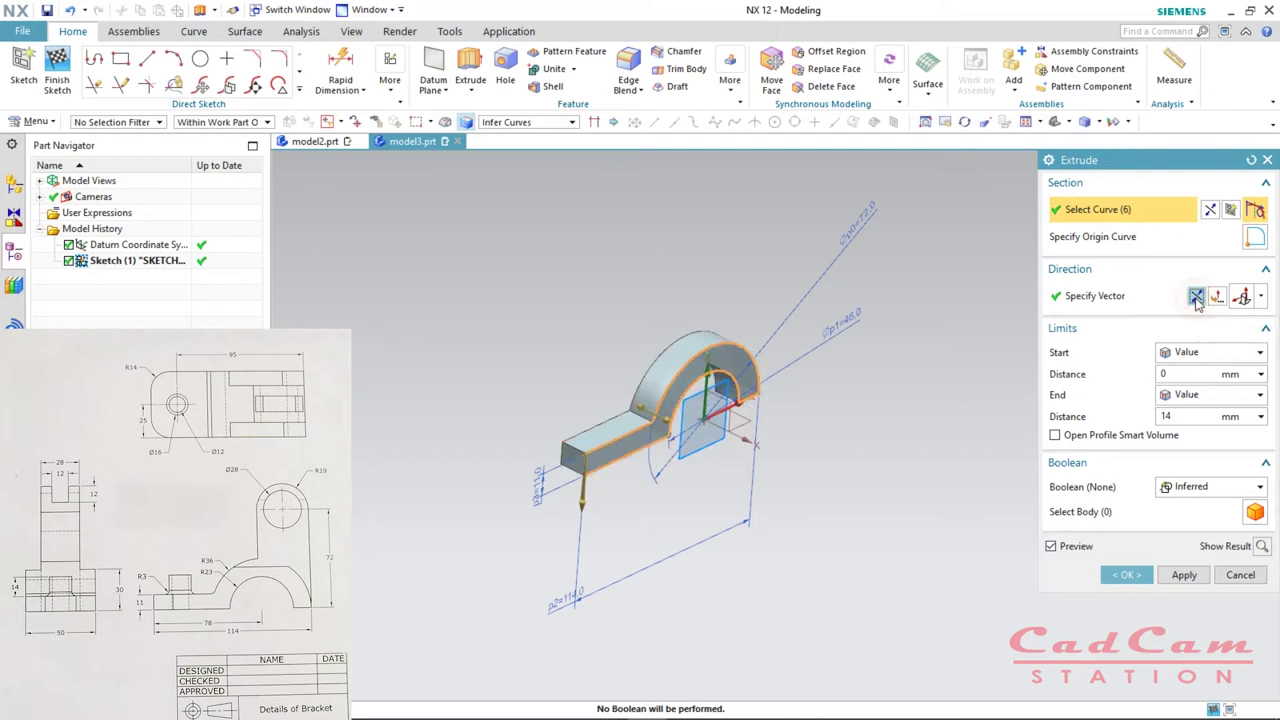
pyautogui.doubleClick(1187, 416)
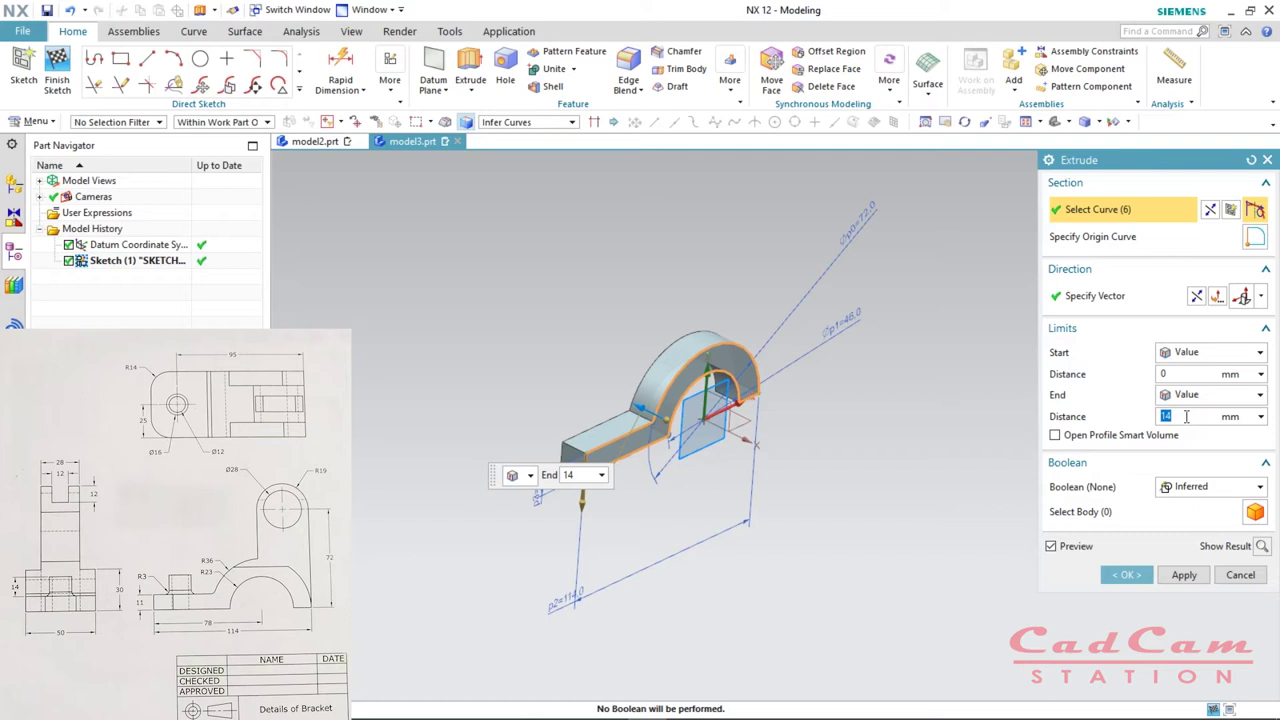
pyautogui.write('50')
pyautogui.press('Return')
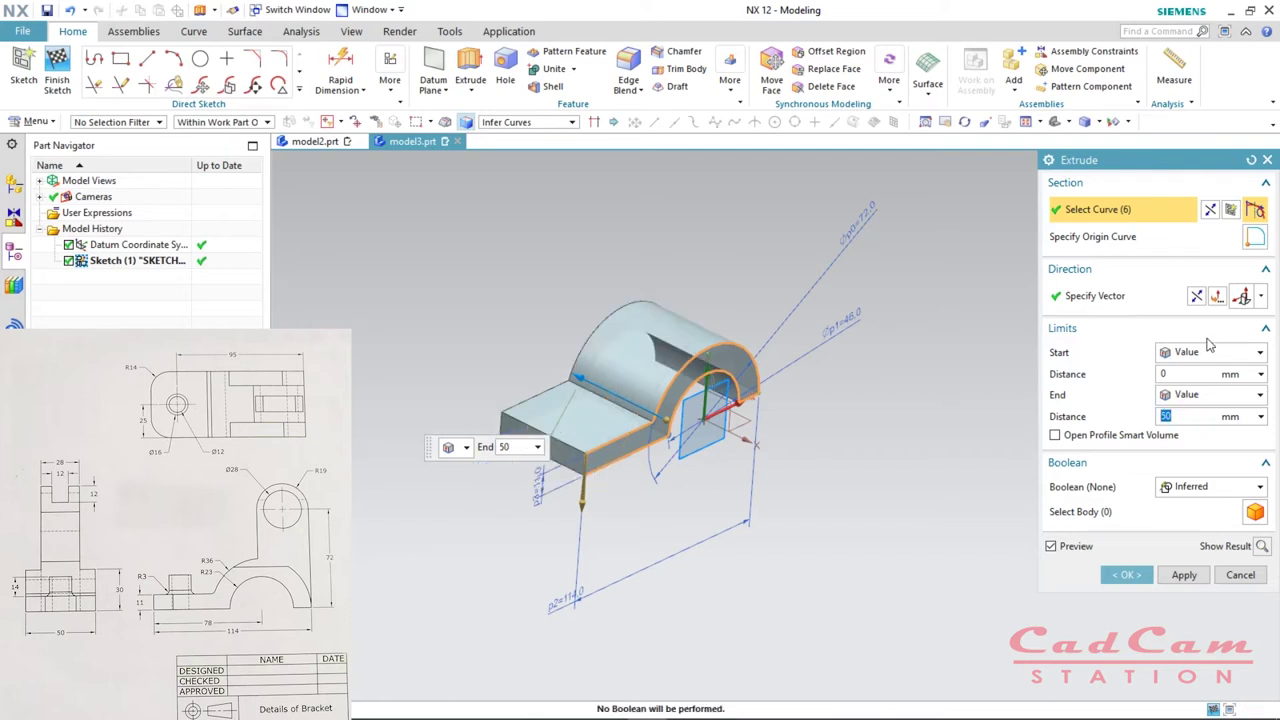
pyautogui.click(1197, 298)
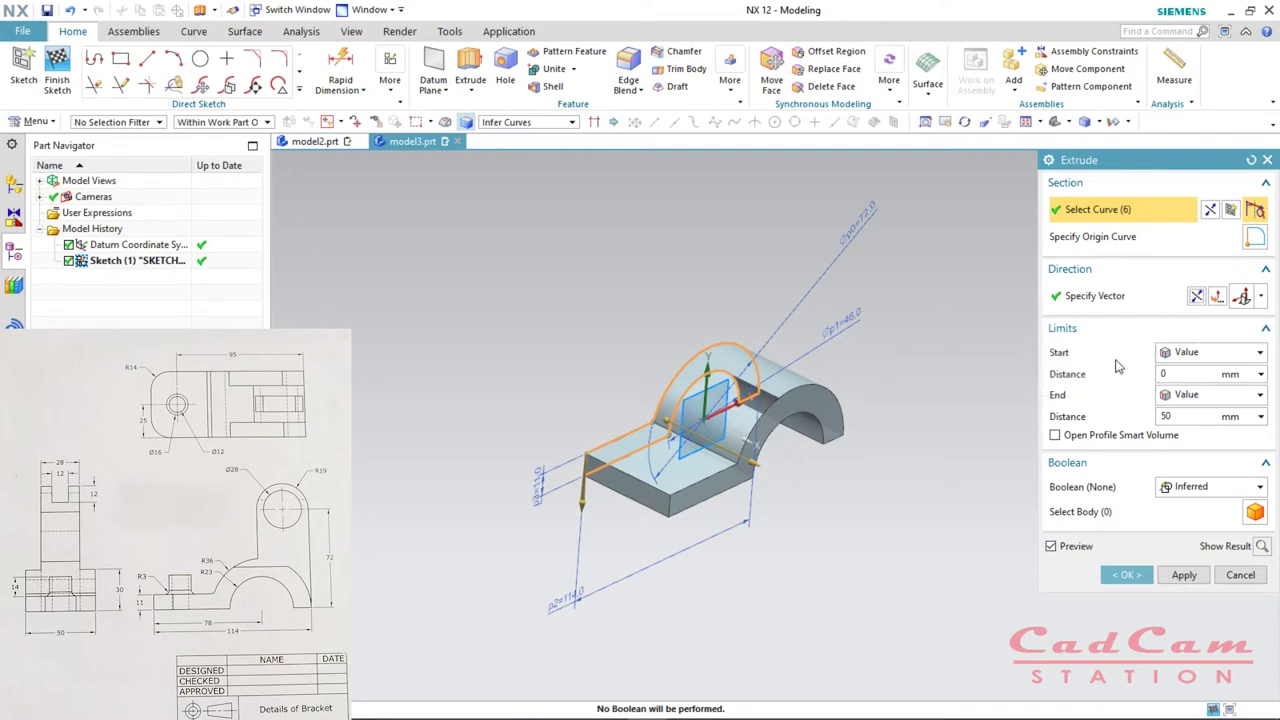
# - Make the extrusion symmetric about the sketch plane with a distance of 50/2 mm and create the base body
pyautogui.click(1238, 356)
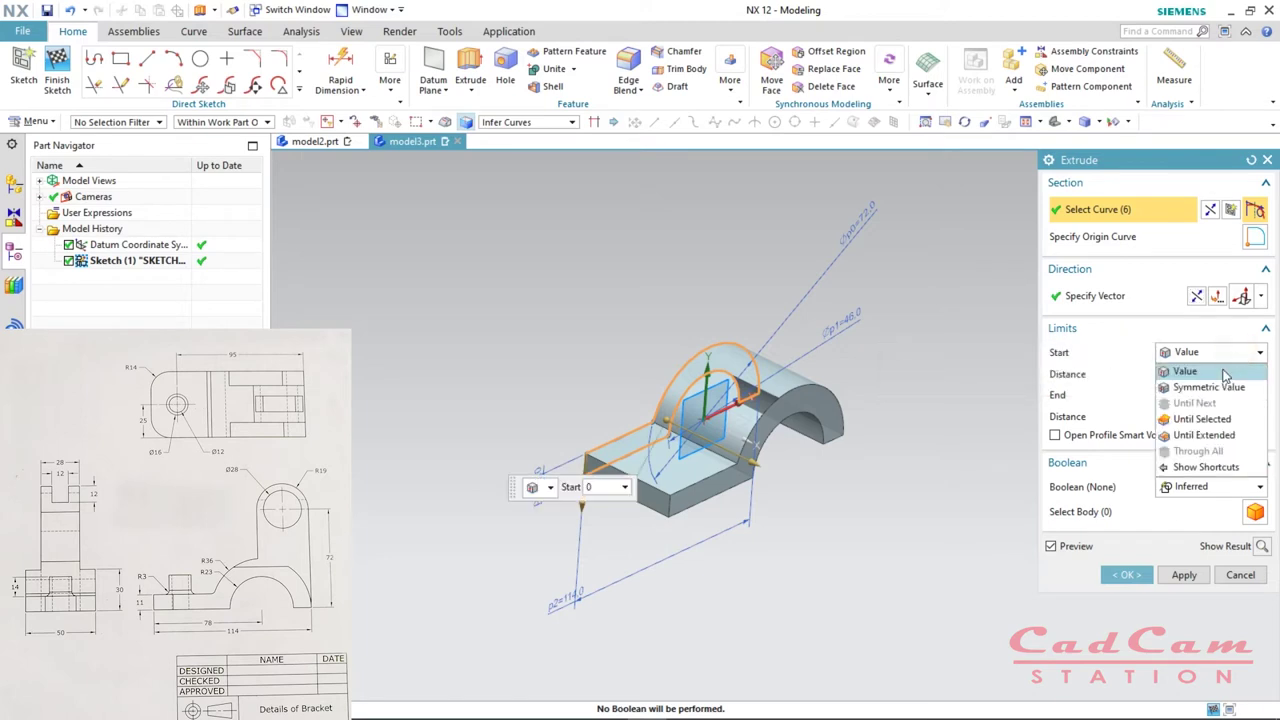
pyautogui.click(1208, 389)
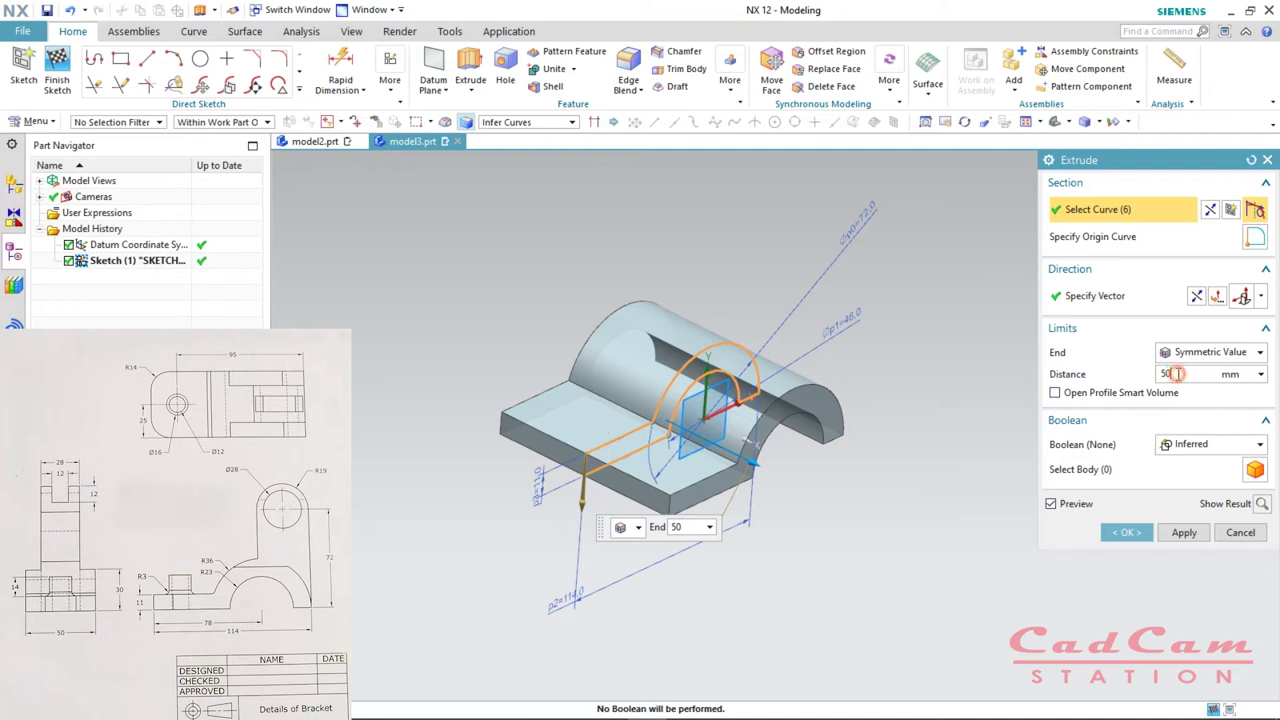
pyautogui.press('Return')
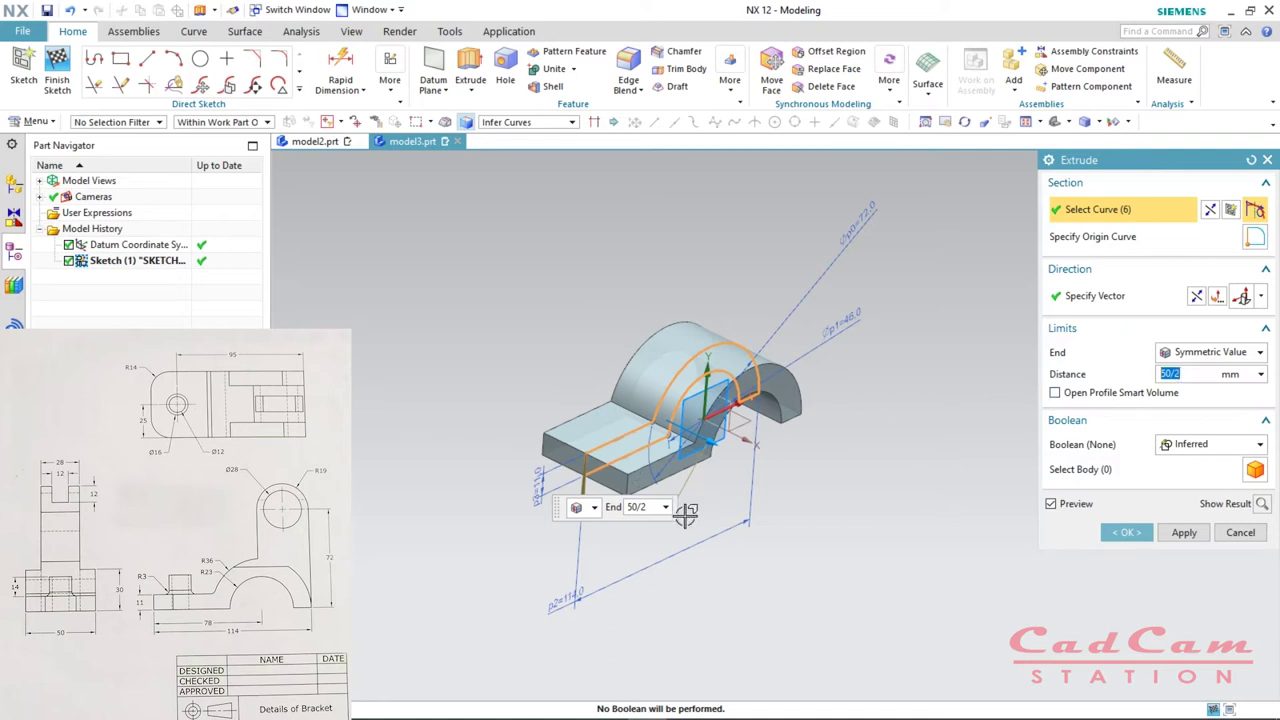
pyautogui.click(1128, 532)
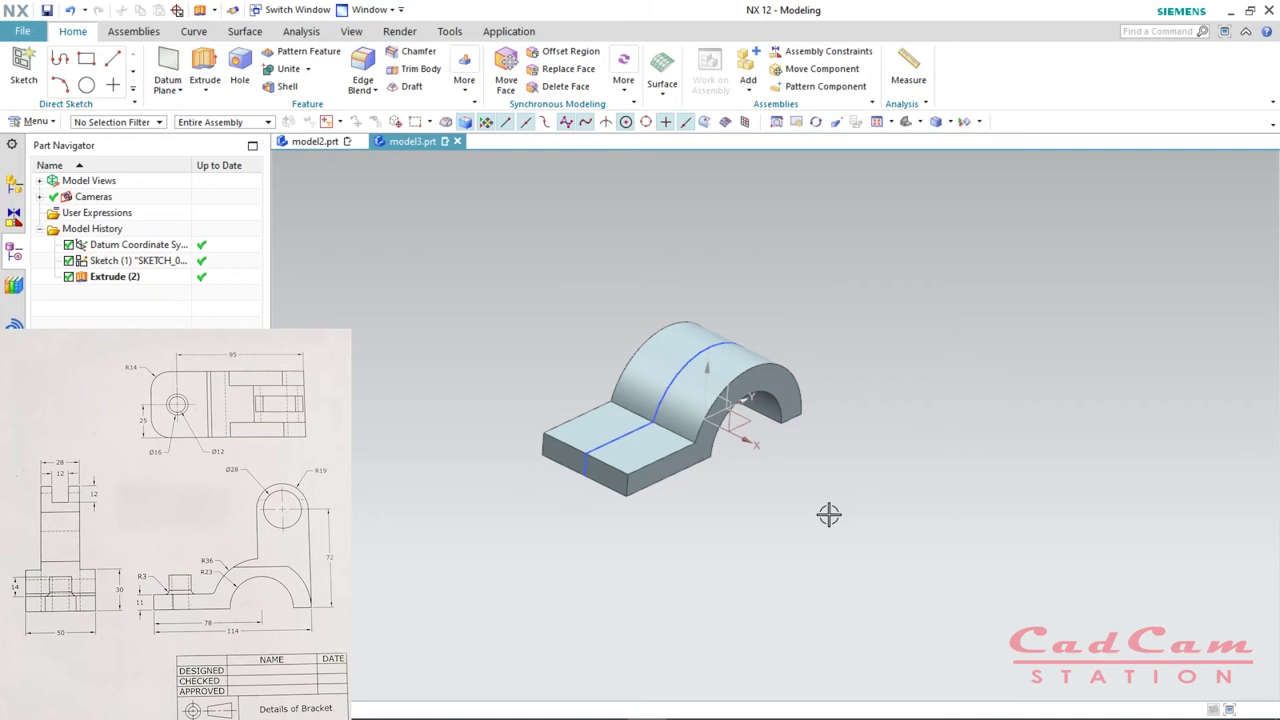
# - Hide all sketches so that only the arched body and the datum coordinate system stay displayed
pyautogui.moveTo(766, 523); pyautogui.dragTo(728, 516, button='middle')
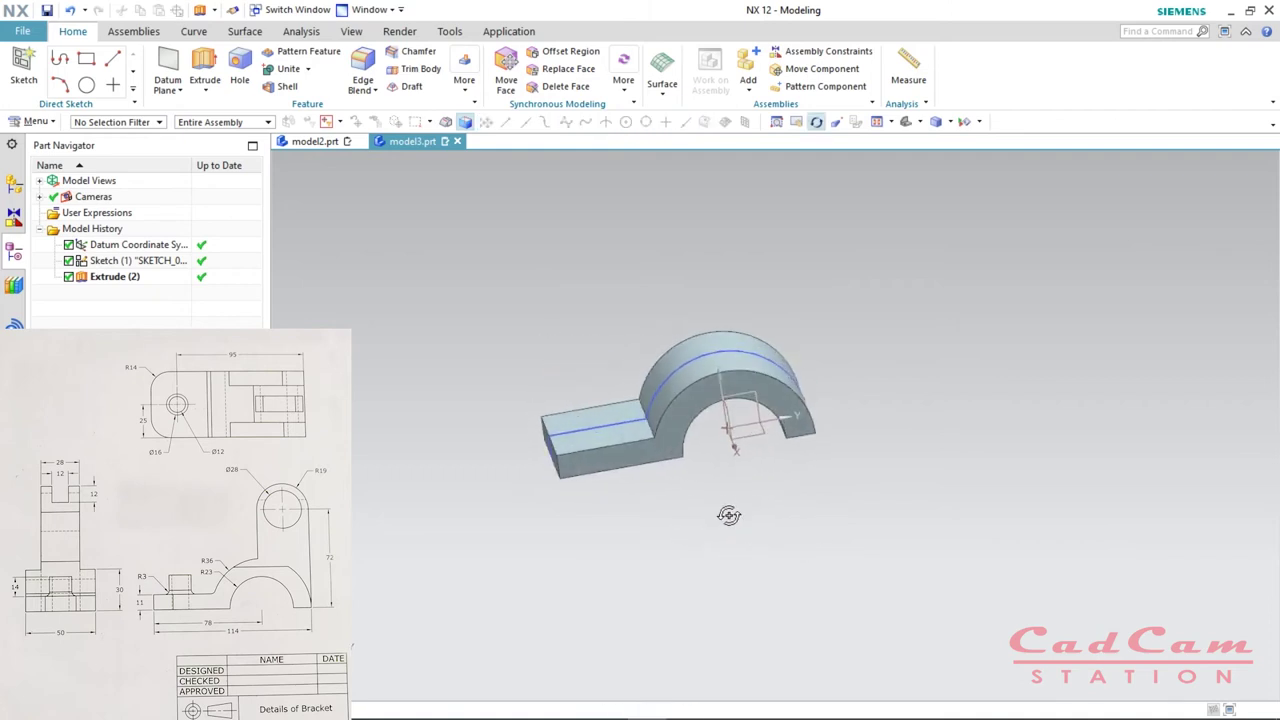
pyautogui.hotkey('ctrl', 'w')
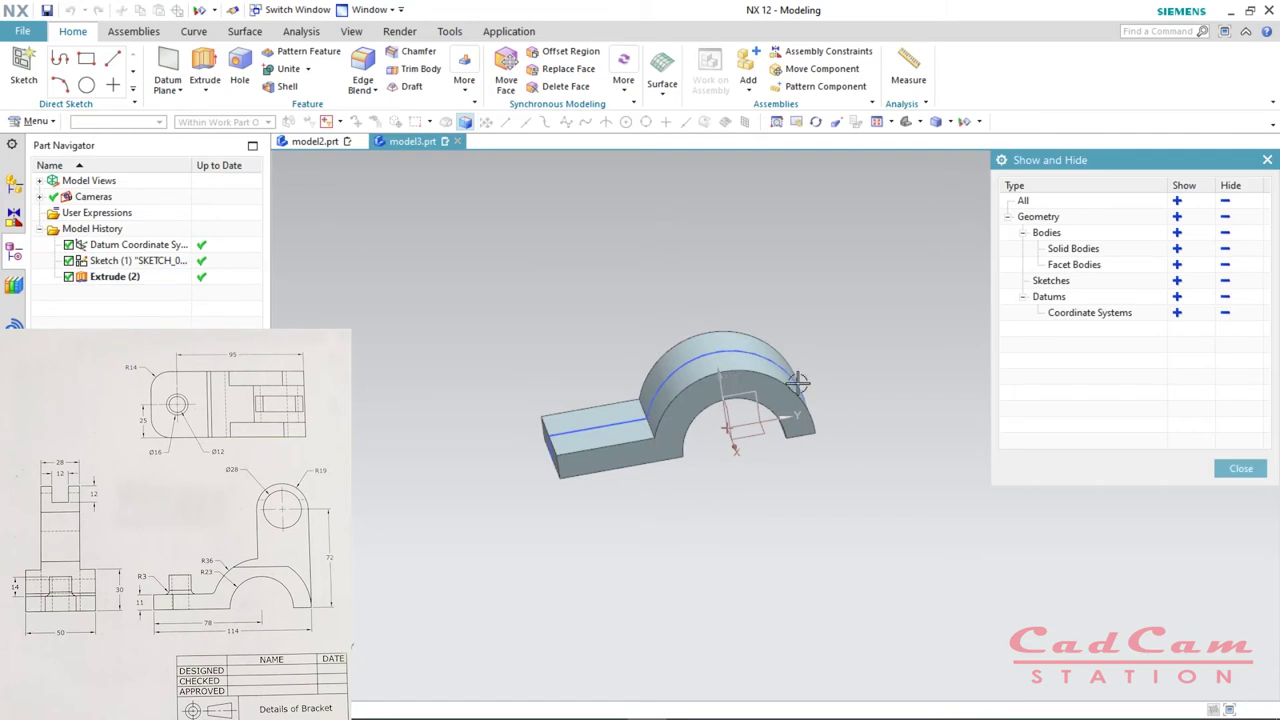
pyautogui.click(1225, 281)
pyautogui.click(1240, 467)
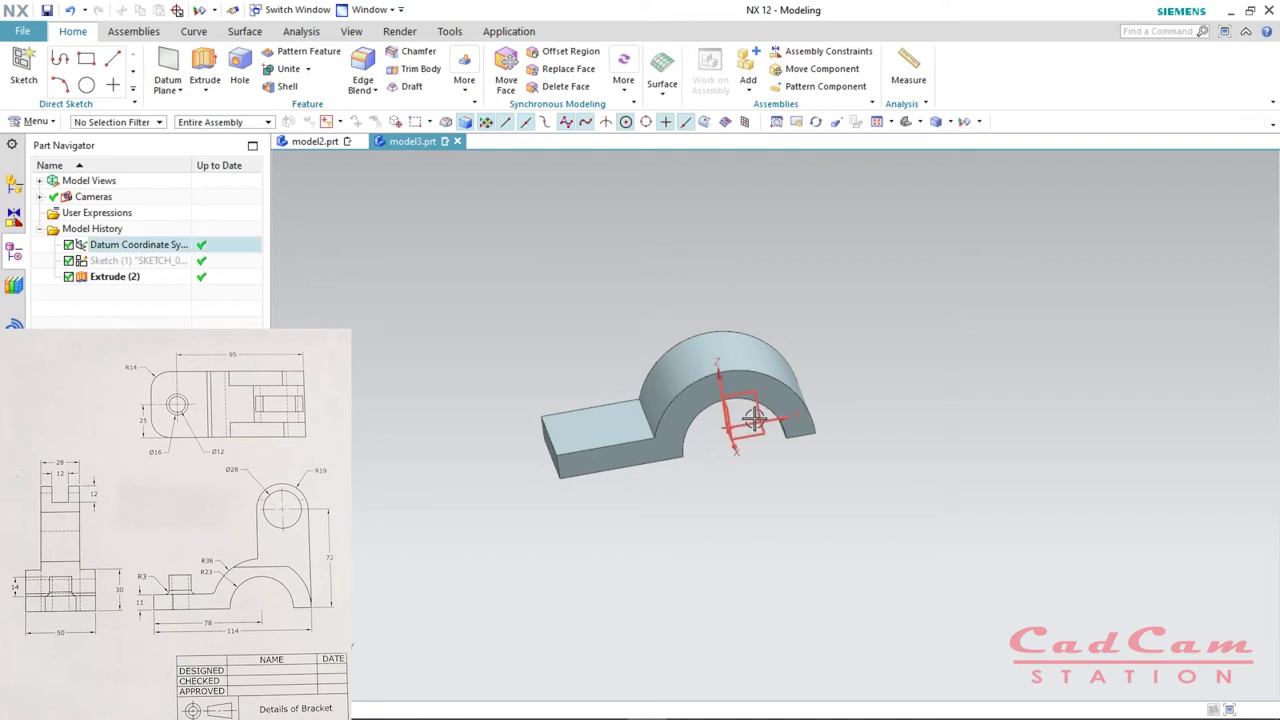
# - Check the finished bracket in model2.prt and start a new sketch in model3.prt on the datum's YZ plane inside the arch
pyautogui.click(315, 142)
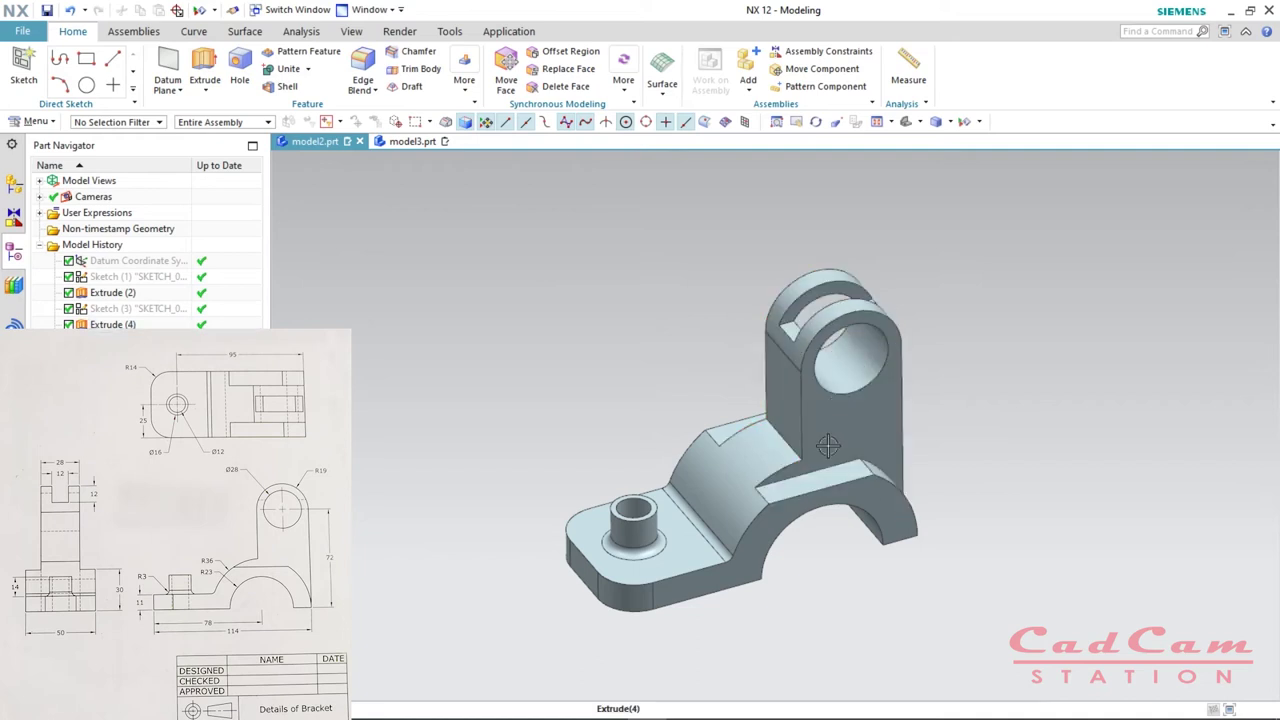
pyautogui.click(412, 142)
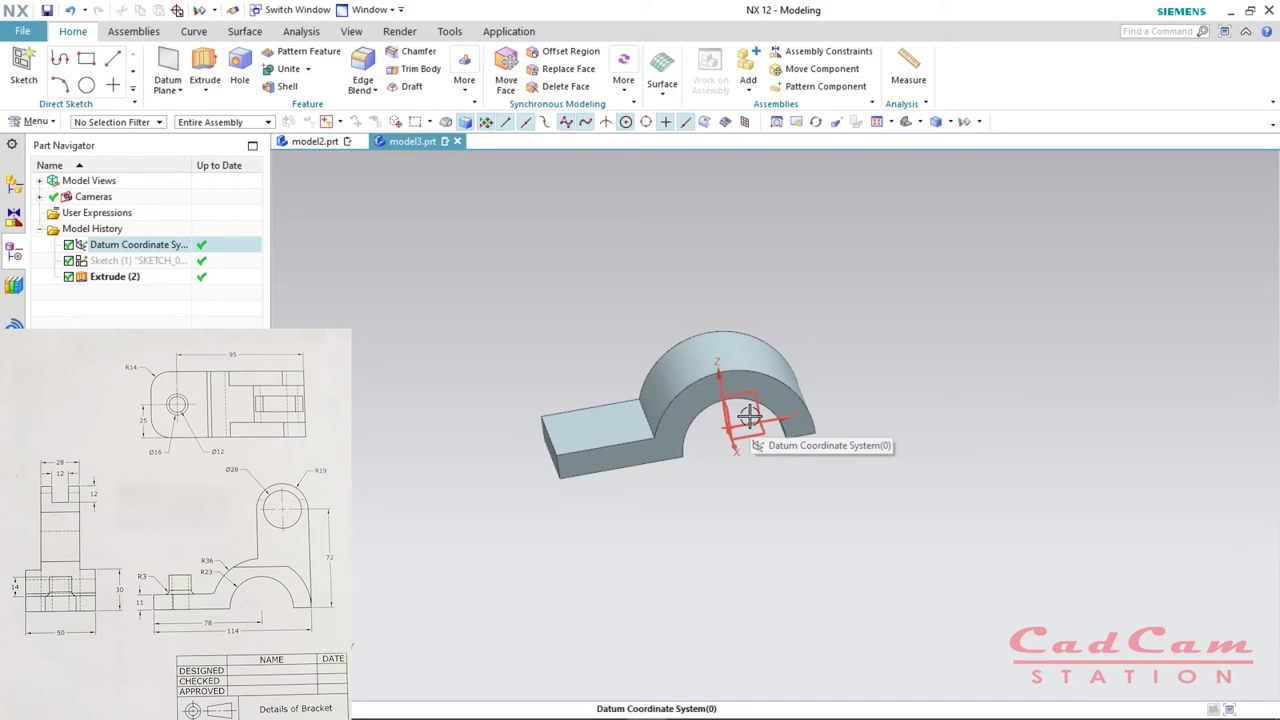
pyautogui.moveTo(776, 507)
pyautogui.mouseDown(button='middle')
pyautogui.moveTo(780, 463)
pyautogui.moveTo(755, 432)
pyautogui.mouseUp(button='middle')
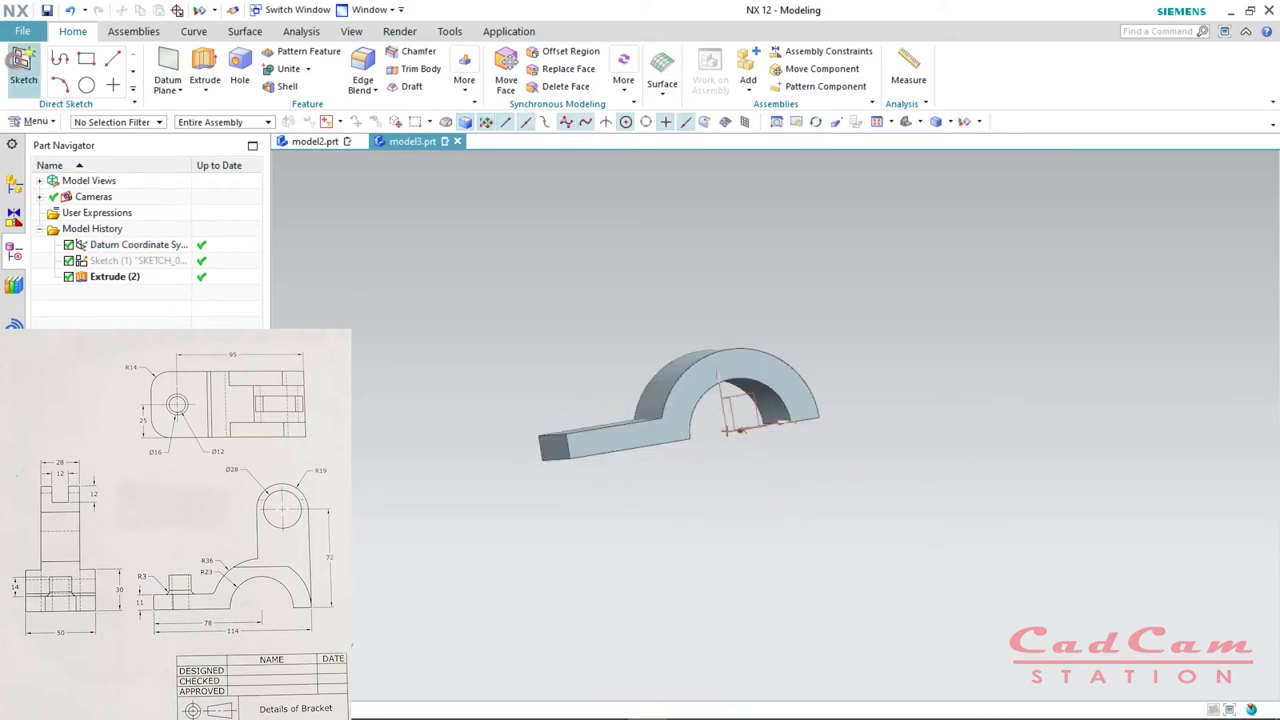
pyautogui.click(24, 70)
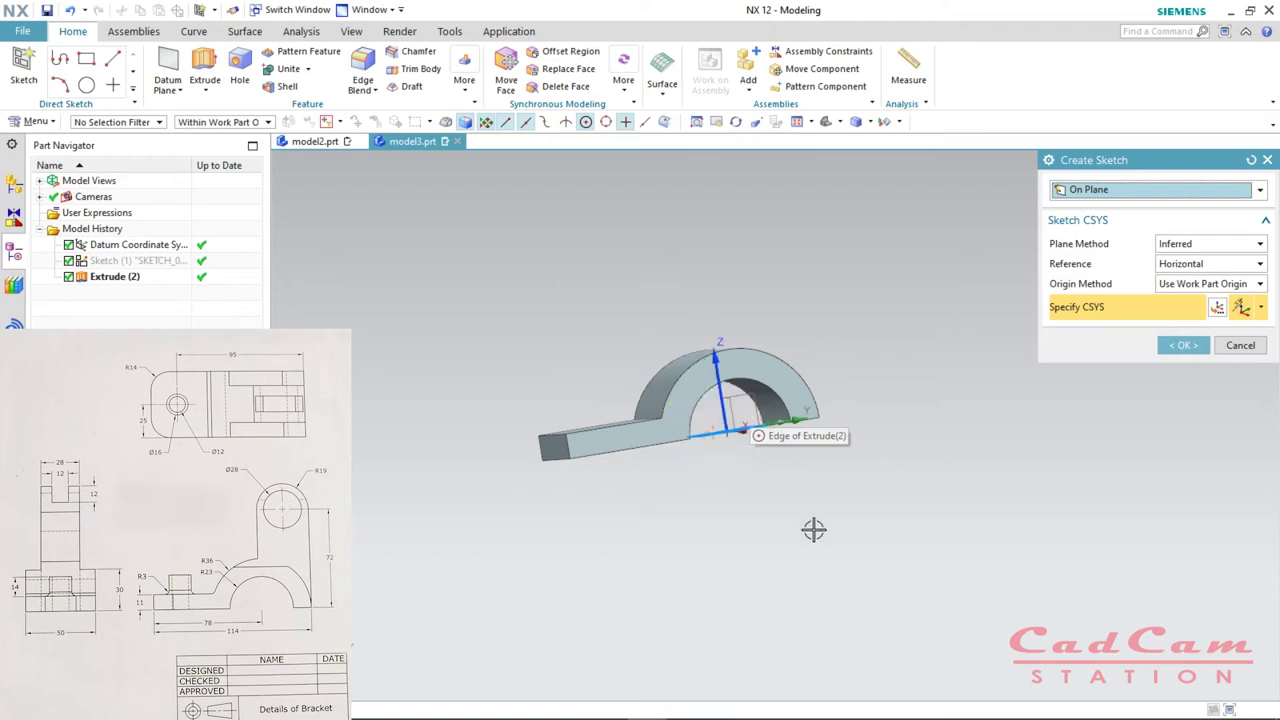
pyautogui.moveTo(811, 526); pyautogui.dragTo(781, 537, button='middle')
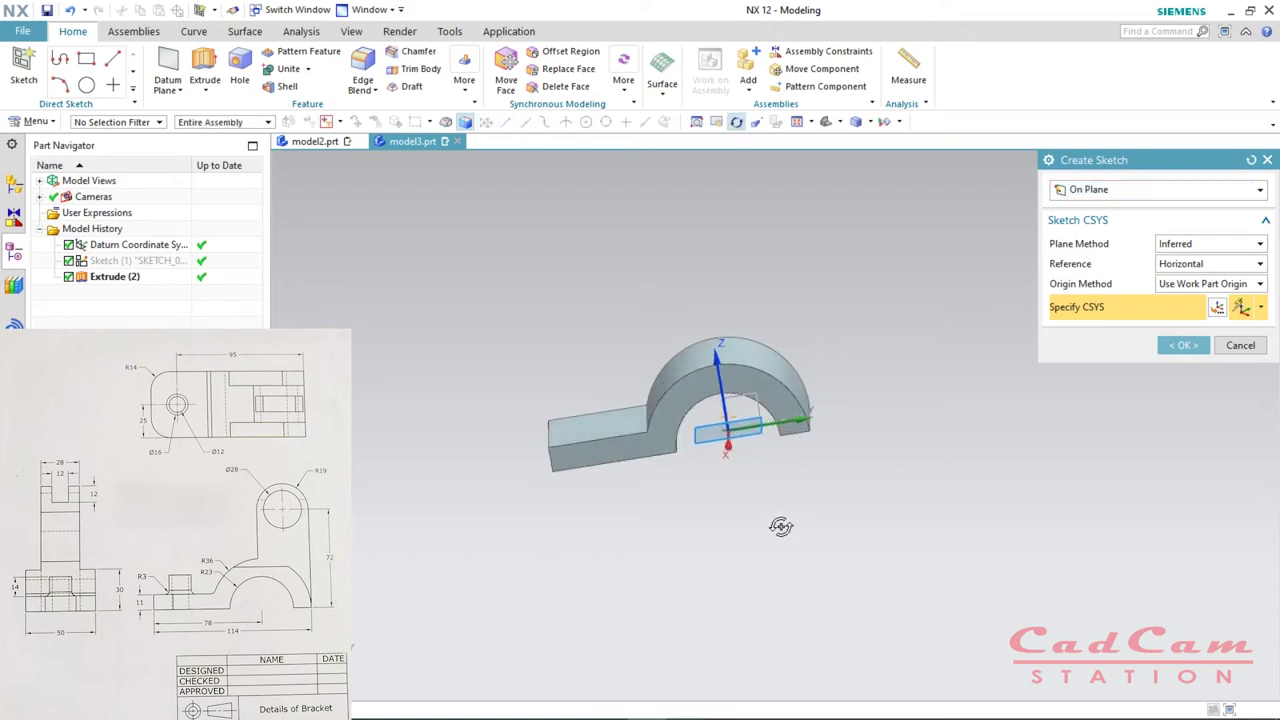
pyautogui.scroll(3, 741, 399)
pyautogui.moveTo(796, 473); pyautogui.dragTo(771, 463, button='middle')
pyautogui.scroll(-2, 760, 410)
pyautogui.scroll(-3, 760, 409)
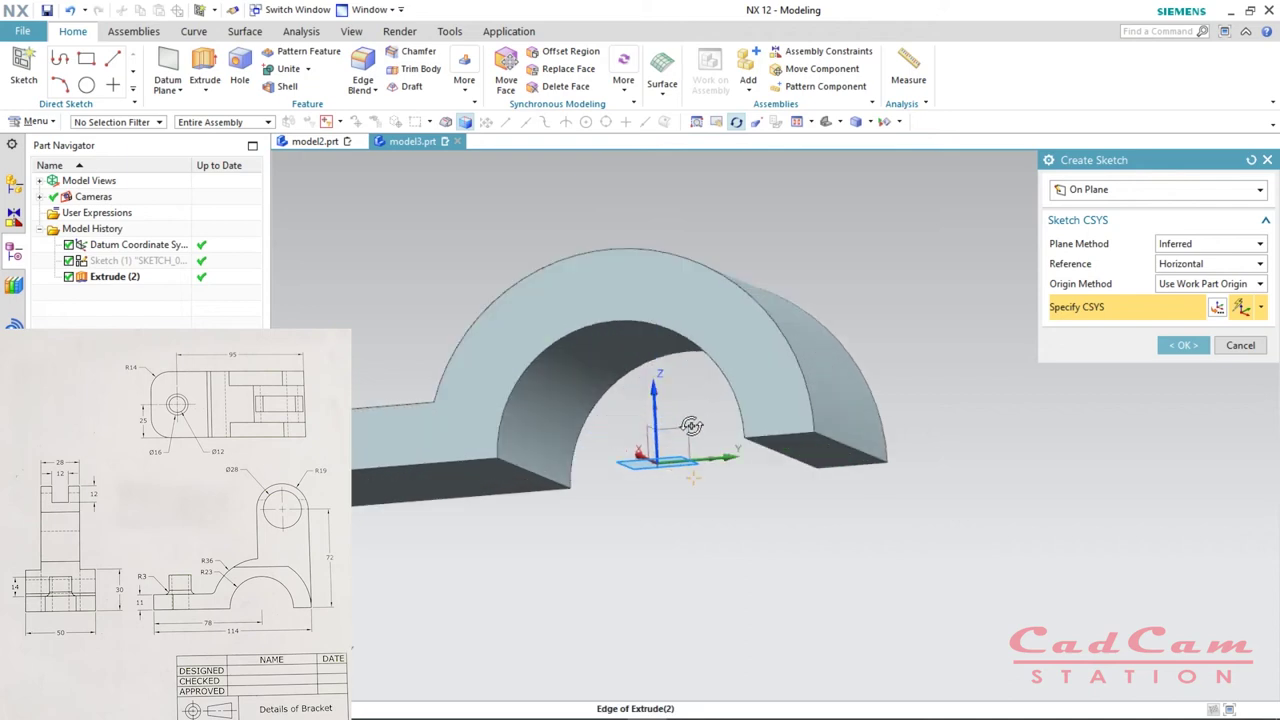
pyautogui.click(665, 440)
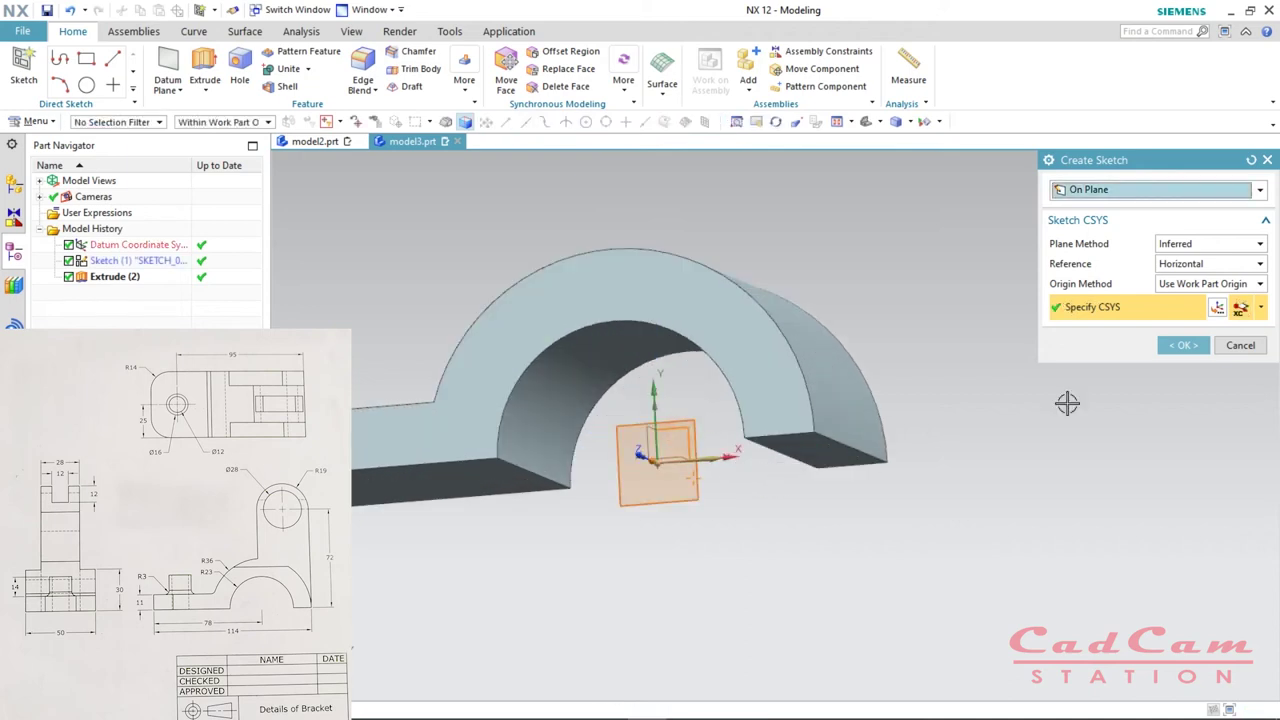
pyautogui.click(1185, 345)
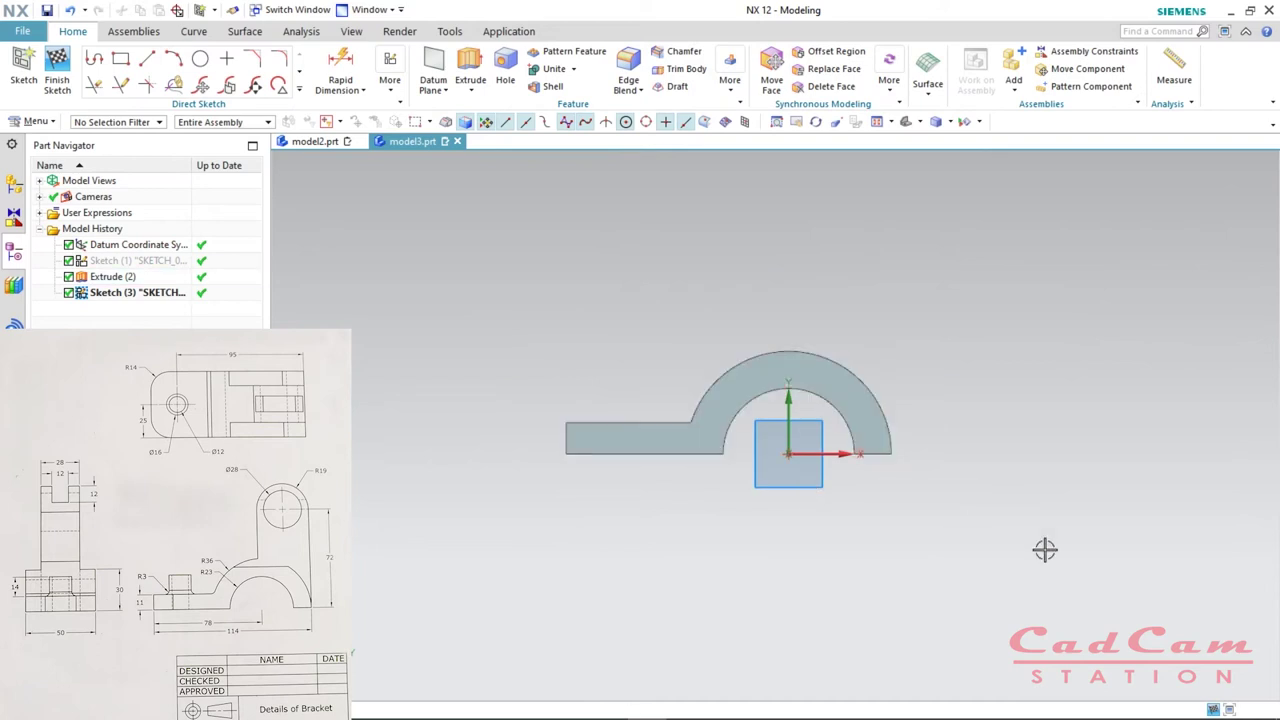
# - Sketch a vertical line about 141.3 mm long upward from the outer lower corner of the arch's free end
pyautogui.press('l')
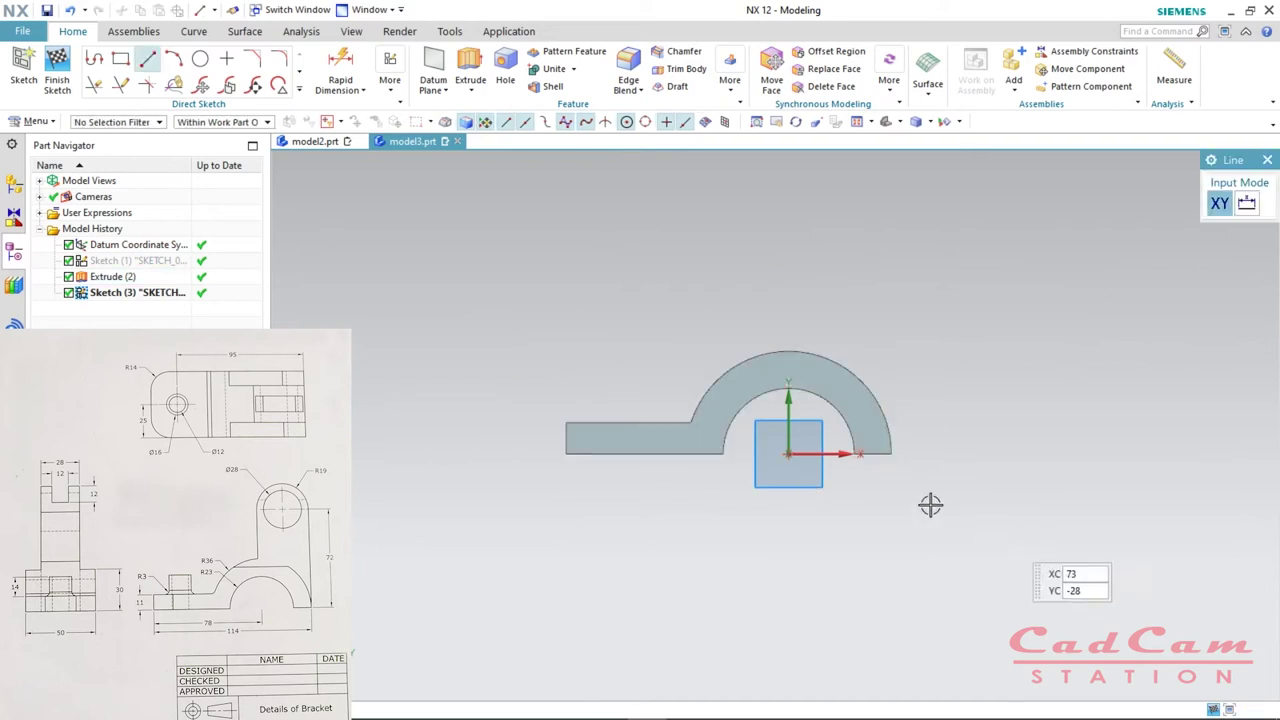
pyautogui.click(893, 452)
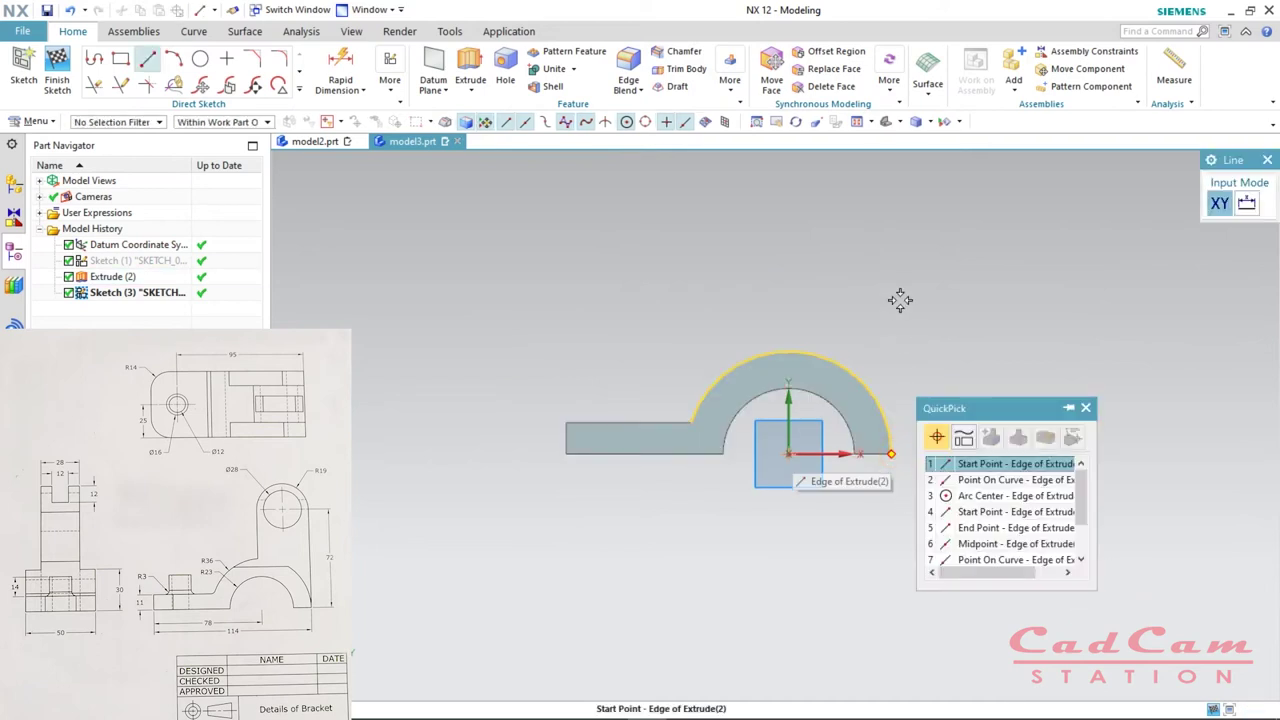
pyautogui.click(960, 464)
pyautogui.scroll(-5, 930, 495)
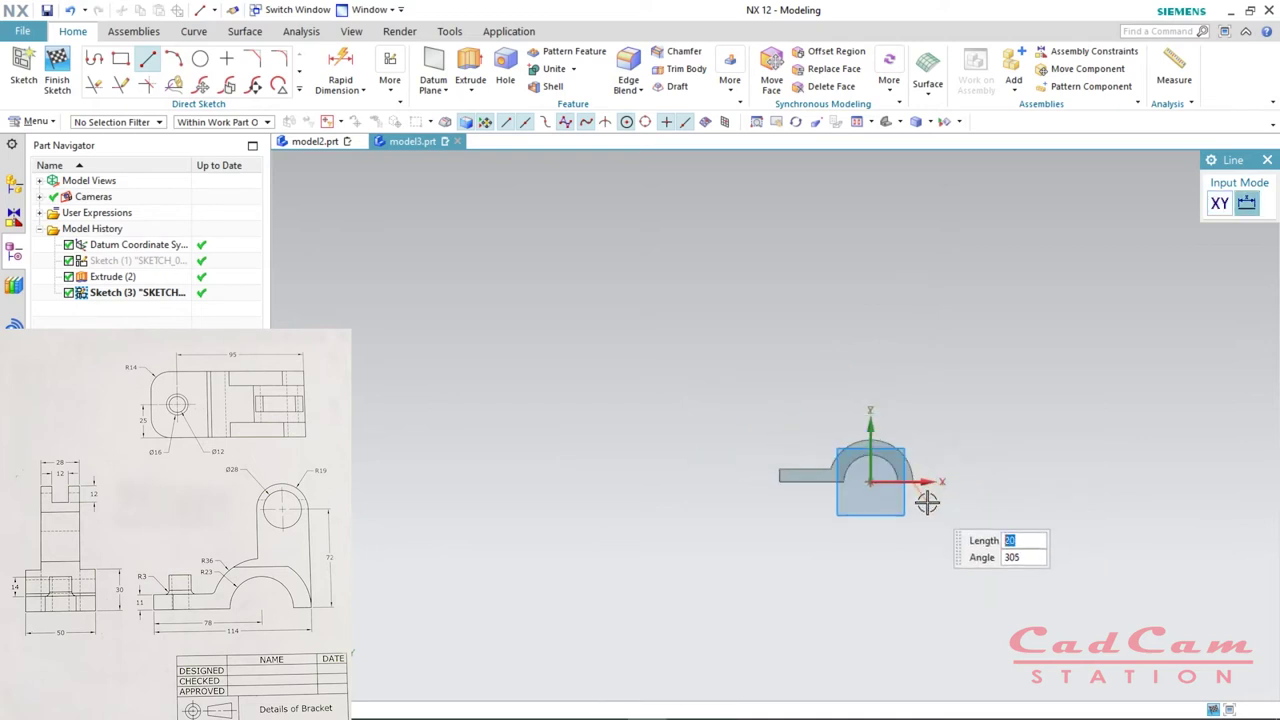
pyautogui.click(912, 317)
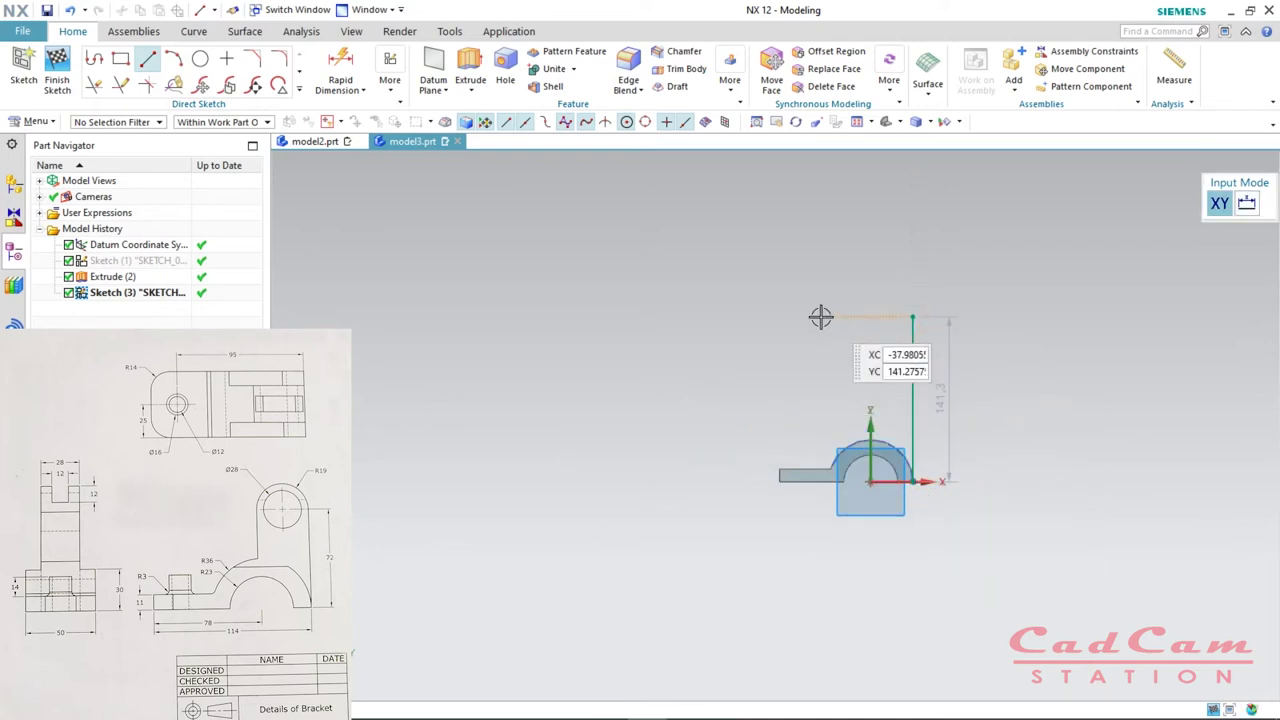
# - Sketch a horizontal line about 55 mm long from the vertical line's upper end and a vertical line about 160 mm down through the arch
pyautogui.click(910, 316)
pyautogui.click(847, 317)
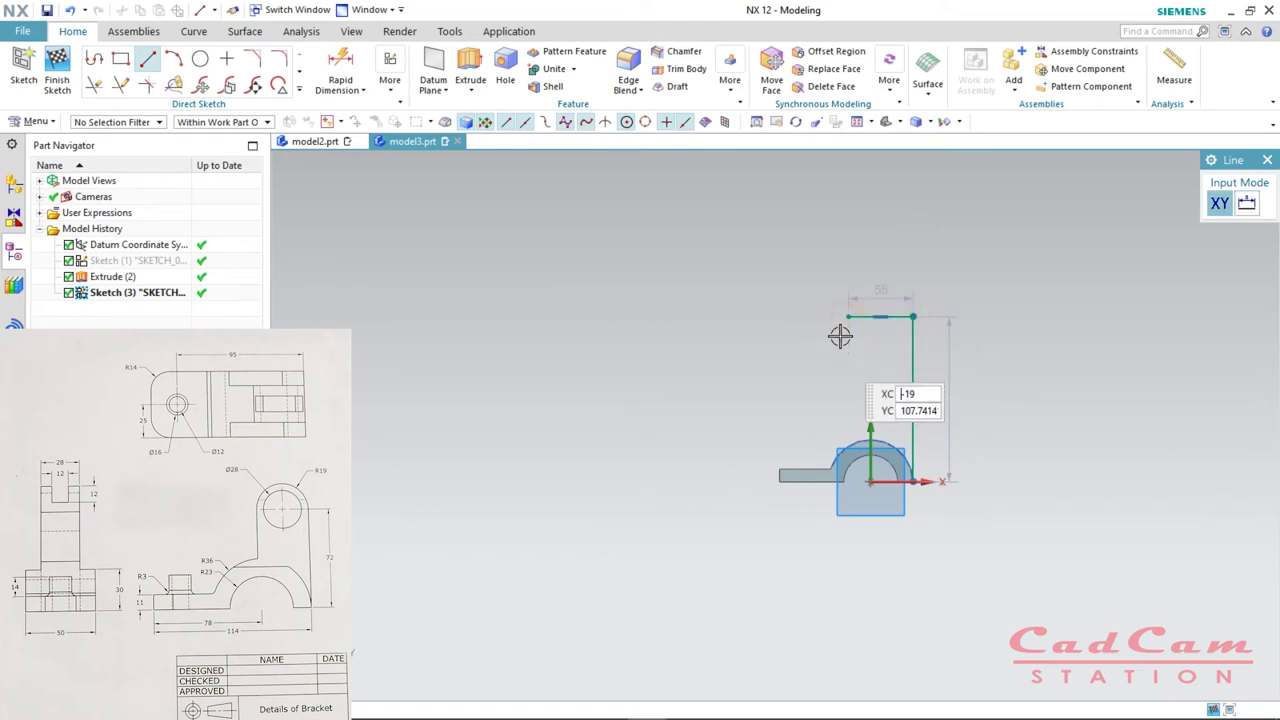
pyautogui.click(848, 317)
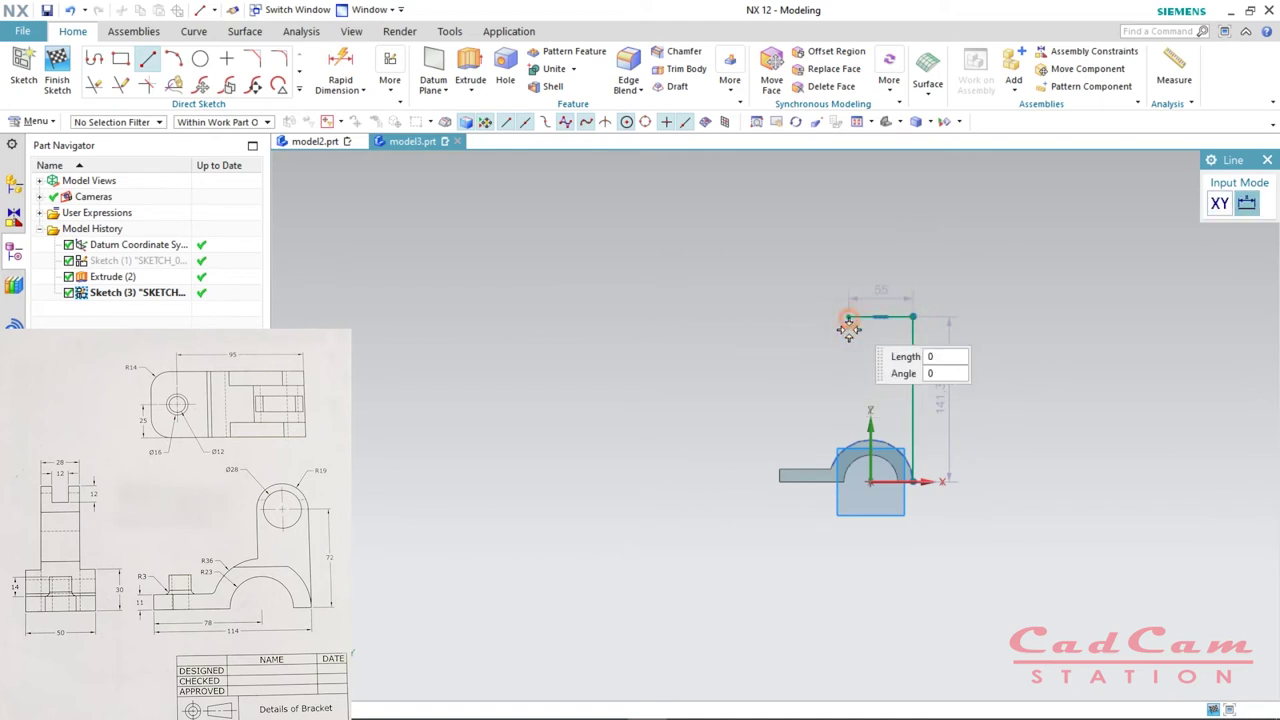
pyautogui.click(861, 503)
pyautogui.press('Escape')
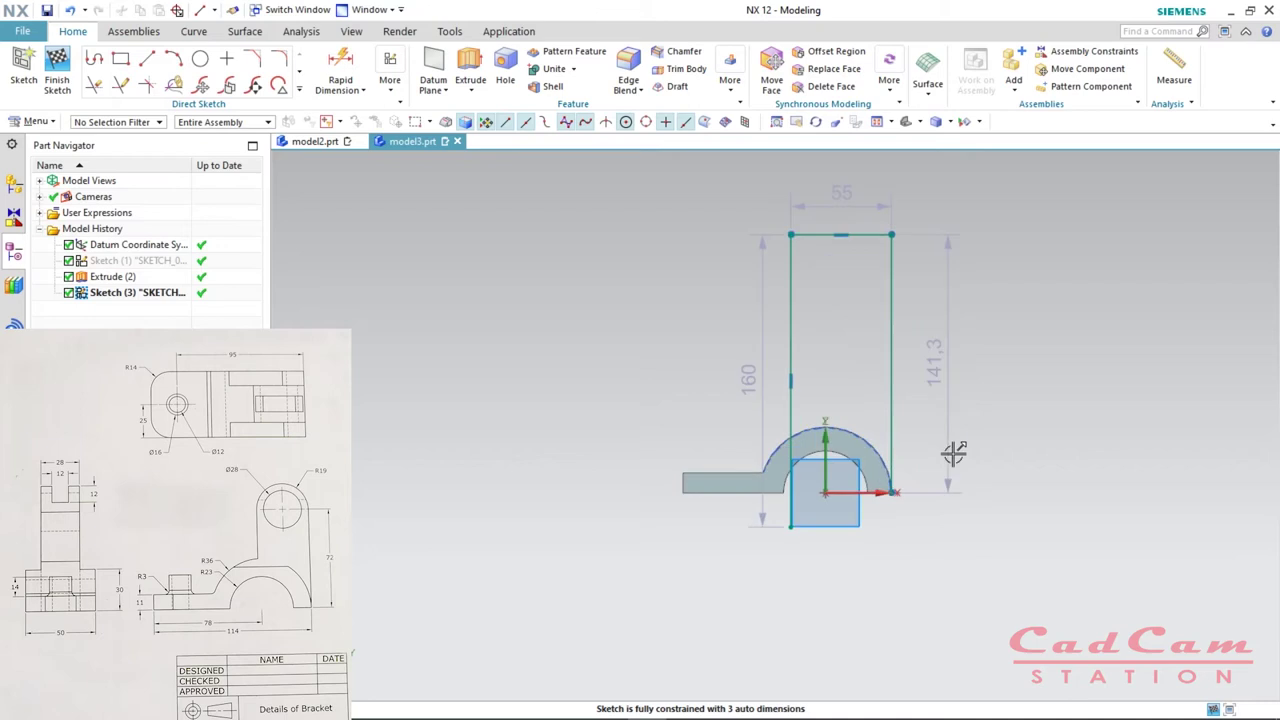
# - Project the arch's outer curved edge into the sketch with Project Curve
pyautogui.scroll(2, 915, 437)
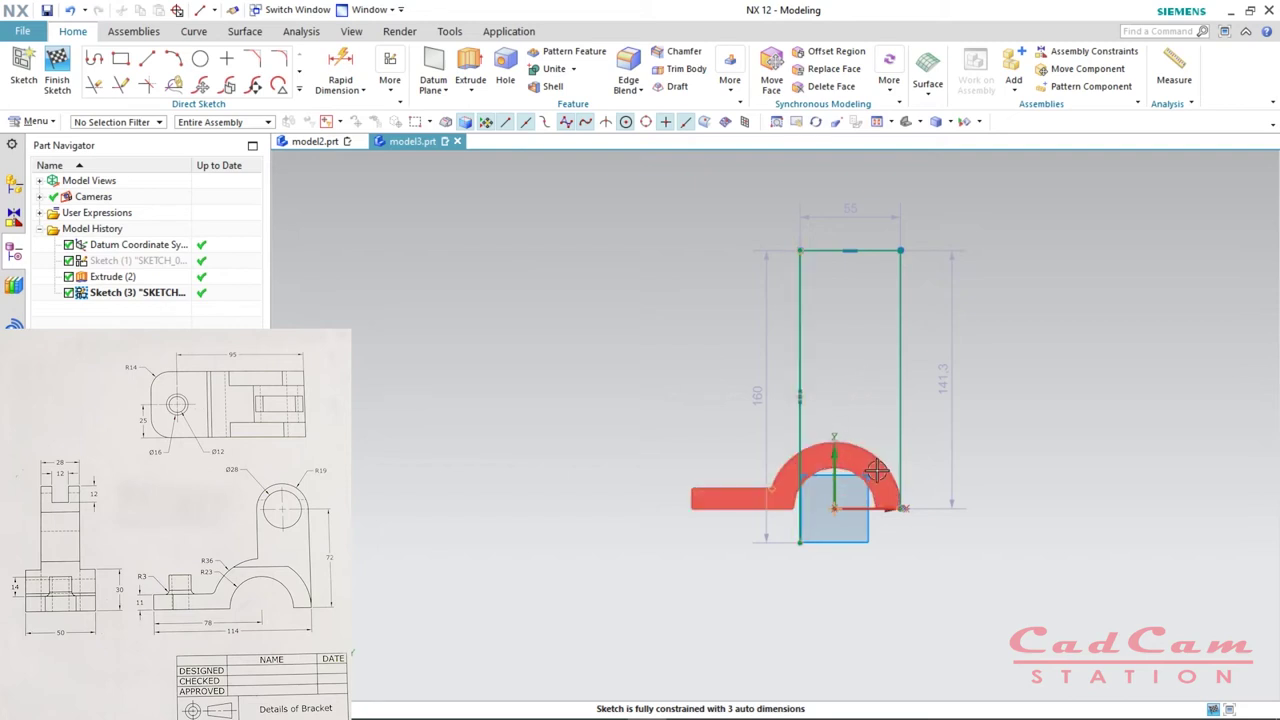
pyautogui.moveTo(878, 436); pyautogui.dragTo(845, 415, button='middle')
pyautogui.scroll(3, 845, 415)
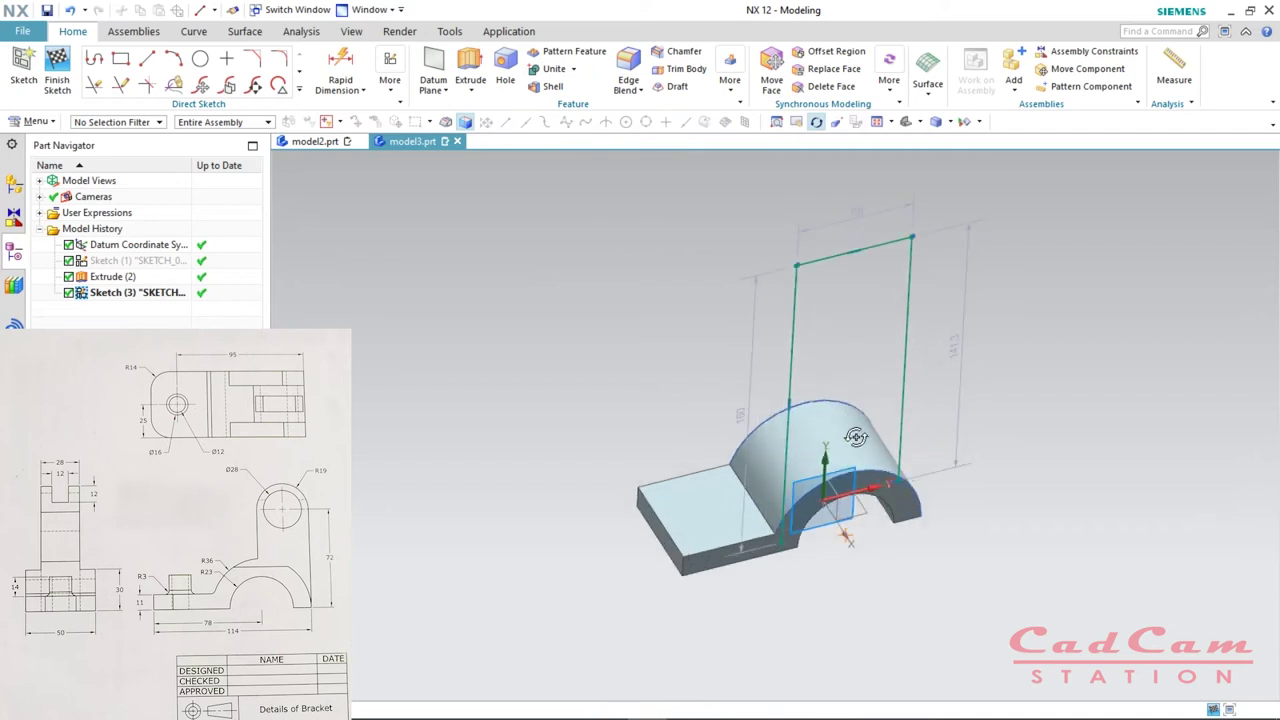
pyautogui.moveTo(876, 514); pyautogui.dragTo(860, 475, button='middle')
pyautogui.click(860, 475)
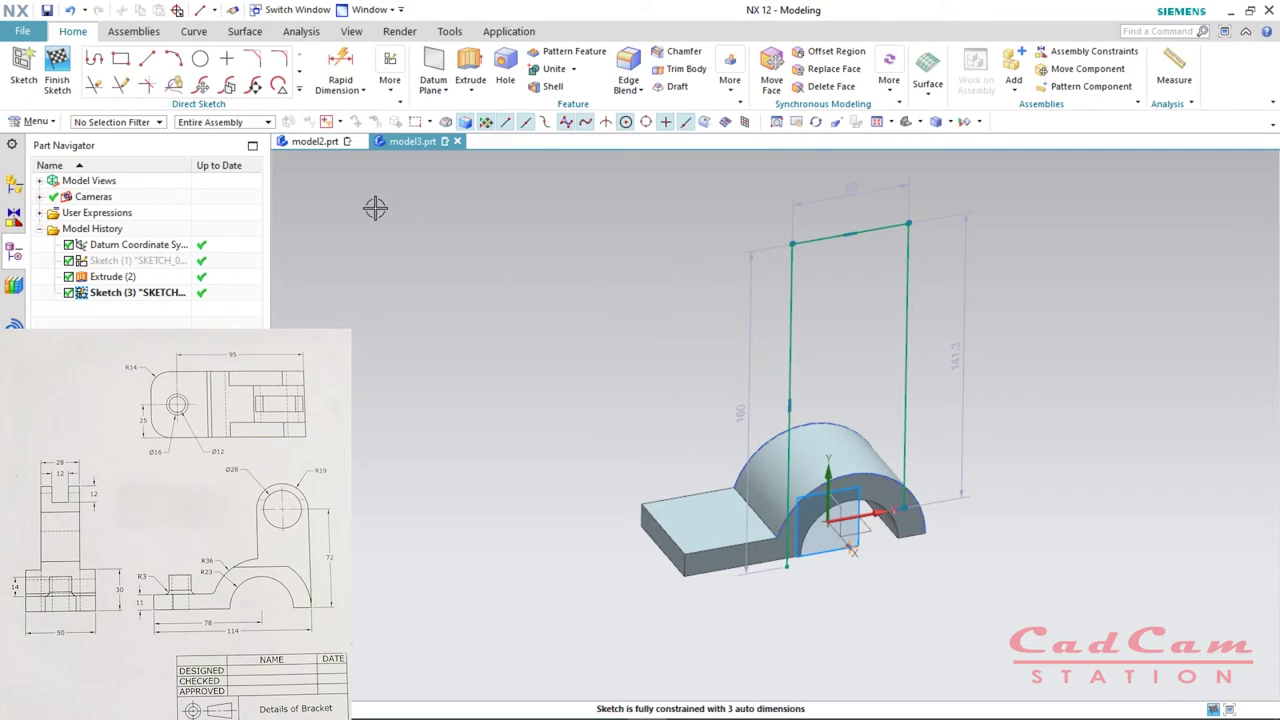
pyautogui.click(298, 91)
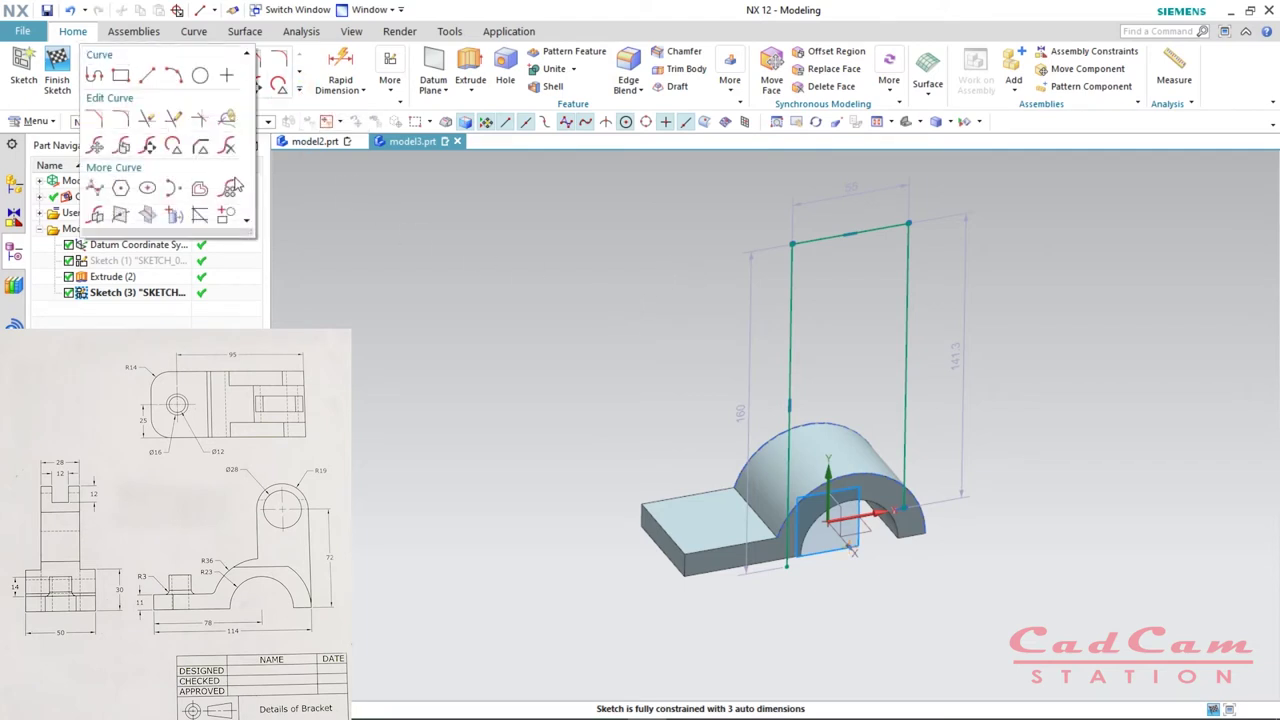
pyautogui.click(173, 217)
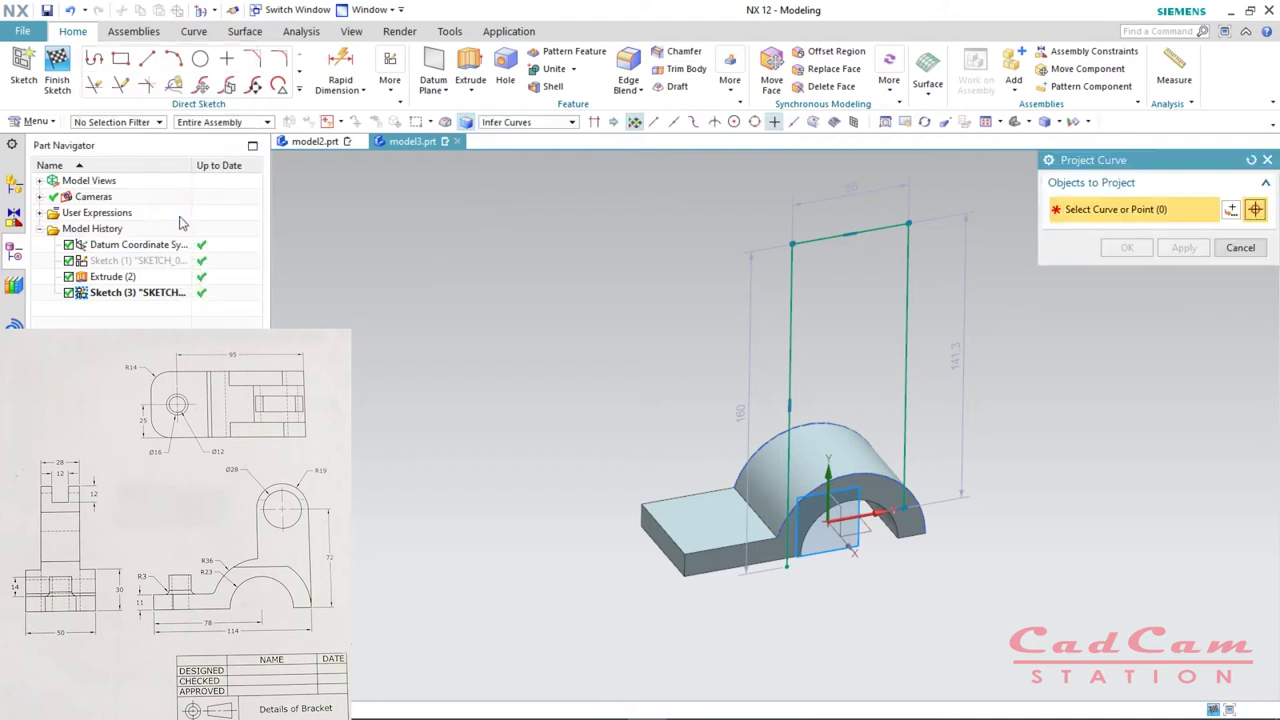
pyautogui.click(860, 474)
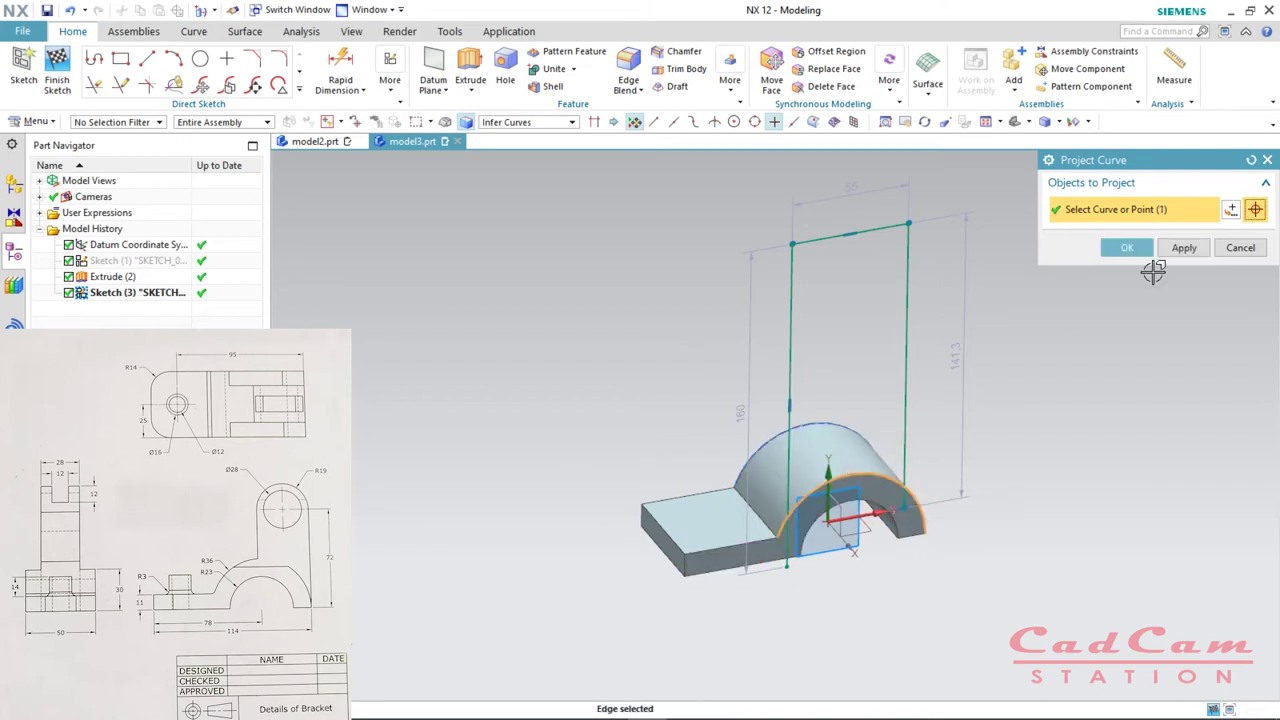
pyautogui.click(1127, 247)
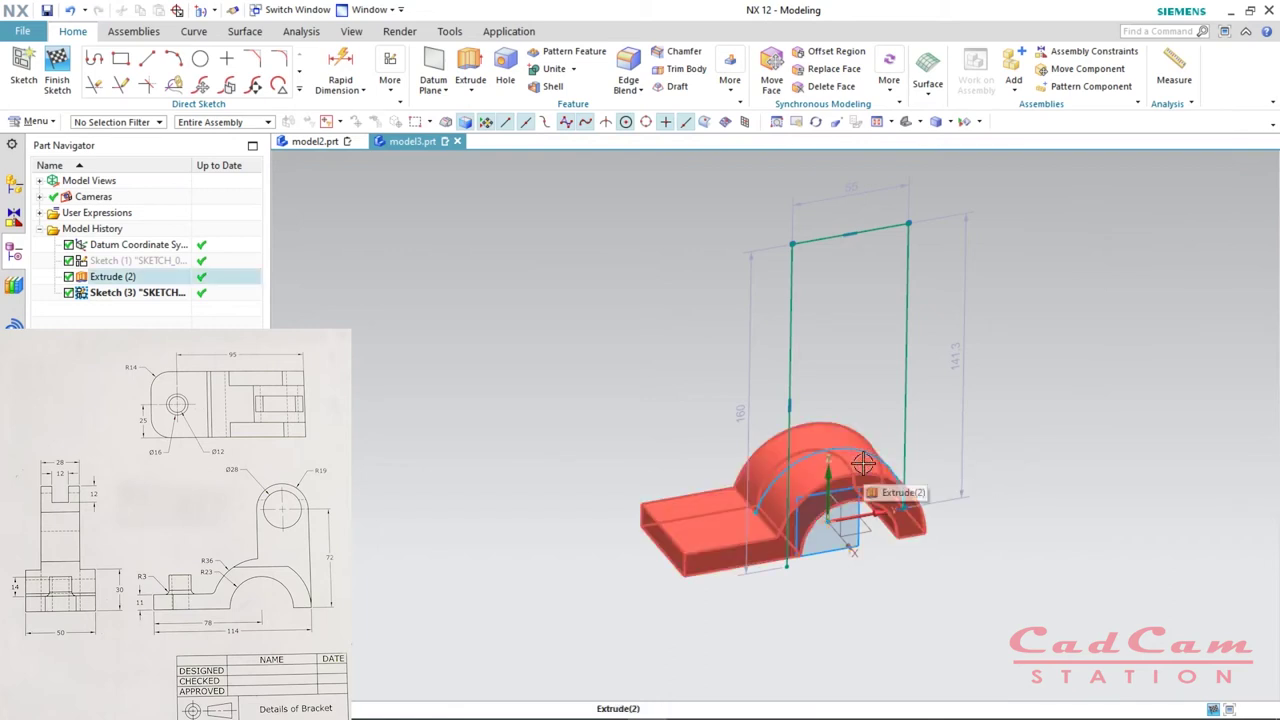
# - Trim the second vertical line below the projected arc and the arc's portion outside the upright, closing the profile
pyautogui.press('t')
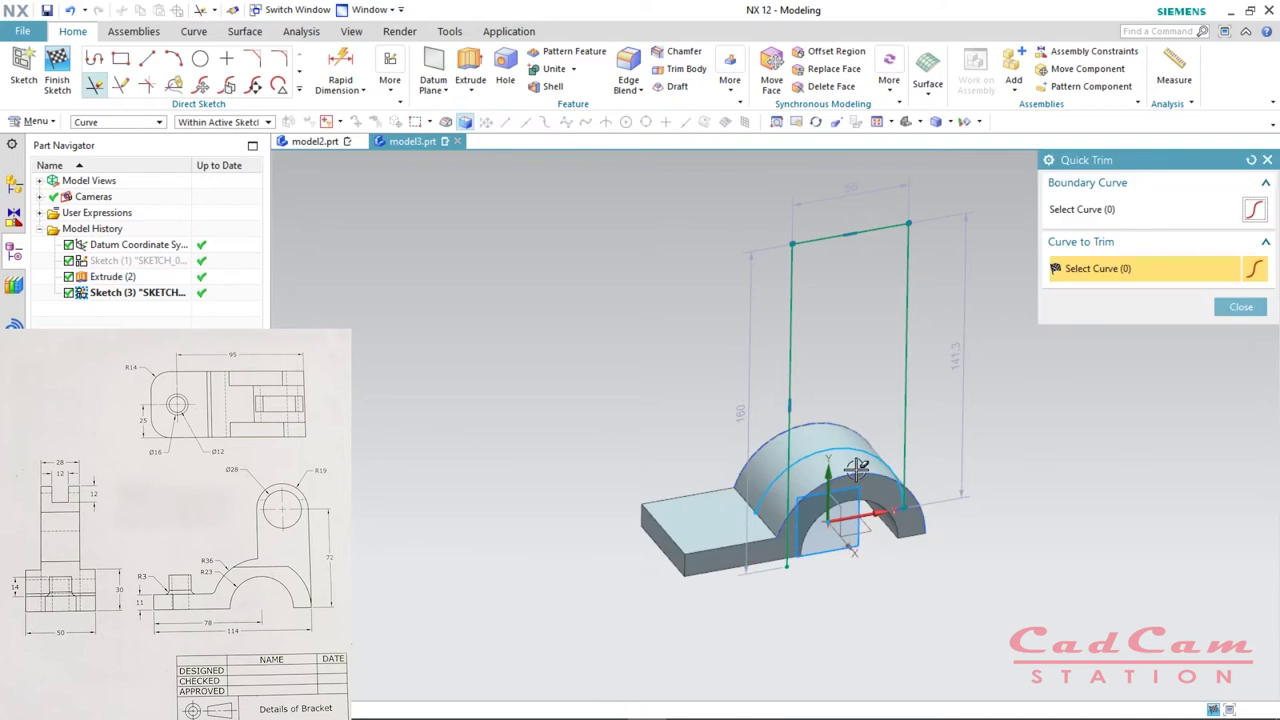
pyautogui.click(784, 495)
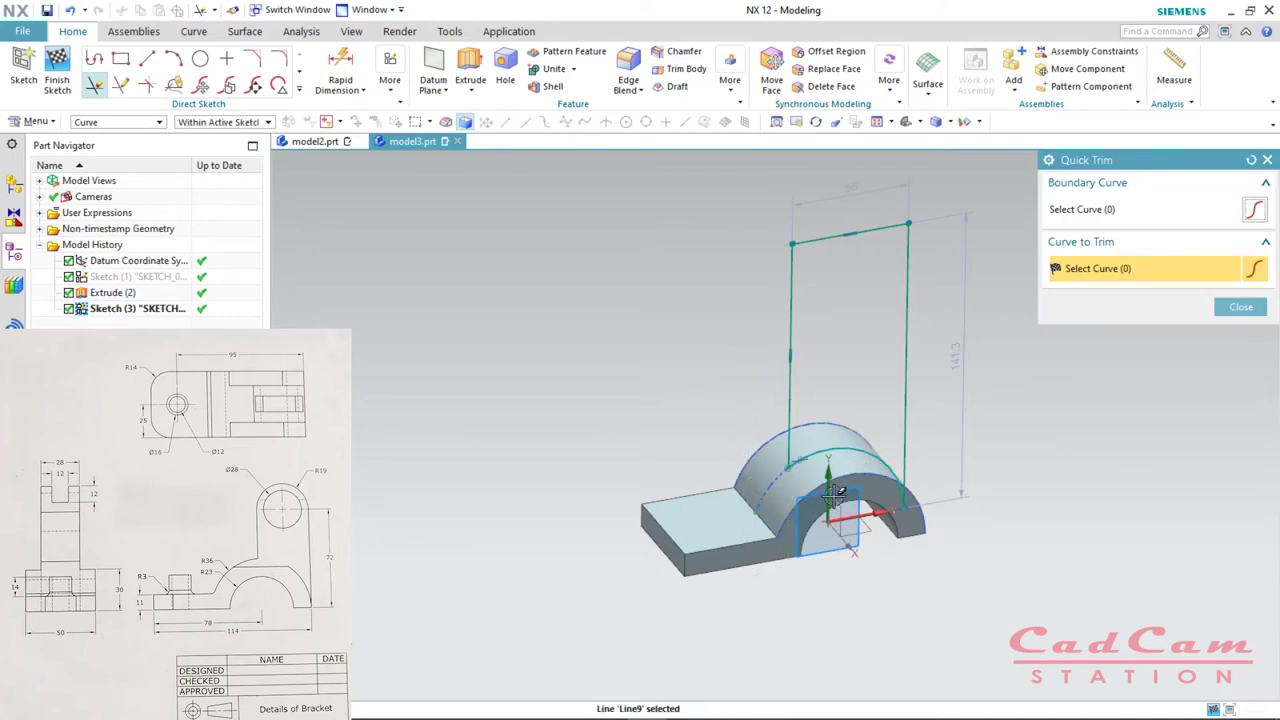
pyautogui.press('Escape')
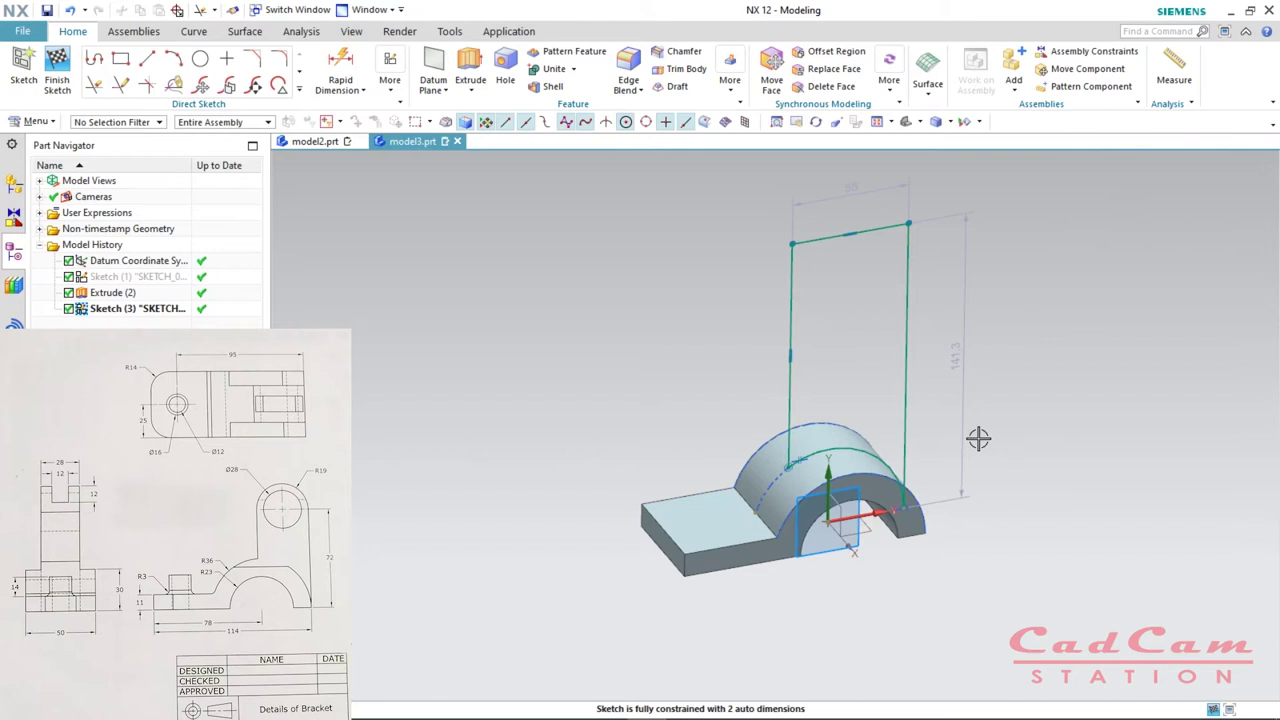
pyautogui.press('F8')
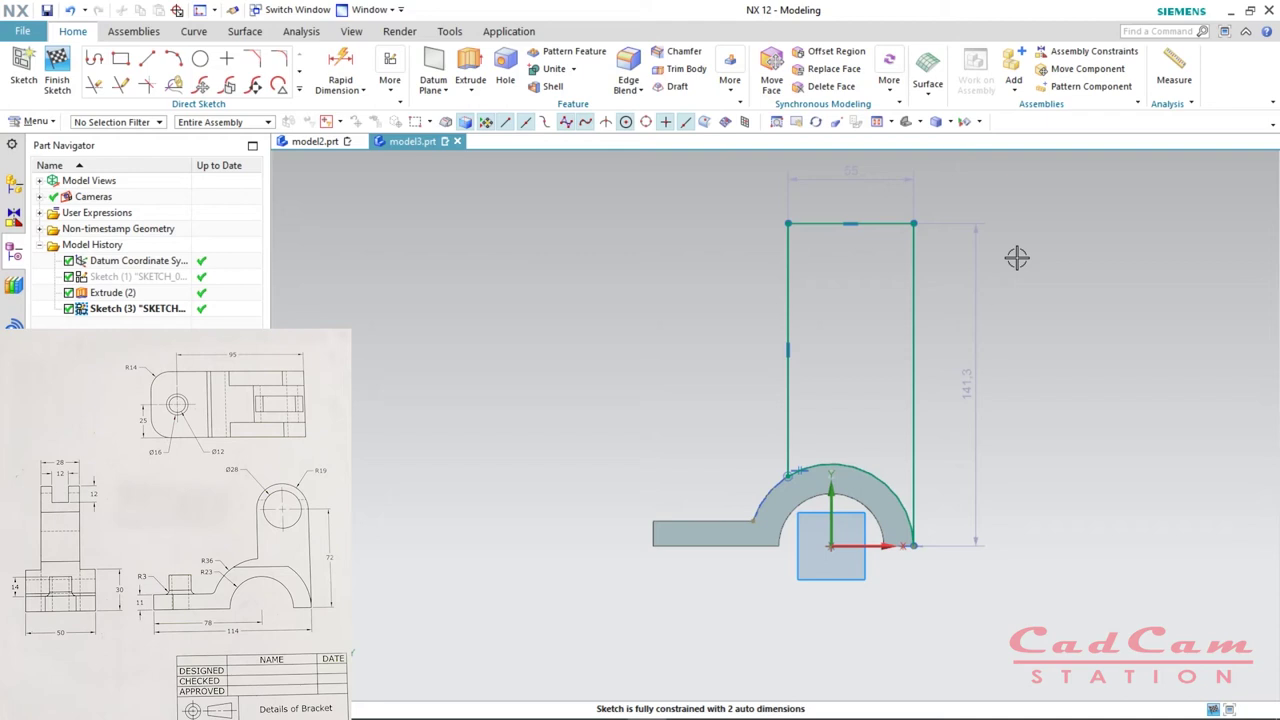
# - Check the finished bracket in model2.prt and reopen the upright's sketch in model3.prt for editing
pyautogui.scroll(-2, 858, 361)
pyautogui.scroll(2, 941, 269)
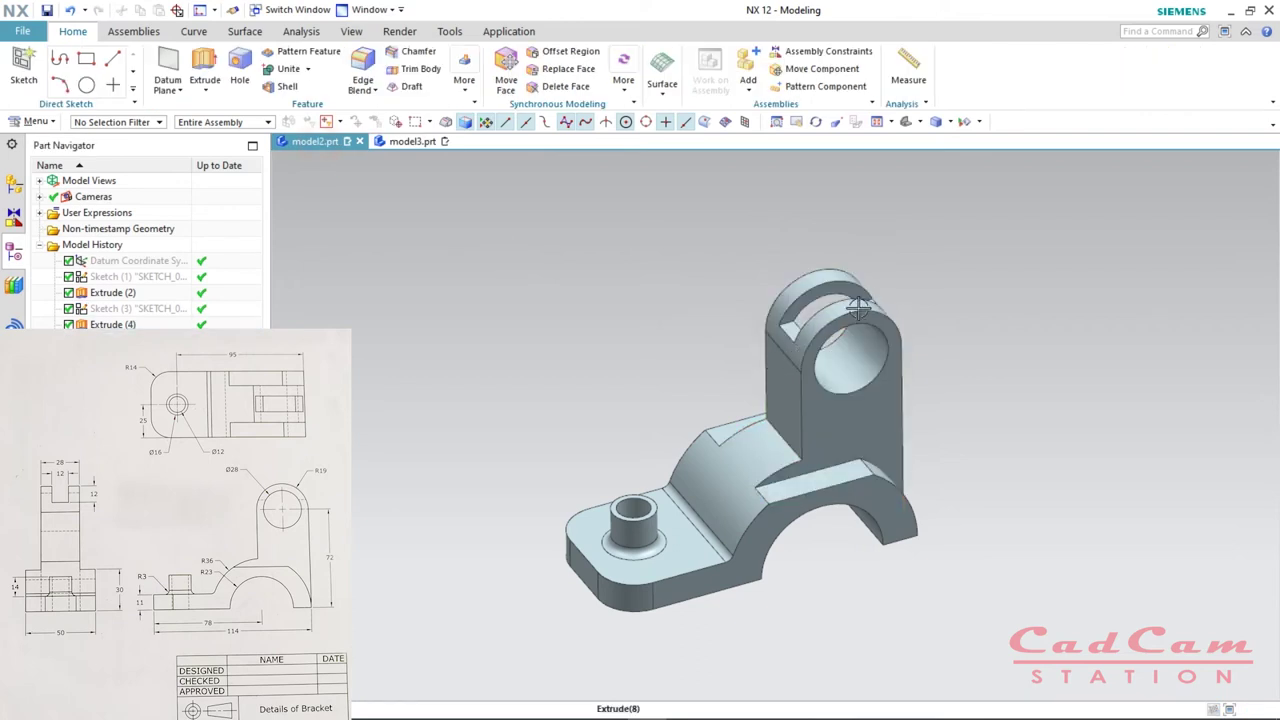
pyautogui.click(434, 147)
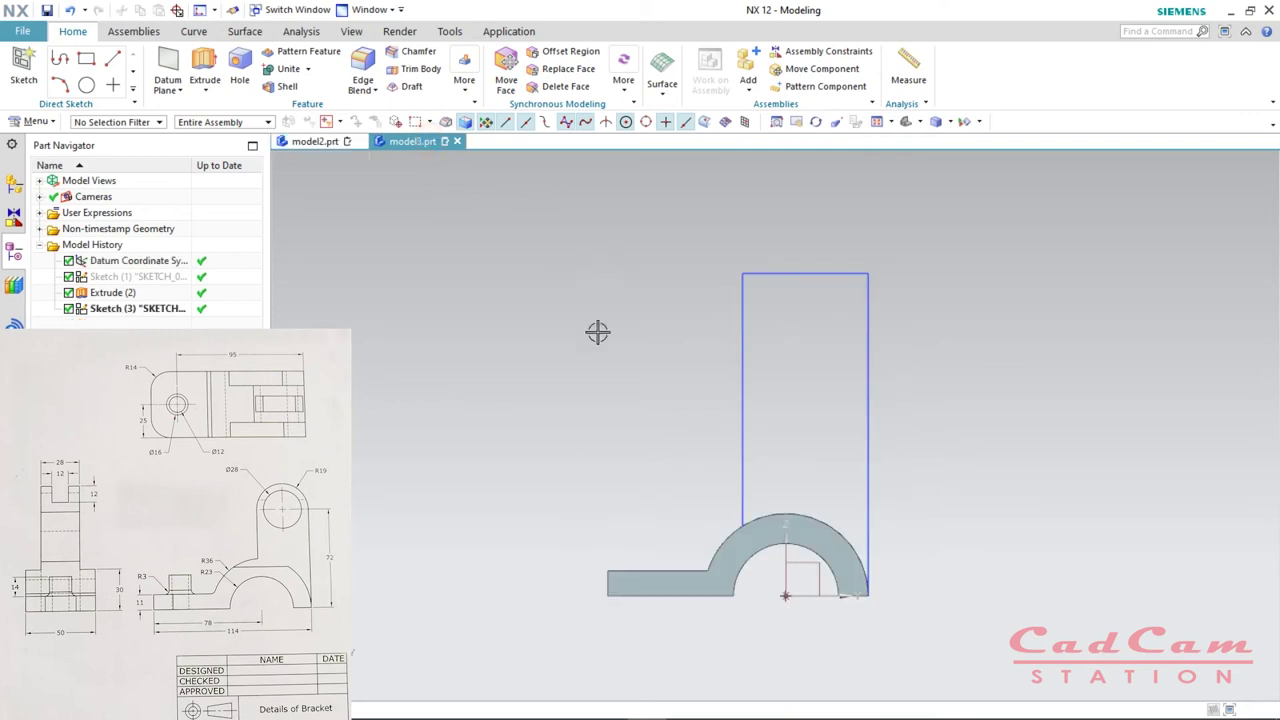
pyautogui.doubleClick(743, 323)
pyautogui.scroll(-2, 710, 322)
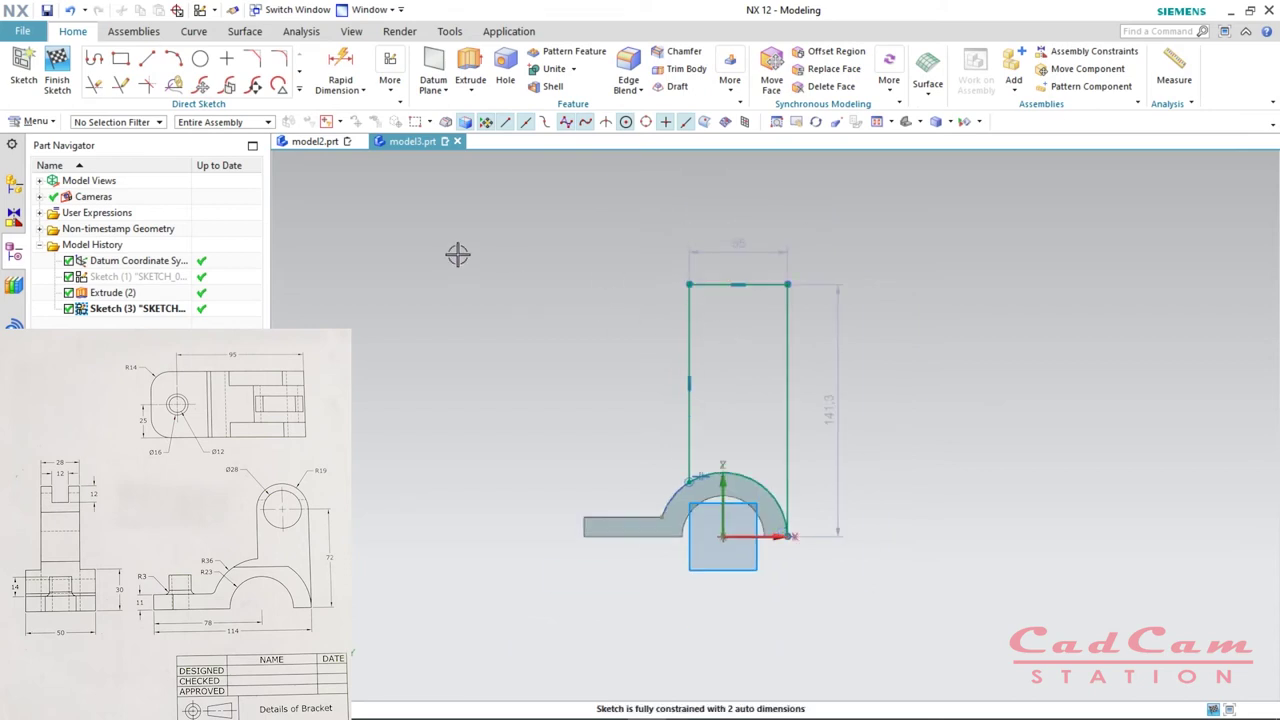
# - Sketch a three-point circle about 56 mm in diameter across the upper end of the upright's rectangle
pyautogui.press('o')
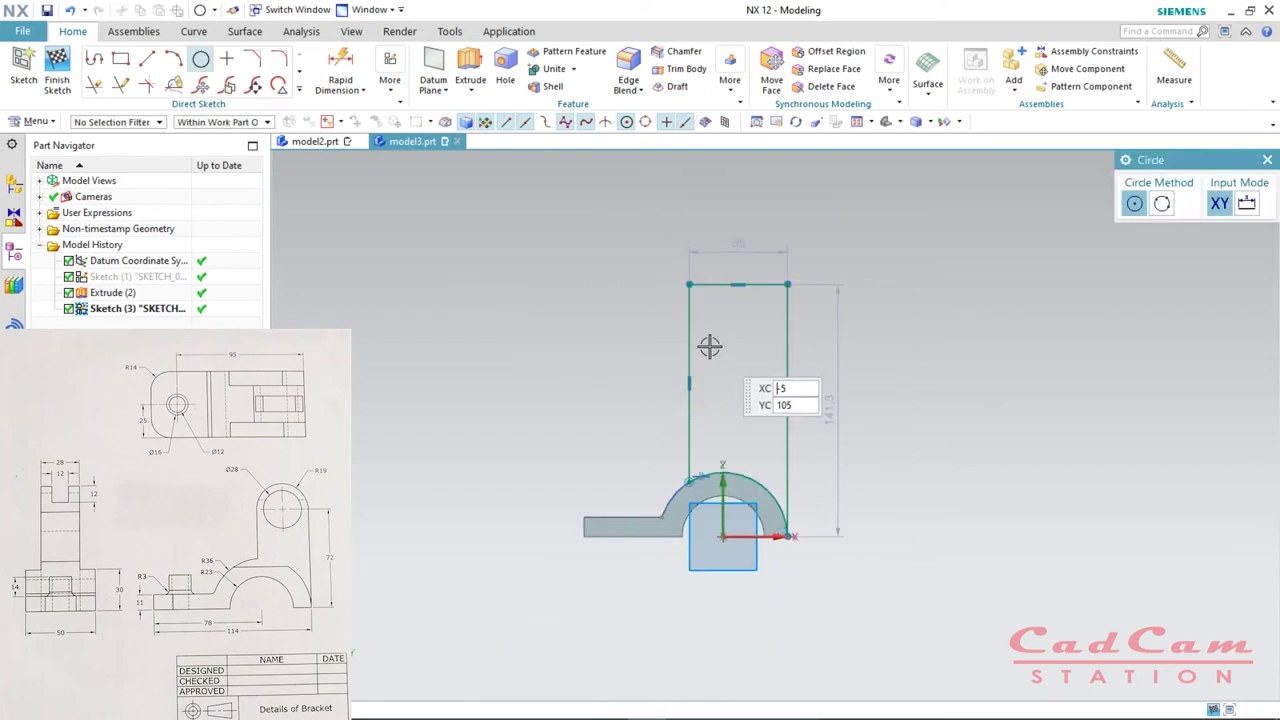
pyautogui.click(1163, 205)
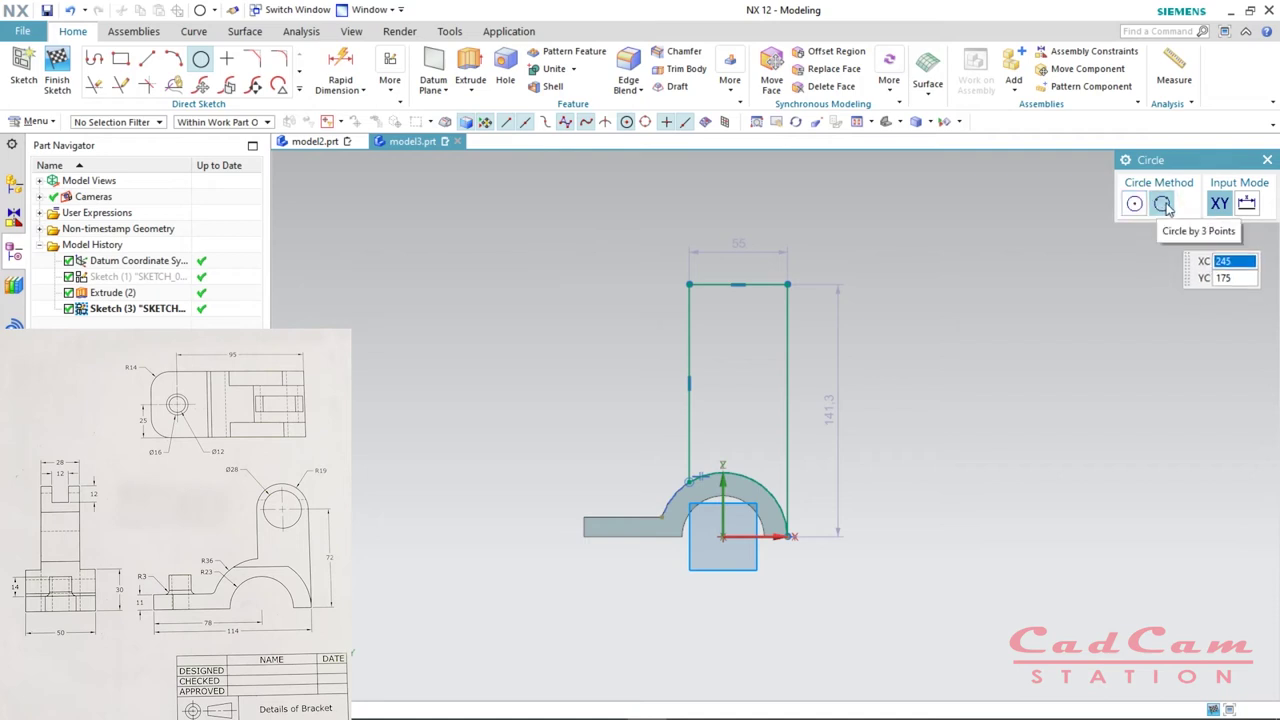
pyautogui.click(692, 345)
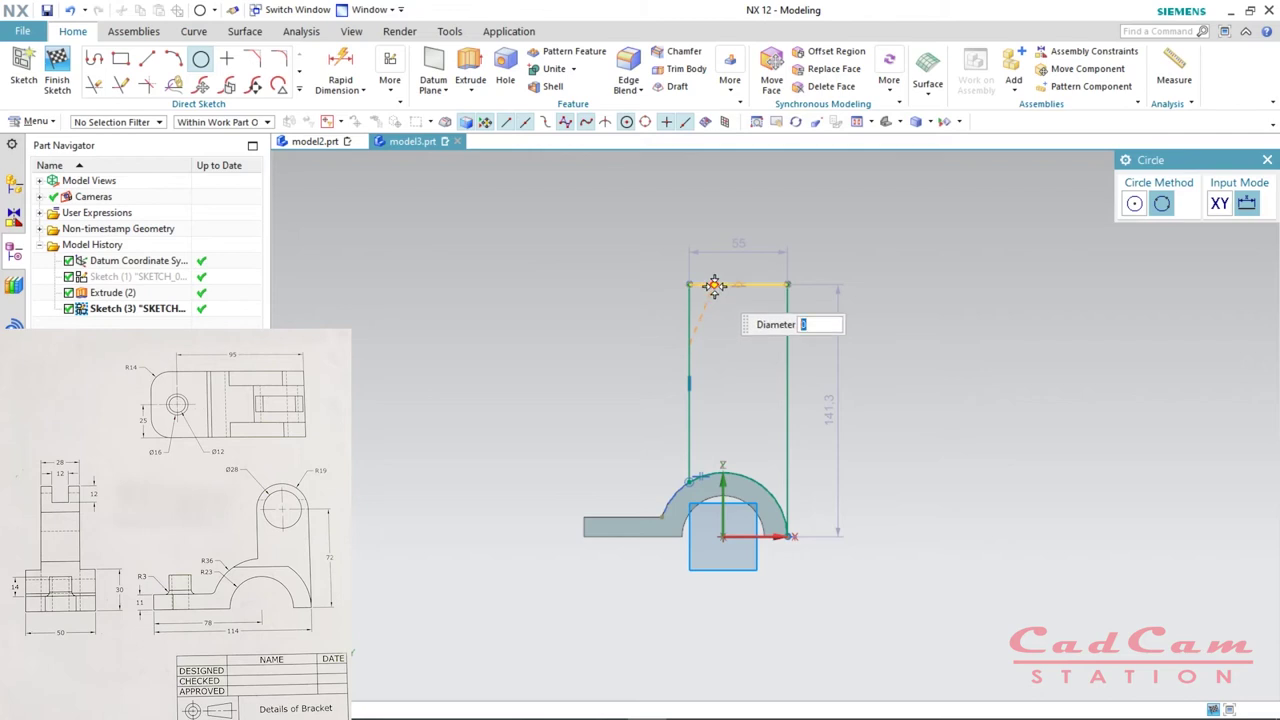
pyautogui.click(713, 286)
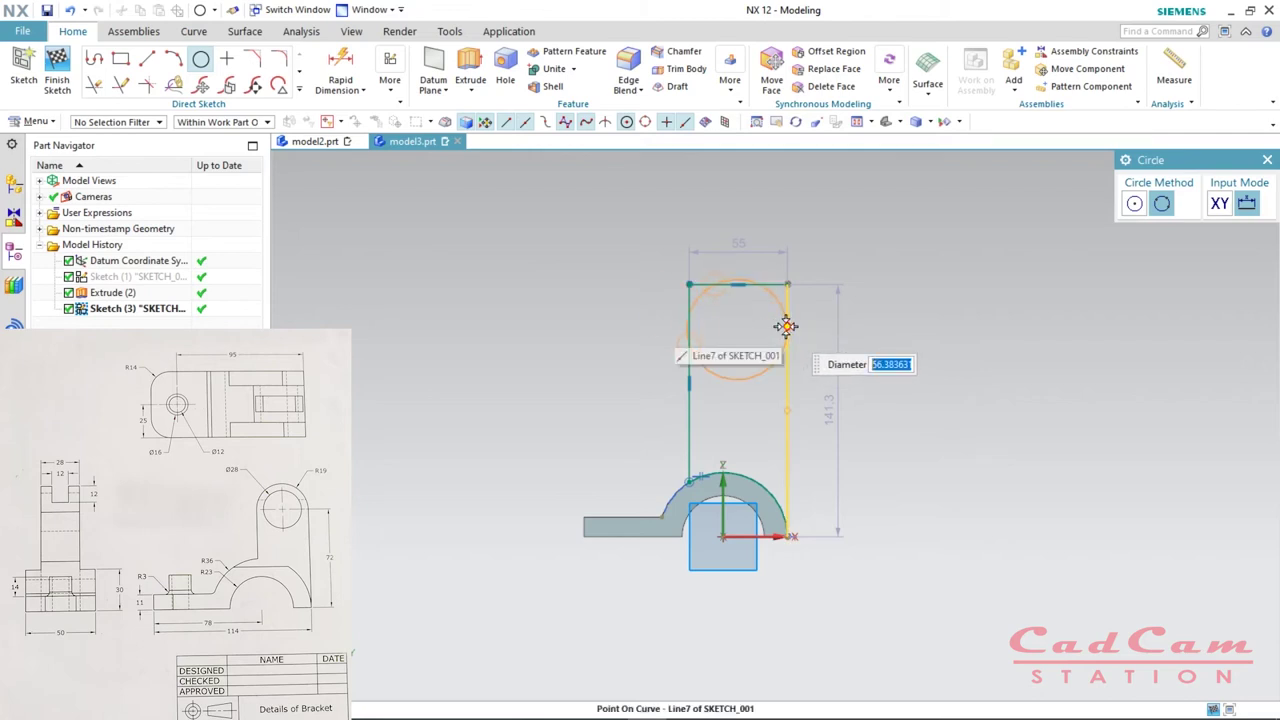
pyautogui.click(785, 344)
pyautogui.press('Escape')
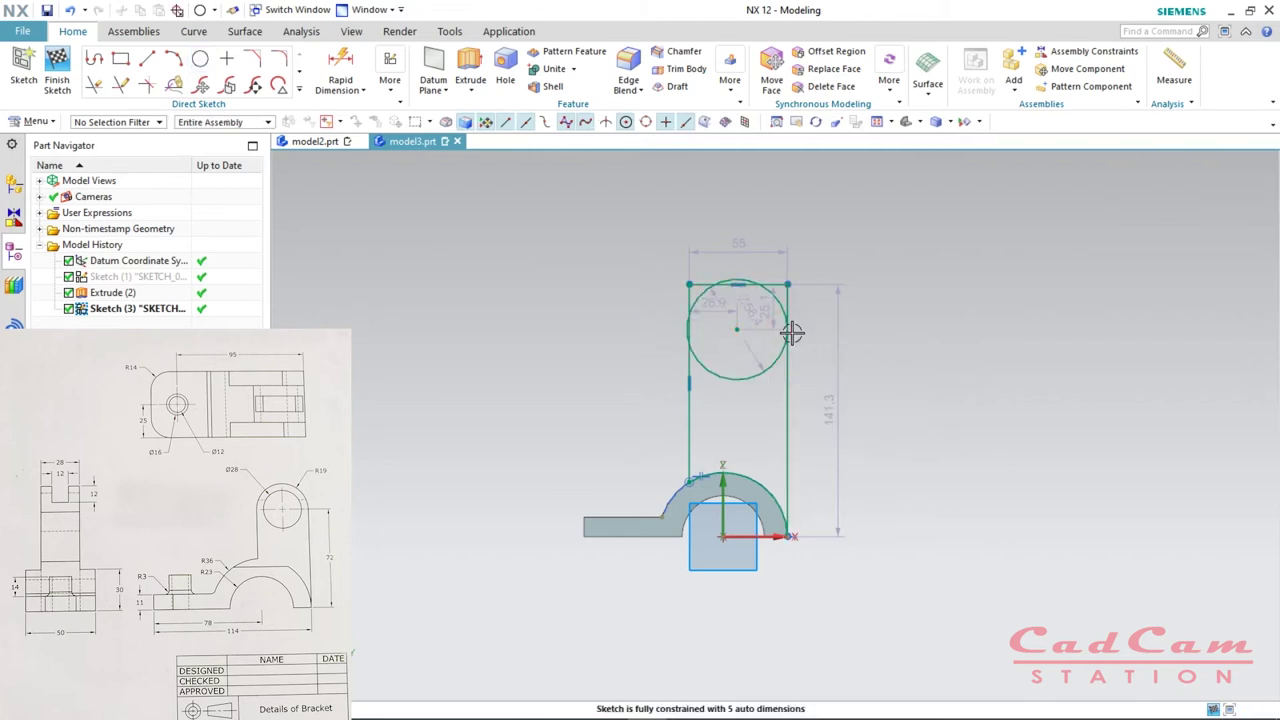
# - Shrink the circle to about 38 mm in diameter so it lies between the upright's vertical lines
pyautogui.scroll(2, 752, 326)
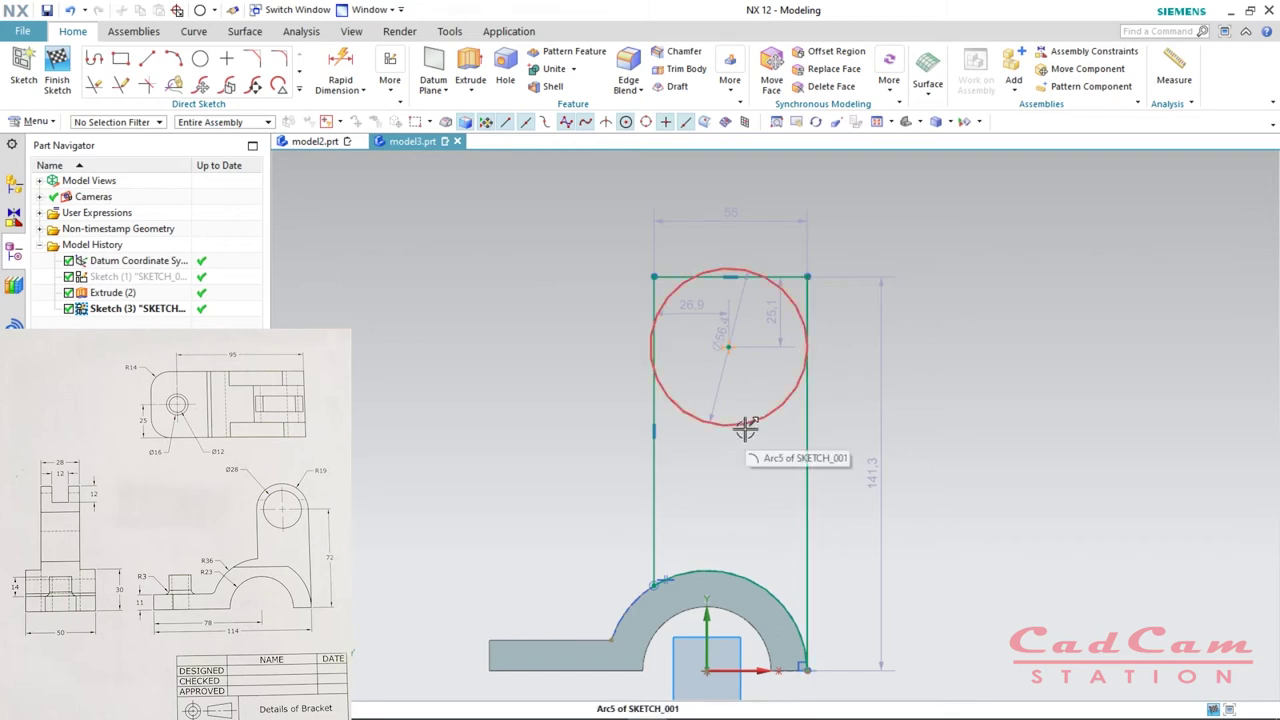
pyautogui.moveTo(690, 420); pyautogui.dragTo(698, 412)
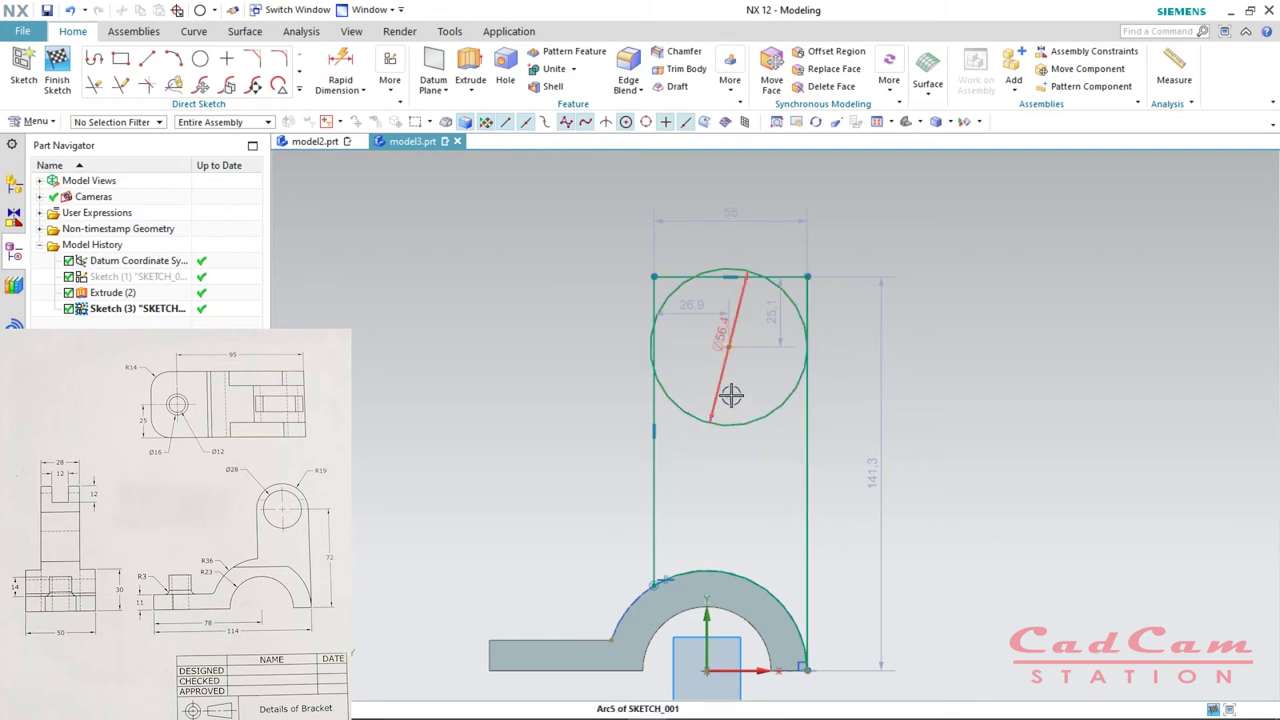
pyautogui.moveTo(715, 291); pyautogui.dragTo(727, 293)
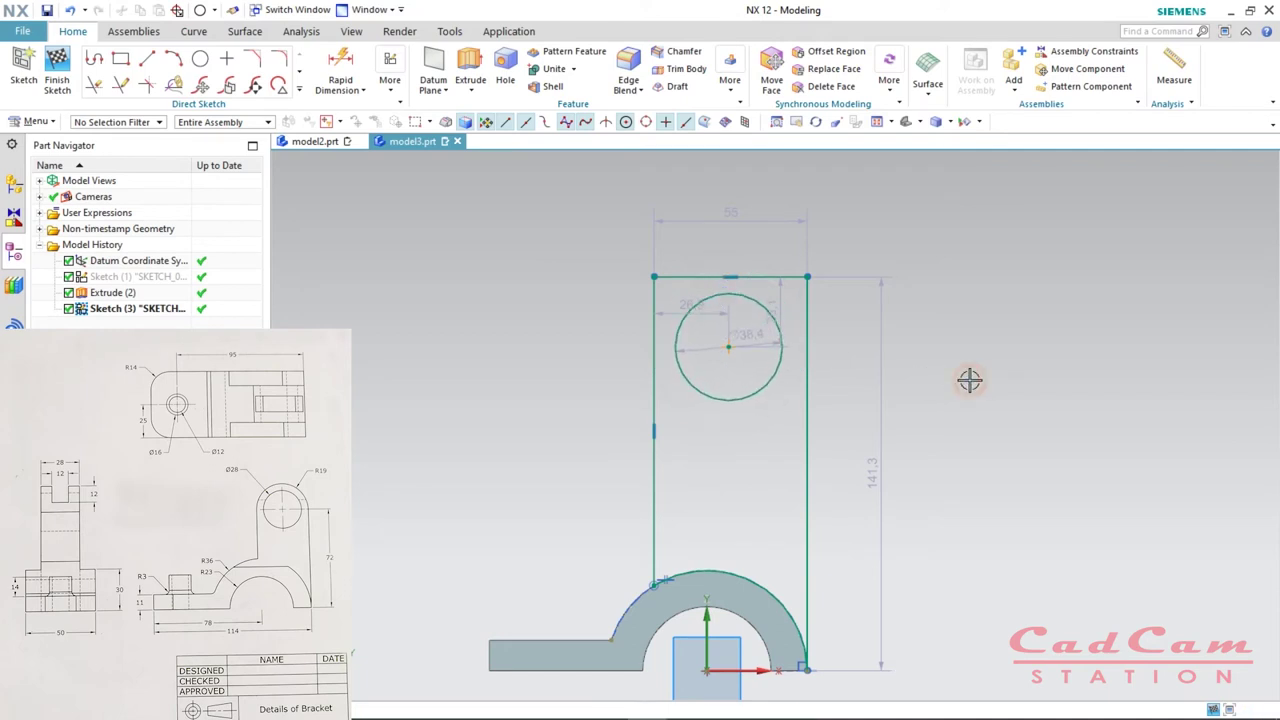
# - Add a 72 mm vertical dimension between the arch's lower outer corner and the circle's center
pyautogui.scroll(-3, 716, 372)
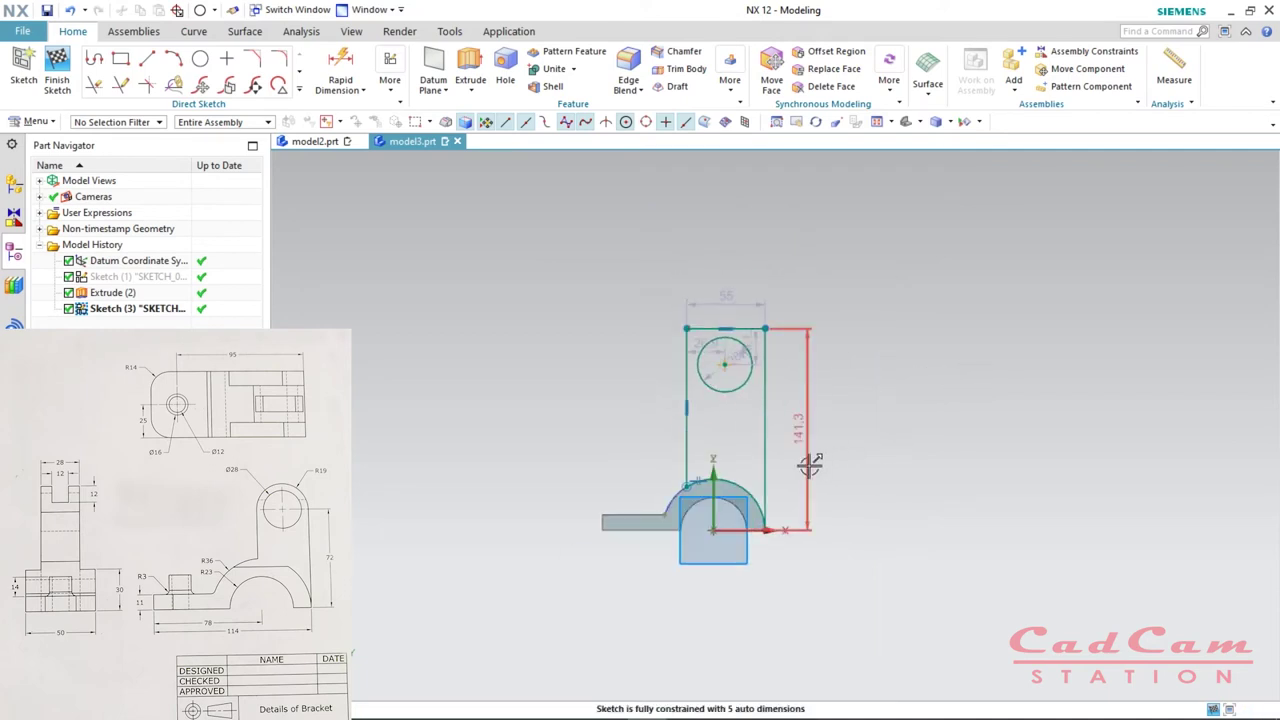
pyautogui.press('d')
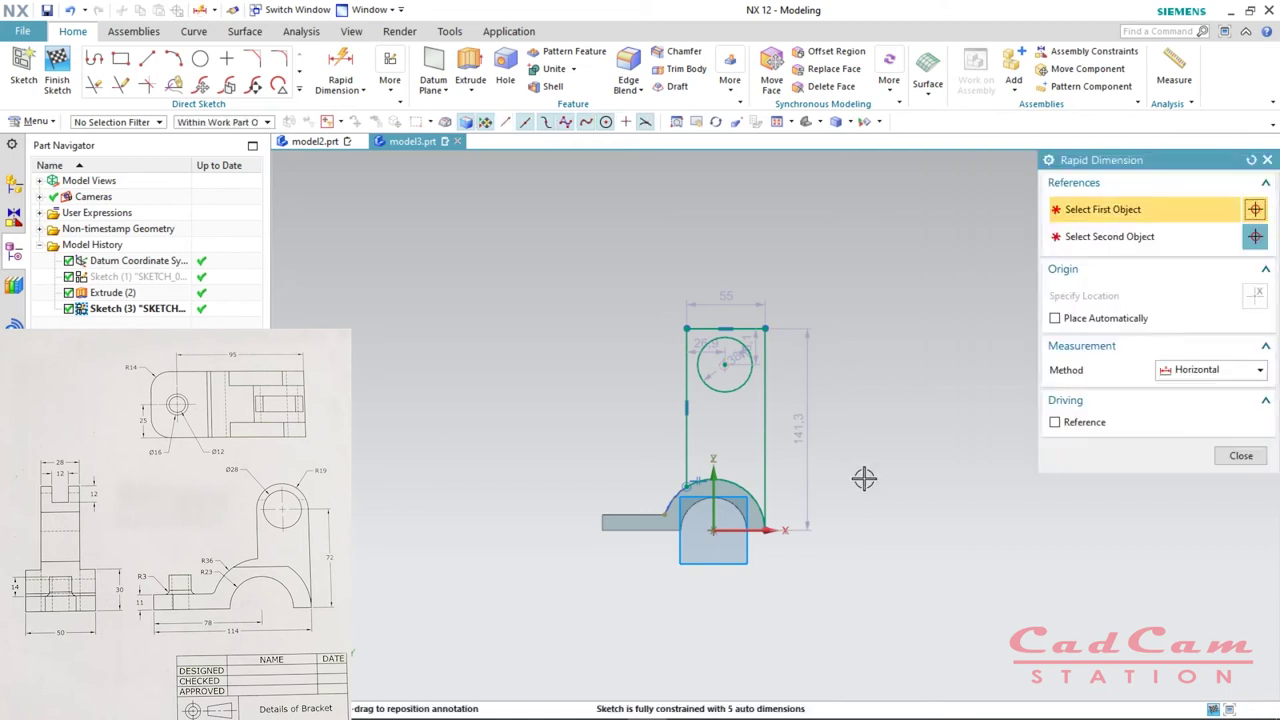
pyautogui.scroll(2, 780, 568)
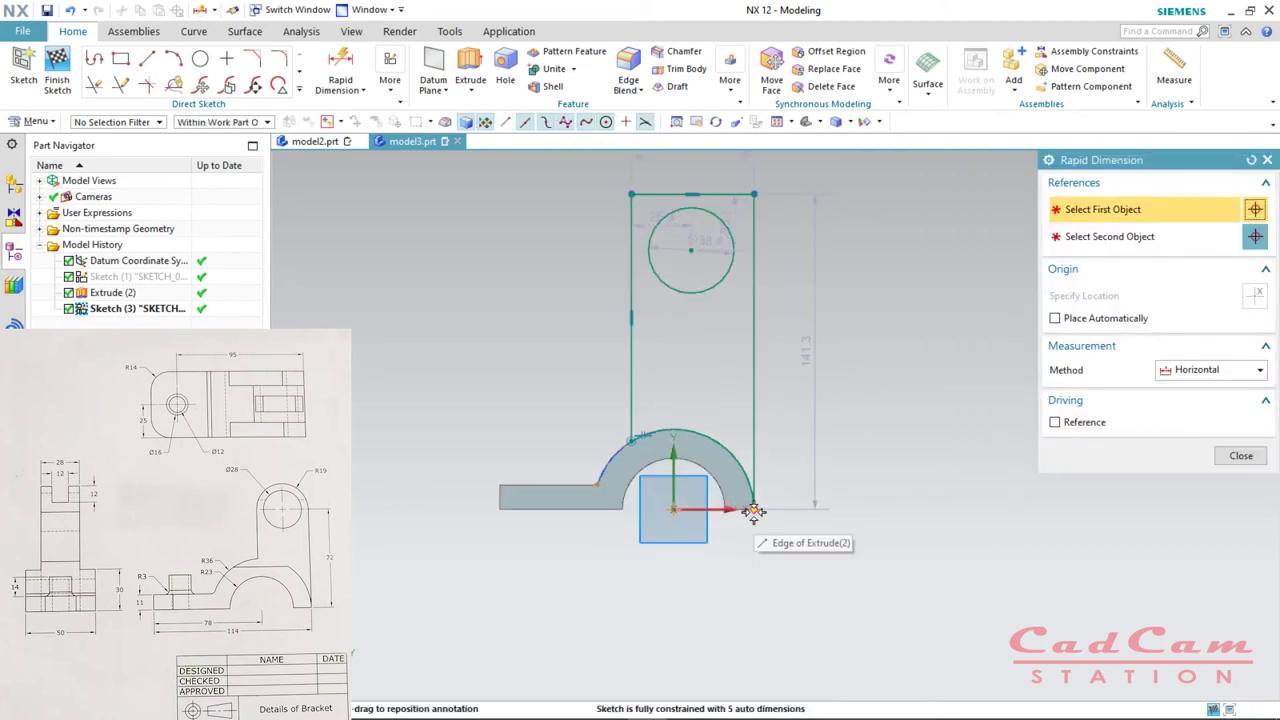
pyautogui.click(754, 510)
pyautogui.click(728, 276)
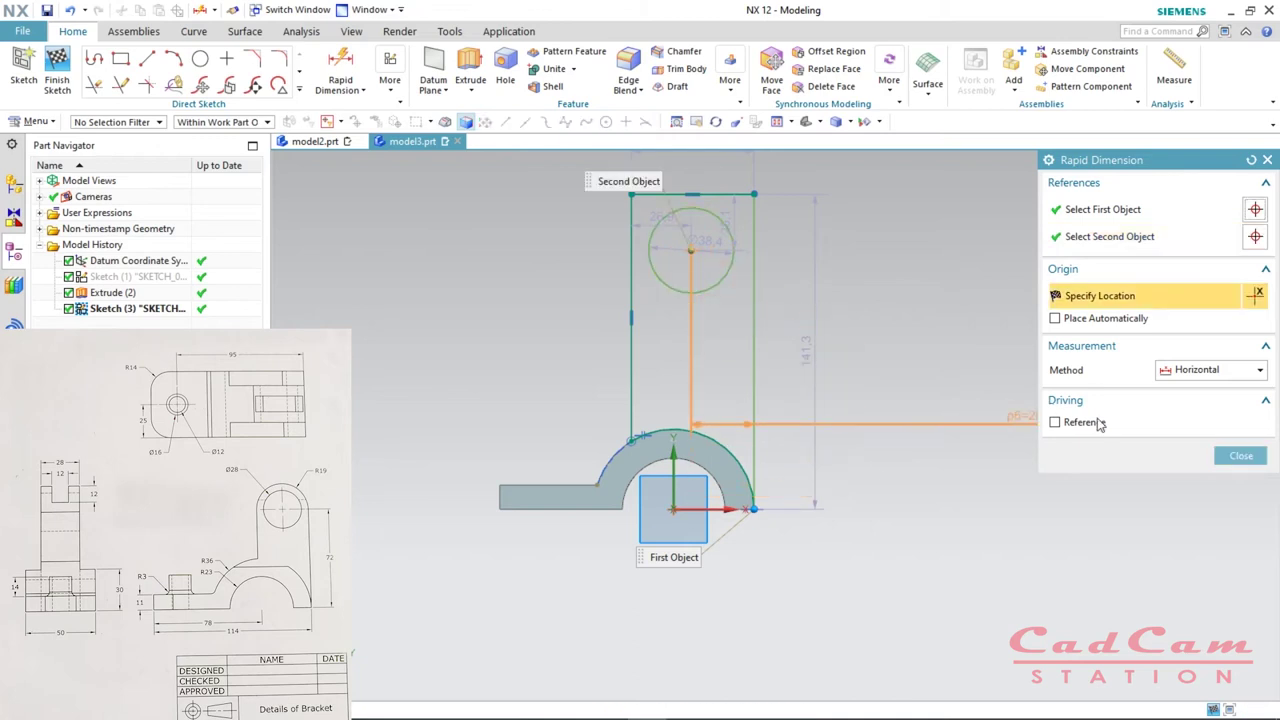
pyautogui.click(1262, 372)
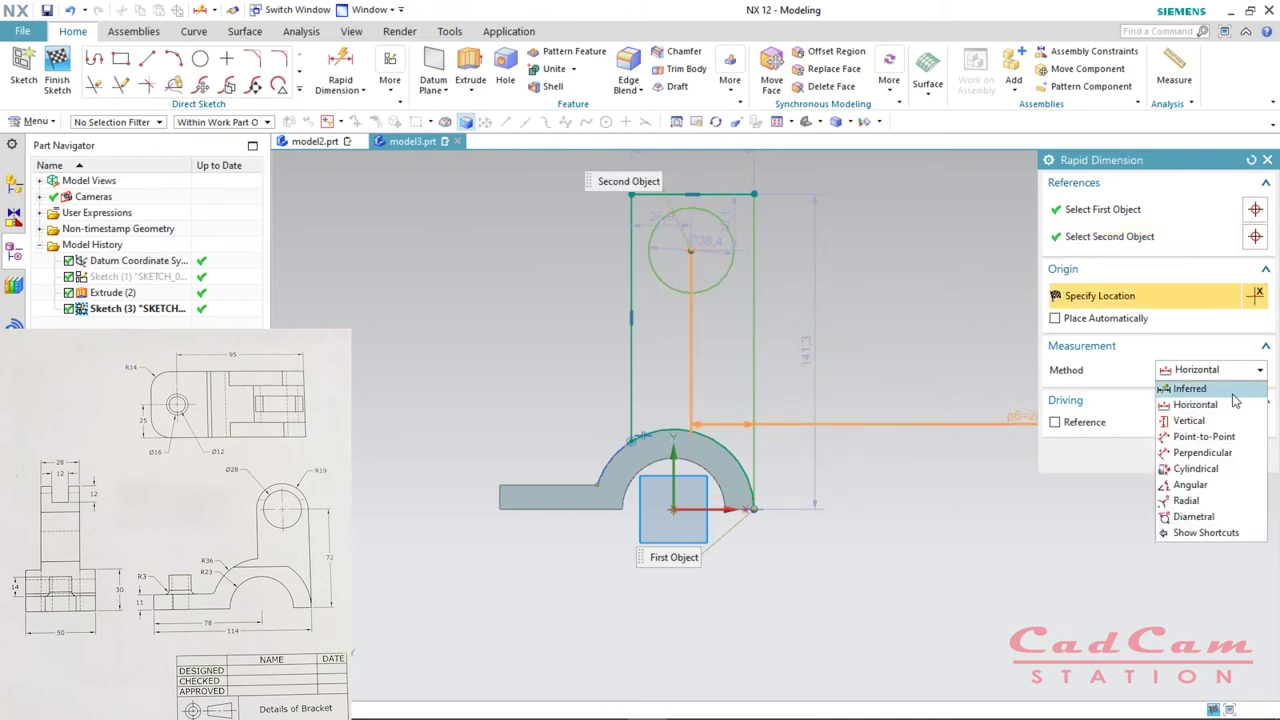
pyautogui.click(1208, 419)
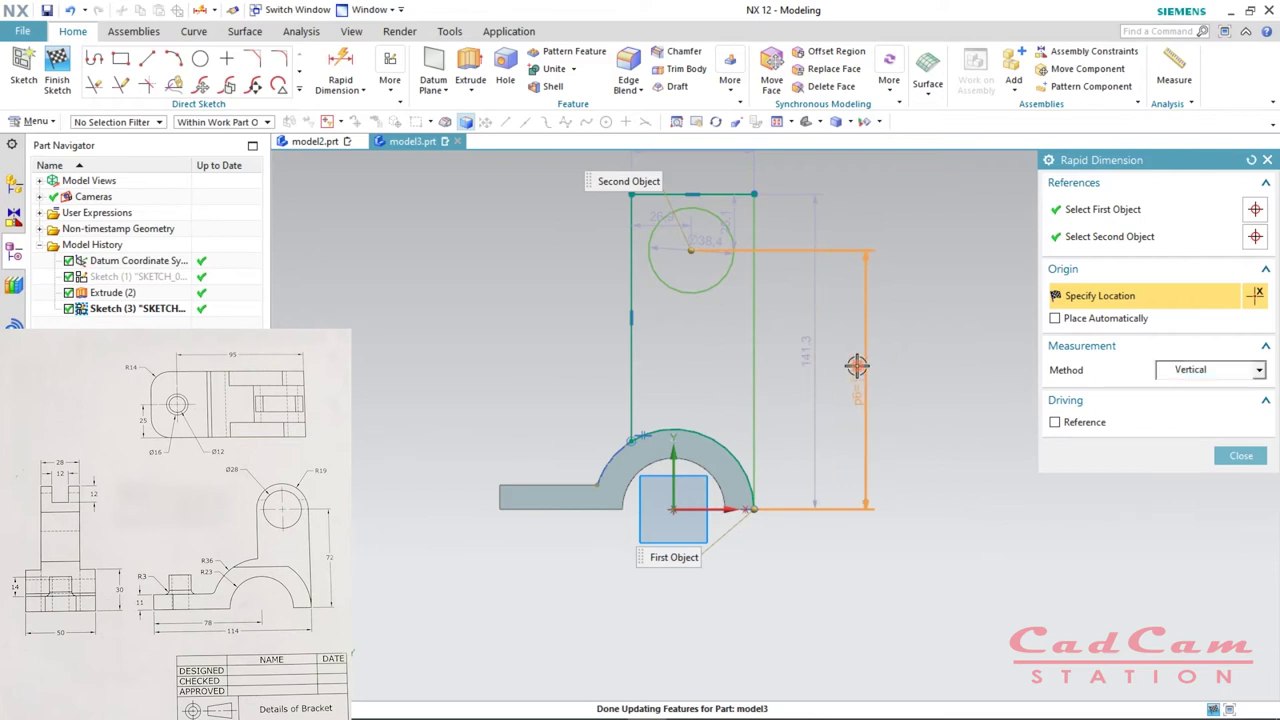
pyautogui.click(857, 366)
pyautogui.write('7')
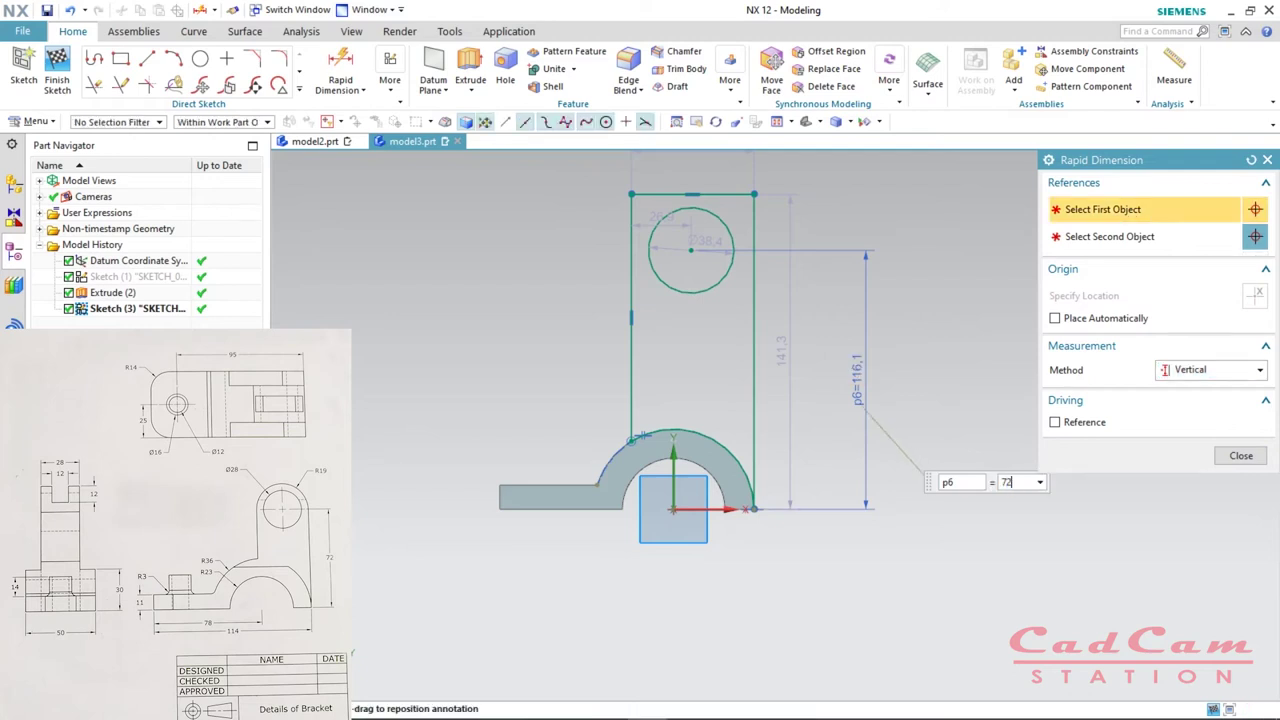
pyautogui.write('2')
pyautogui.press('Return')
pyautogui.press('Escape')
# - Apply a tangent constraint between the circle and the upright's right vertical line
pyautogui.scroll(2, 737, 423)
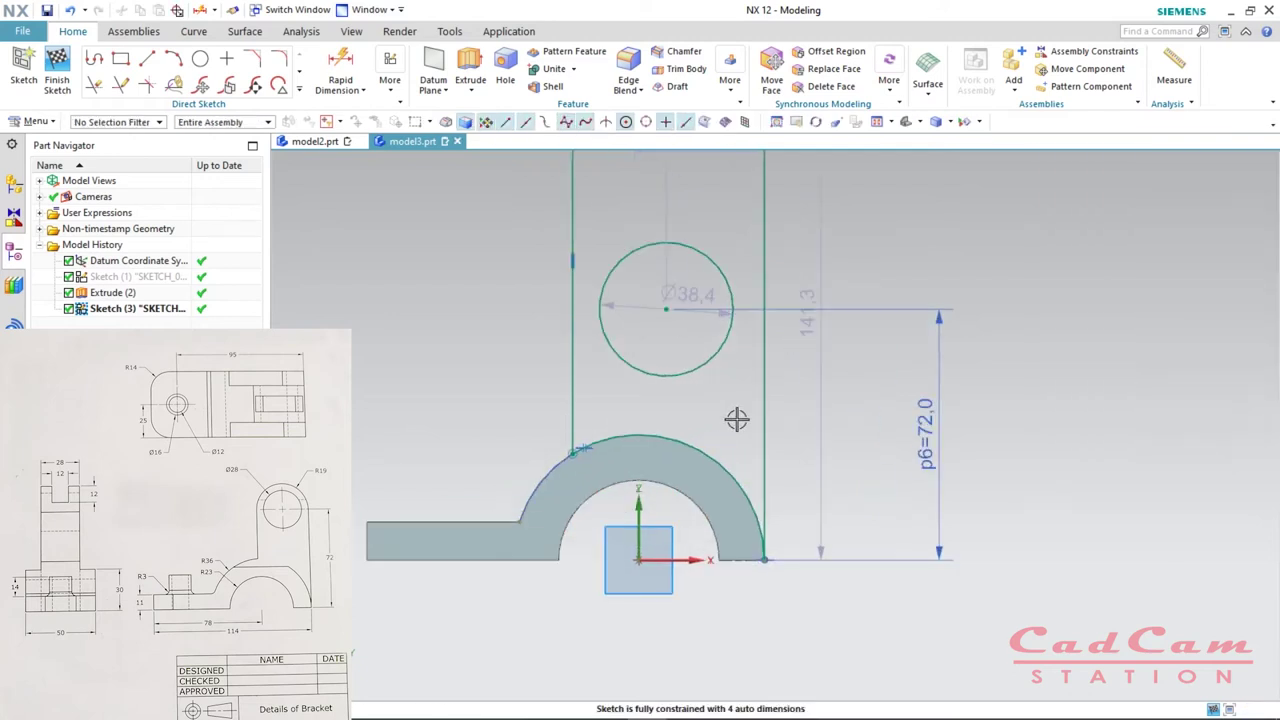
pyautogui.scroll(-3, 737, 420)
pyautogui.scroll(1, 760, 380)
pyautogui.scroll(2, 785, 325)
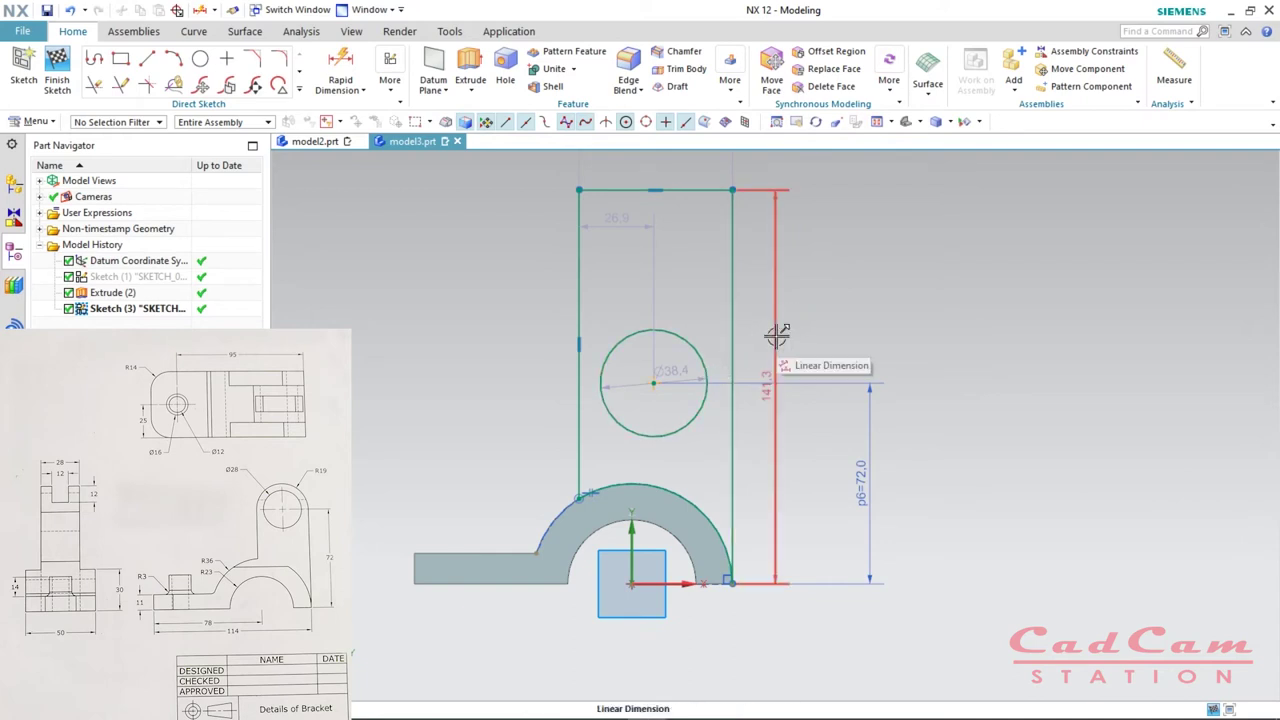
pyautogui.press('c')
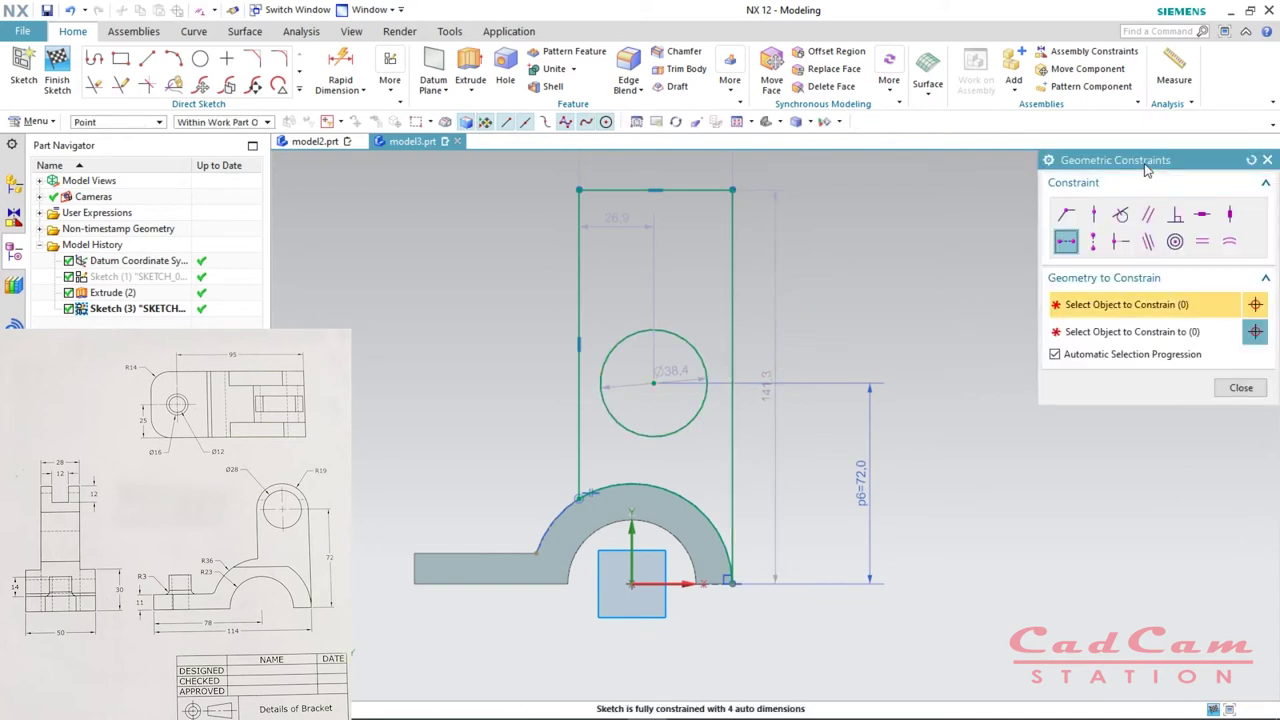
pyautogui.click(1124, 218)
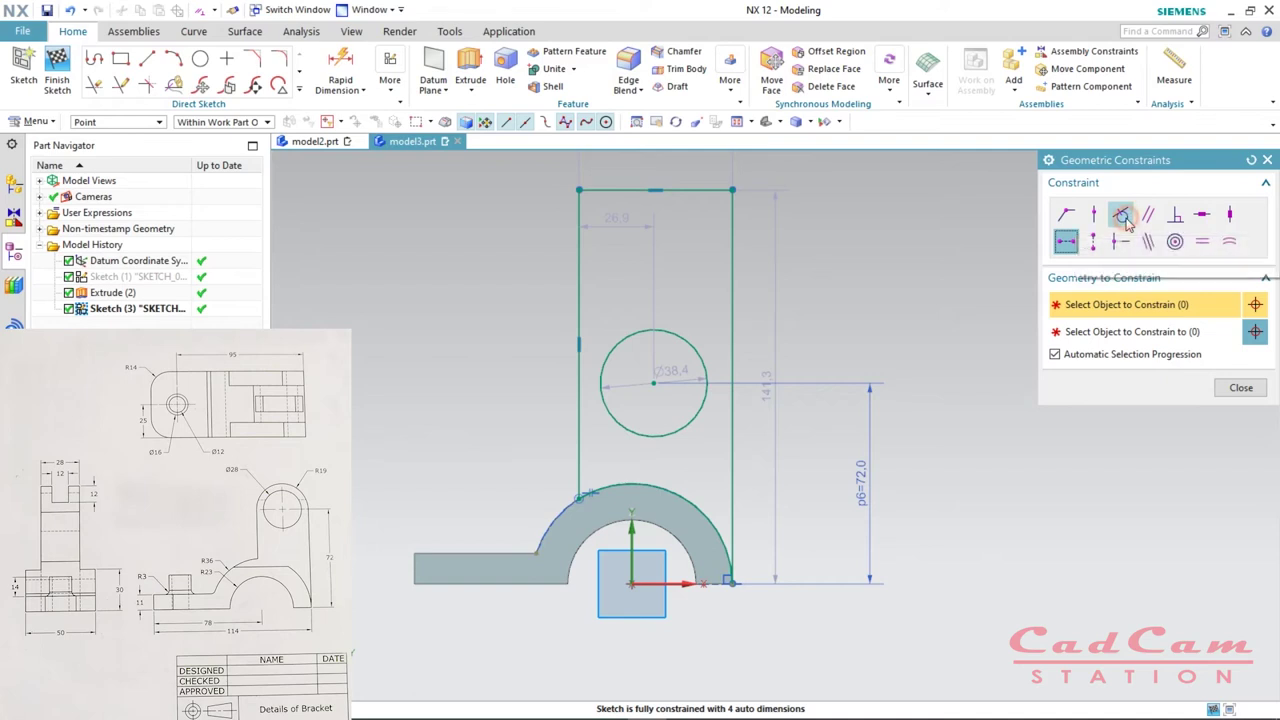
pyautogui.click(702, 404)
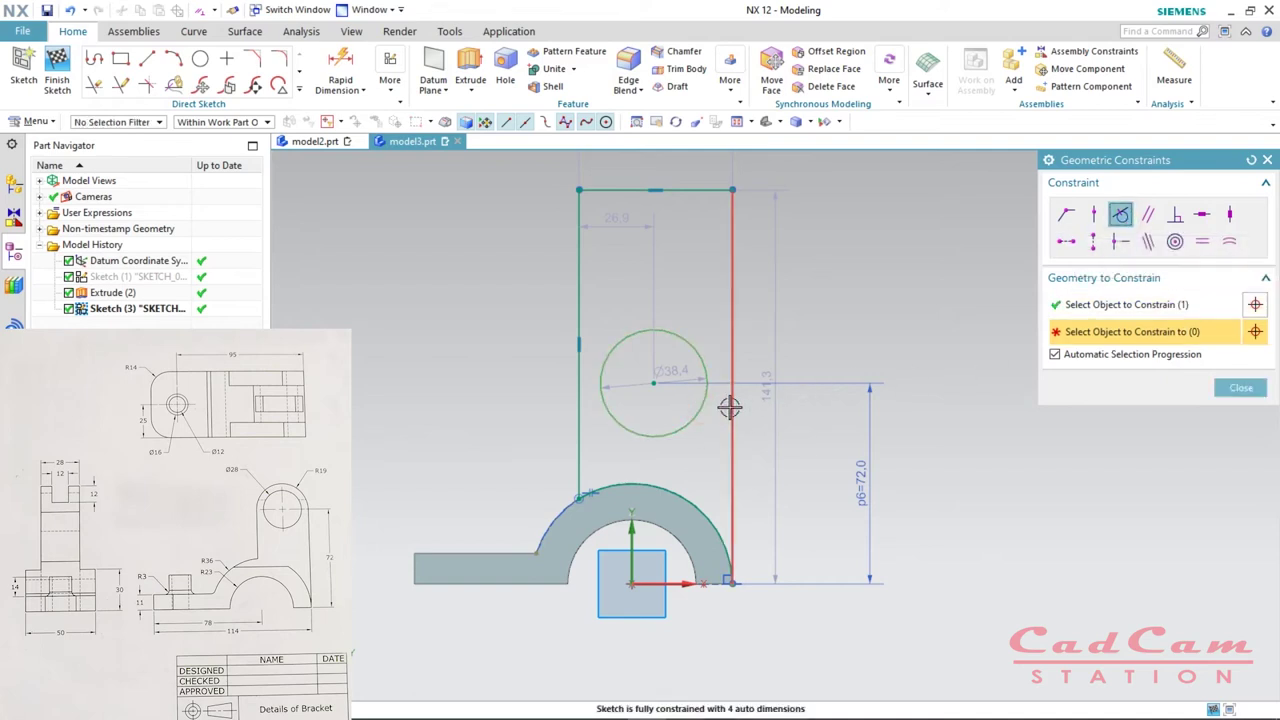
pyautogui.click(732, 404)
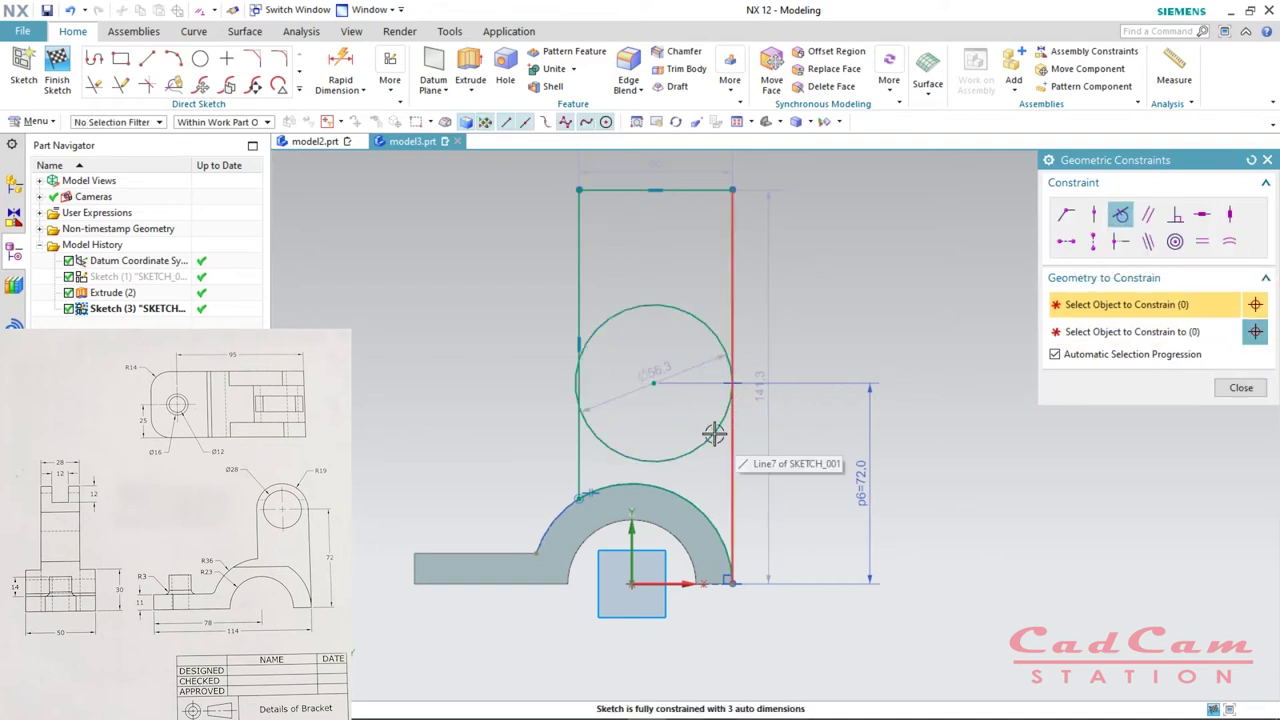
# - Try to make the circle tangent to the upright's left vertical line
pyautogui.click(684, 307)
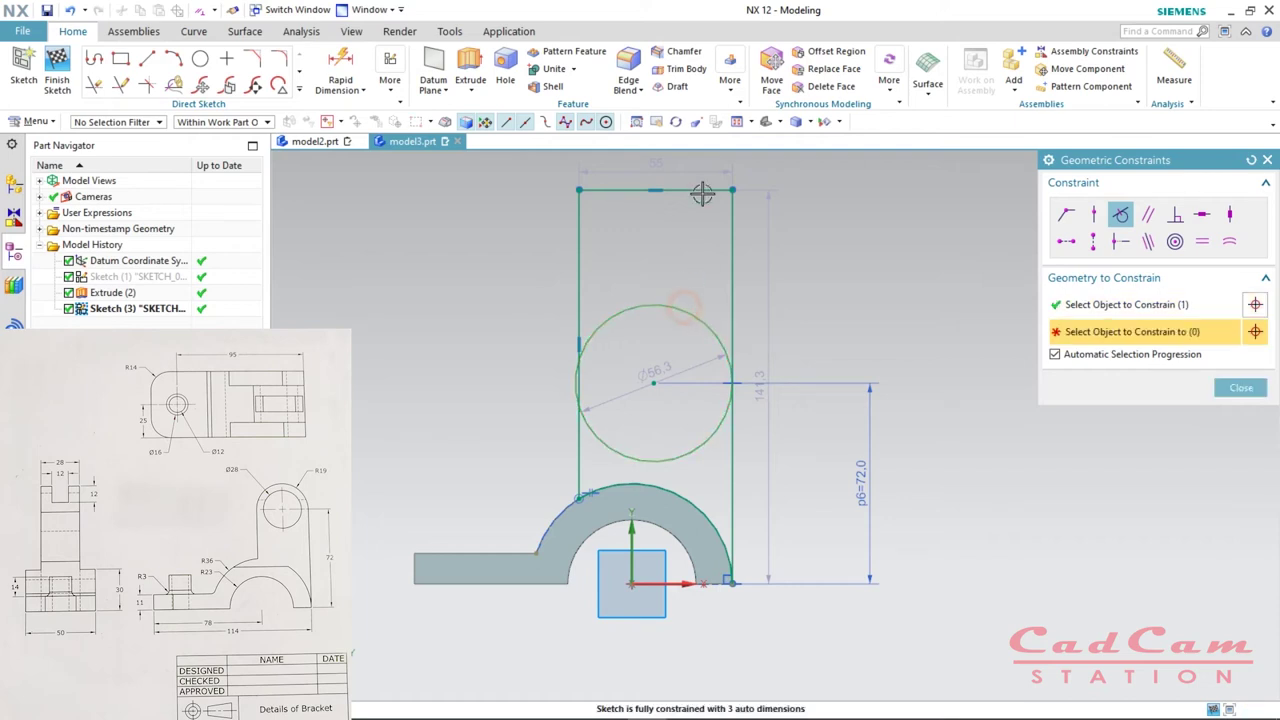
pyautogui.click(579, 316)
pyautogui.press('Escape')
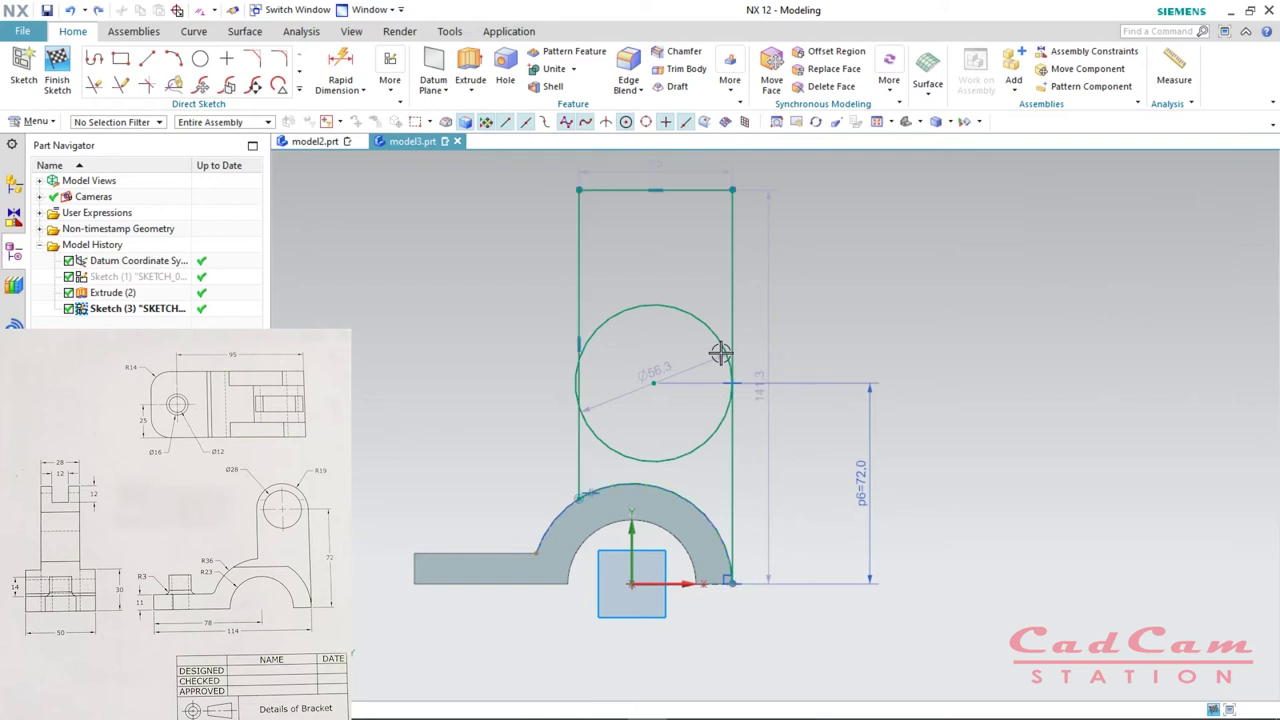
# - Reduce the circle to about 42 mm in diameter and constrain the upright's left vertical line tangent to it
pyautogui.moveTo(607, 338)
pyautogui.mouseDown()
pyautogui.moveTo(620, 346)
pyautogui.moveTo(612, 339)
pyautogui.mouseUp()
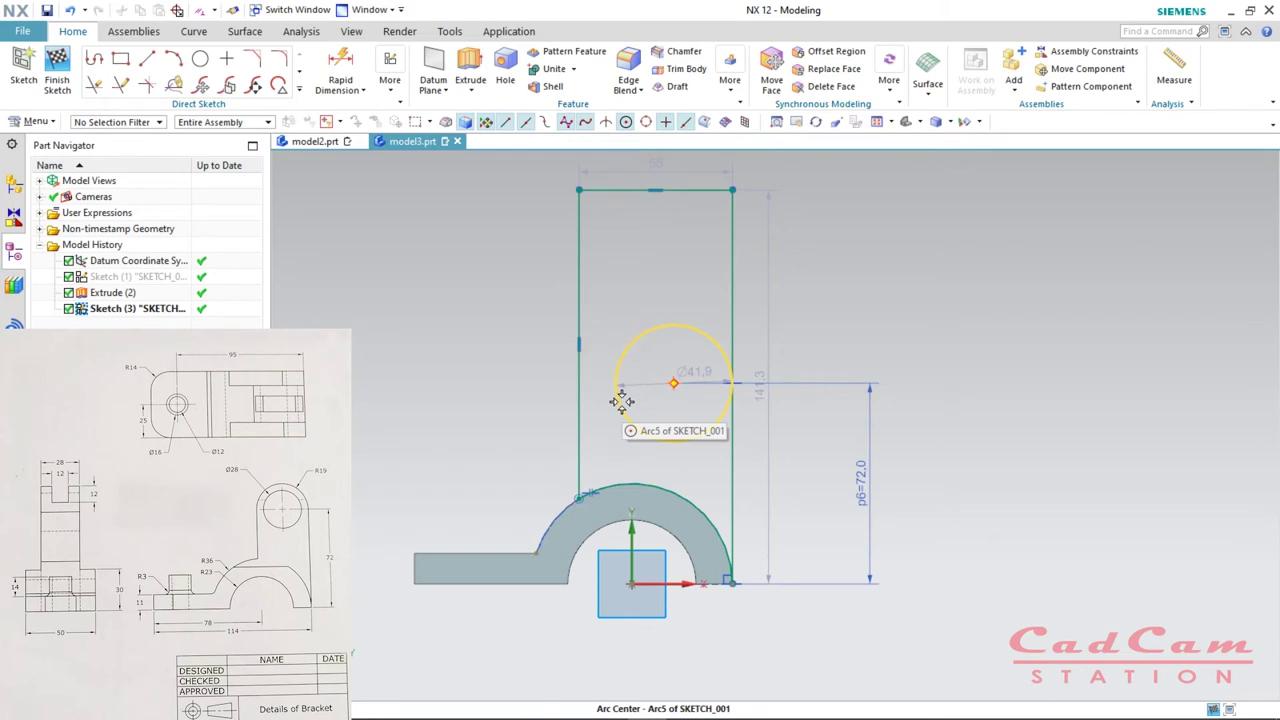
pyautogui.press('c')
pyautogui.click(1117, 226)
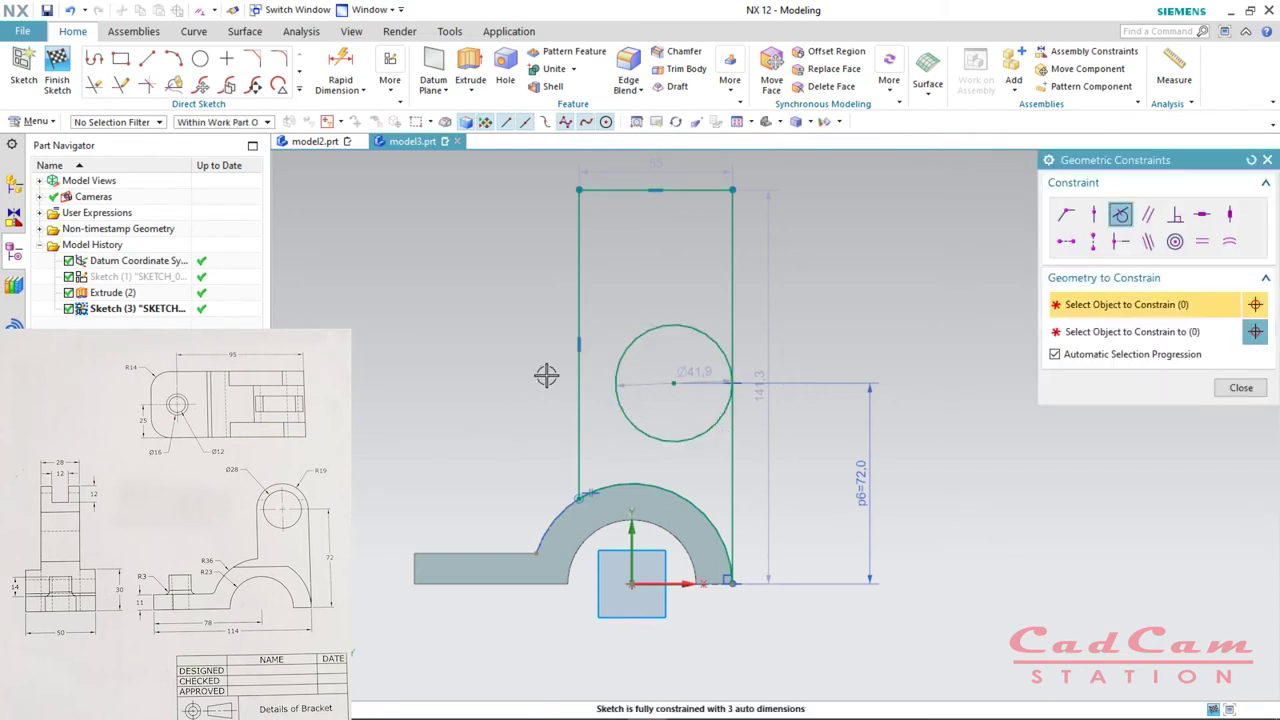
pyautogui.click(579, 366)
pyautogui.click(618, 366)
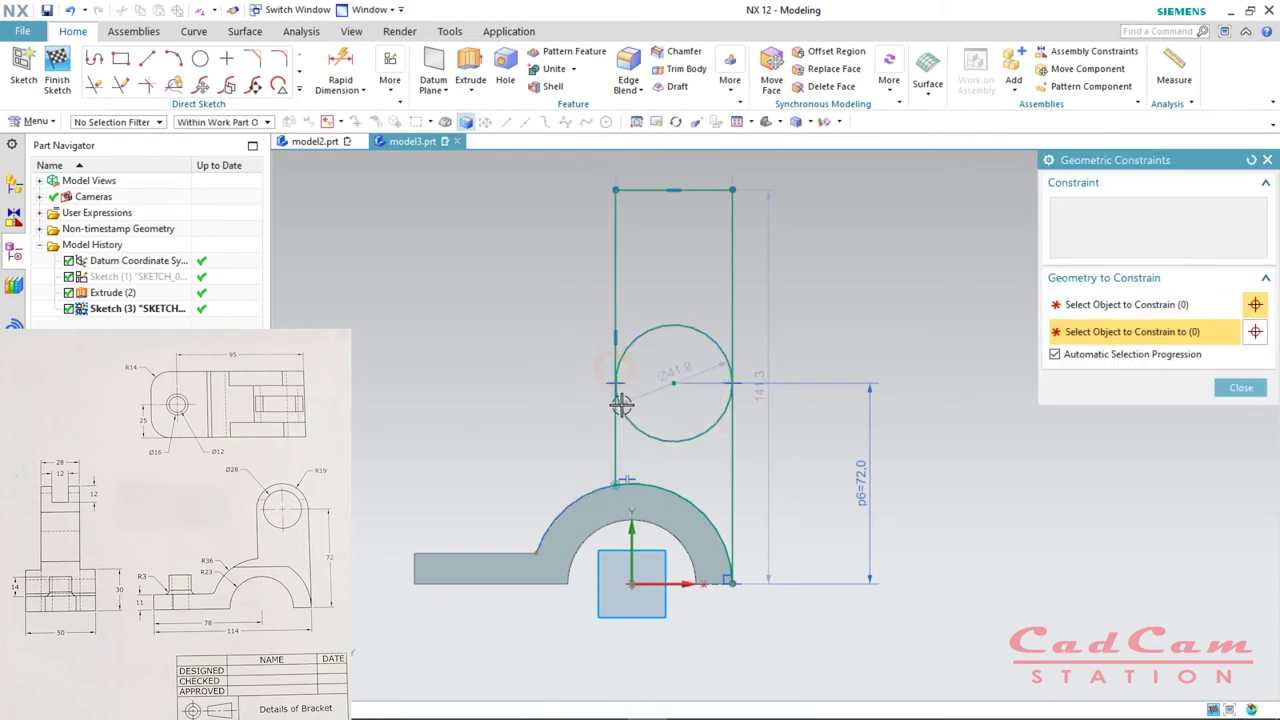
pyautogui.middleClick(642, 369)
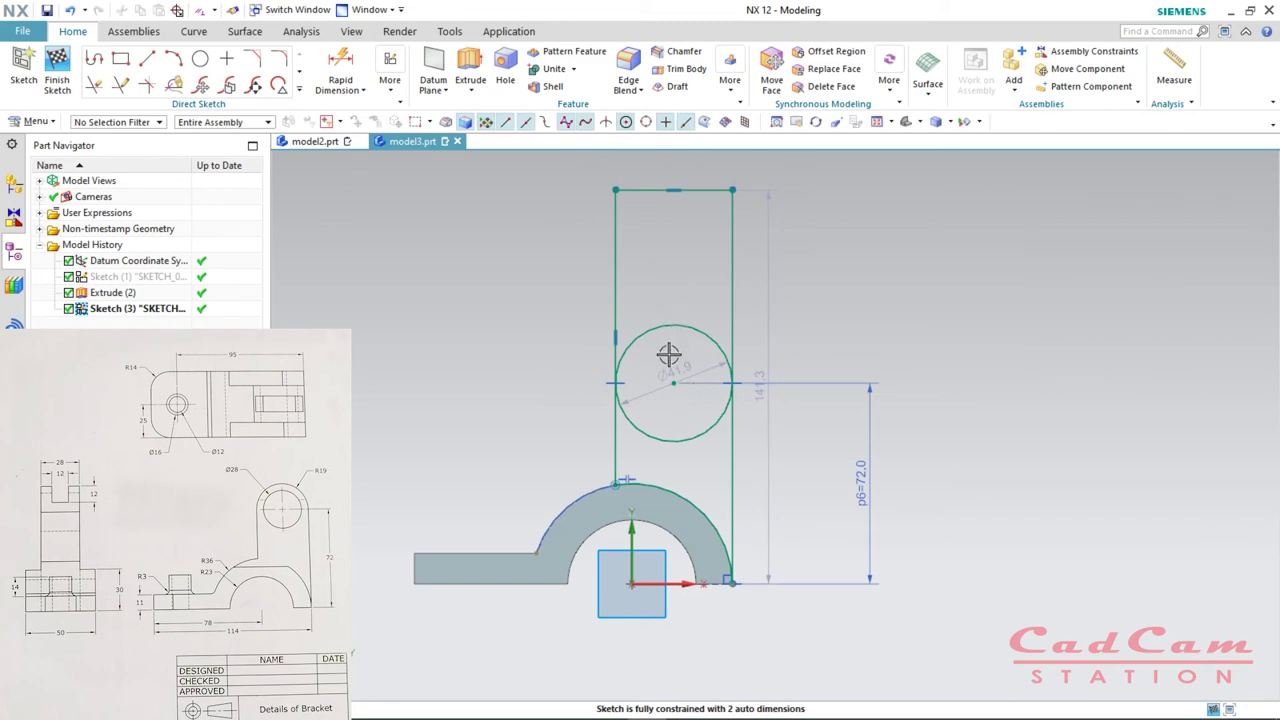
# - Trim the upper horizontal line, the vertical lines above the tangent points and the circle's lower half, leaving a rounded top
pyautogui.press('t')
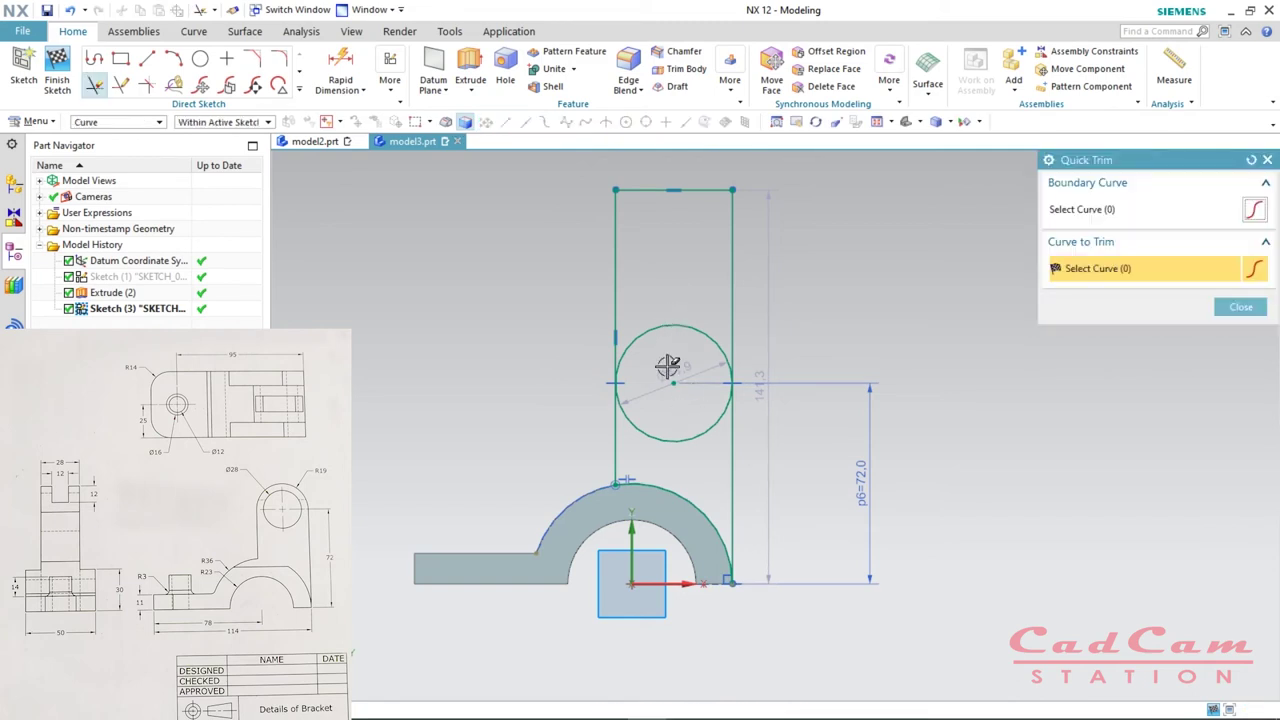
pyautogui.click(645, 192)
pyautogui.click(734, 350)
pyautogui.click(694, 434)
pyautogui.press('Escape')
# - Add a radial dimension of 19 mm to the upright's rounded top arc
pyautogui.scroll(2, 734, 371)
pyautogui.scroll(-2, 731, 366)
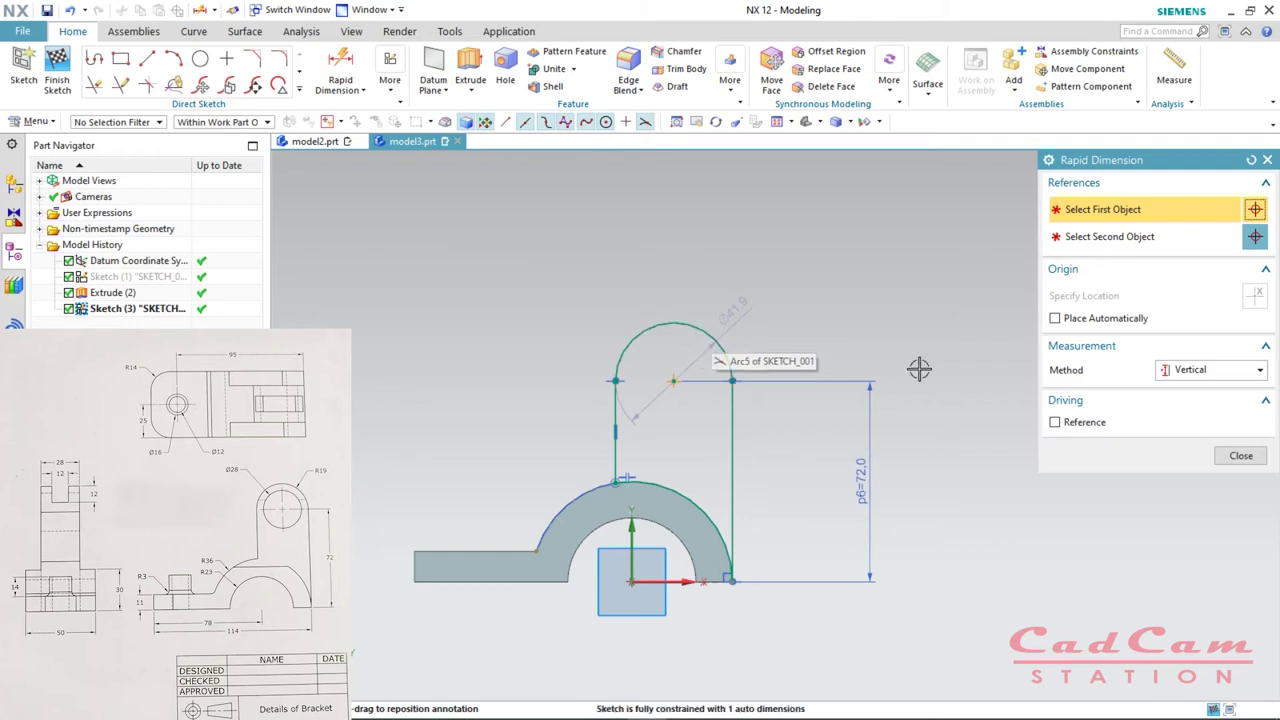
pyautogui.click(1261, 371)
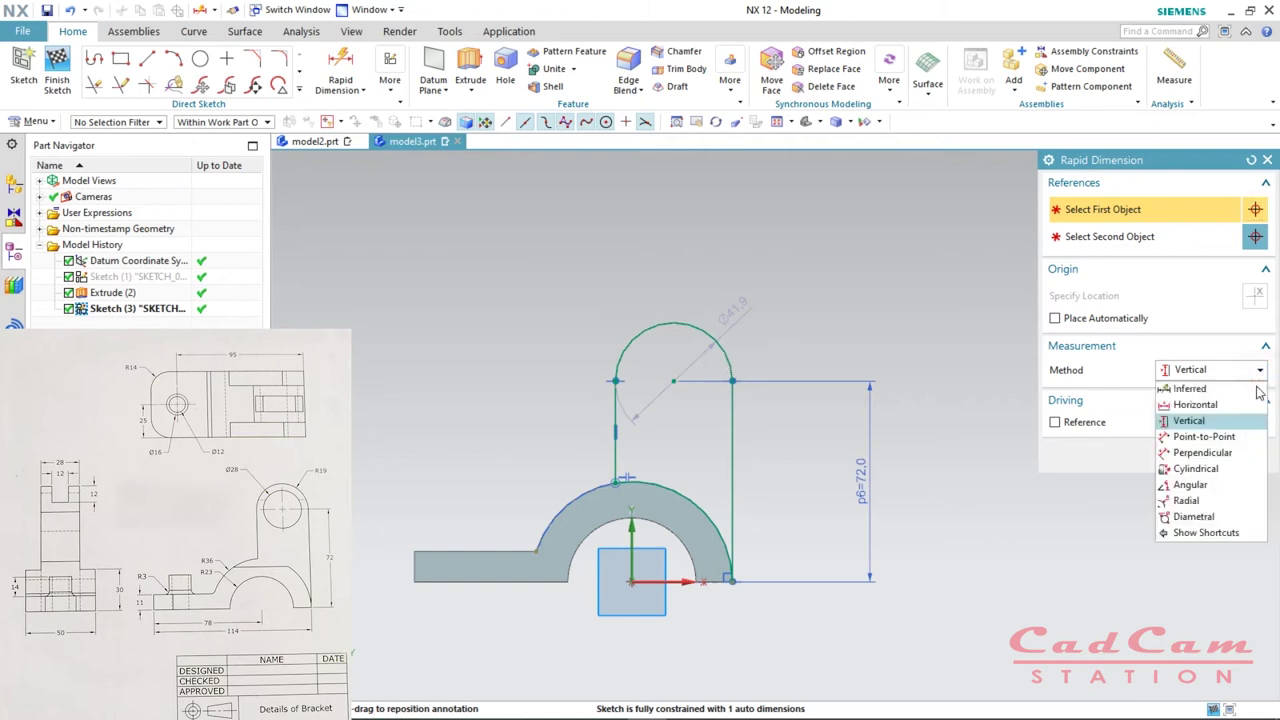
pyautogui.click(1184, 500)
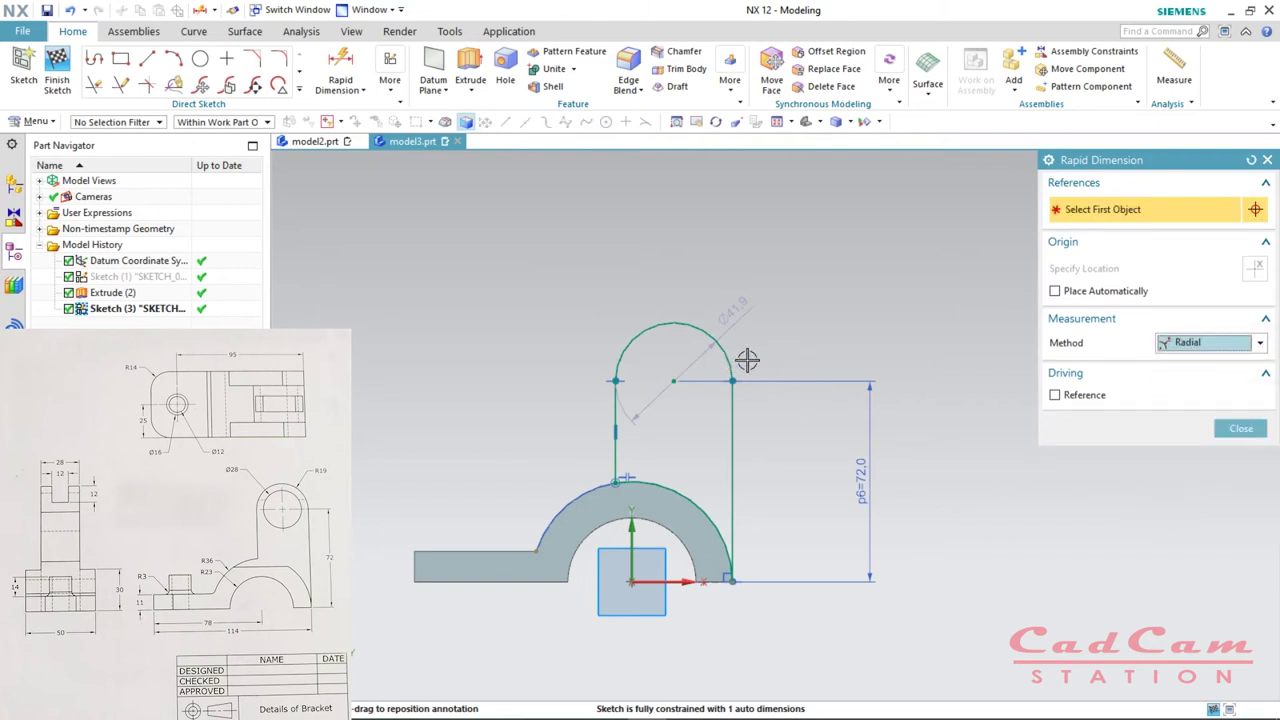
pyautogui.click(706, 326)
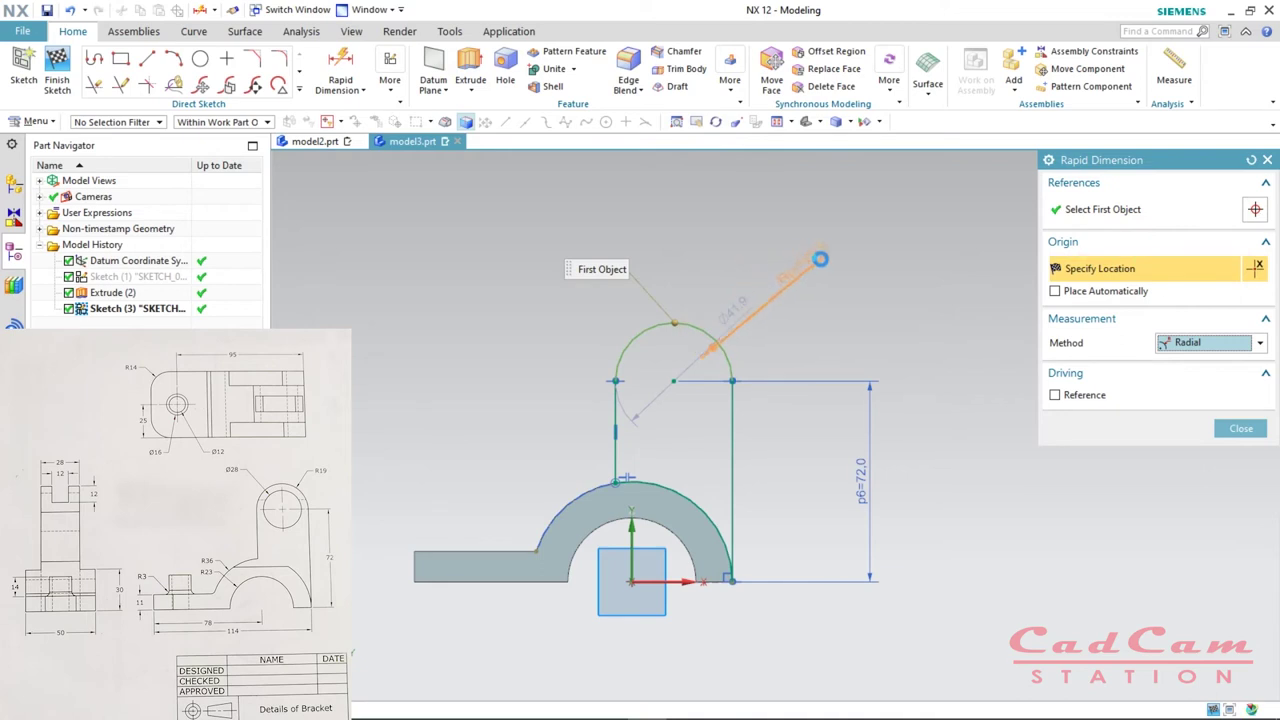
pyautogui.click(831, 292)
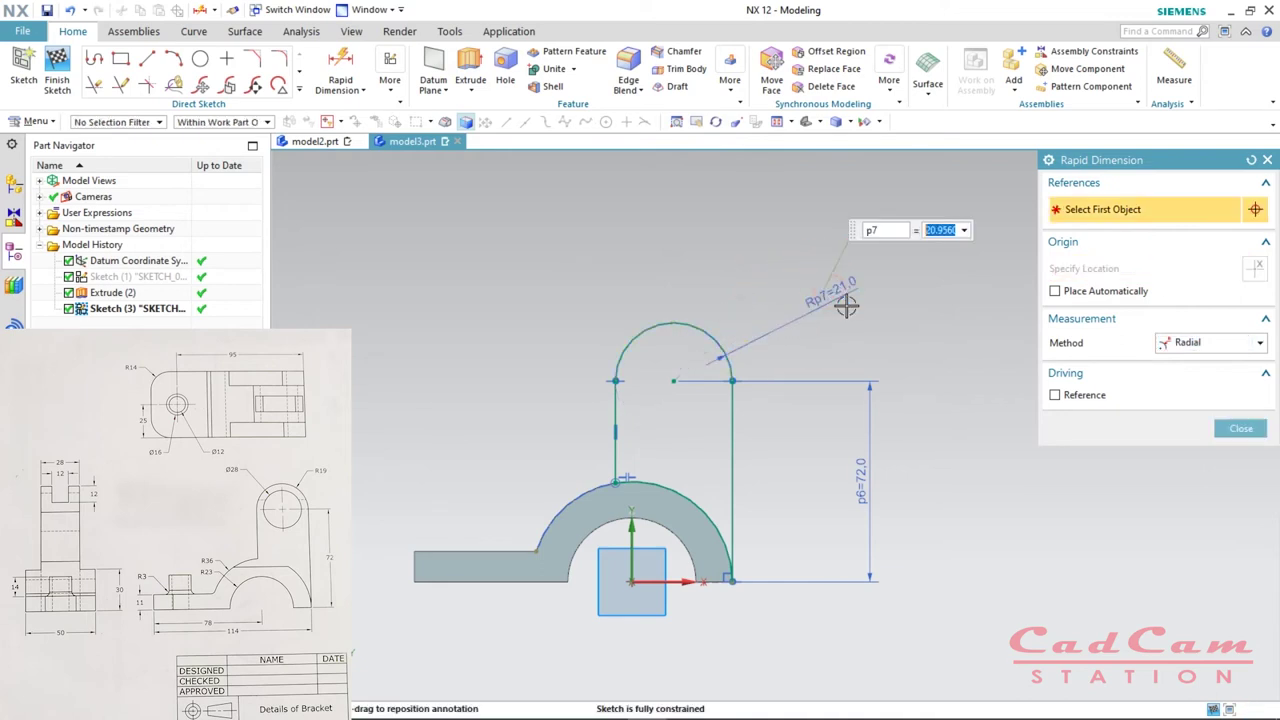
pyautogui.write('19')
pyautogui.press('Return')
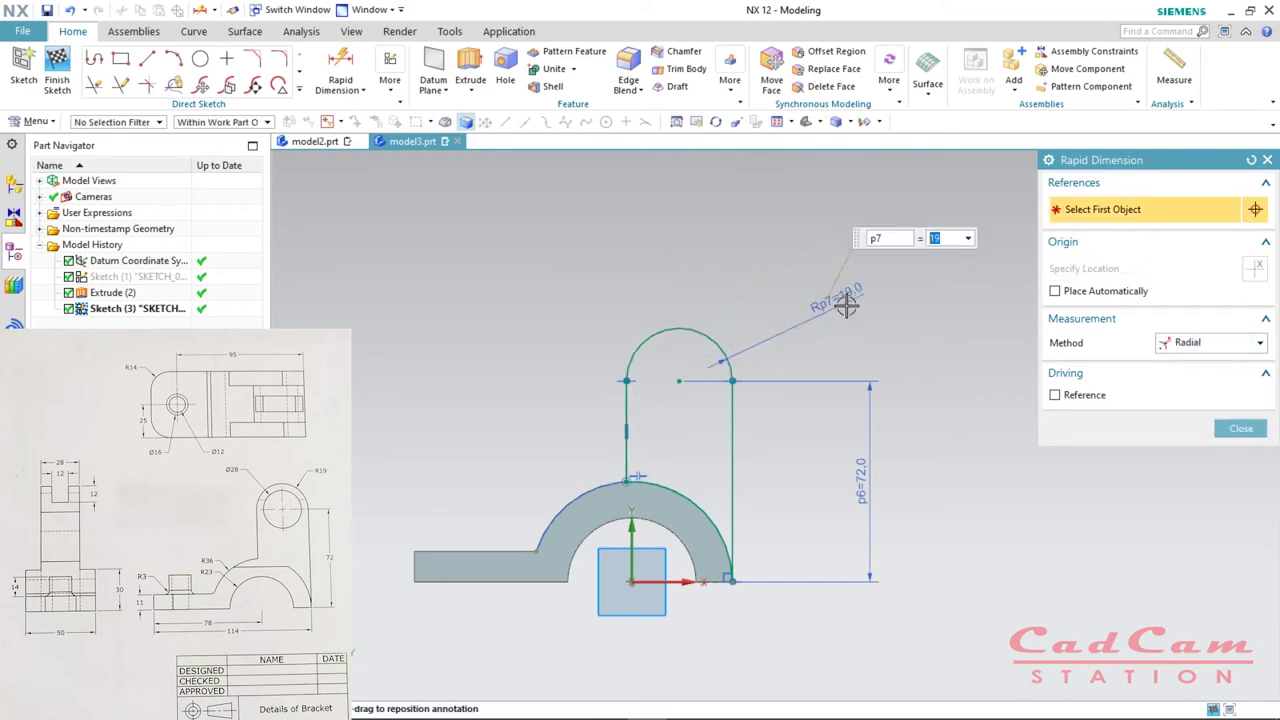
pyautogui.press('Escape')
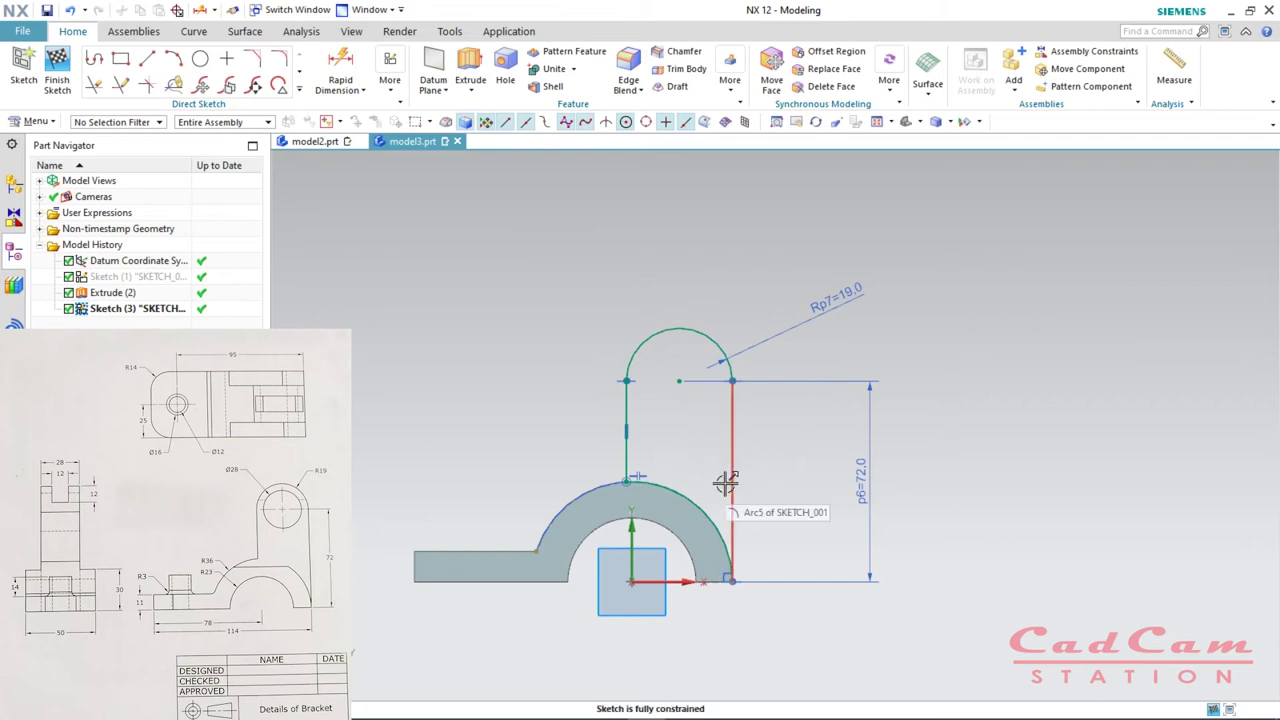
# - Draw a 28 mm diameter circle centred on the upright's rounded top arc
pyautogui.press('o')
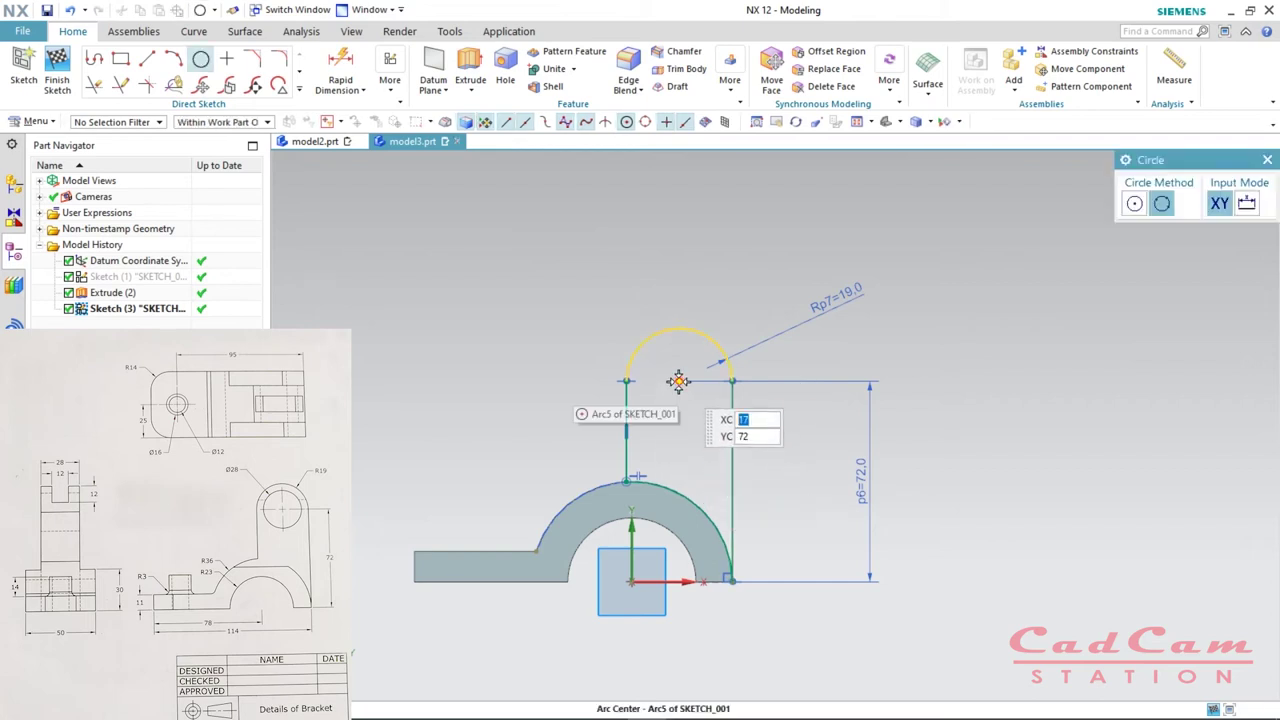
pyautogui.click(678, 380)
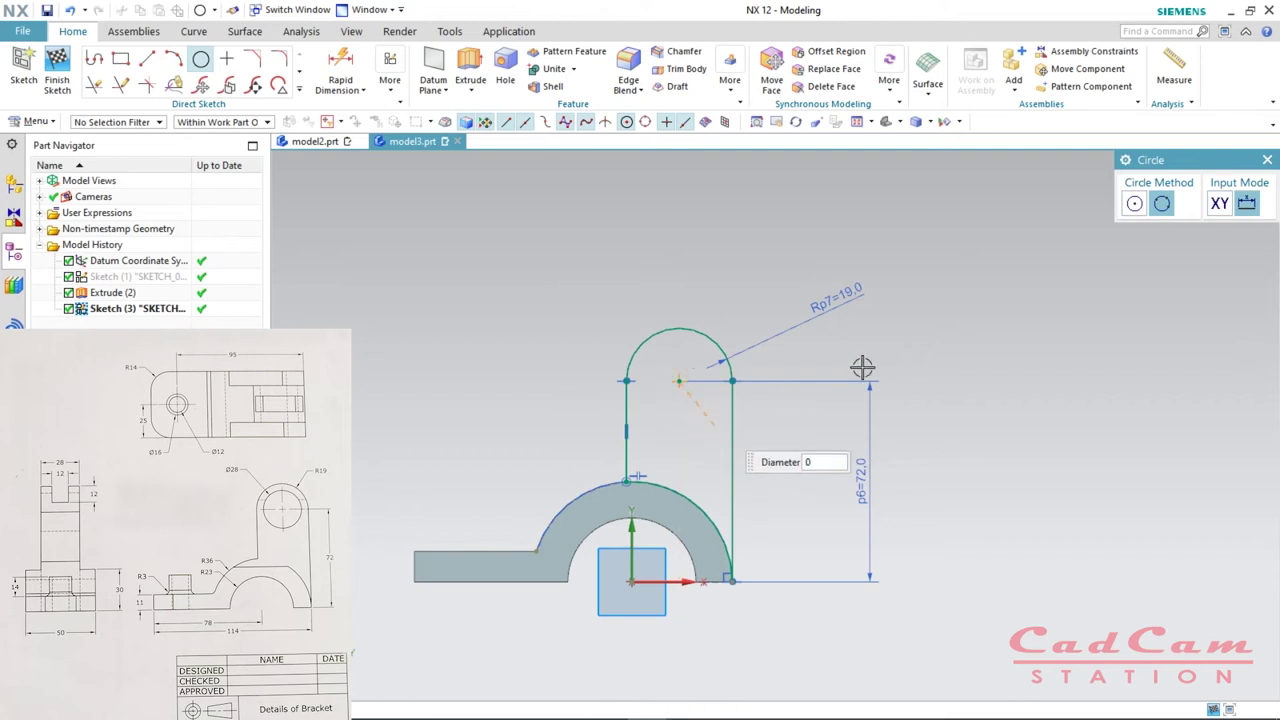
pyautogui.click(1136, 206)
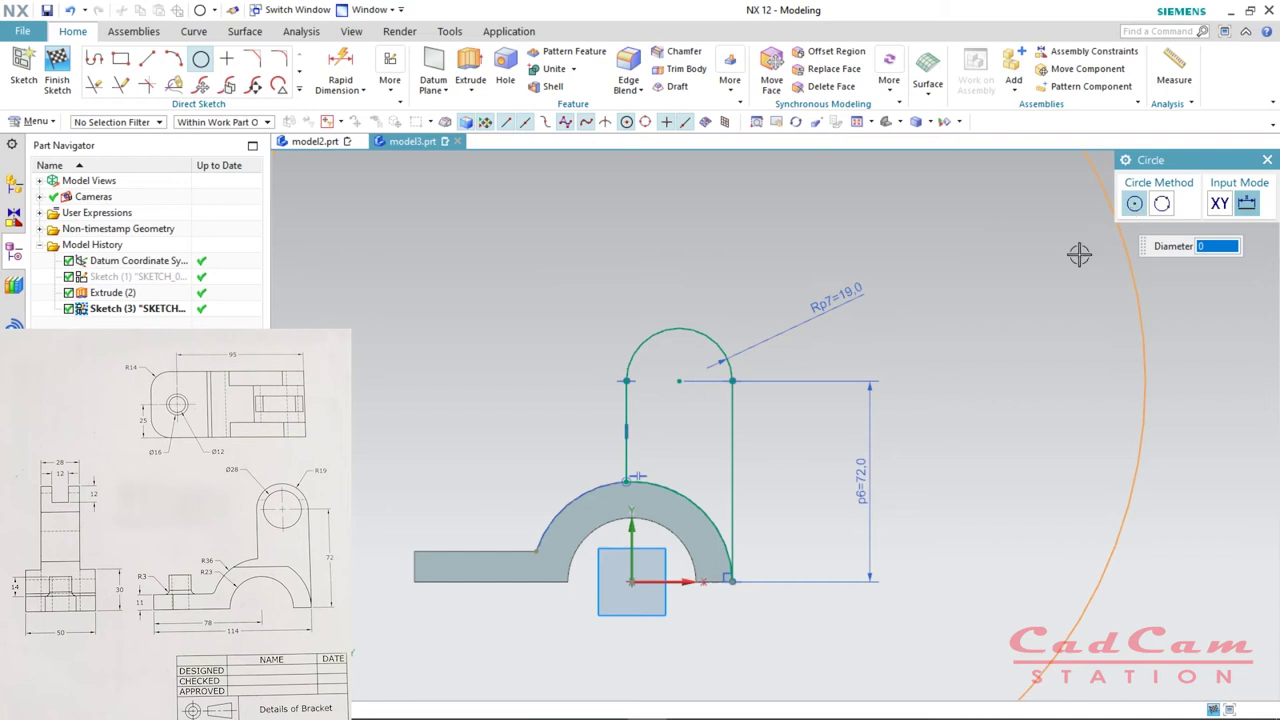
pyautogui.write('28')
pyautogui.click(704, 396)
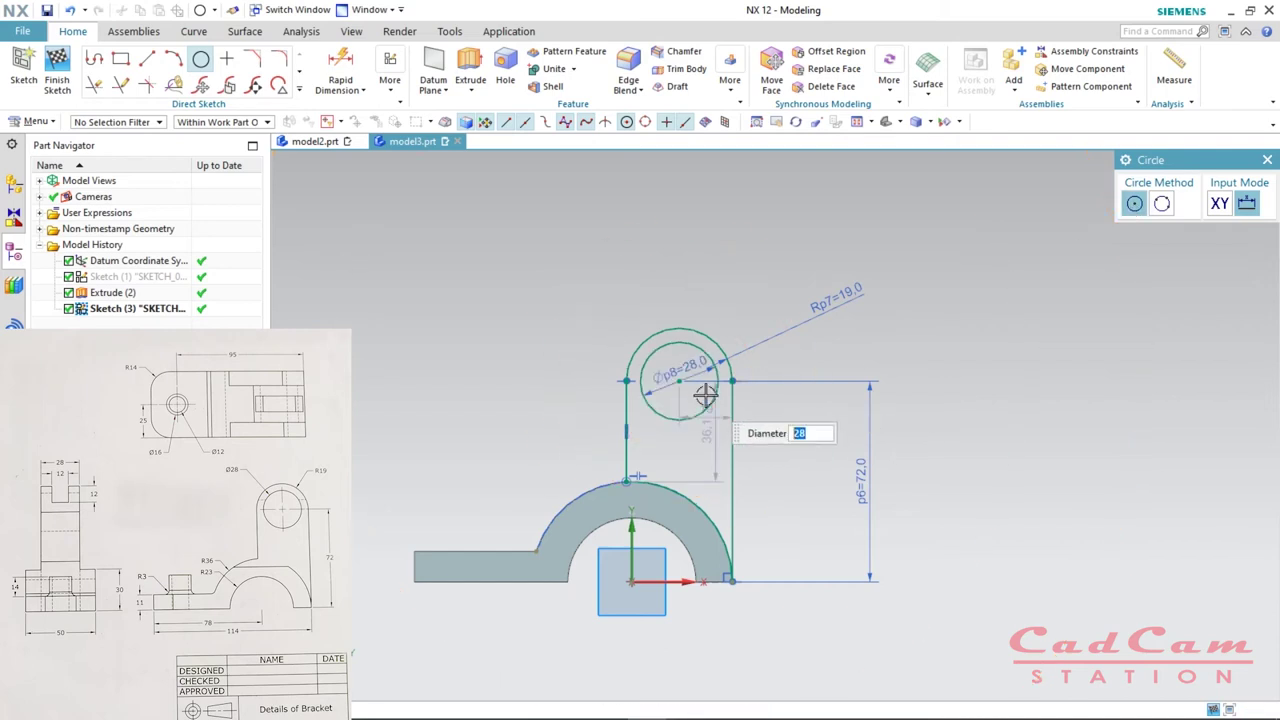
pyautogui.moveTo(815, 530); pyautogui.dragTo(843, 555, button='middle')
pyautogui.scroll(-1, 786, 580)
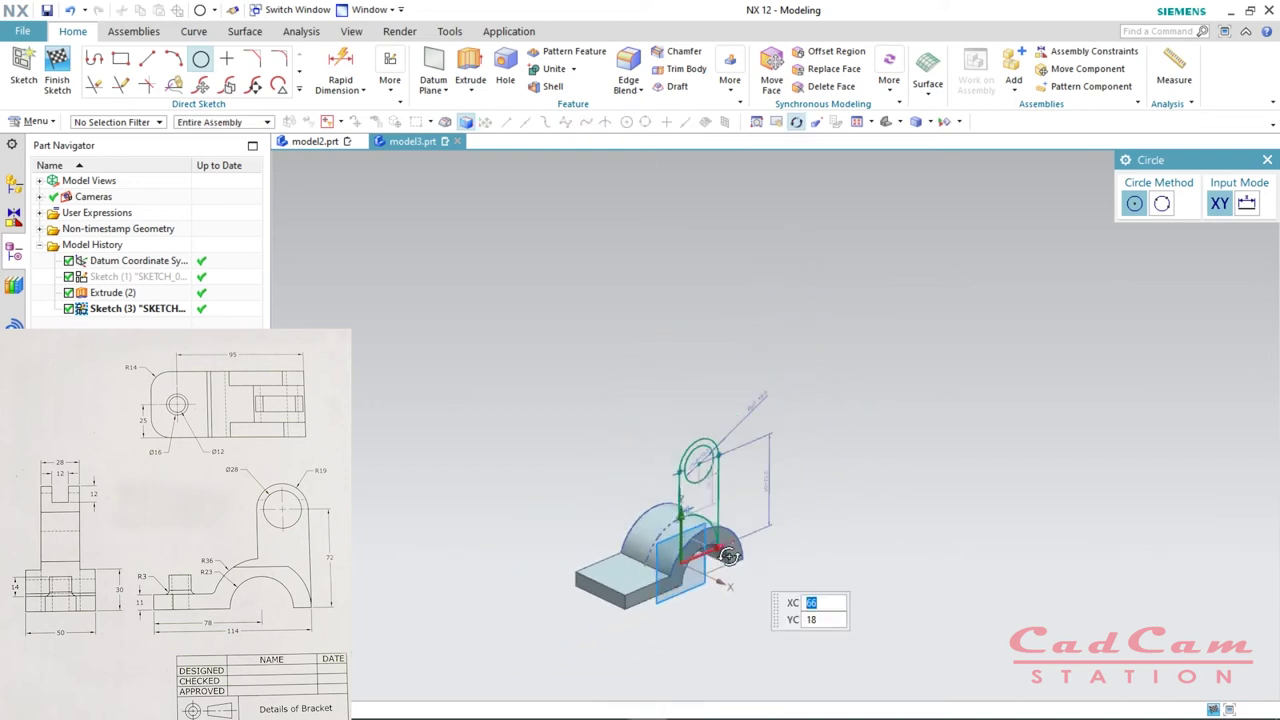
pyautogui.press('Escape')
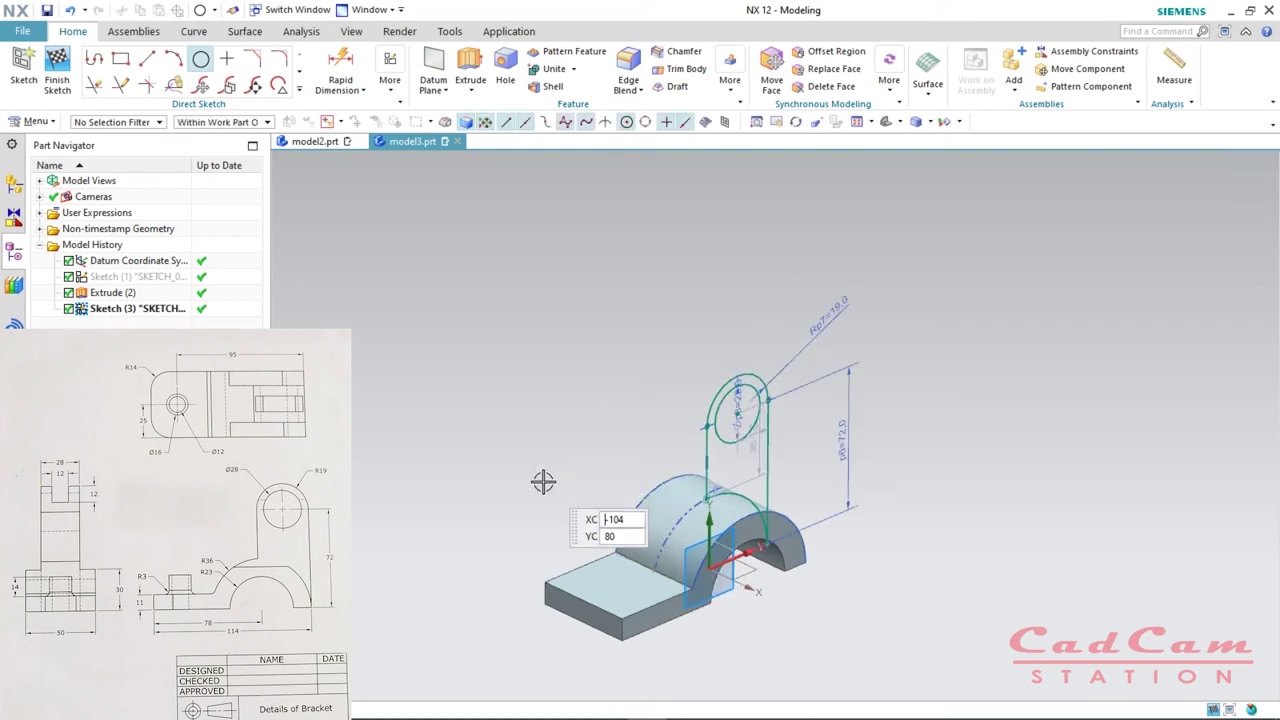
# - Extrude the upright profile with its hole symmetrically to a total width of 28 mm, uniting it with the arched base
pyautogui.press('x')
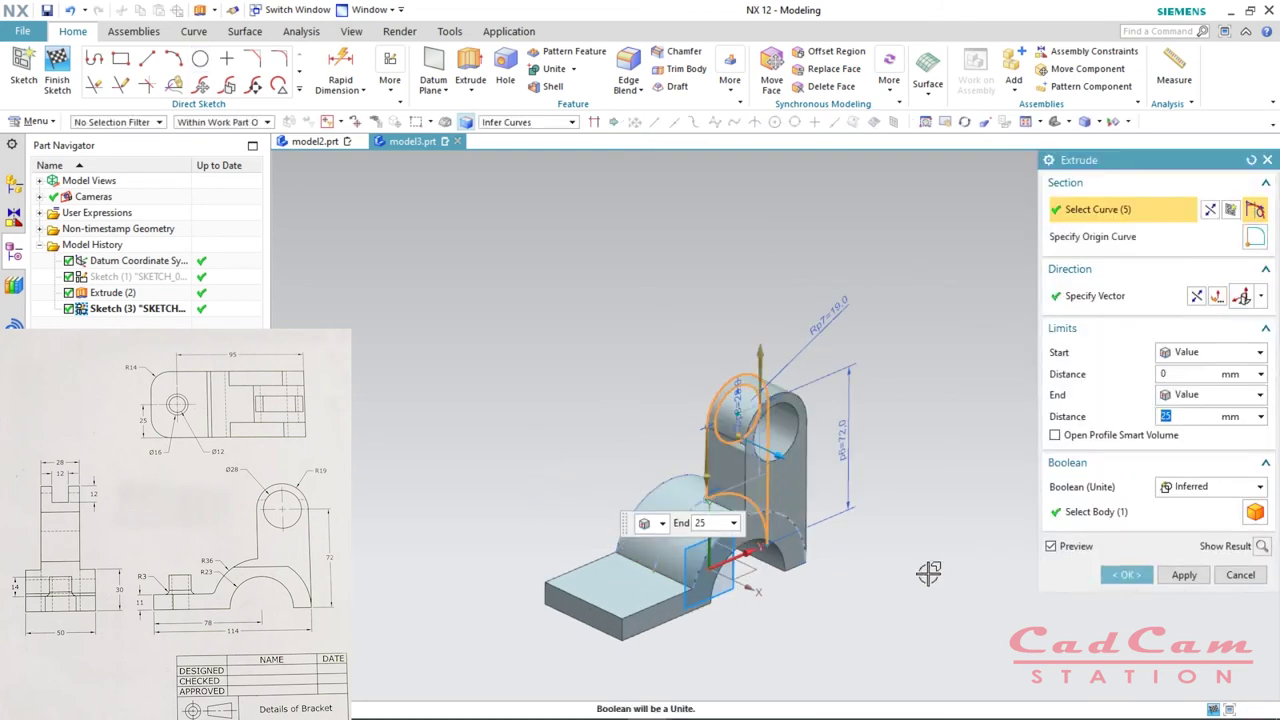
pyautogui.click(1210, 352)
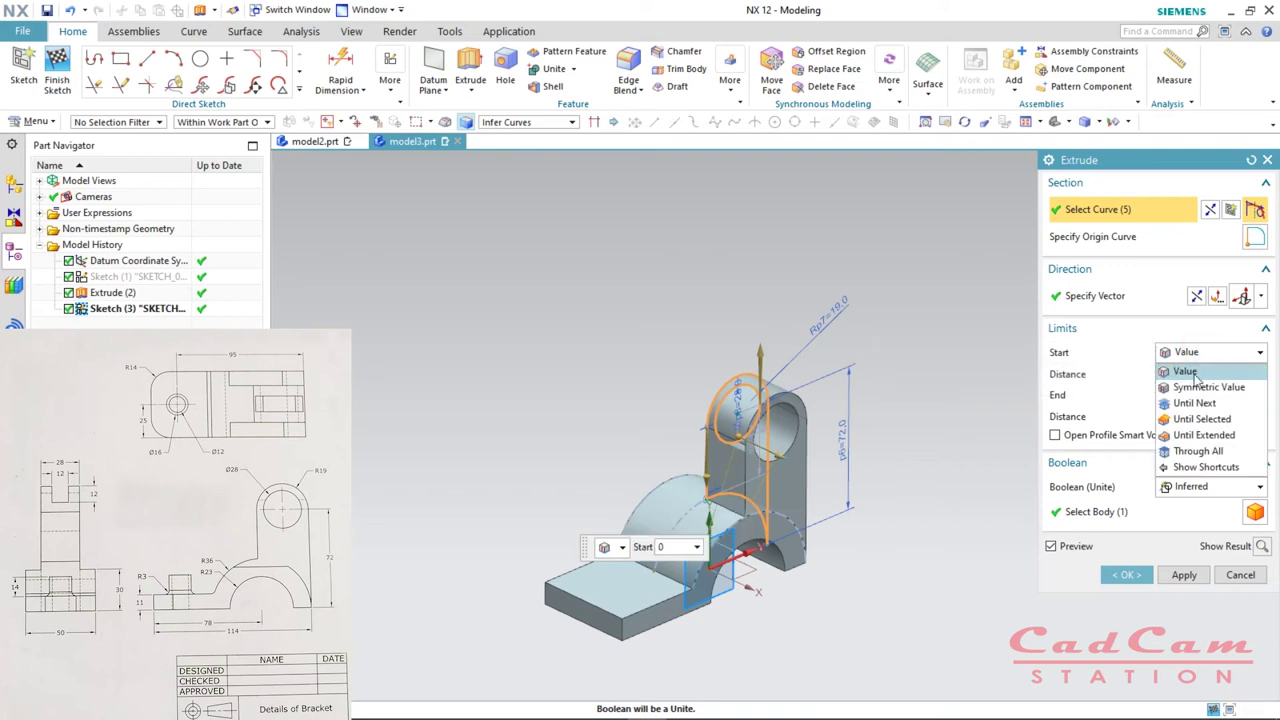
pyautogui.click(1190, 383)
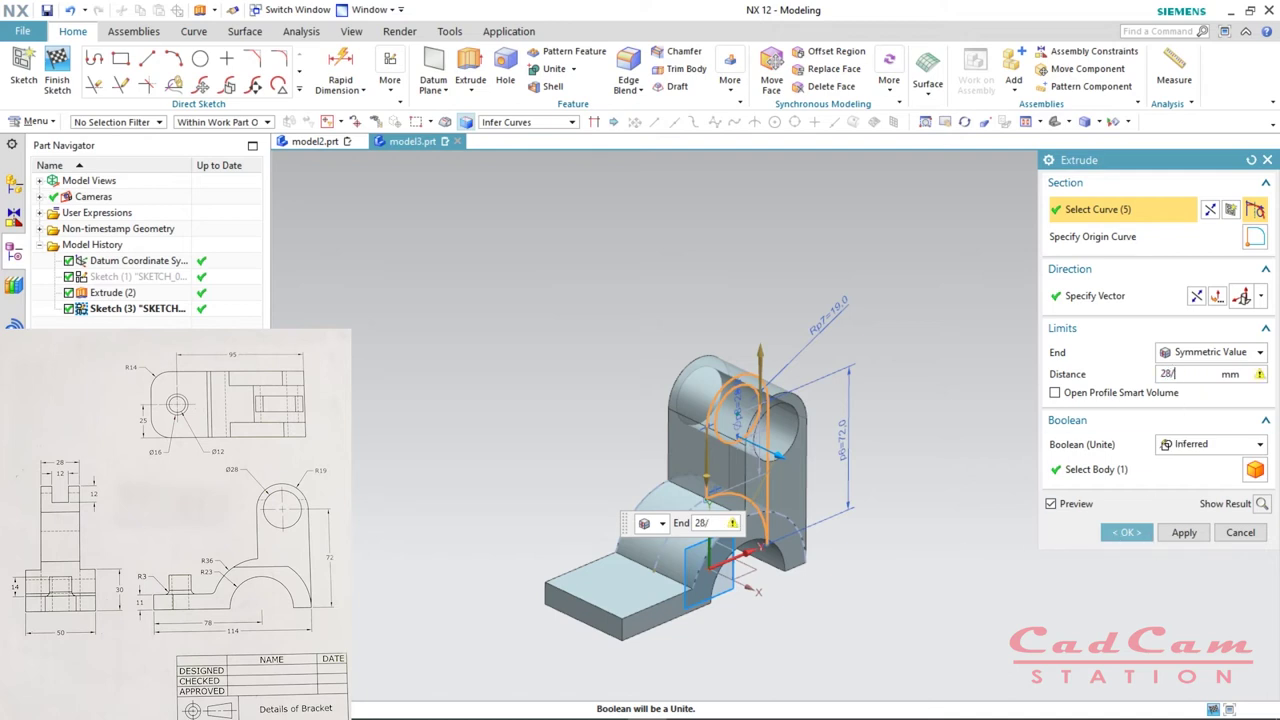
pyautogui.press('Return')
pyautogui.click(1135, 533)
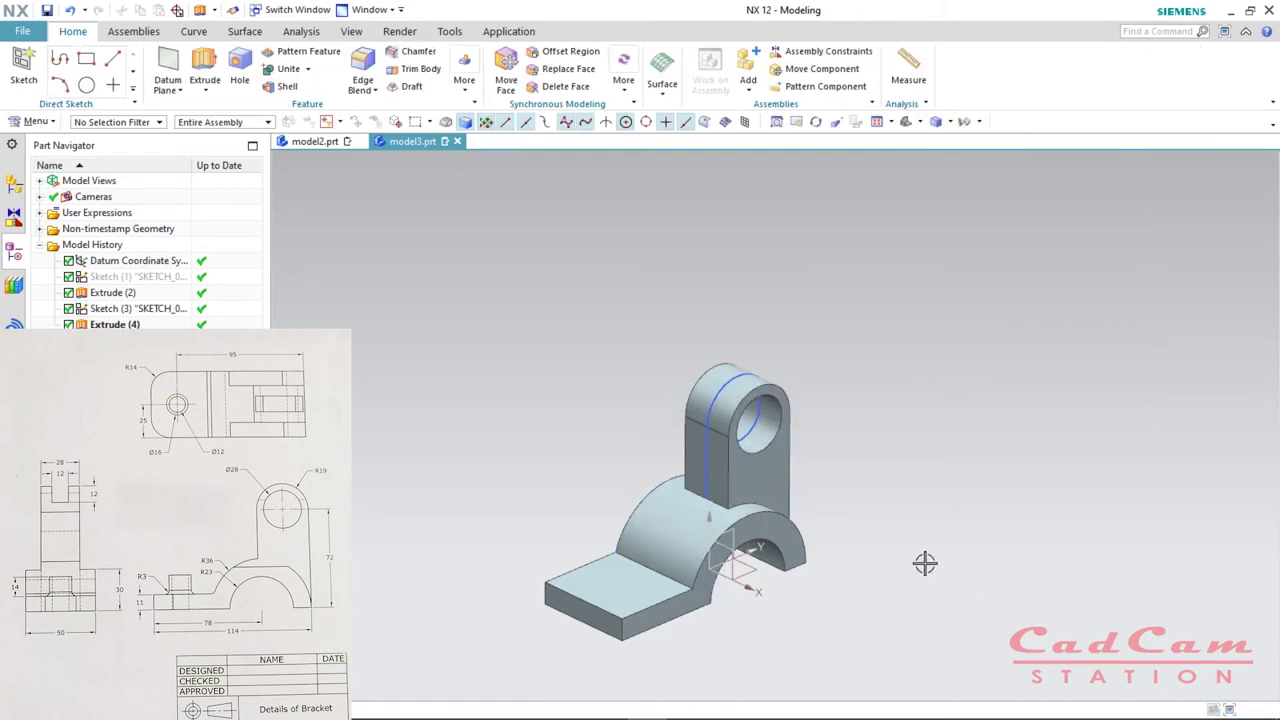
# - Hide the sketches so only the solid body and datum coordinate system are displayed
pyautogui.hotkey('ctrl', 'w')
pyautogui.click(1225, 280)
pyautogui.press('Escape')
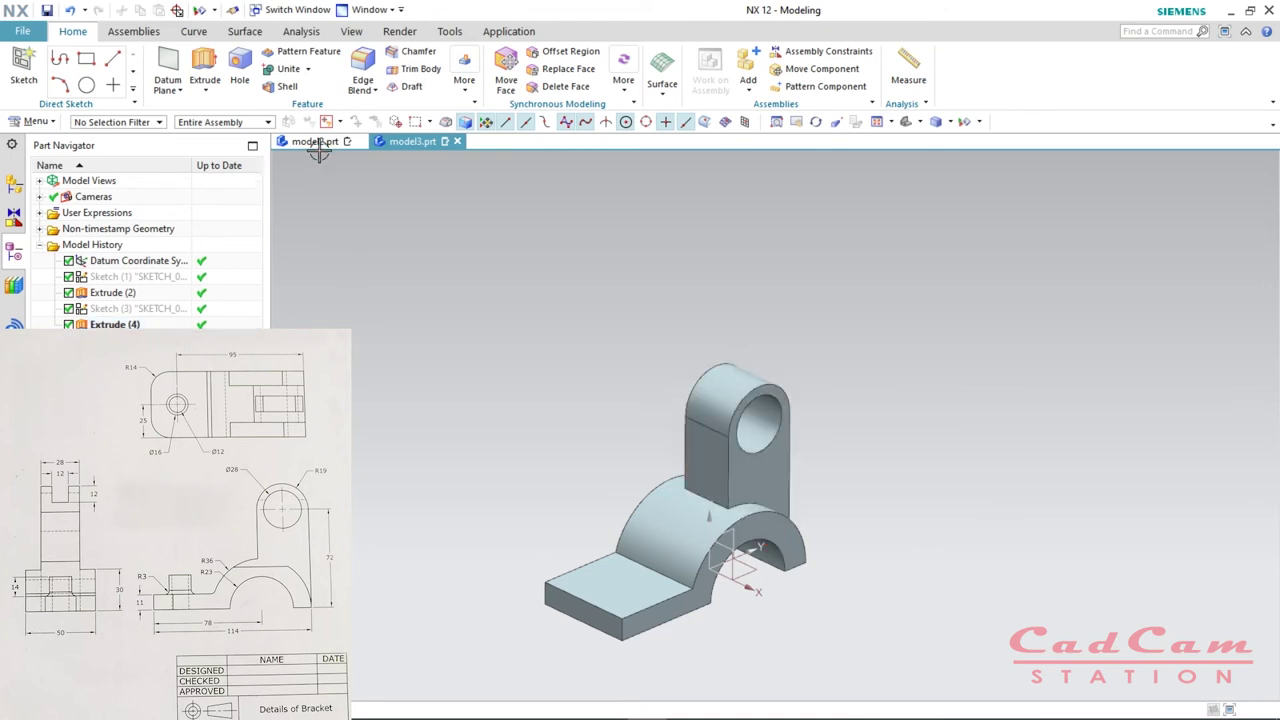
# - Examine the finished bracket in model2.prt, including the upright's slot, and return to model3.prt
pyautogui.click(319, 144)
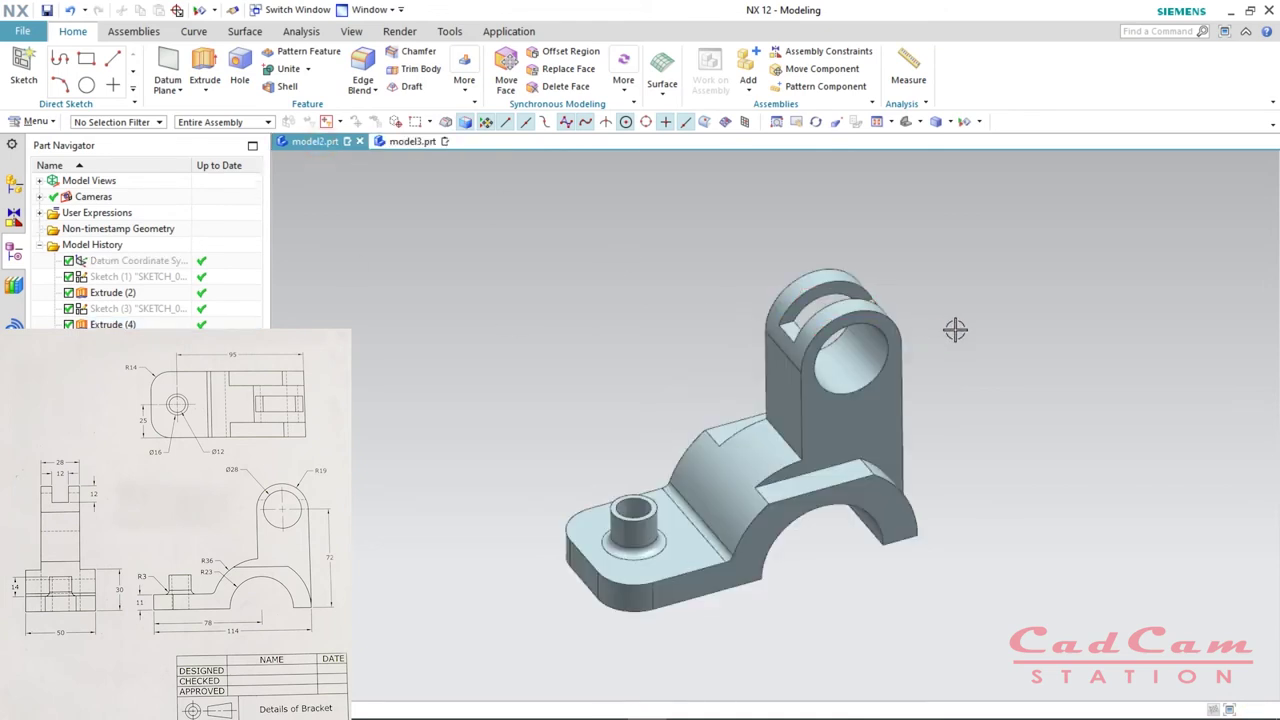
pyautogui.moveTo(861, 455); pyautogui.dragTo(875, 462, button='middle')
pyautogui.moveTo(1038, 481); pyautogui.dragTo(968, 514, button='middle')
pyautogui.click(421, 144)
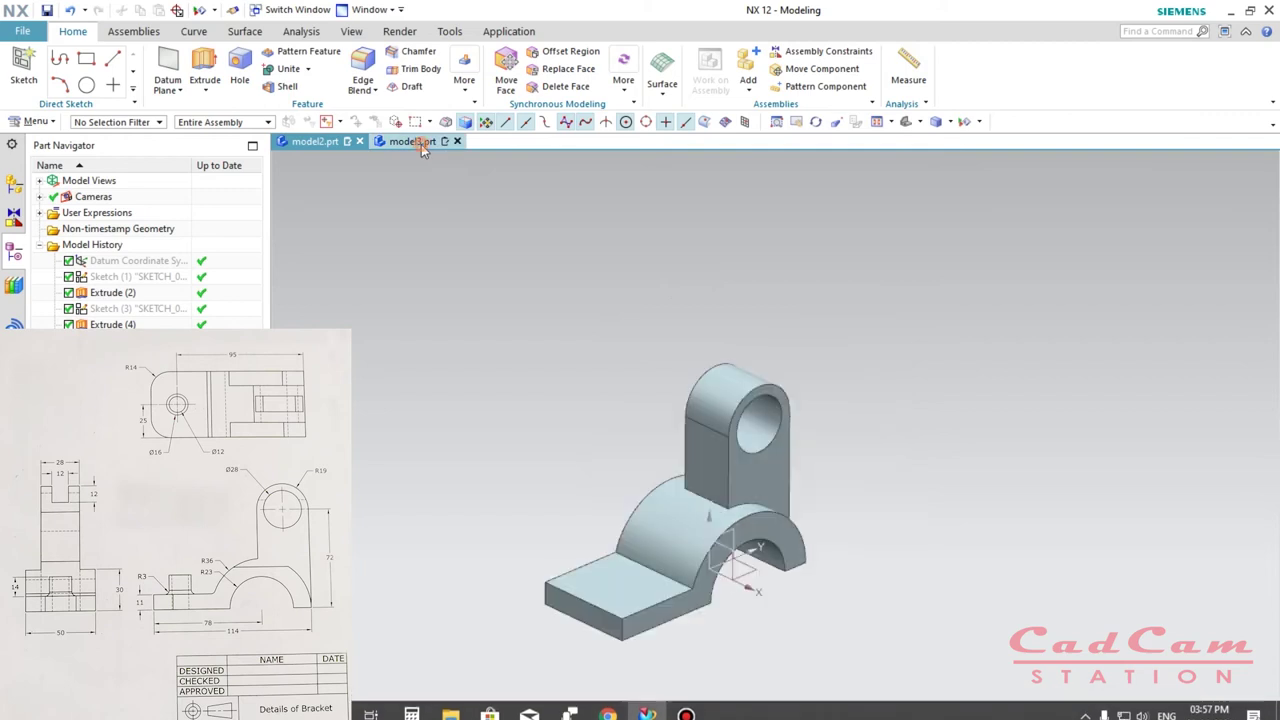
# - Start a new sketch on the upright's flat outer end face, using the work part origin
pyautogui.moveTo(868, 472); pyautogui.dragTo(719, 484, button='middle')
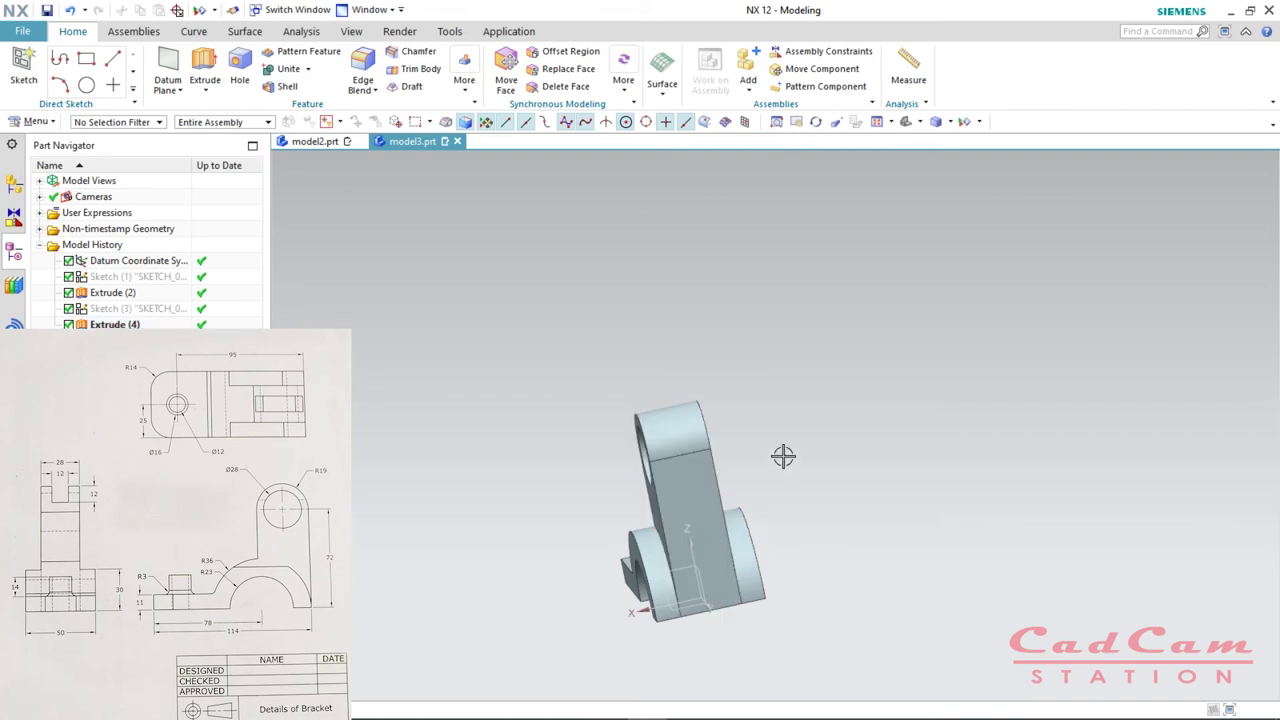
pyautogui.moveTo(787, 470); pyautogui.dragTo(733, 482, button='middle')
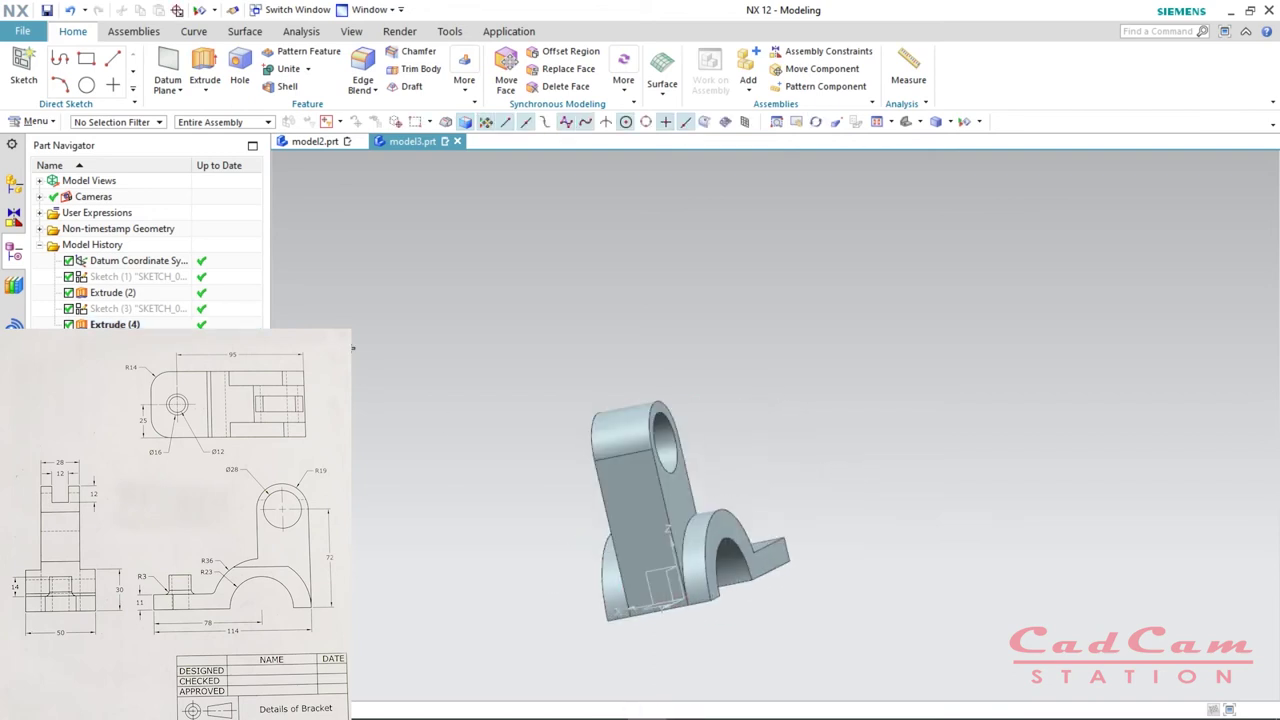
pyautogui.click(28, 77)
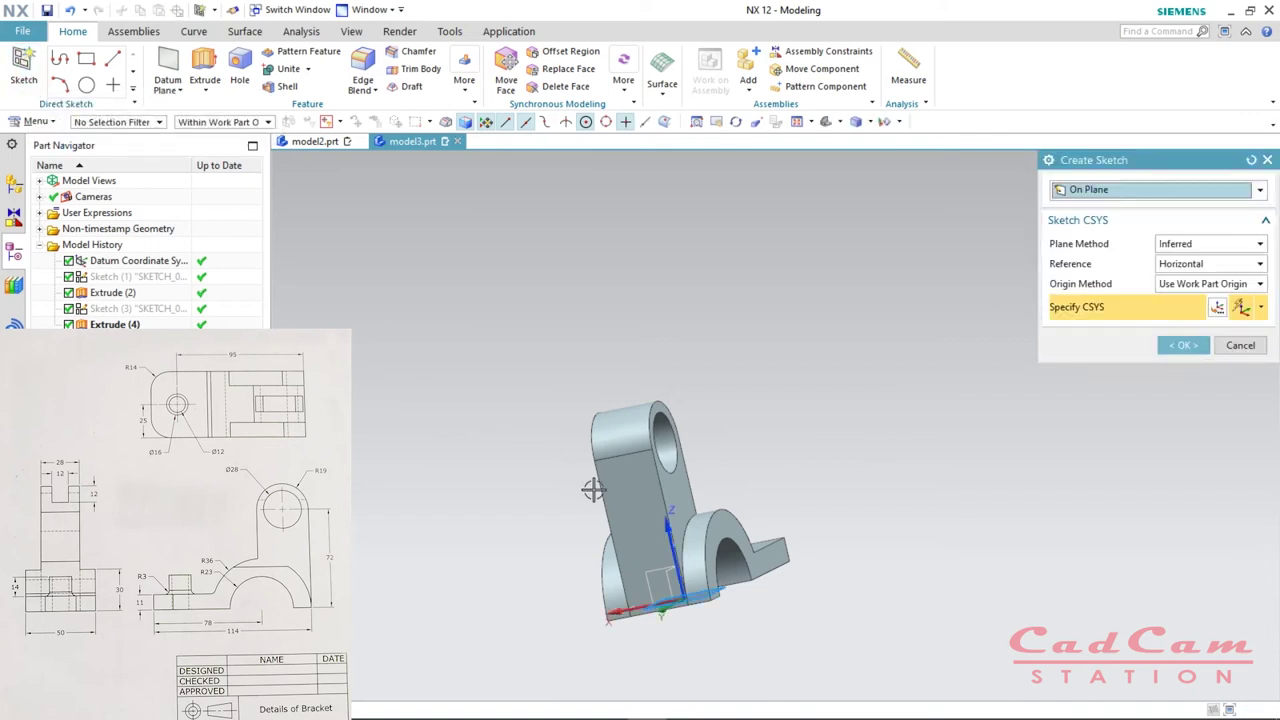
pyautogui.click(631, 486)
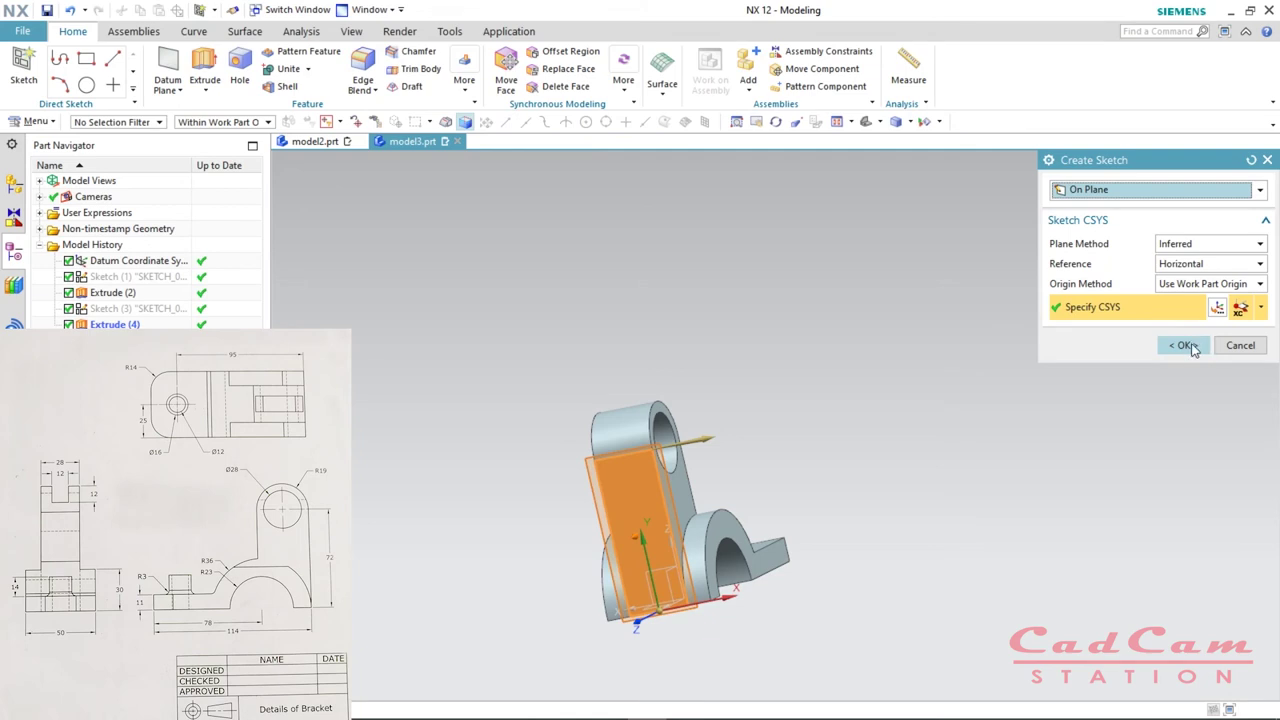
pyautogui.click(1186, 345)
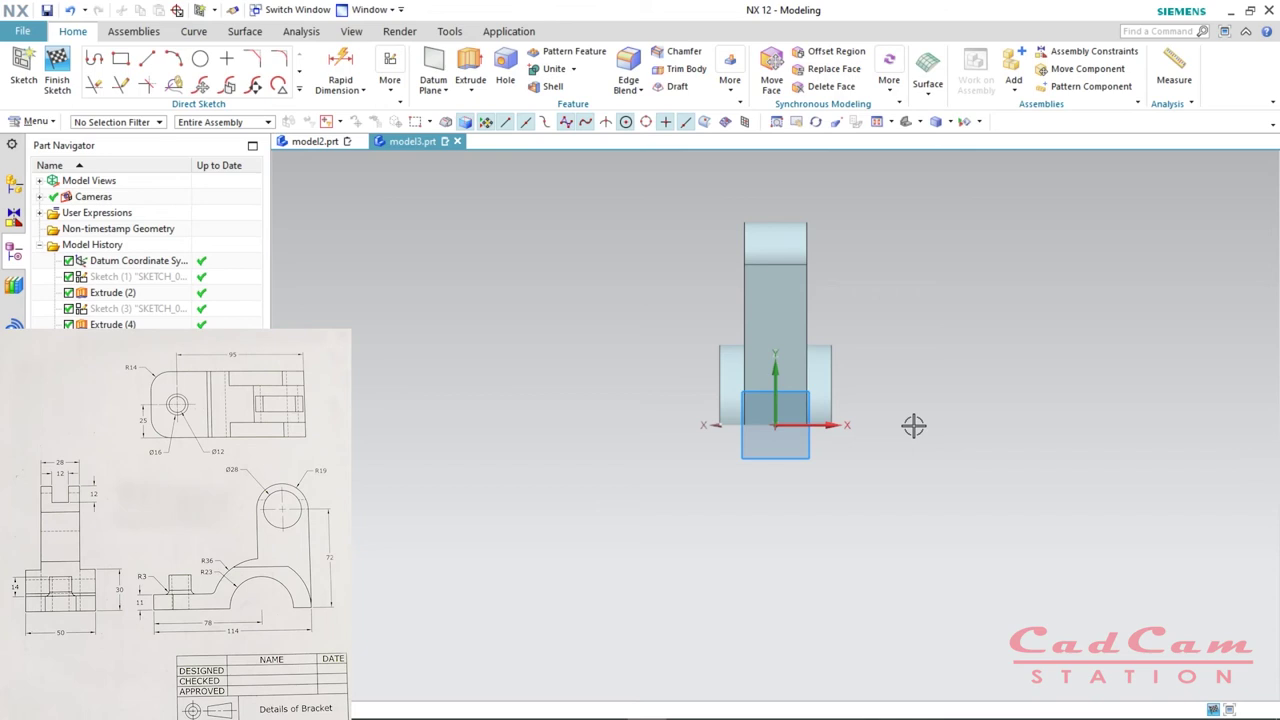
# - Sketch a rectangle about 18 mm wide and 37 mm high across the upright's top end
pyautogui.scroll(4, 806, 188)
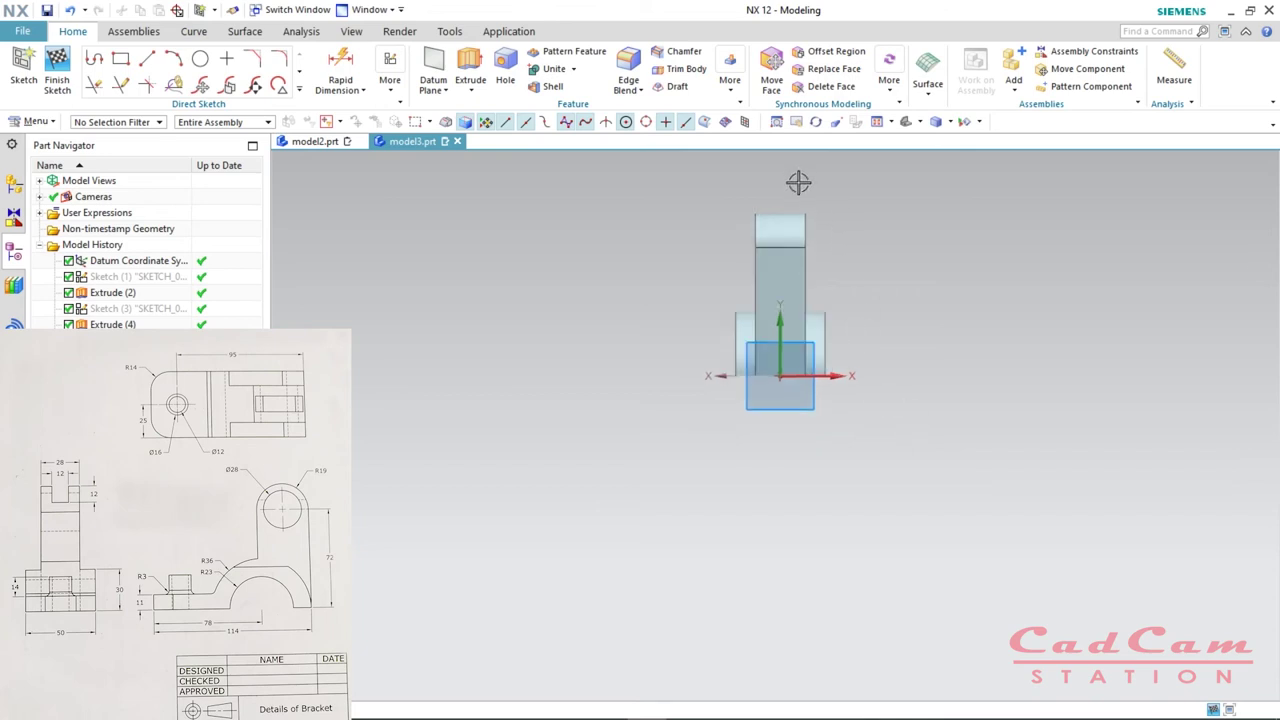
pyautogui.click(120, 59)
pyautogui.click(120, 59)
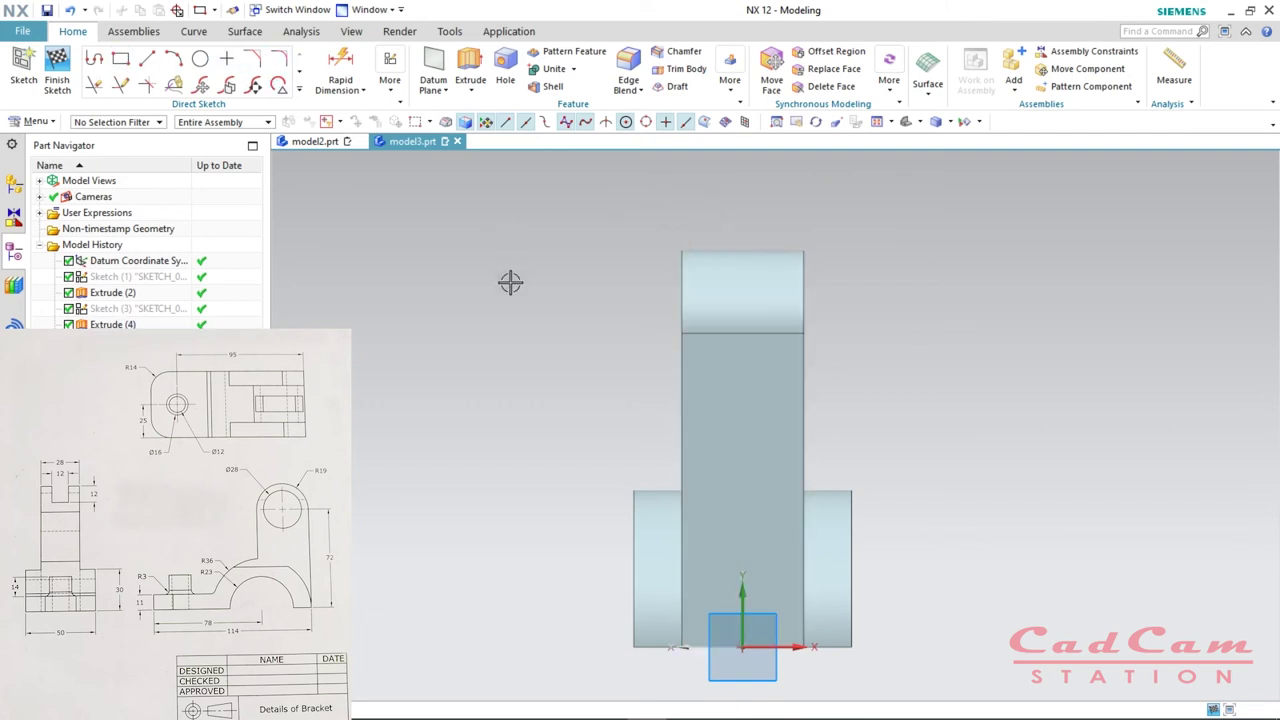
pyautogui.click(703, 215)
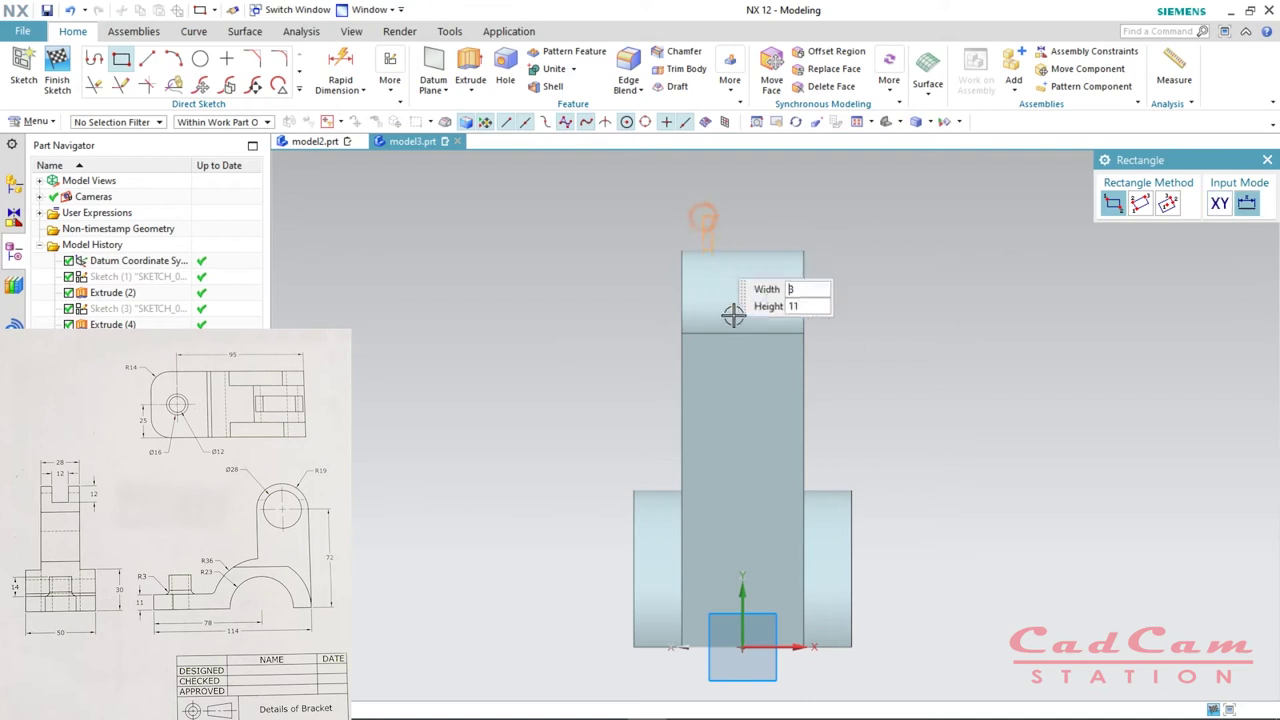
pyautogui.click(780, 374)
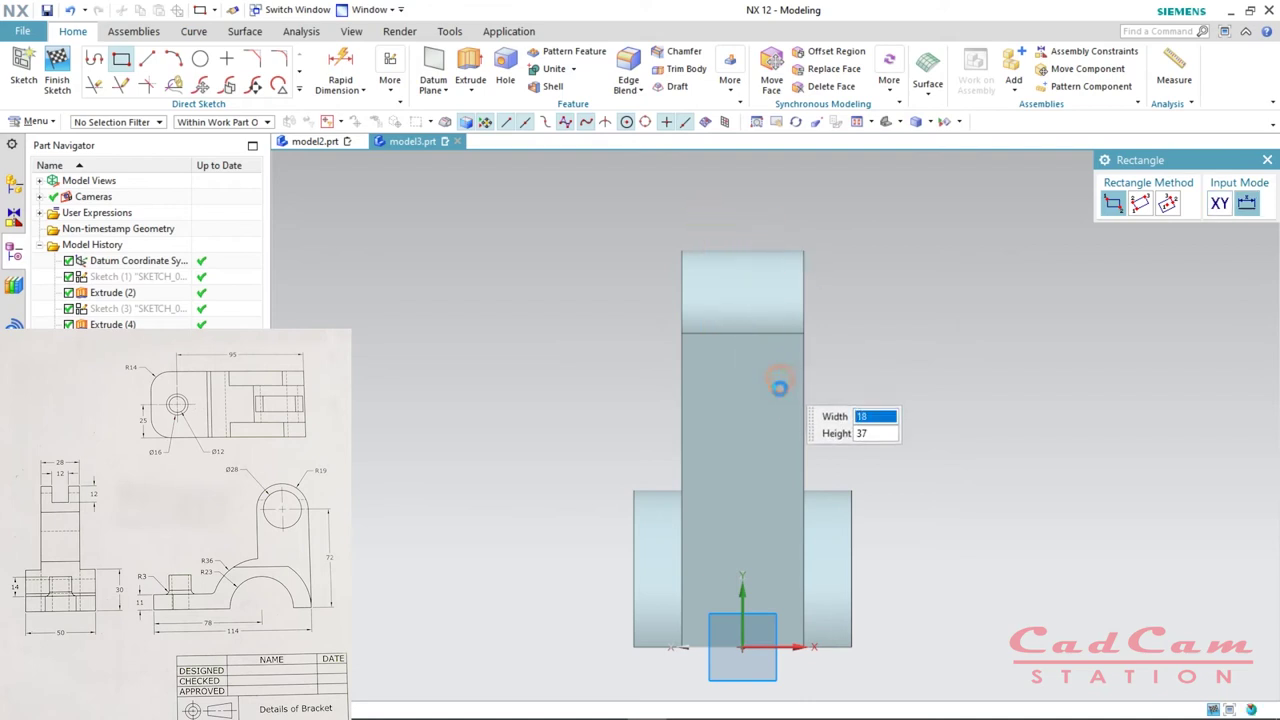
pyautogui.press('Escape')
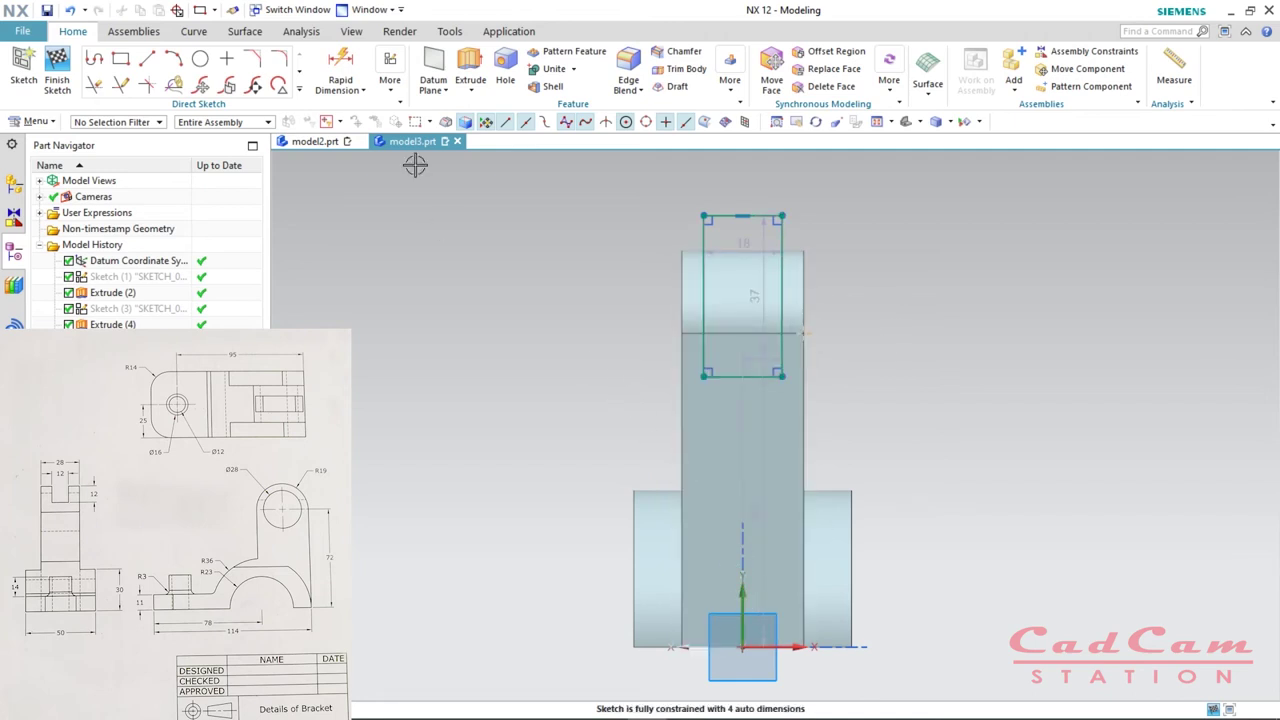
# - Make the rectangle's two vertical sides symmetric about the sketch's vertical axis
pyautogui.click(399, 88)
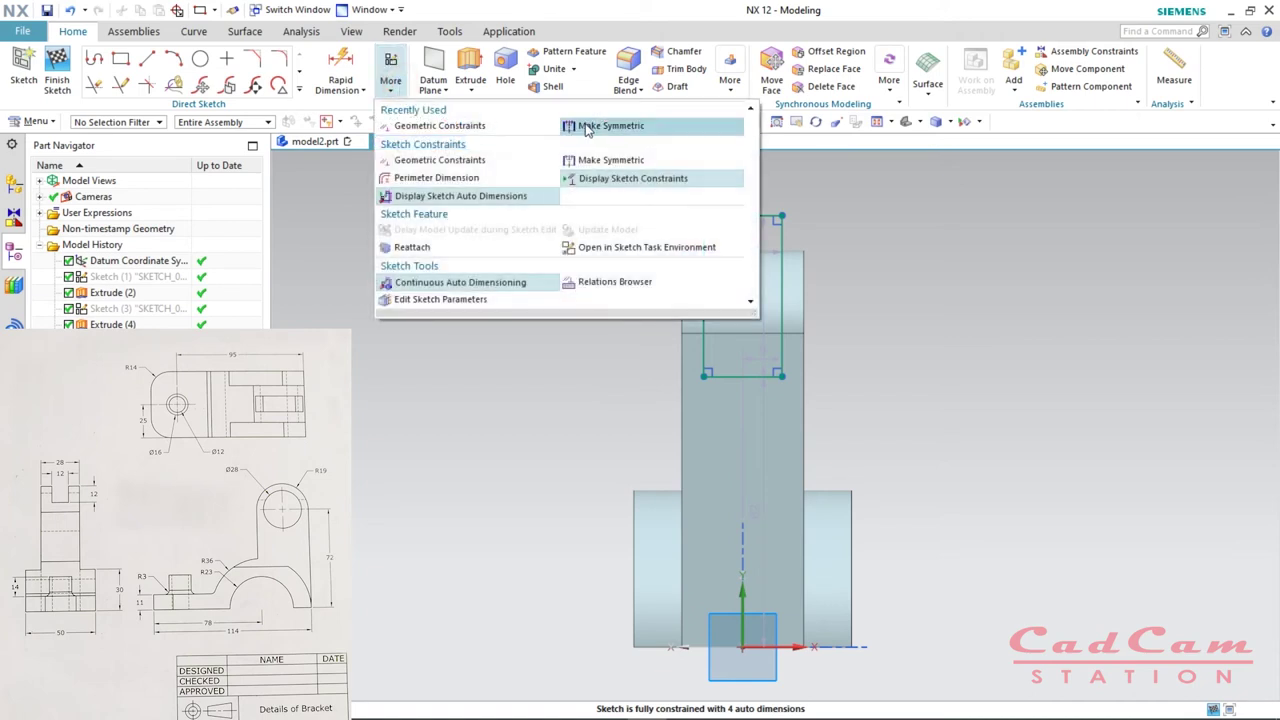
pyautogui.click(600, 127)
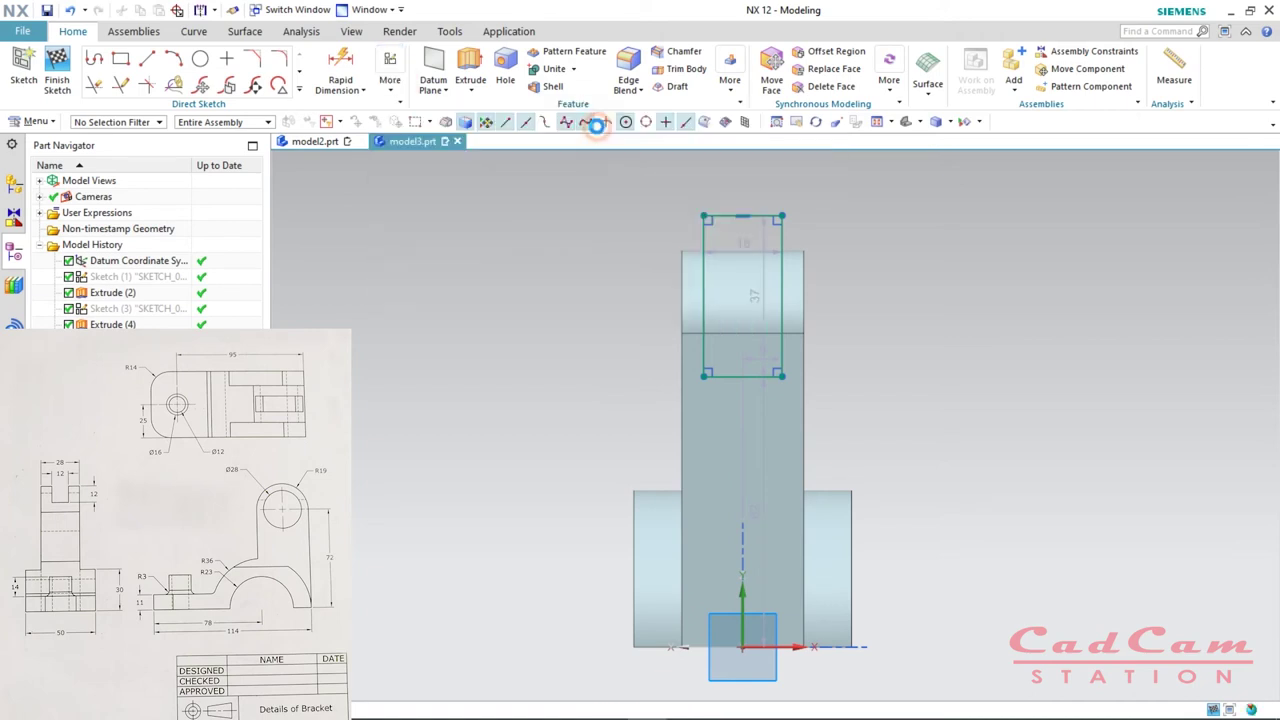
pyautogui.click(785, 272)
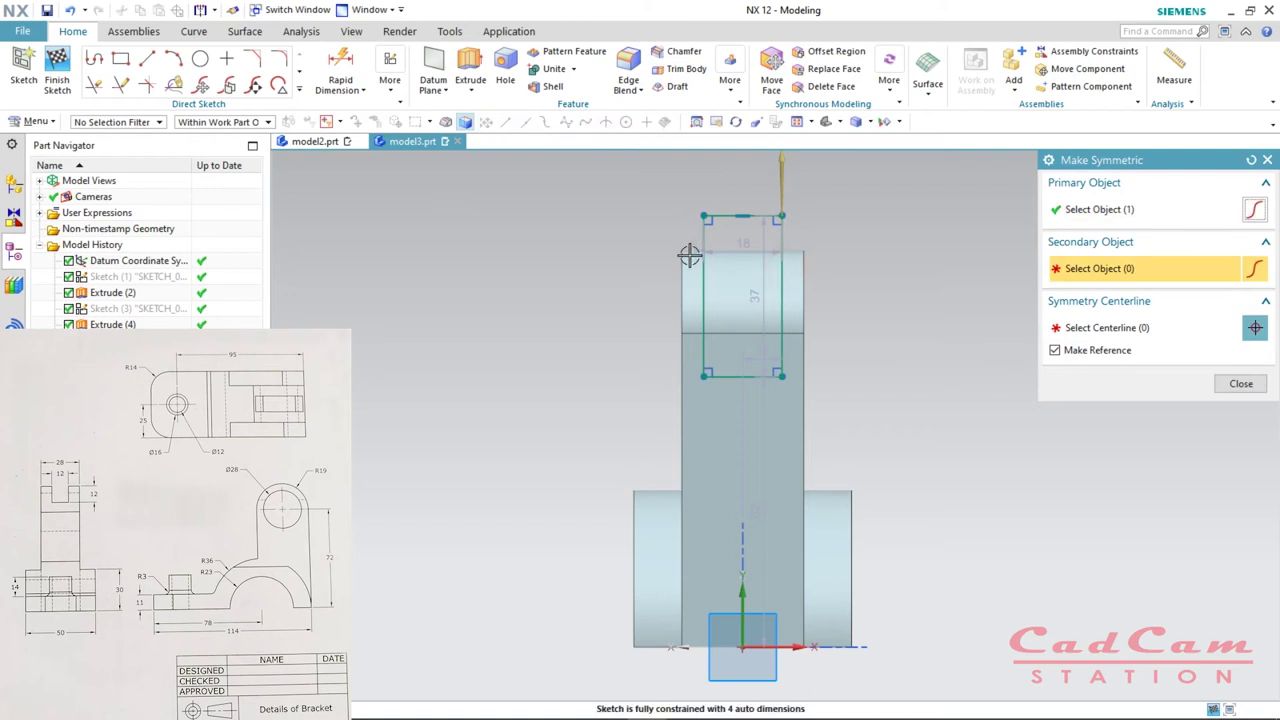
pyautogui.click(706, 241)
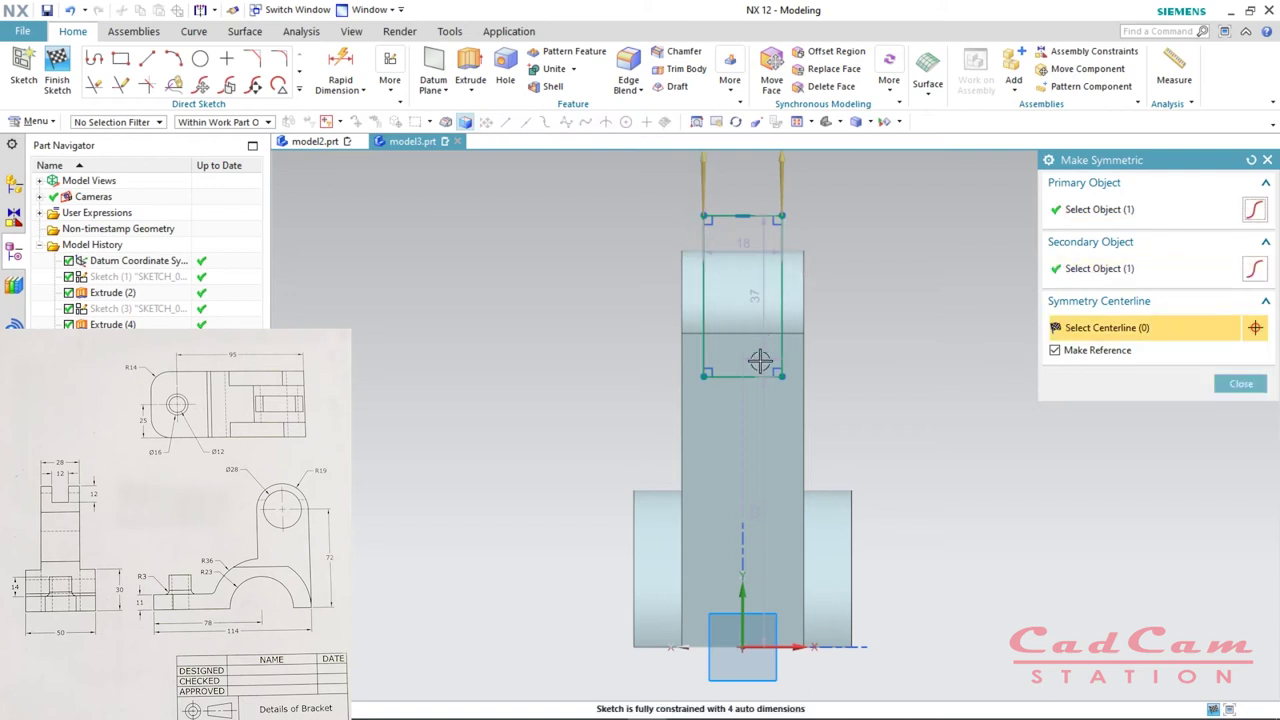
pyautogui.click(741, 601)
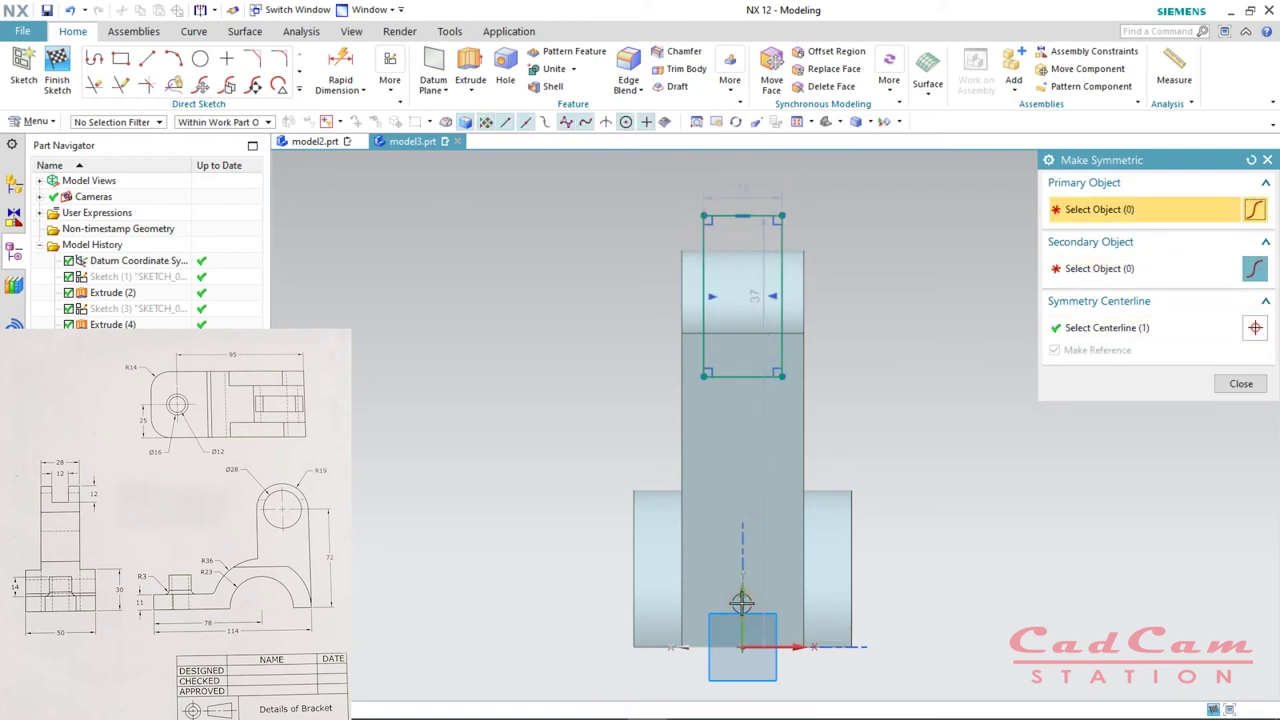
pyautogui.click(1241, 384)
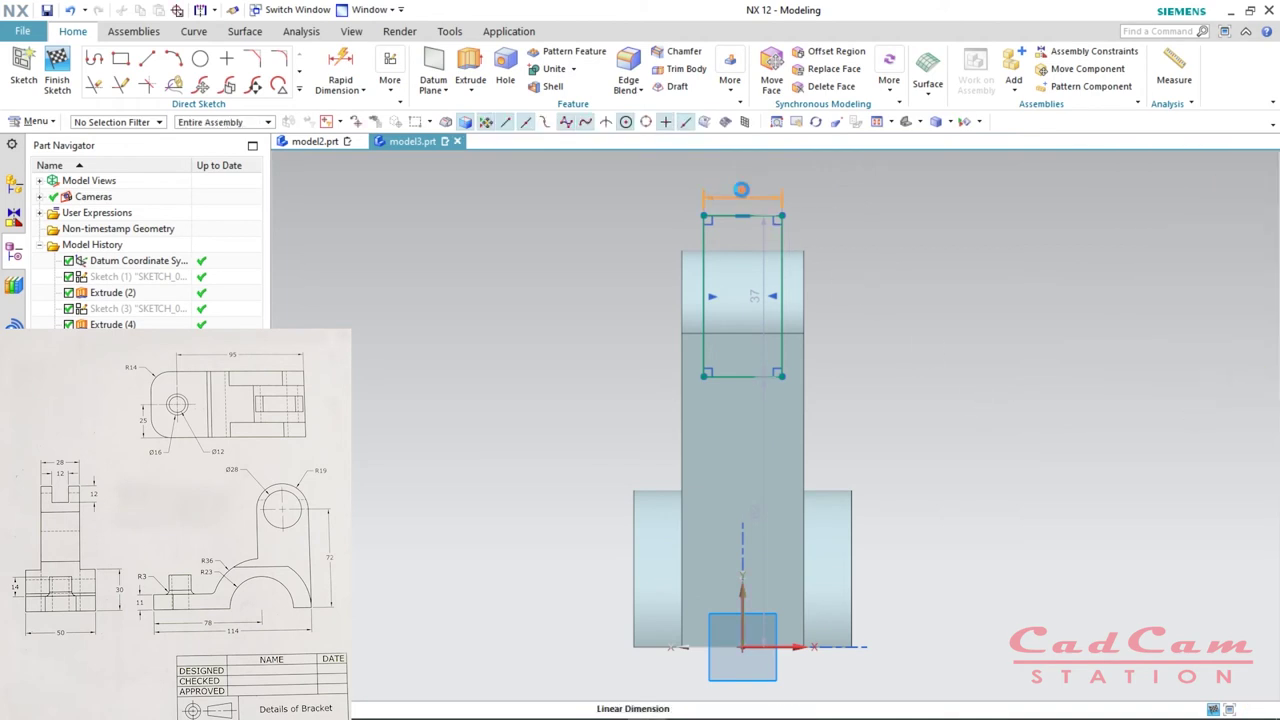
# - Set the rectangle's width to 12 mm
pyautogui.doubleClick(741, 189)
pyautogui.write('12')
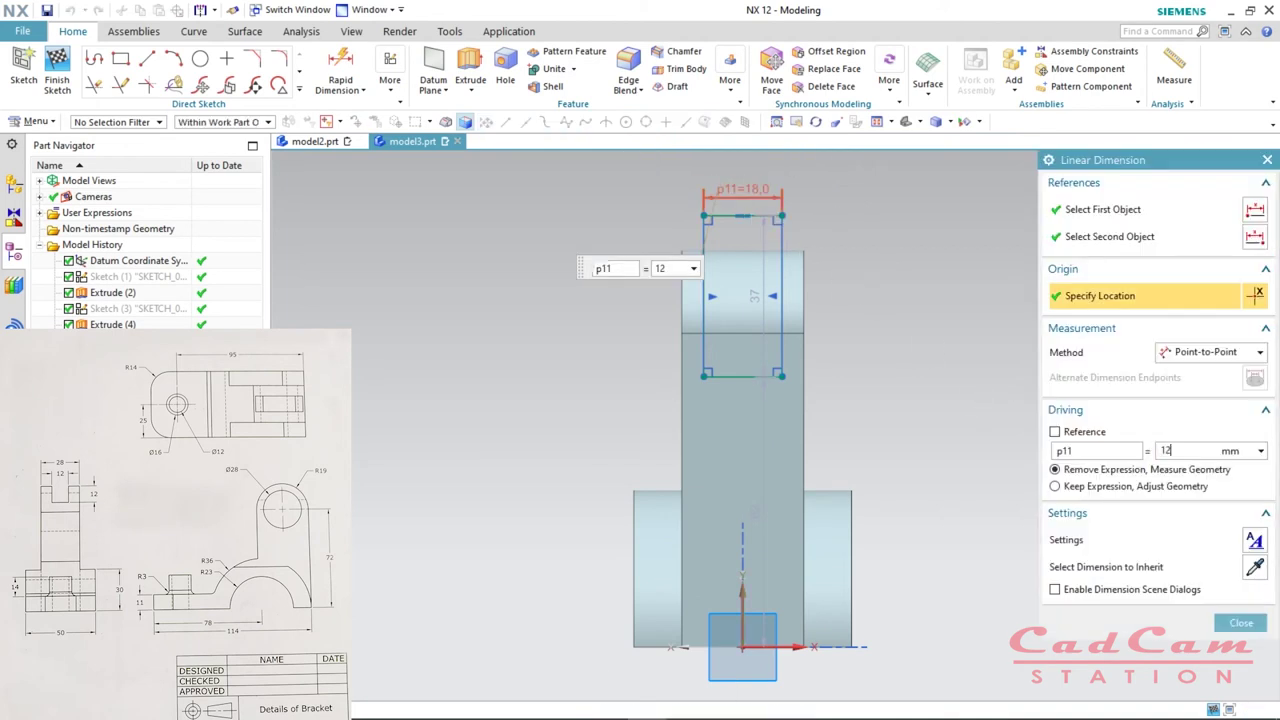
pyautogui.press('Return')
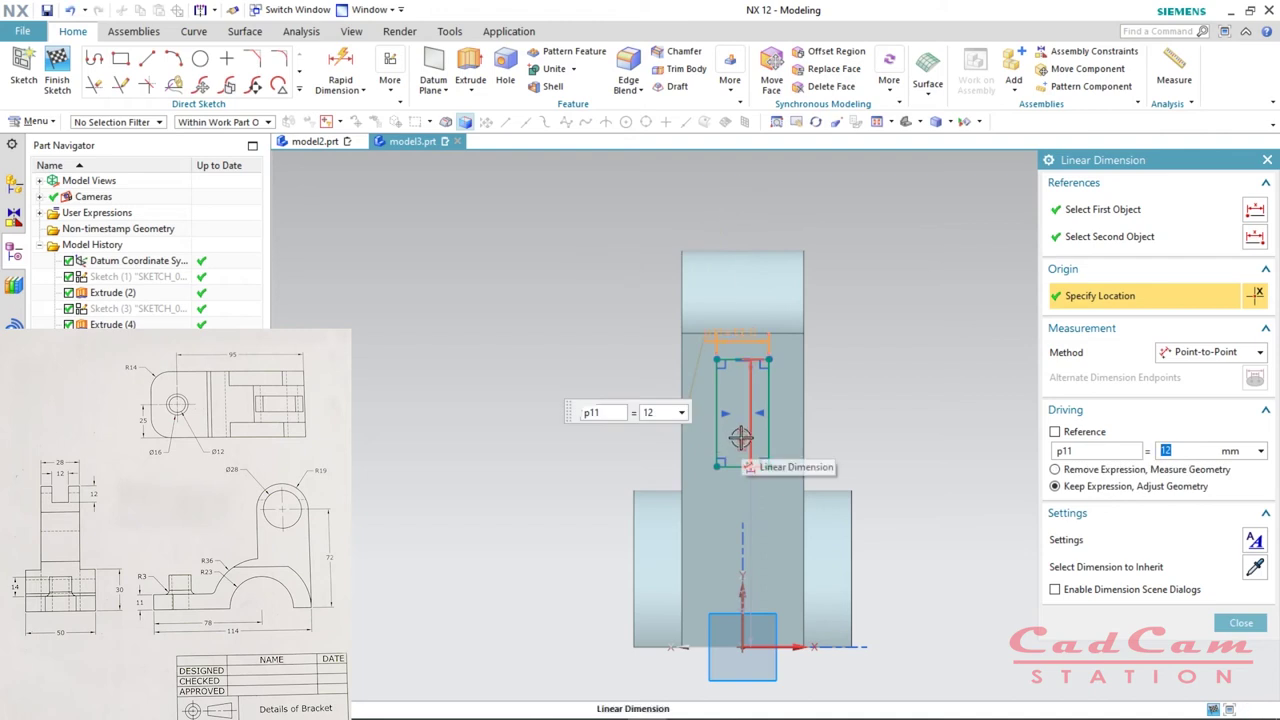
pyautogui.press('Escape')
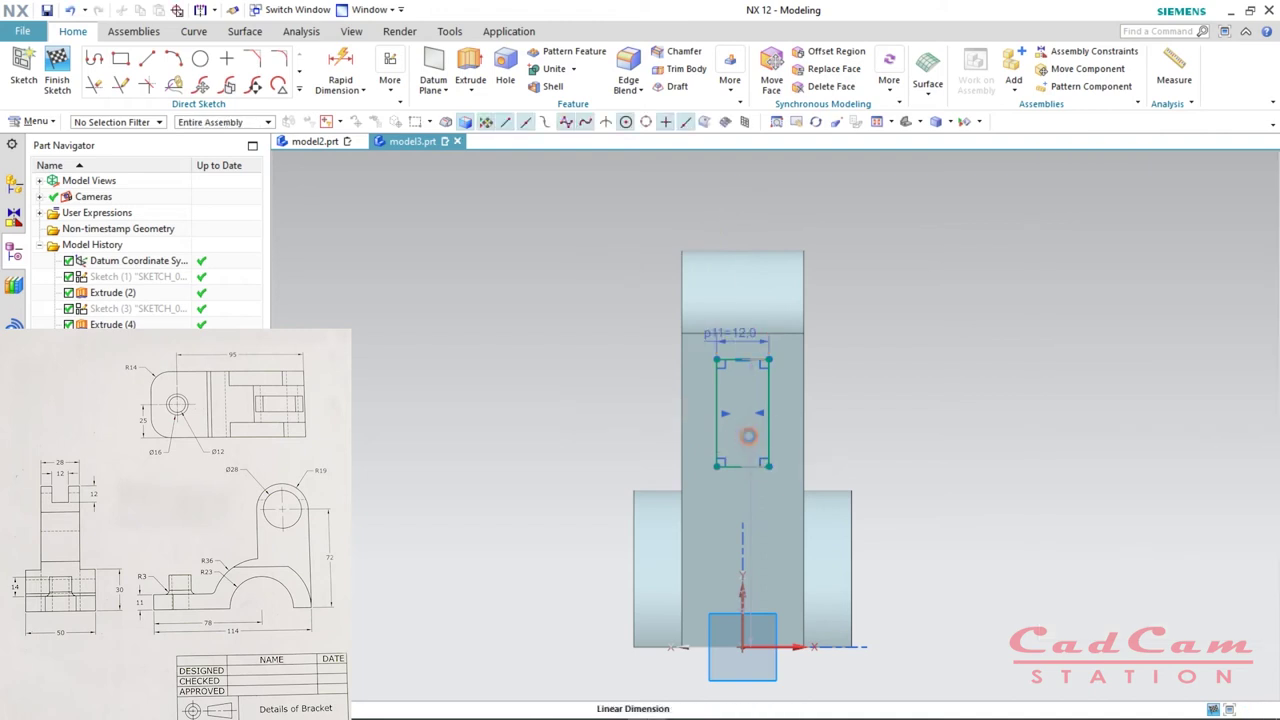
# - Set the rectangle's height to 12 mm and move the rectangle up so it overlaps the upright's top edge
pyautogui.click(766, 432)
pyautogui.click(750, 440)
pyautogui.write('12')
pyautogui.press('Return')
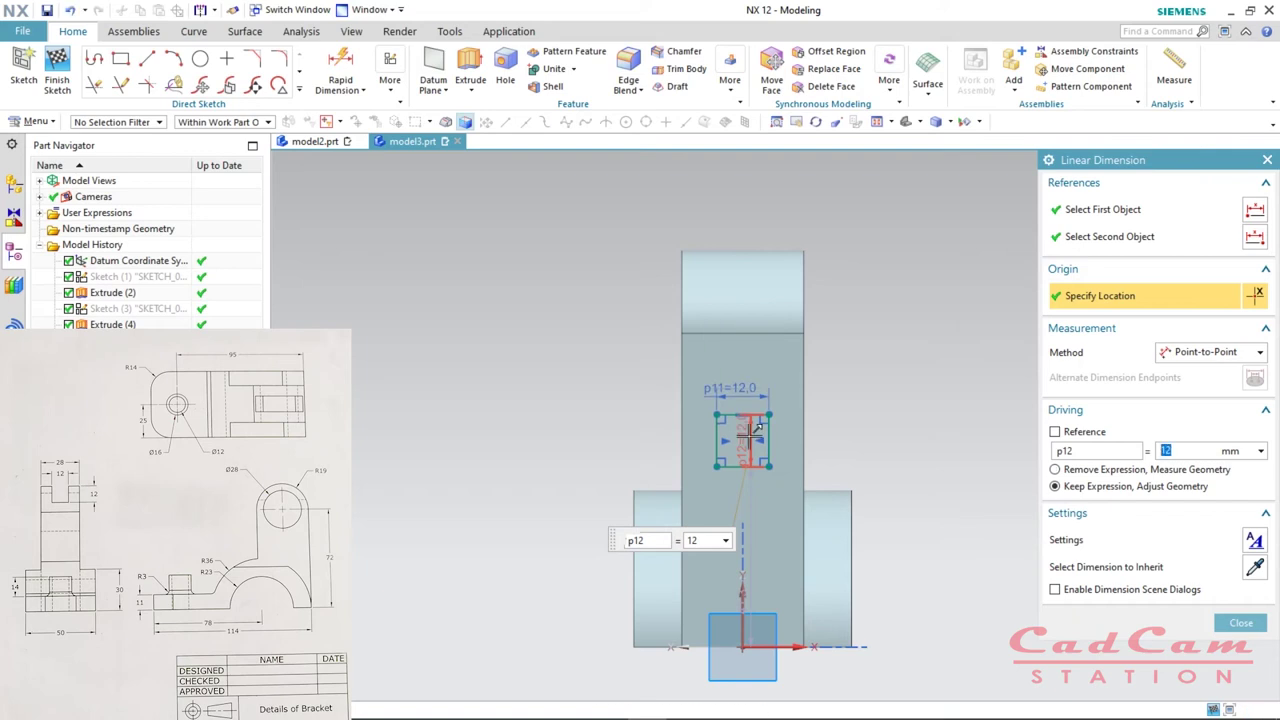
pyautogui.press('Escape')
pyautogui.moveTo(774, 390)
pyautogui.mouseDown()
pyautogui.moveTo(766, 209)
pyautogui.moveTo(783, 251)
pyautogui.moveTo(787, 240)
pyautogui.mouseUp()
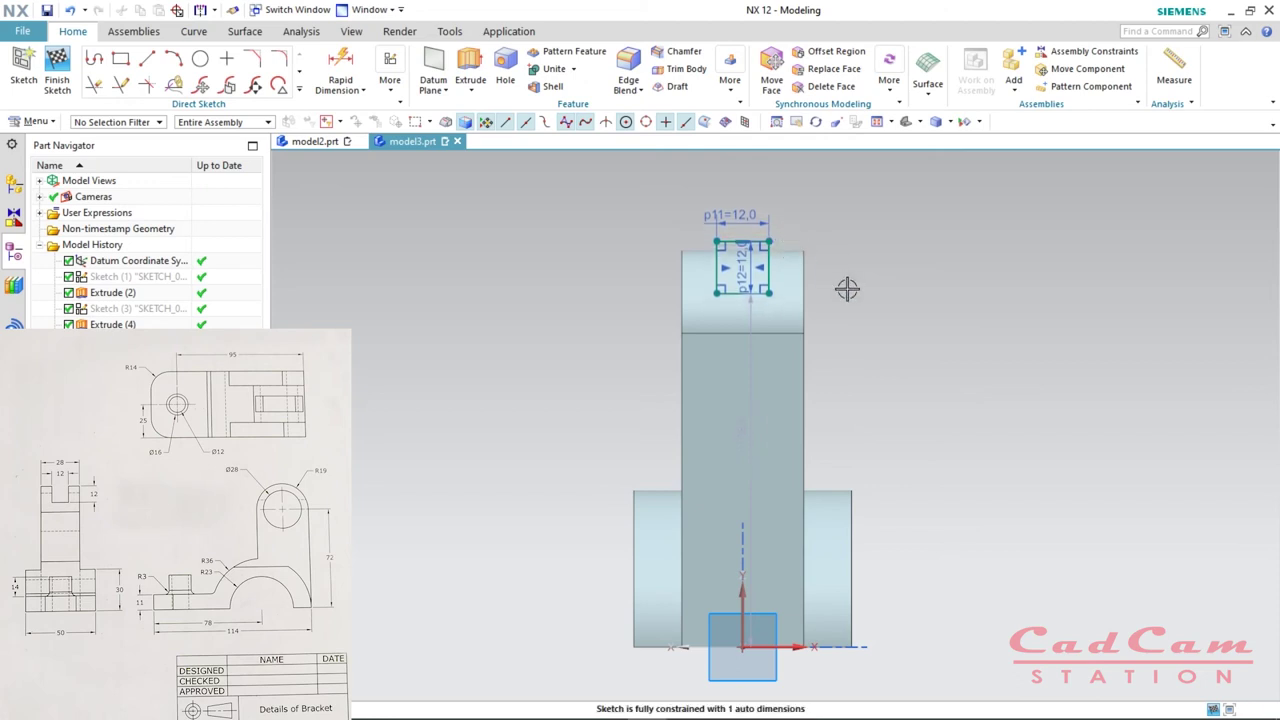
# - Project the four edges of the upright's curved top face into the slot sketch
pyautogui.click(301, 90)
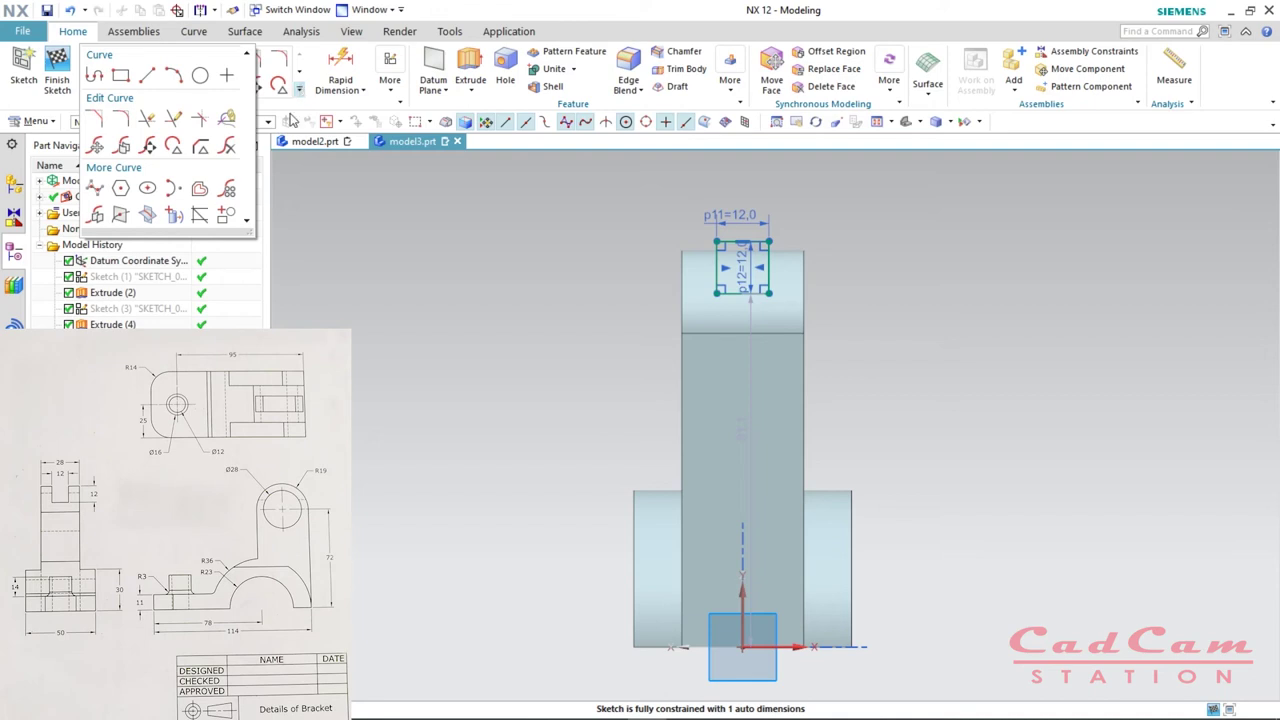
pyautogui.click(175, 216)
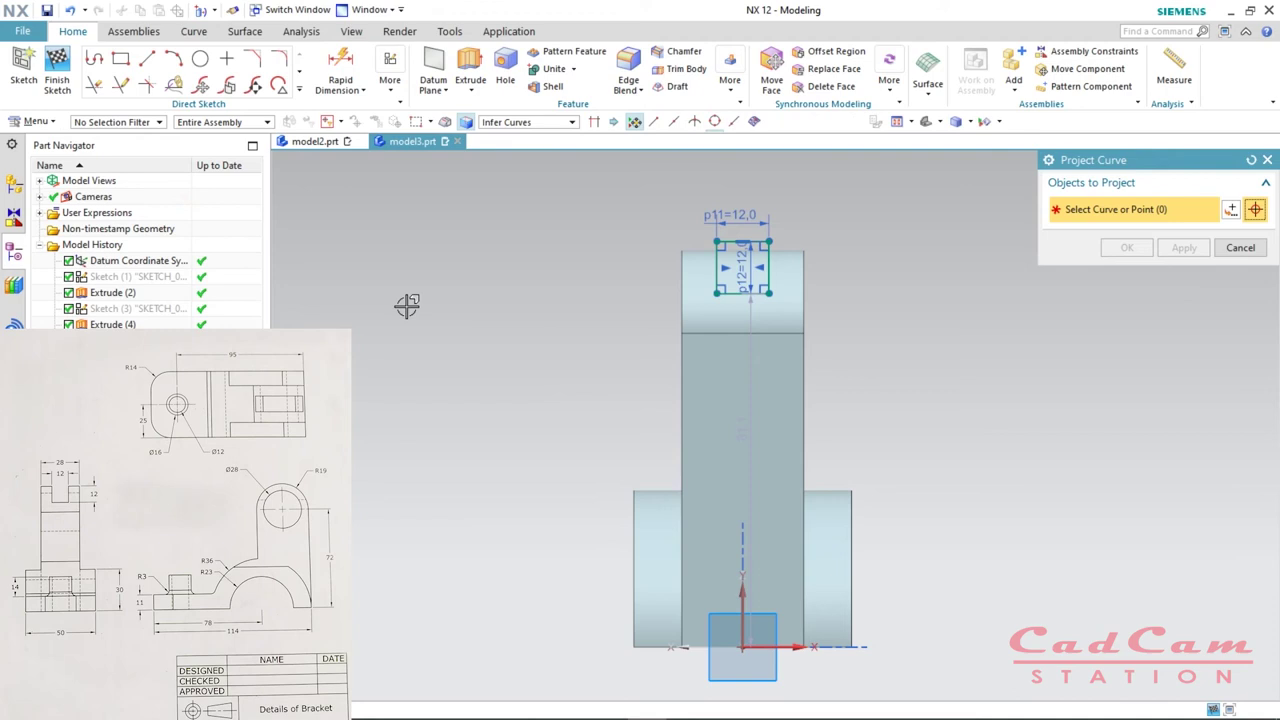
pyautogui.click(782, 320)
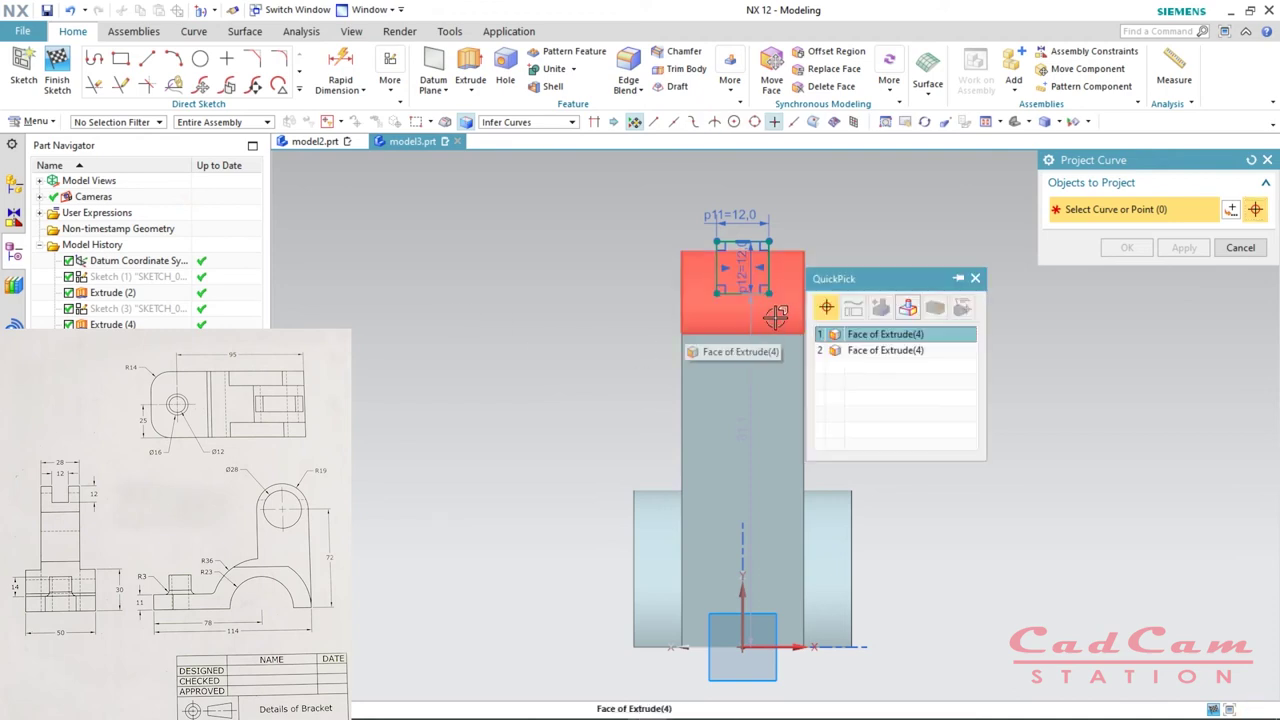
pyautogui.click(866, 334)
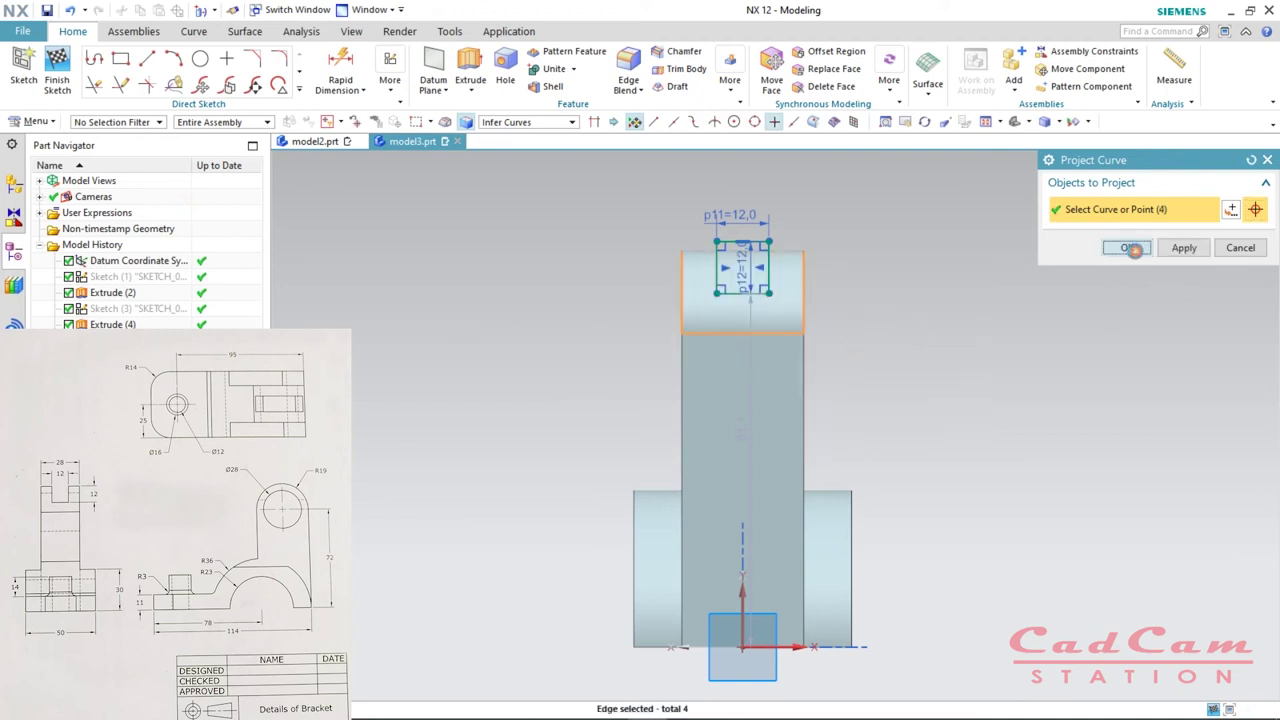
pyautogui.click(1127, 248)
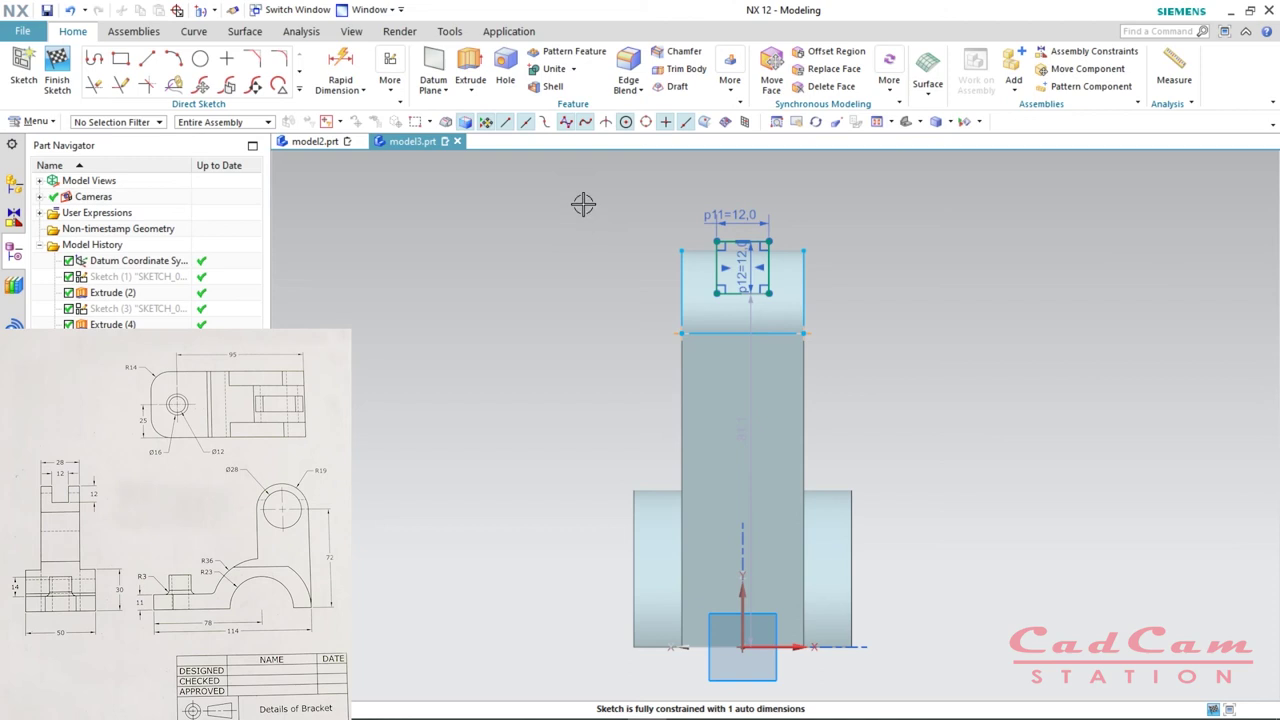
# - Apply a horizontal alignment constraint between the rectangle's upper corner and the upper endpoint of the adjacent projected edge
pyautogui.press('c')
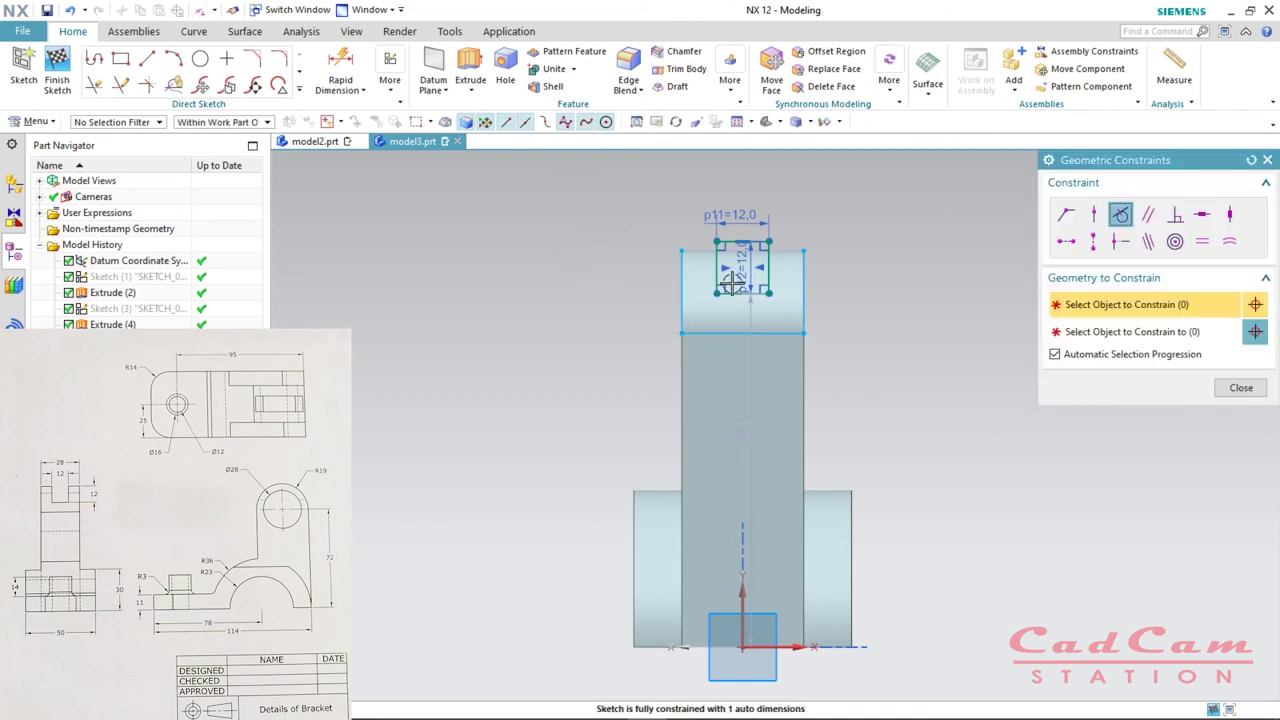
pyautogui.click(1066, 241)
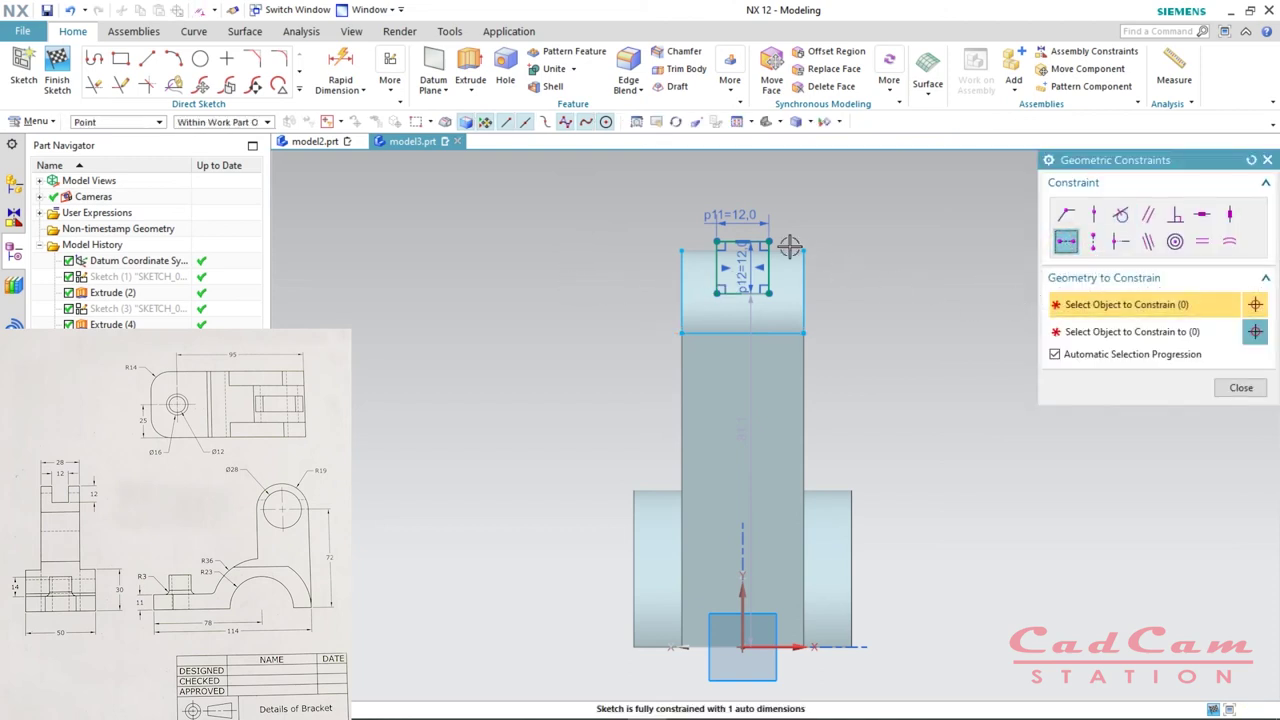
pyautogui.click(772, 241)
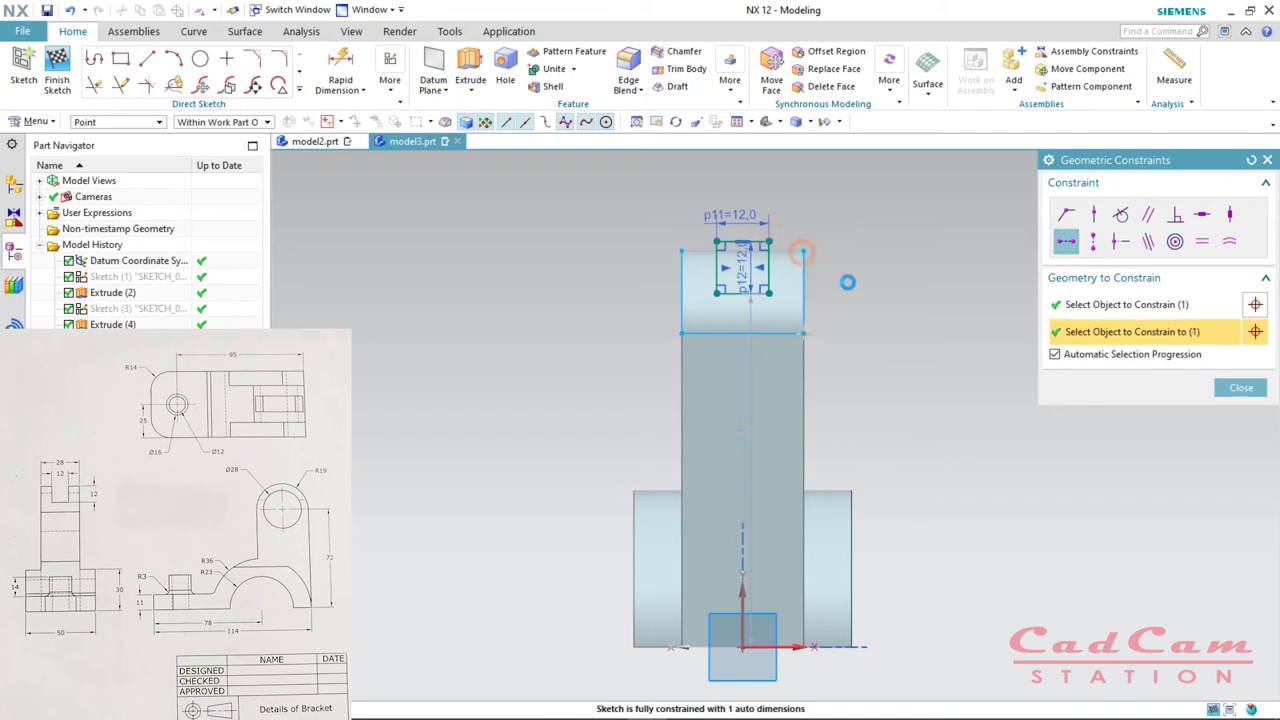
pyautogui.click(800, 251)
pyautogui.press('Escape')
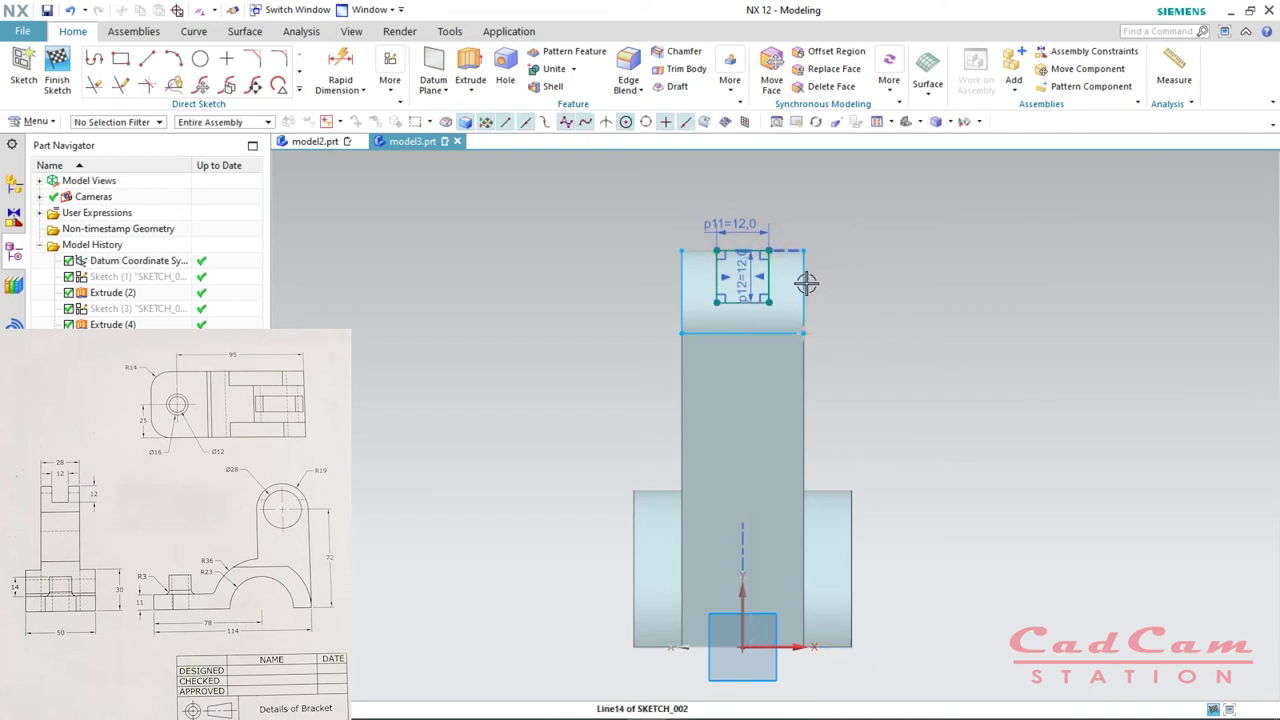
# - Convert the two vertical projected edge lines beside the slot rectangle to reference lines
pyautogui.click(805, 274)
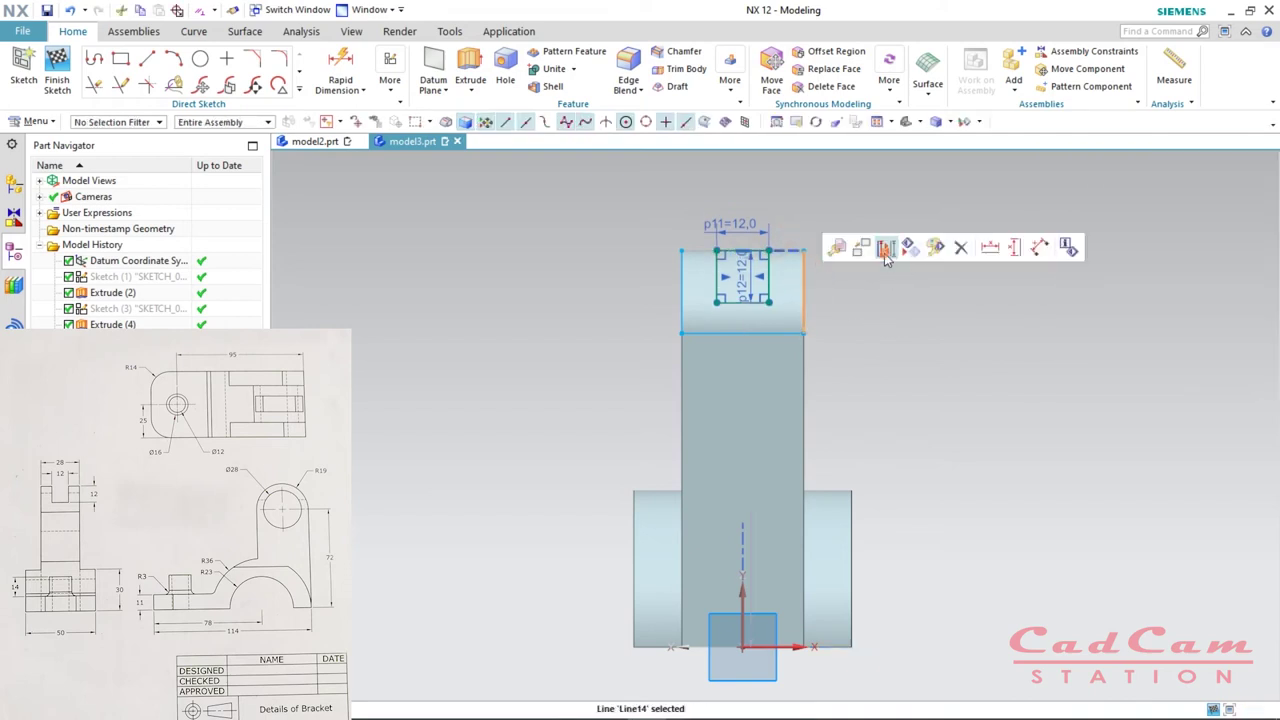
pyautogui.click(885, 249)
pyautogui.click(764, 332)
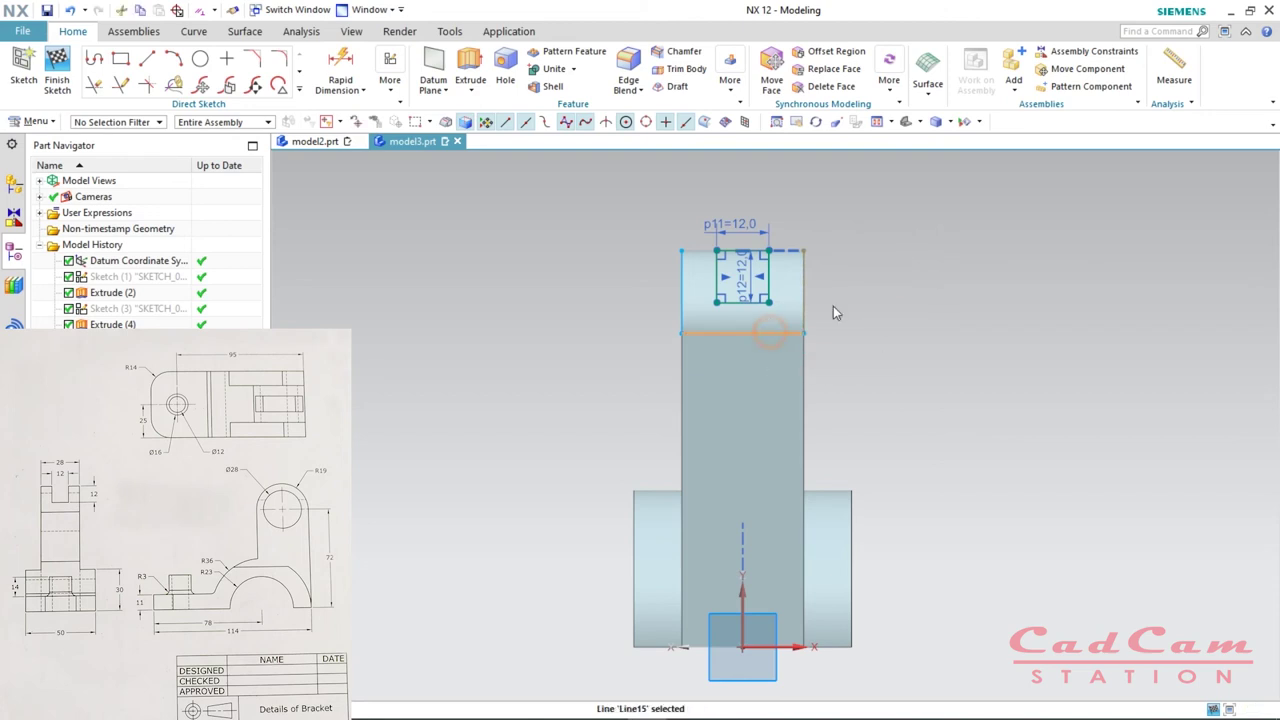
pyautogui.click(852, 304)
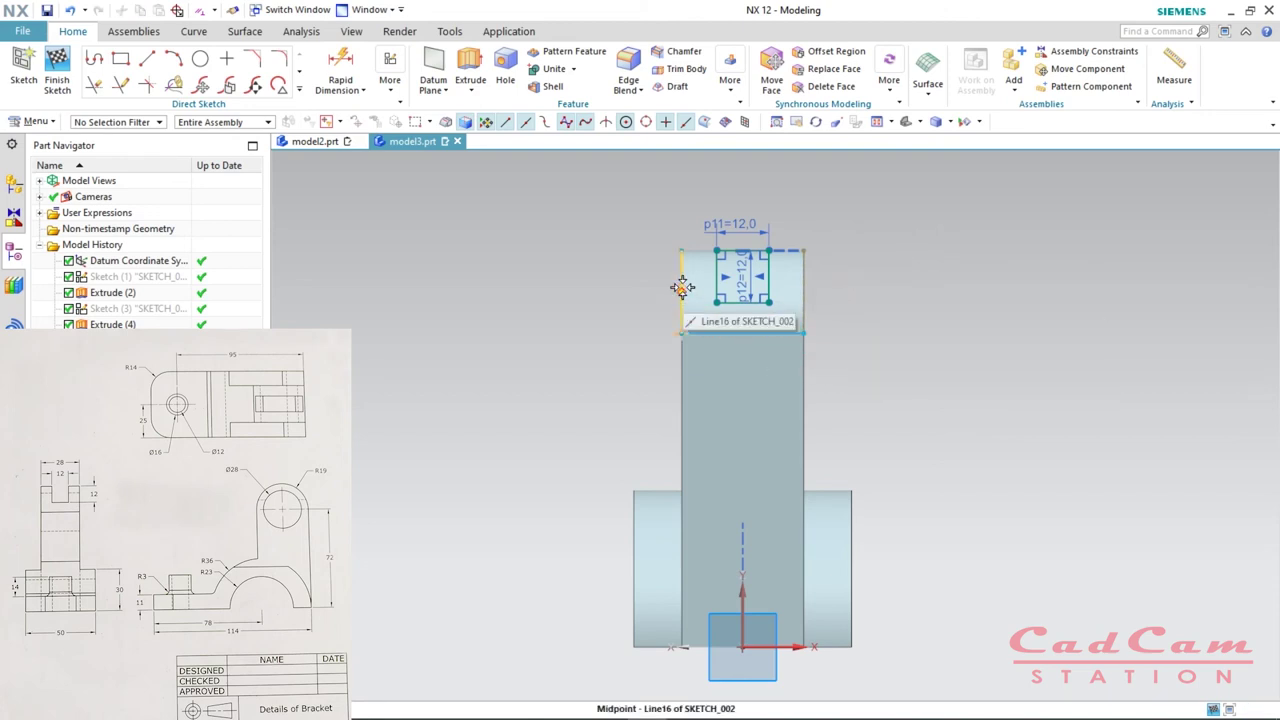
pyautogui.click(681, 278)
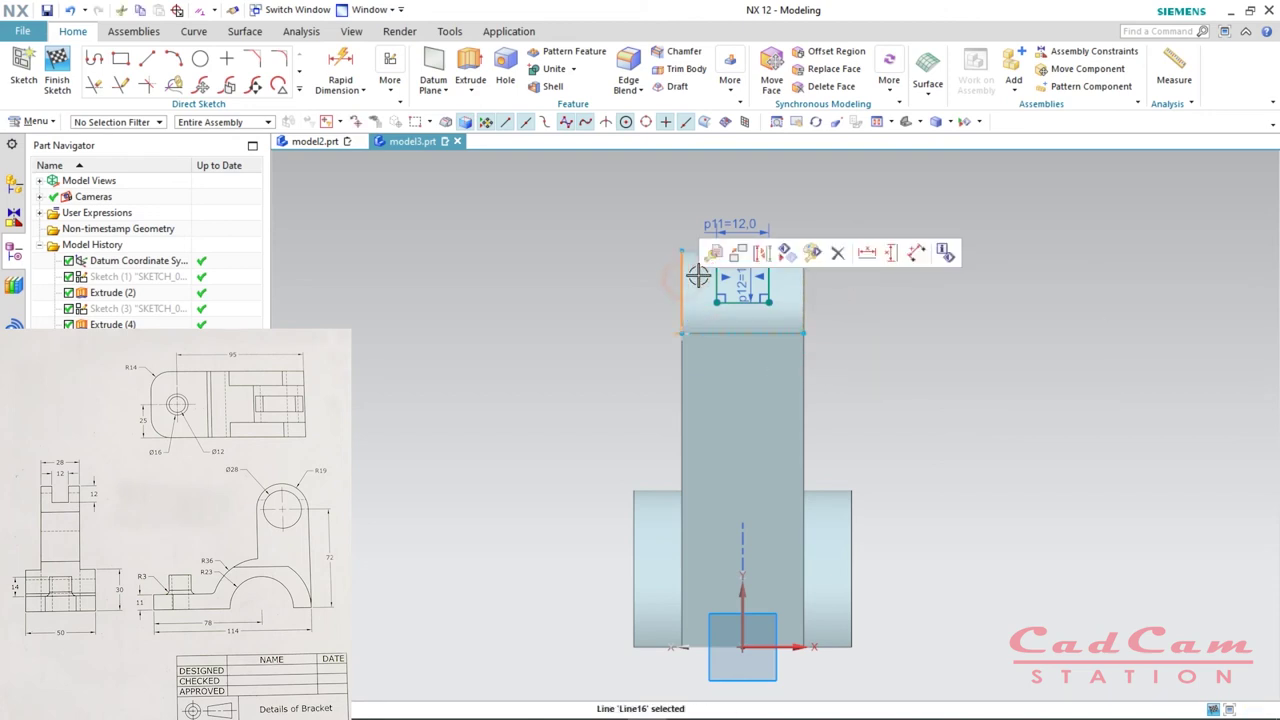
pyautogui.click(764, 256)
# - Extrude the 12 mm slot rectangle in the reversed direction into the upright, ending Until Next, with Boolean Subtract
pyautogui.moveTo(860, 366)
pyautogui.mouseDown(button='middle')
pyautogui.moveTo(811, 409)
pyautogui.moveTo(823, 420)
pyautogui.moveTo(817, 393)
pyautogui.moveTo(800, 408)
pyautogui.mouseUp(button='middle')
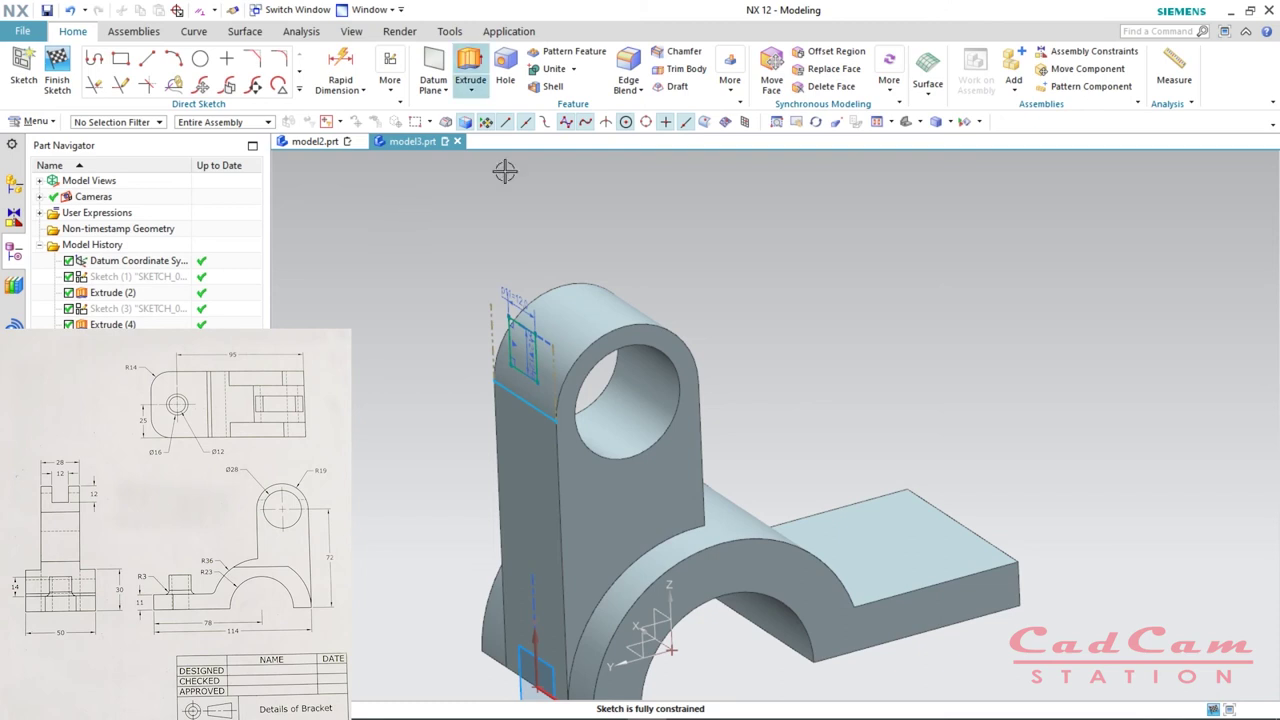
pyautogui.press('x')
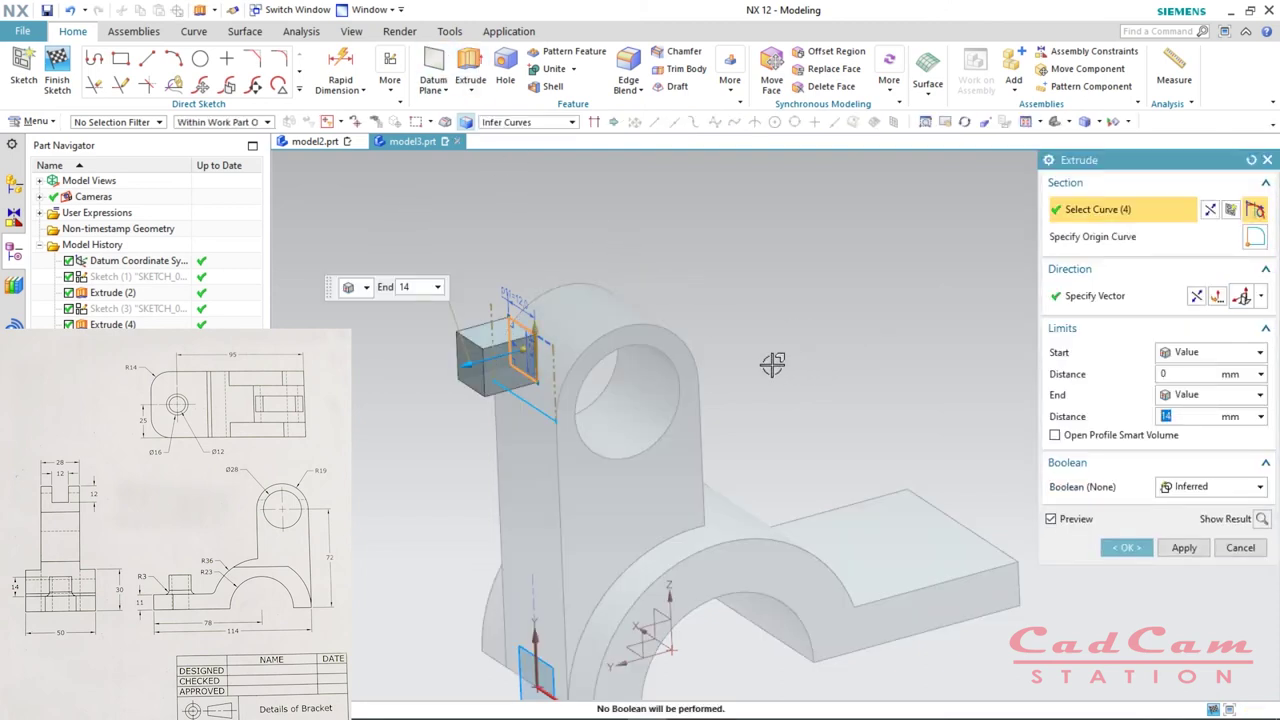
pyautogui.click(1196, 298)
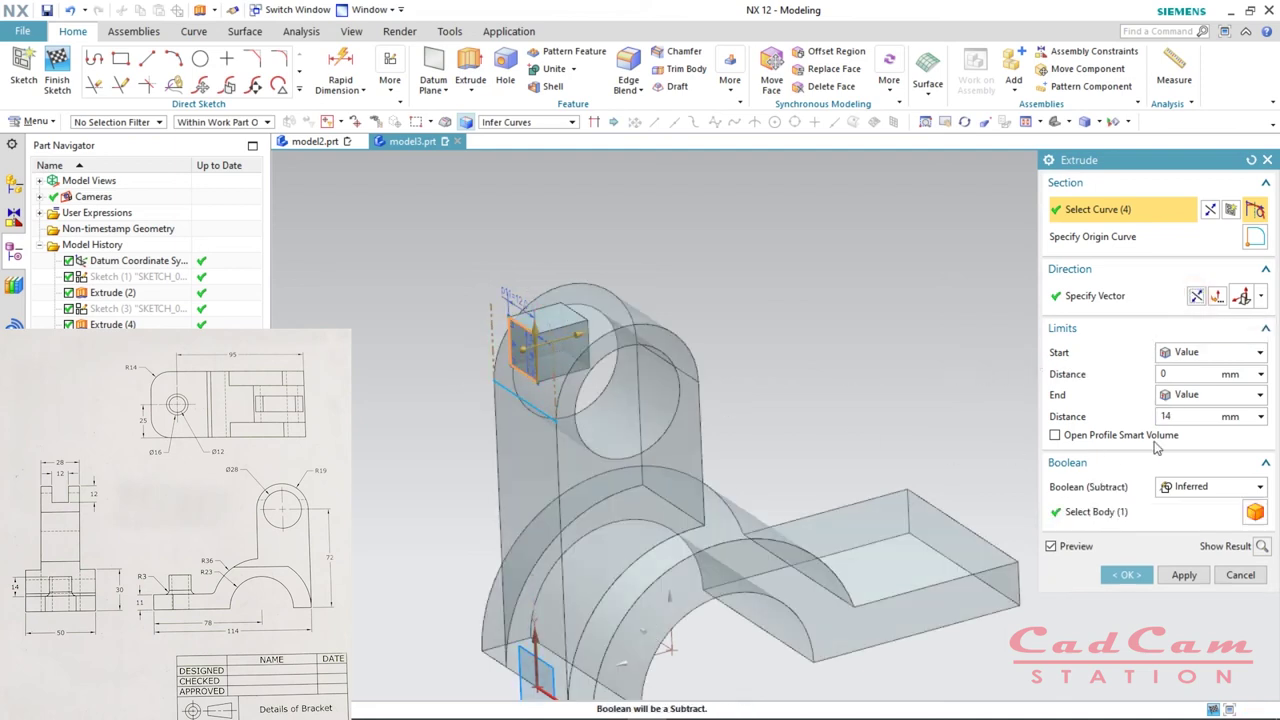
pyautogui.click(1217, 396)
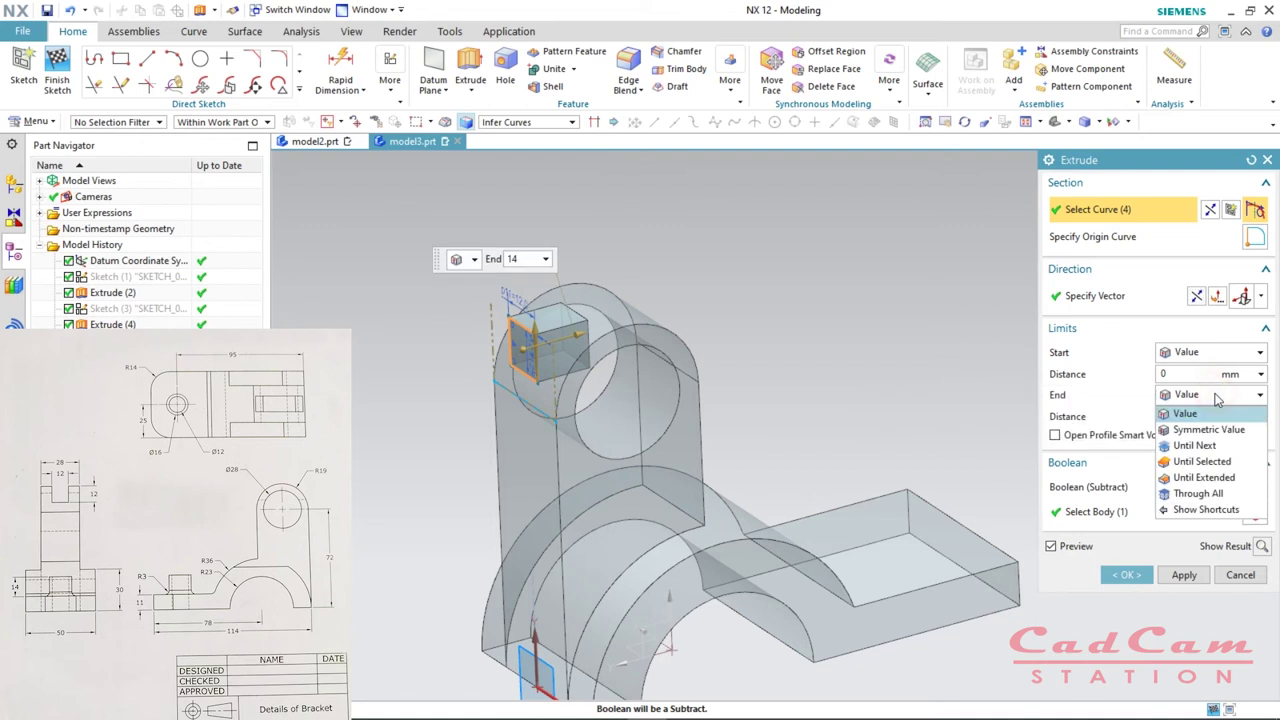
pyautogui.click(1195, 446)
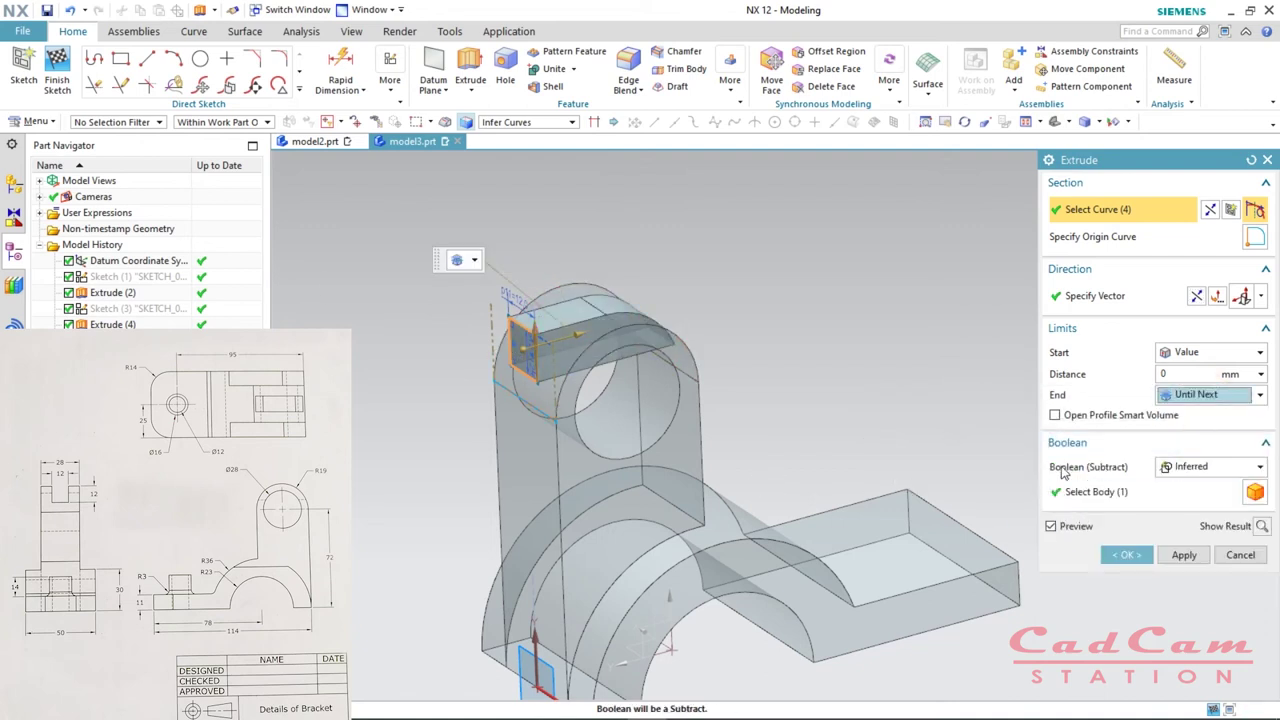
pyautogui.click(1210, 468)
pyautogui.click(1194, 520)
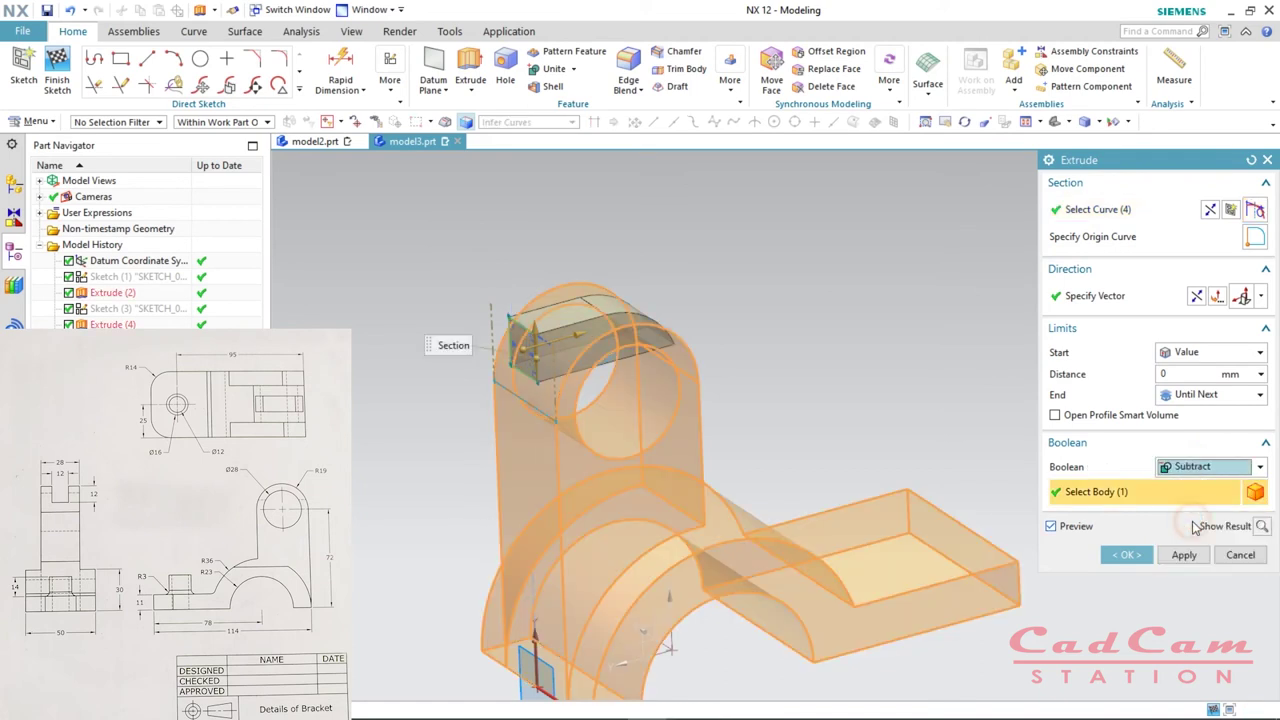
pyautogui.click(1128, 556)
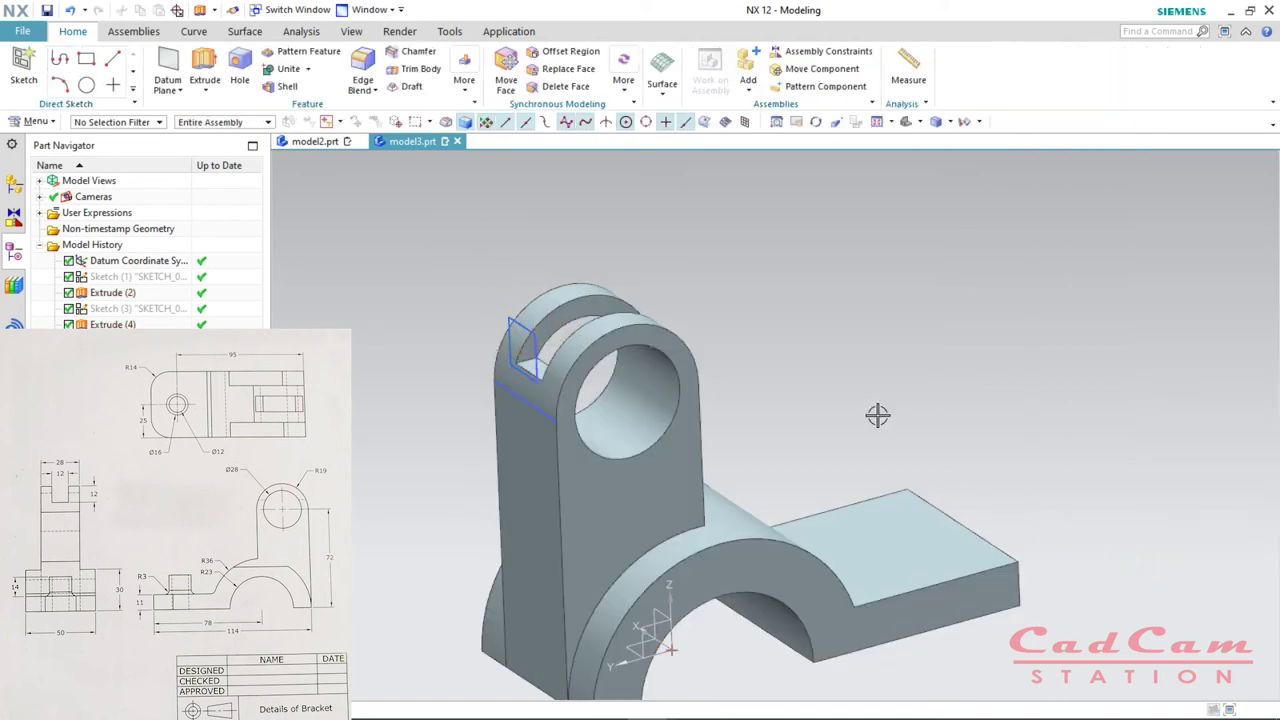
# - Hide the sketches in the model
pyautogui.hotkey('ctrl', 'w')
pyautogui.click(1225, 281)
pyautogui.press('Escape')
# - Examine the slotted bracket from several sides and compare its shape with the finished bracket in model2.prt
pyautogui.moveTo(814, 397); pyautogui.dragTo(629, 471, button='middle')
pyautogui.scroll(5, 838, 444)
pyautogui.scroll(-5, 838, 444)
pyautogui.moveTo(838, 444); pyautogui.dragTo(848, 397, button='middle')
pyautogui.moveTo(809, 559); pyautogui.dragTo(839, 584, button='middle')
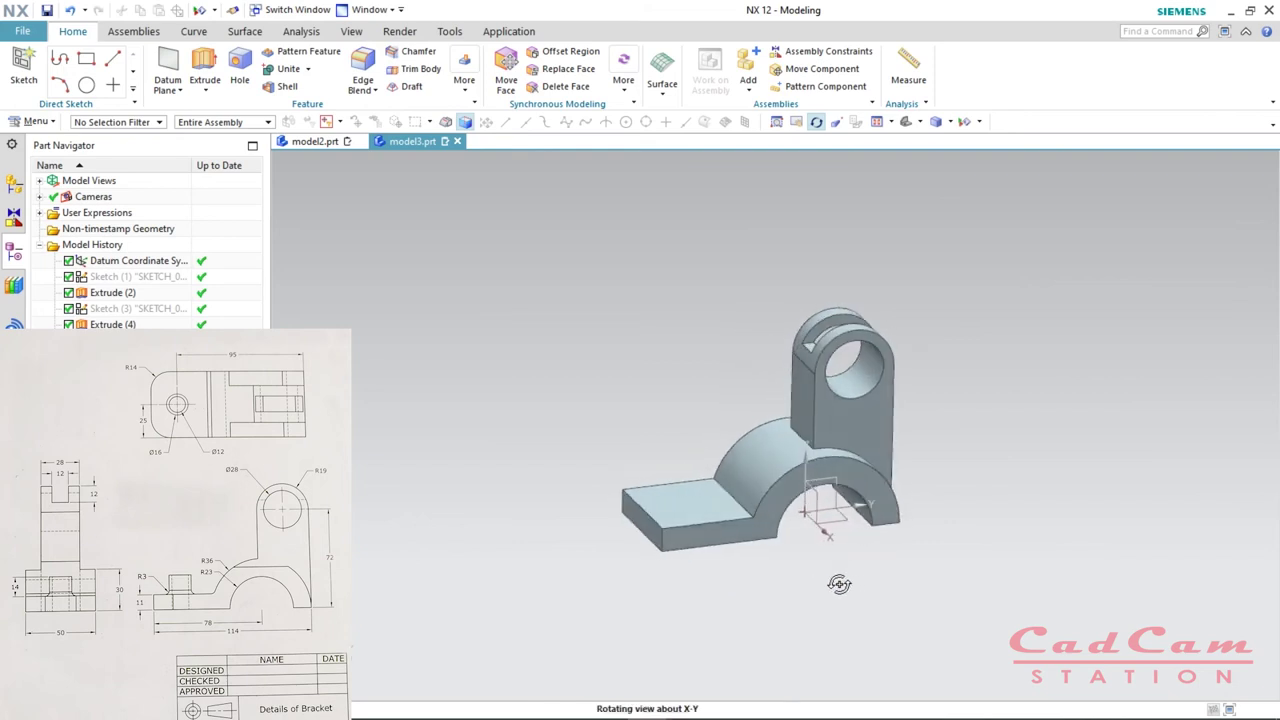
pyautogui.click(315, 141)
pyautogui.click(763, 525)
pyautogui.press('Escape')
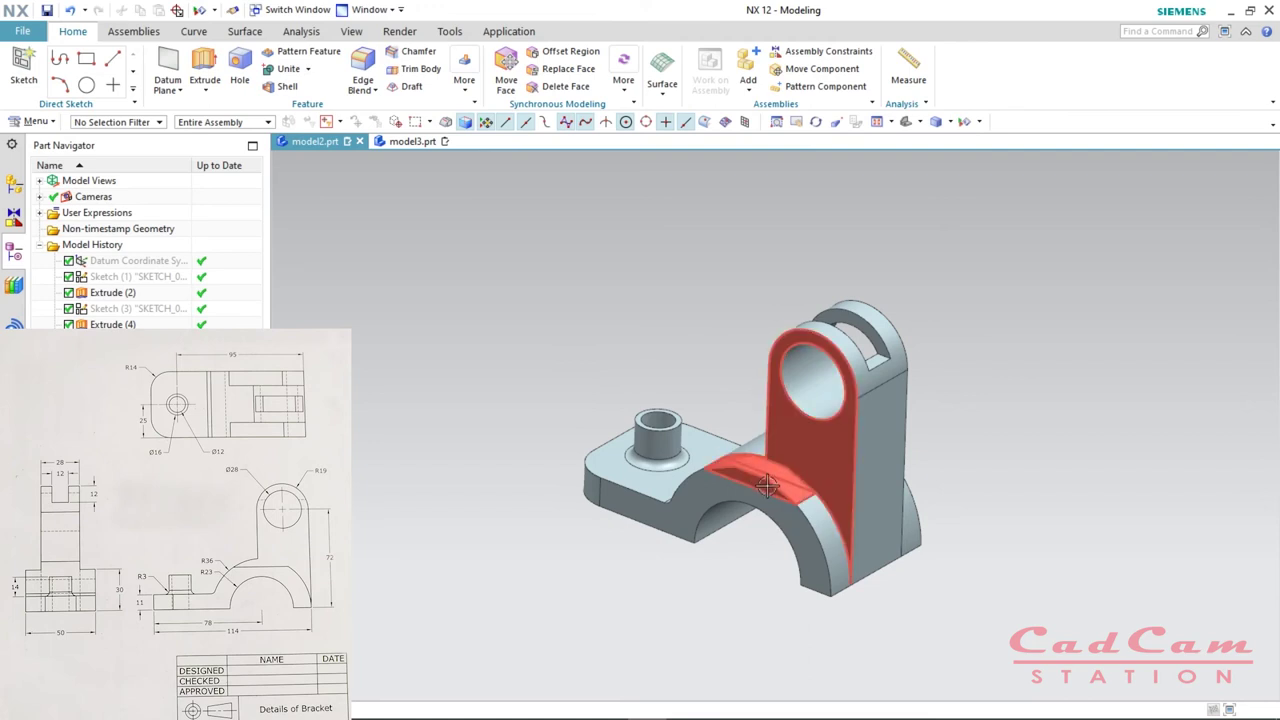
pyautogui.moveTo(991, 506); pyautogui.dragTo(1061, 622, button='middle')
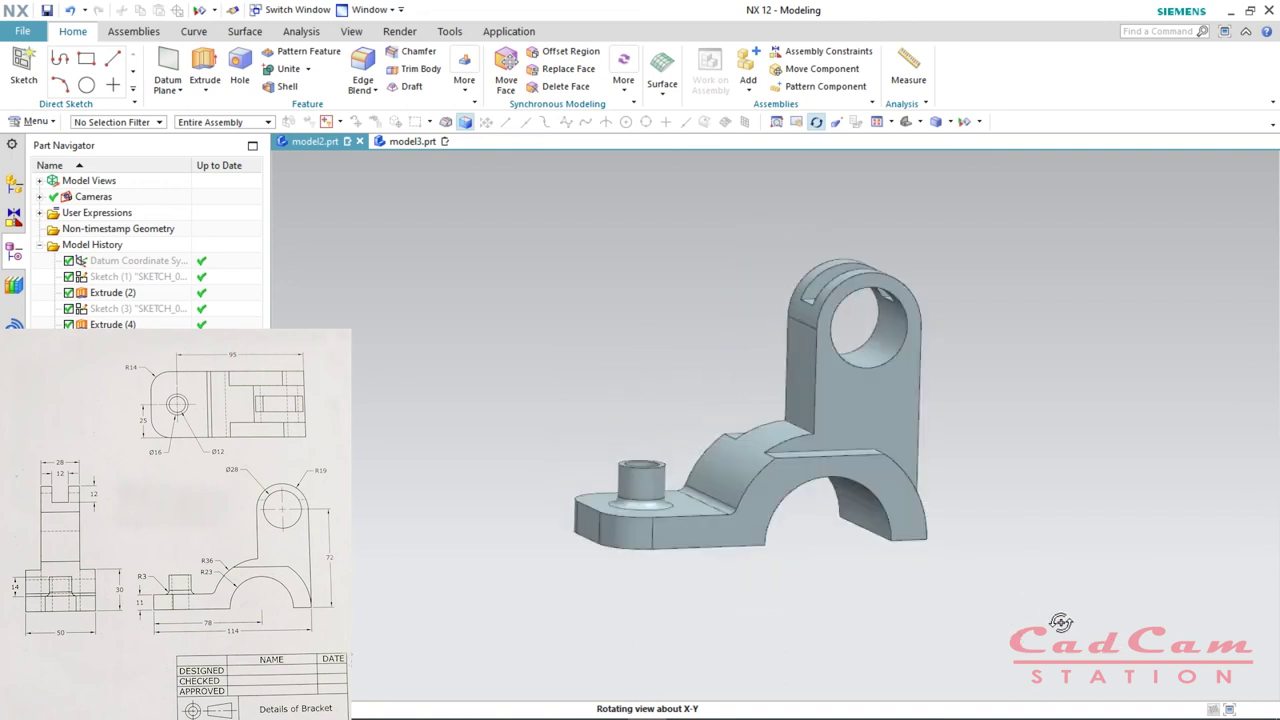
pyautogui.click(405, 141)
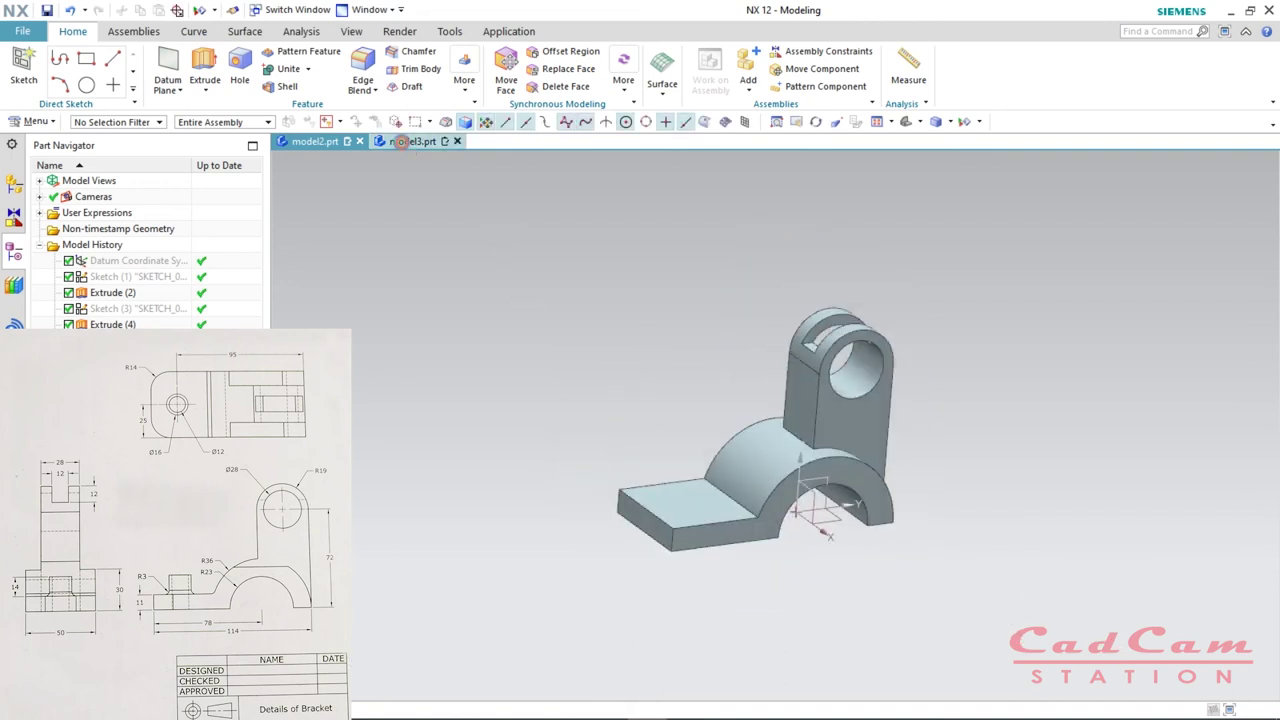
# - Create a new sketch on the flat side face of the arched base
pyautogui.scroll(3, 809, 520)
pyautogui.scroll(-8, 814, 514)
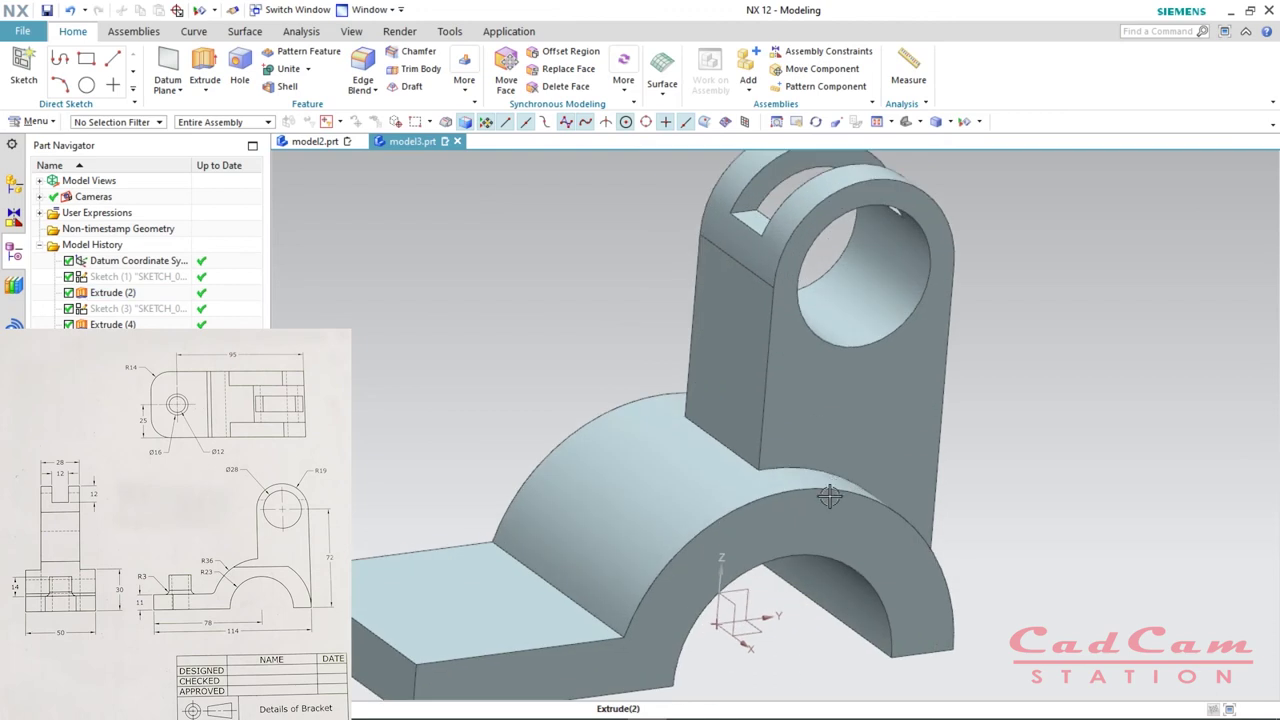
pyautogui.scroll(-3, 825, 505)
pyautogui.click(820, 517)
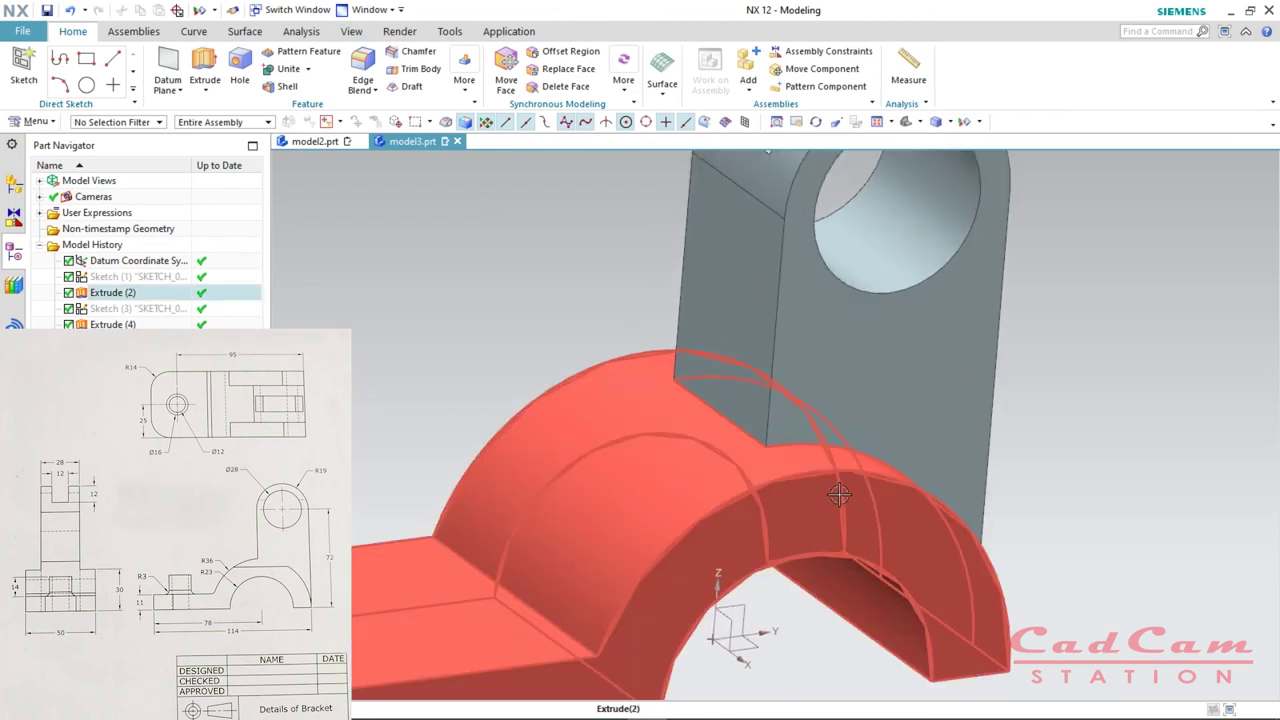
pyautogui.scroll(5, 839, 494)
pyautogui.press('Escape')
pyautogui.click(22, 62)
pyautogui.click(823, 502)
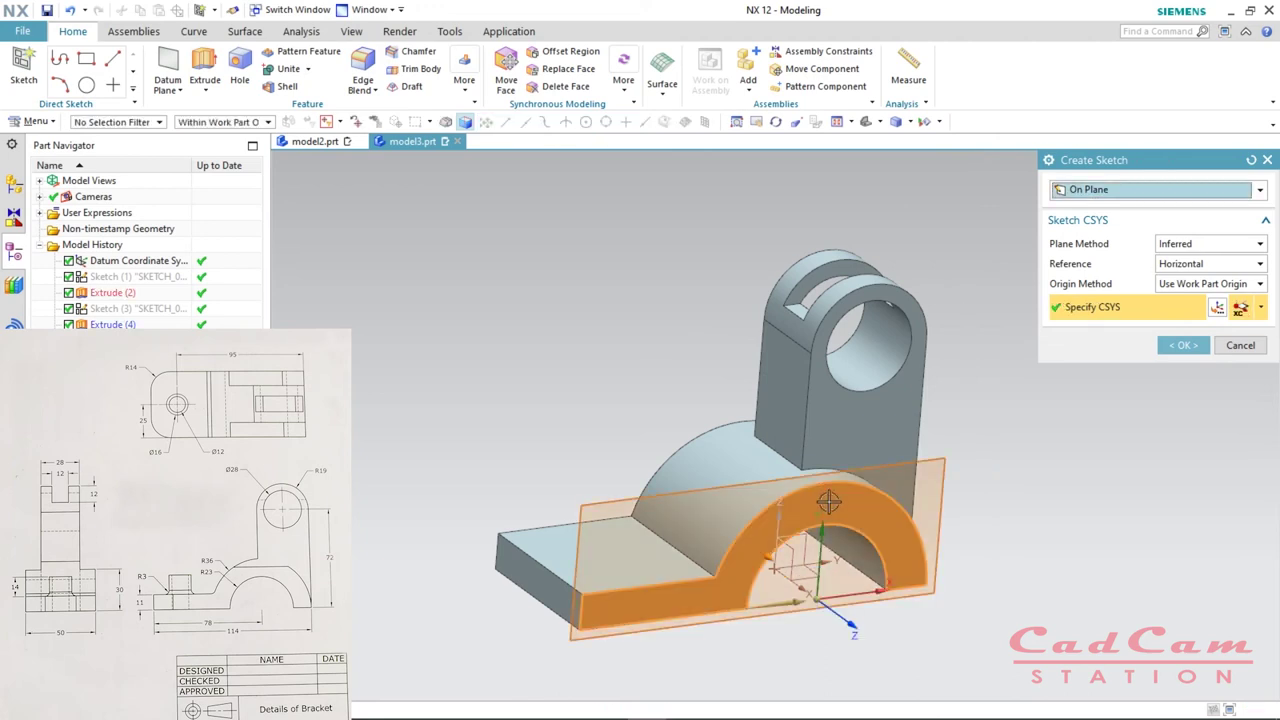
pyautogui.click(1180, 345)
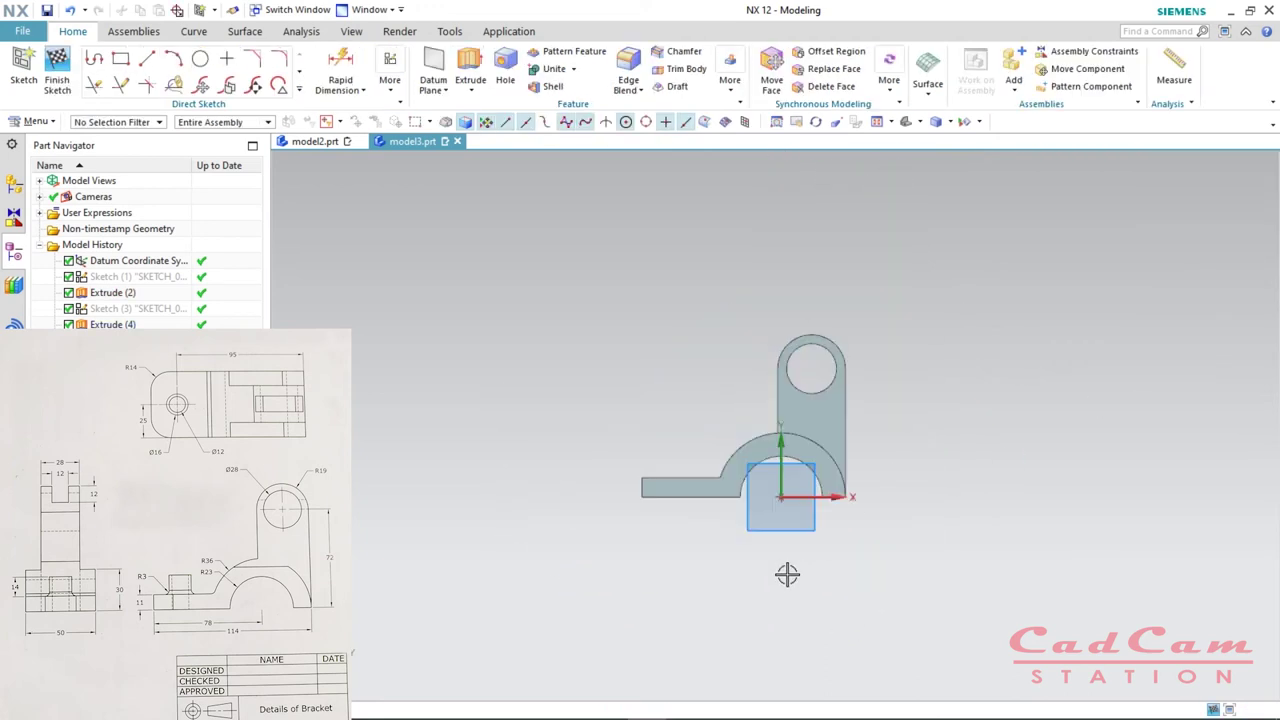
# - Project the outer arc edge of the arched base into the new sketch
pyautogui.scroll(-1, 811, 409)
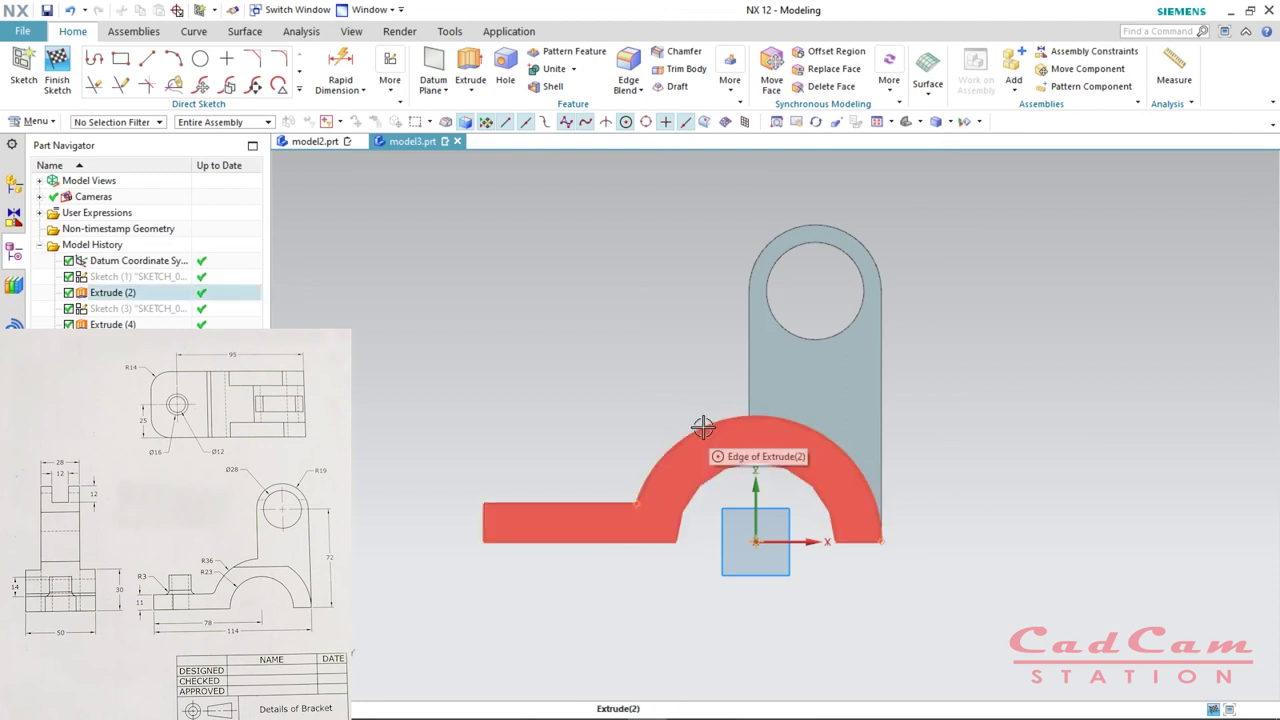
pyautogui.click(300, 91)
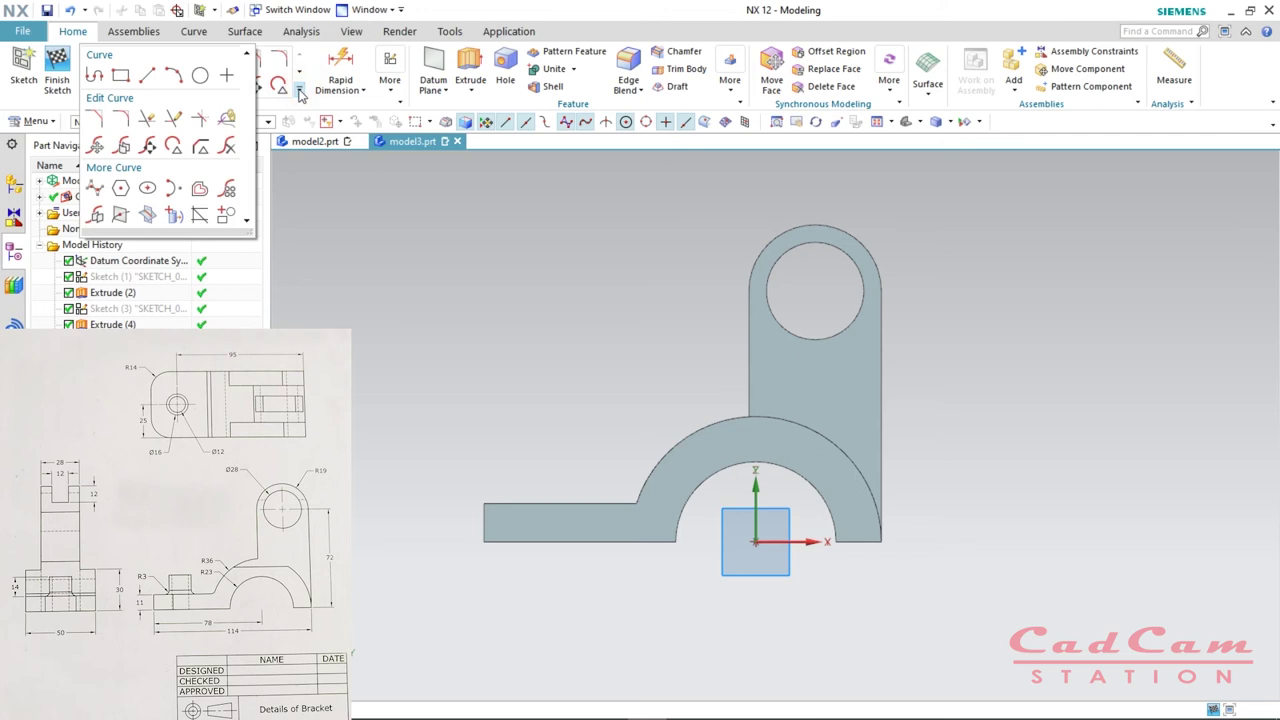
pyautogui.click(174, 214)
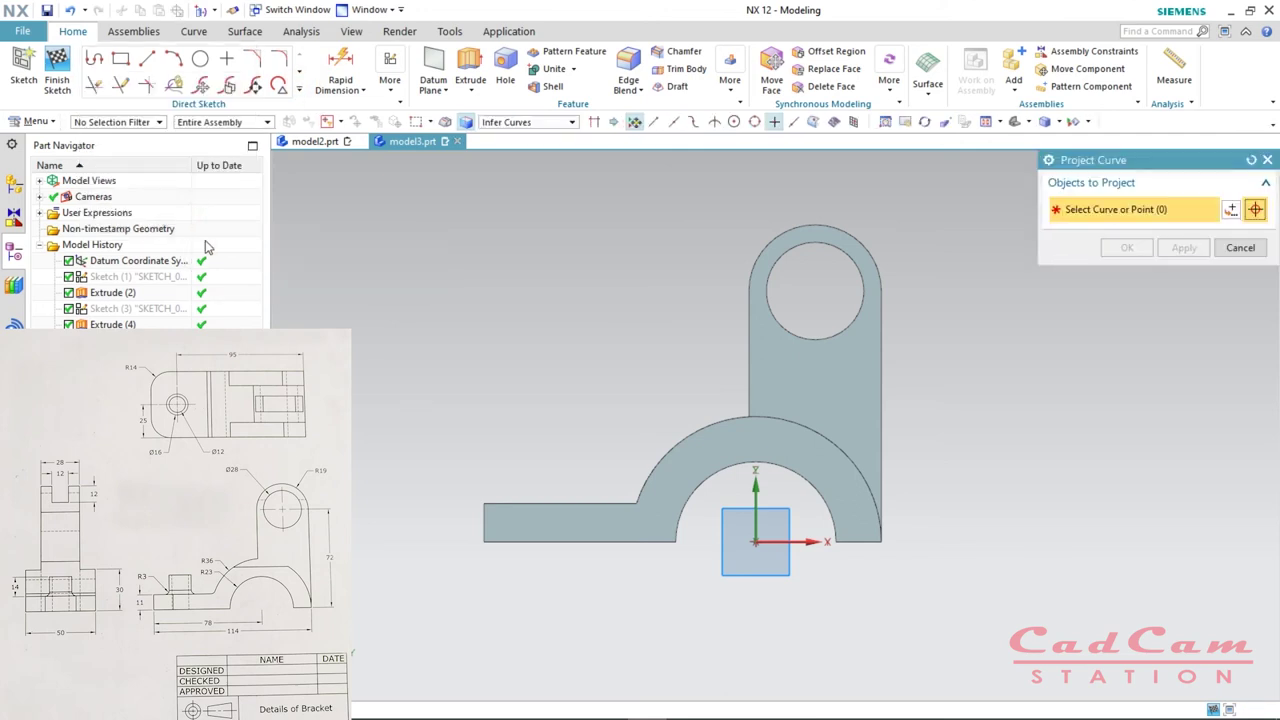
pyautogui.click(688, 436)
pyautogui.click(745, 447)
pyautogui.click(1127, 248)
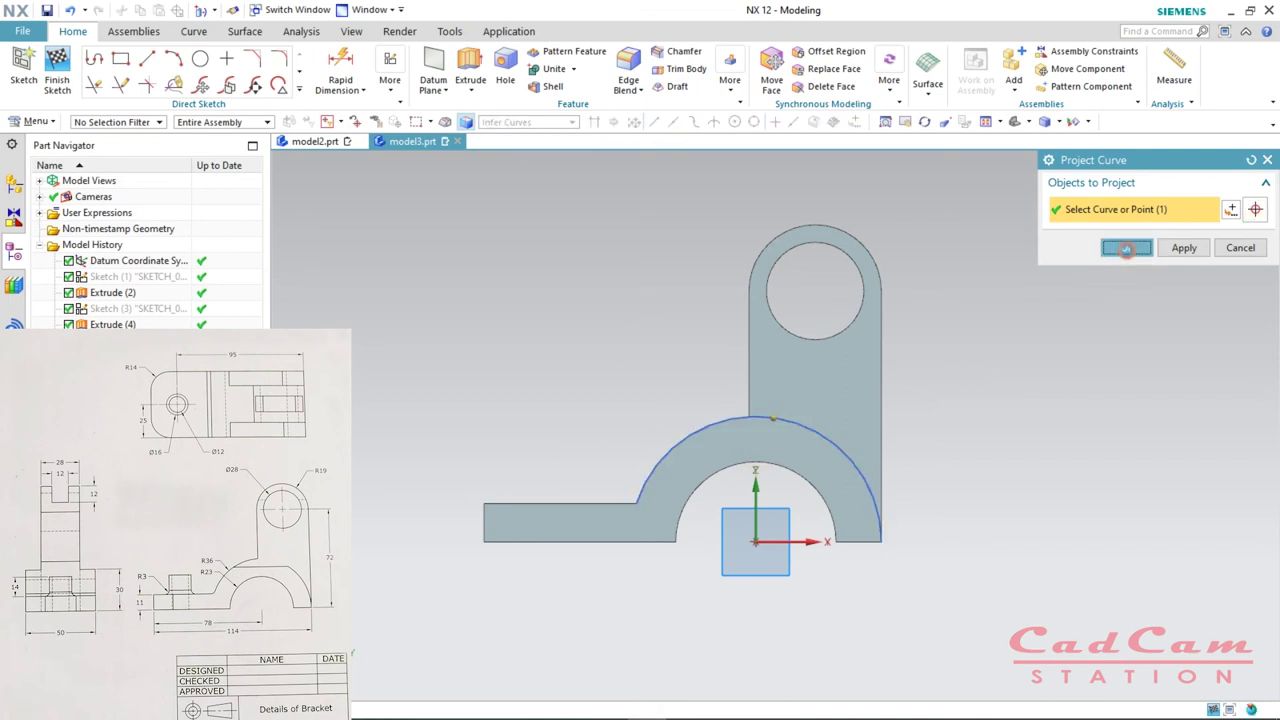
# - Sketch a horizontal line about 91 mm long across the arch, extending past the projected arc on both sides
pyautogui.click(146, 58)
pyautogui.click(588, 468)
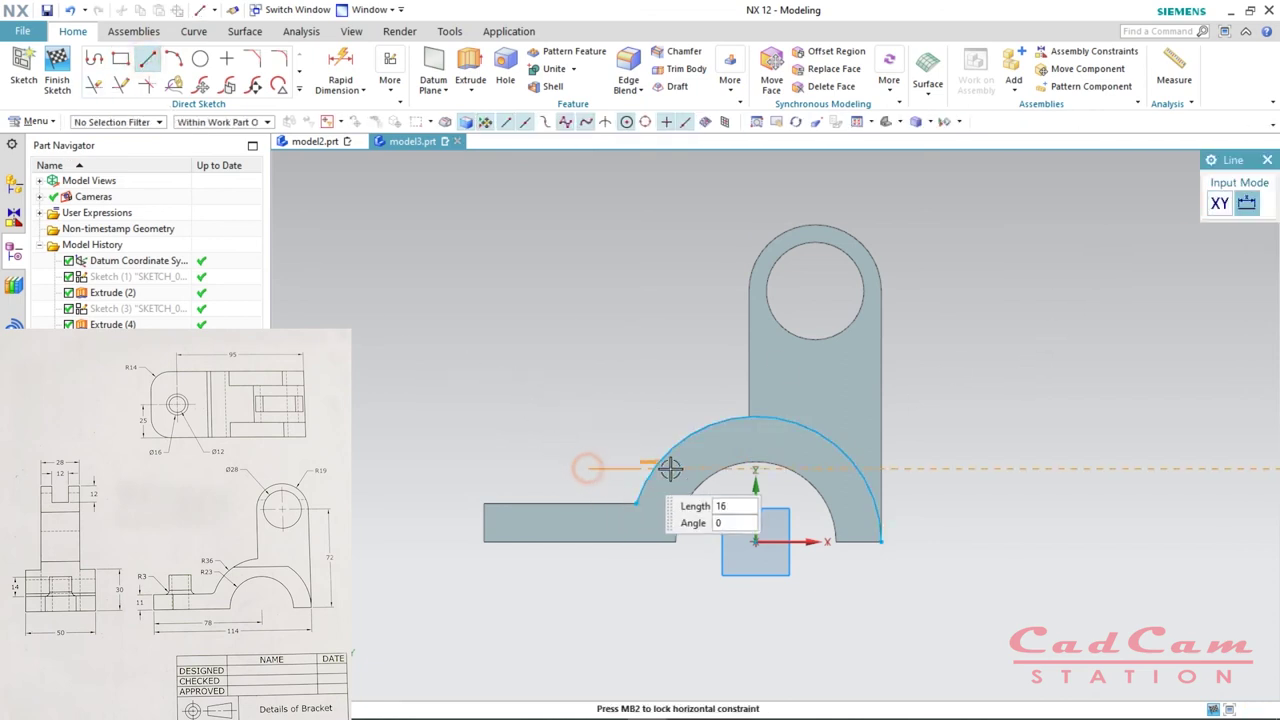
pyautogui.click(906, 468)
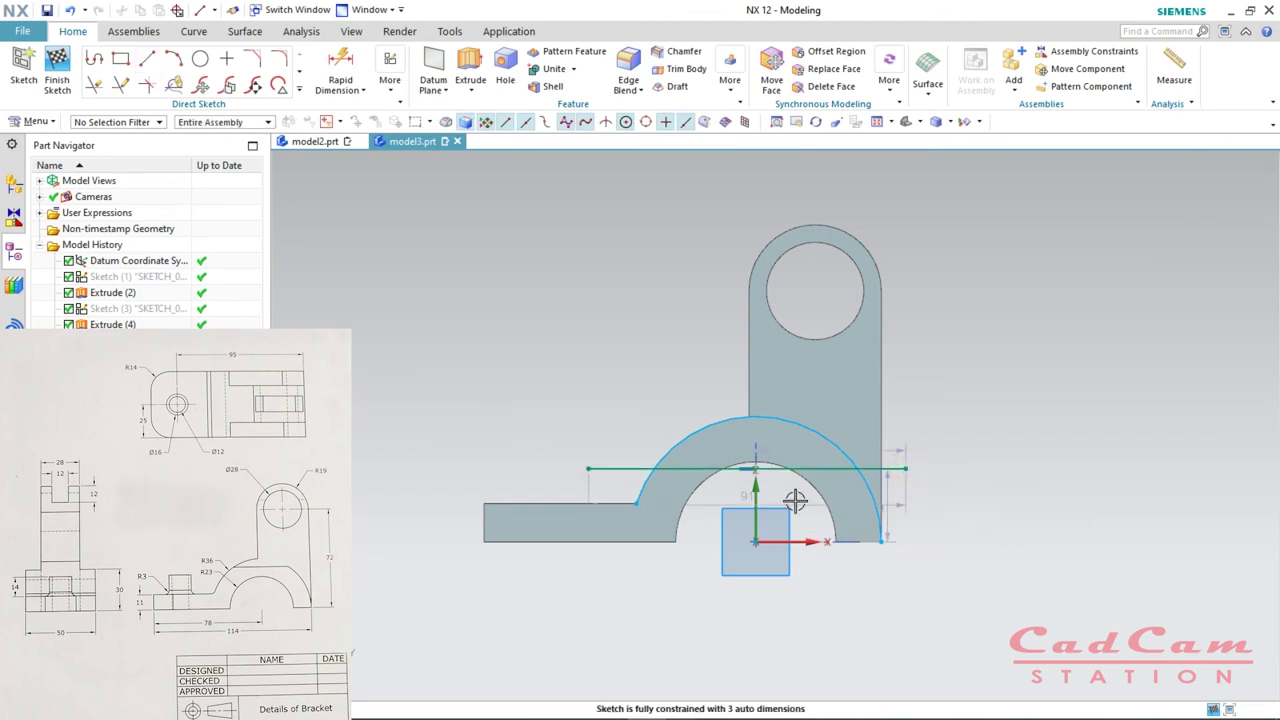
pyautogui.scroll(2, 903, 535)
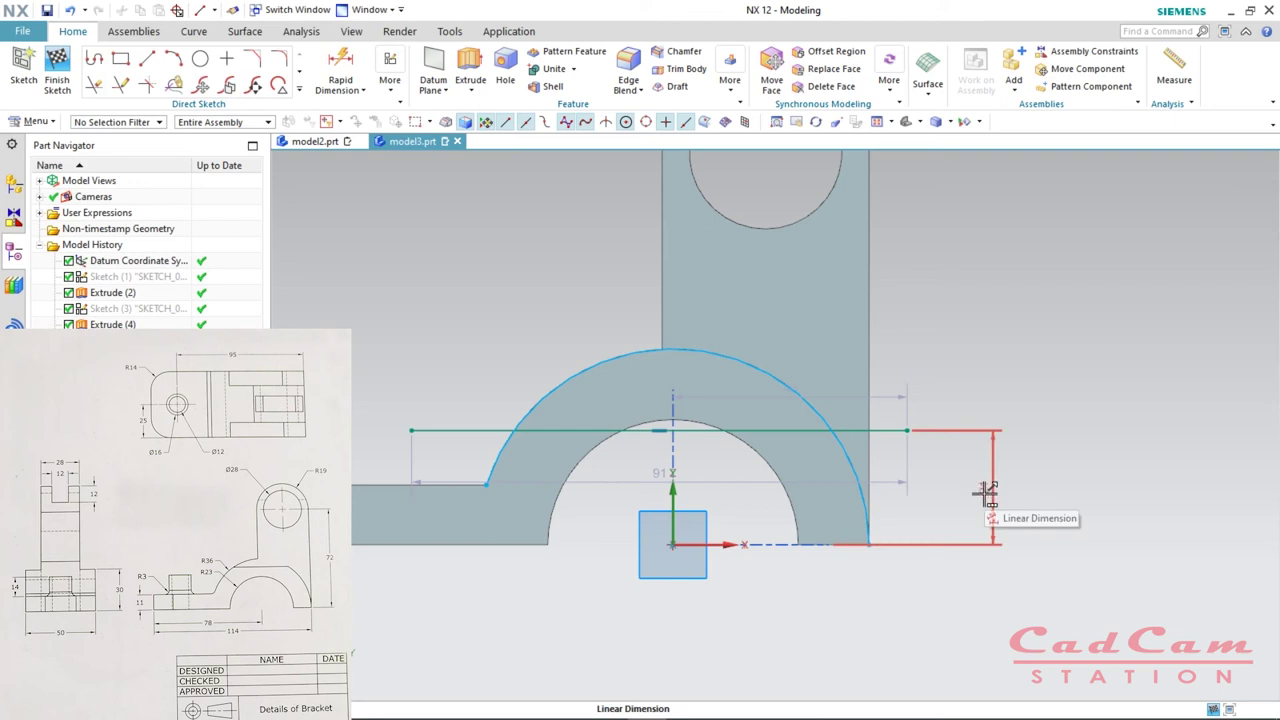
# - Dimension the horizontal line's height above the base's bottom edge and set it to 30 mm
pyautogui.click(992, 488)
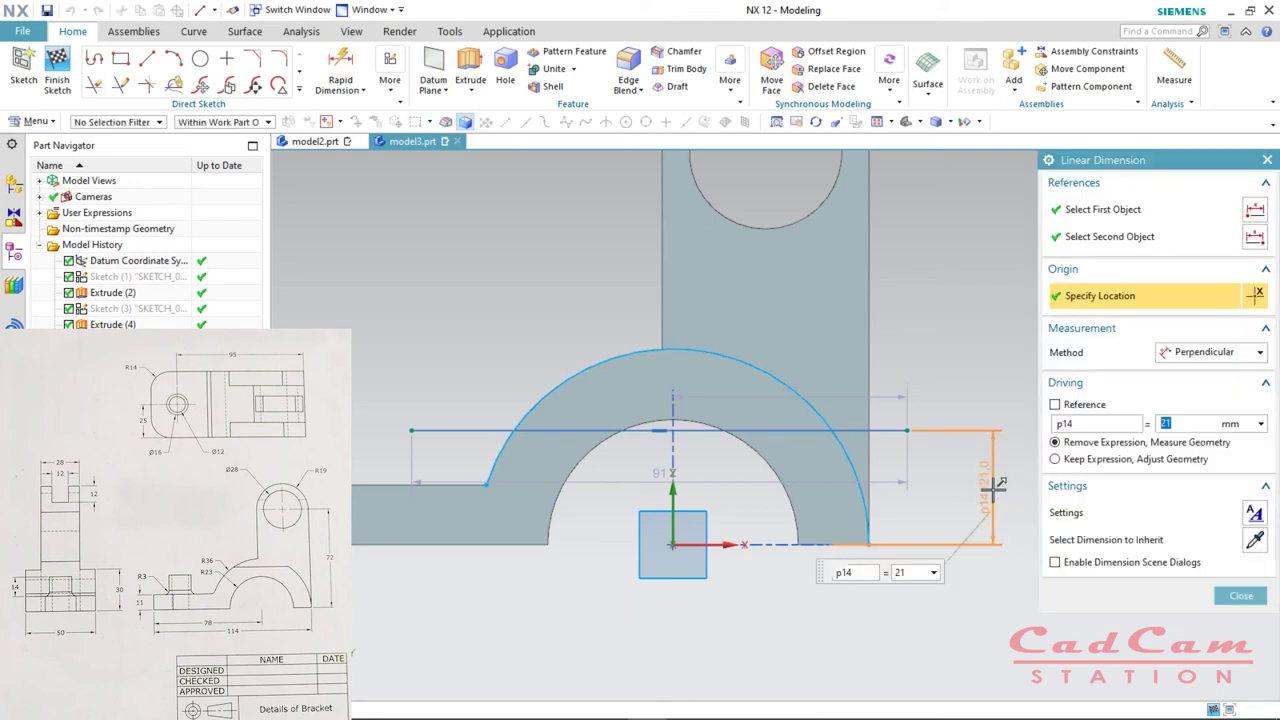
pyautogui.write('30')
pyautogui.press('Return')
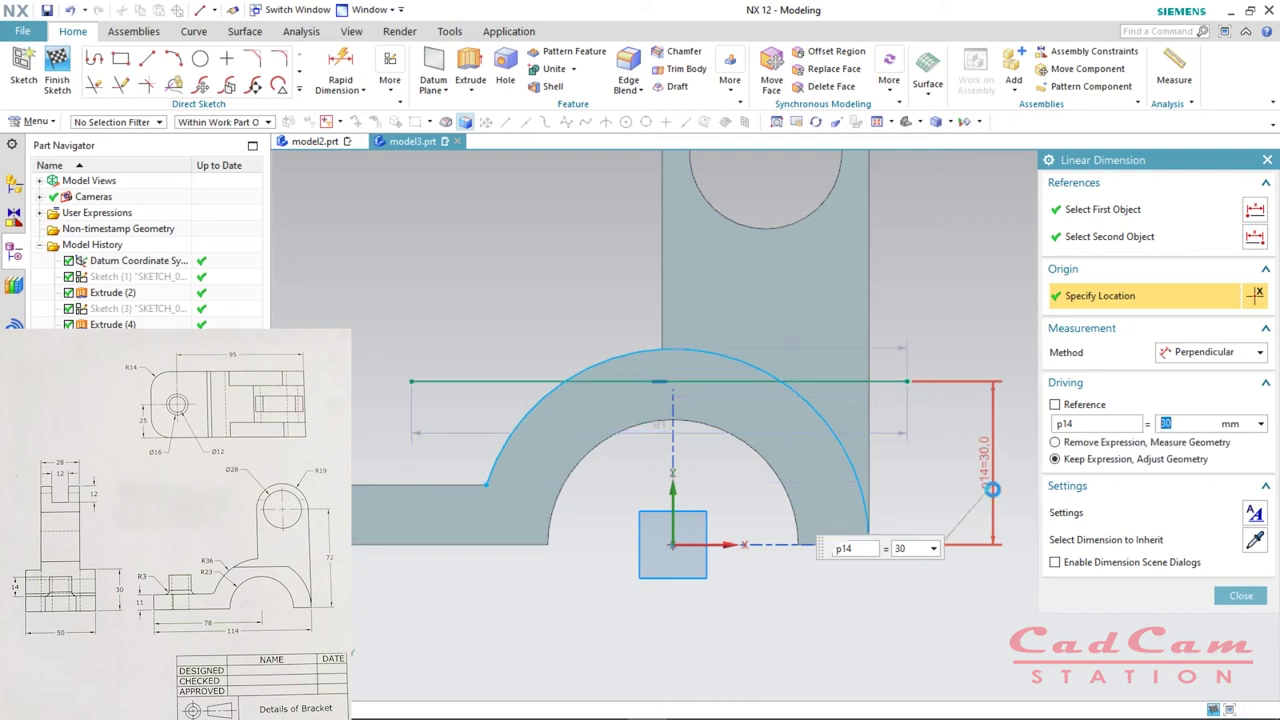
# - Trim the projected arc below the line and the line's overhanging ends, leaving a closed segment at the arch's crown
pyautogui.press('t')
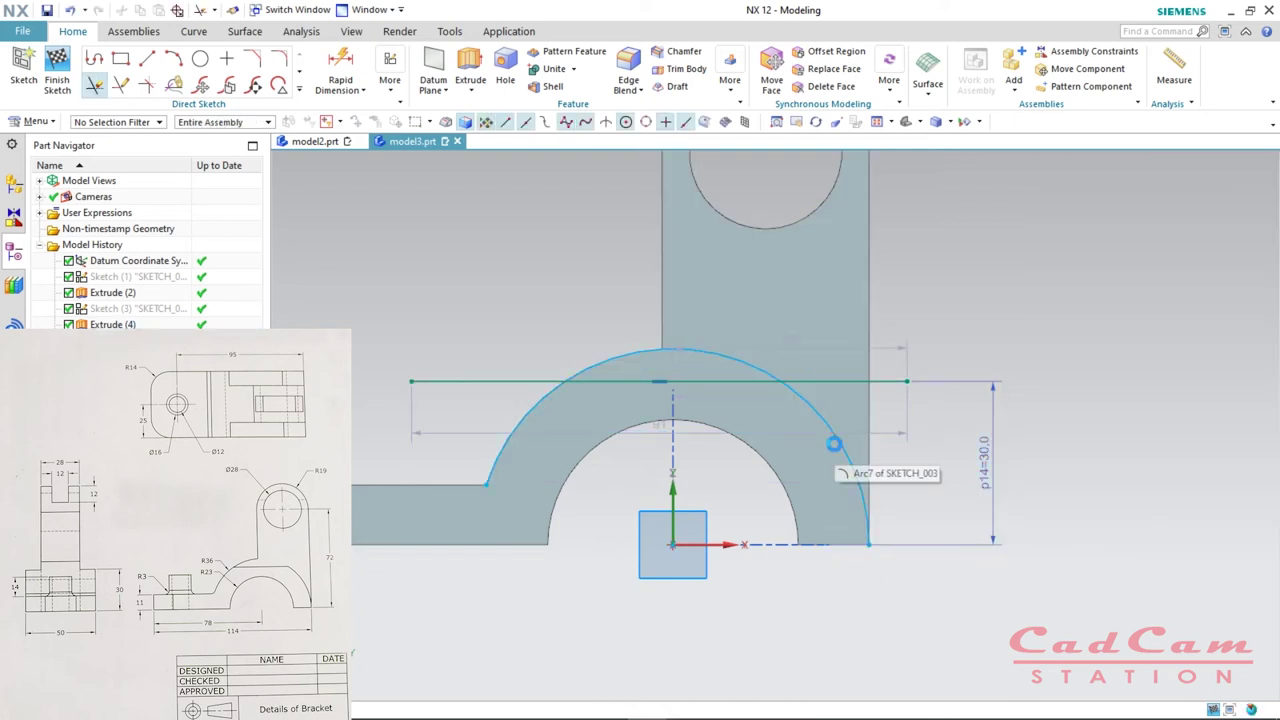
pyautogui.click(855, 432)
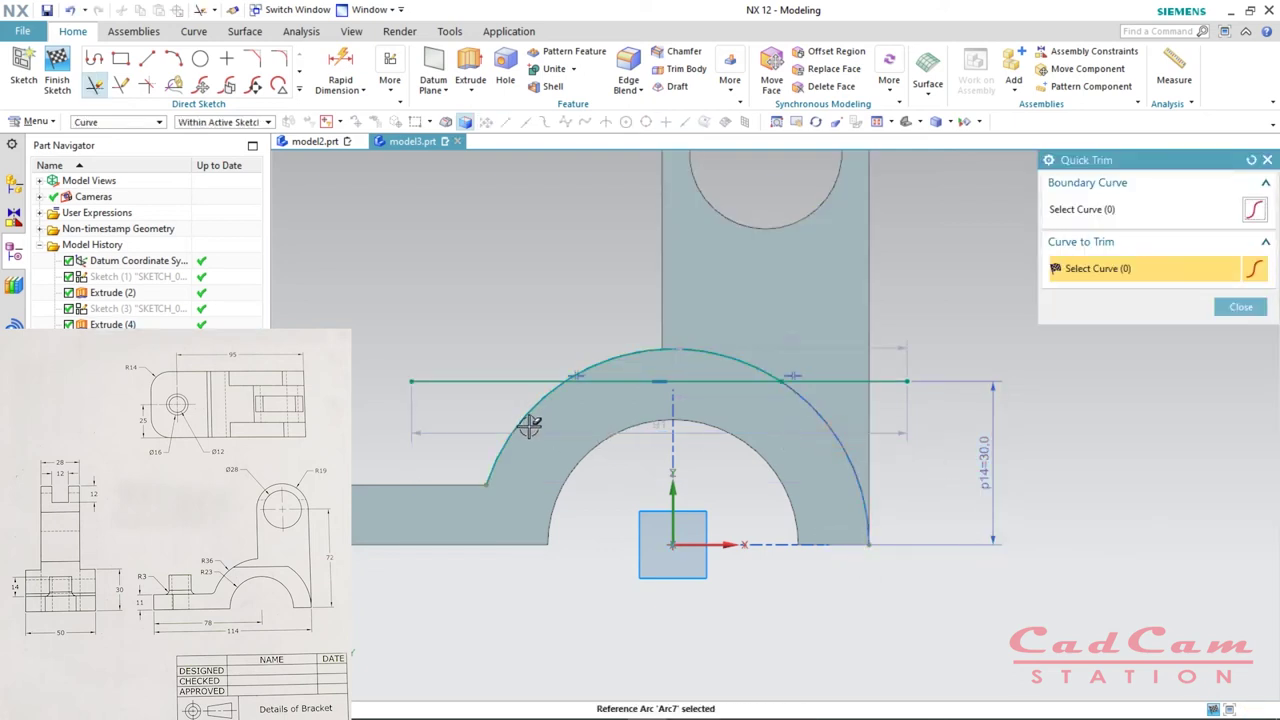
pyautogui.click(487, 380)
pyautogui.click(875, 380)
pyautogui.middleClick(890, 385)
pyautogui.scroll(-2, 857, 400)
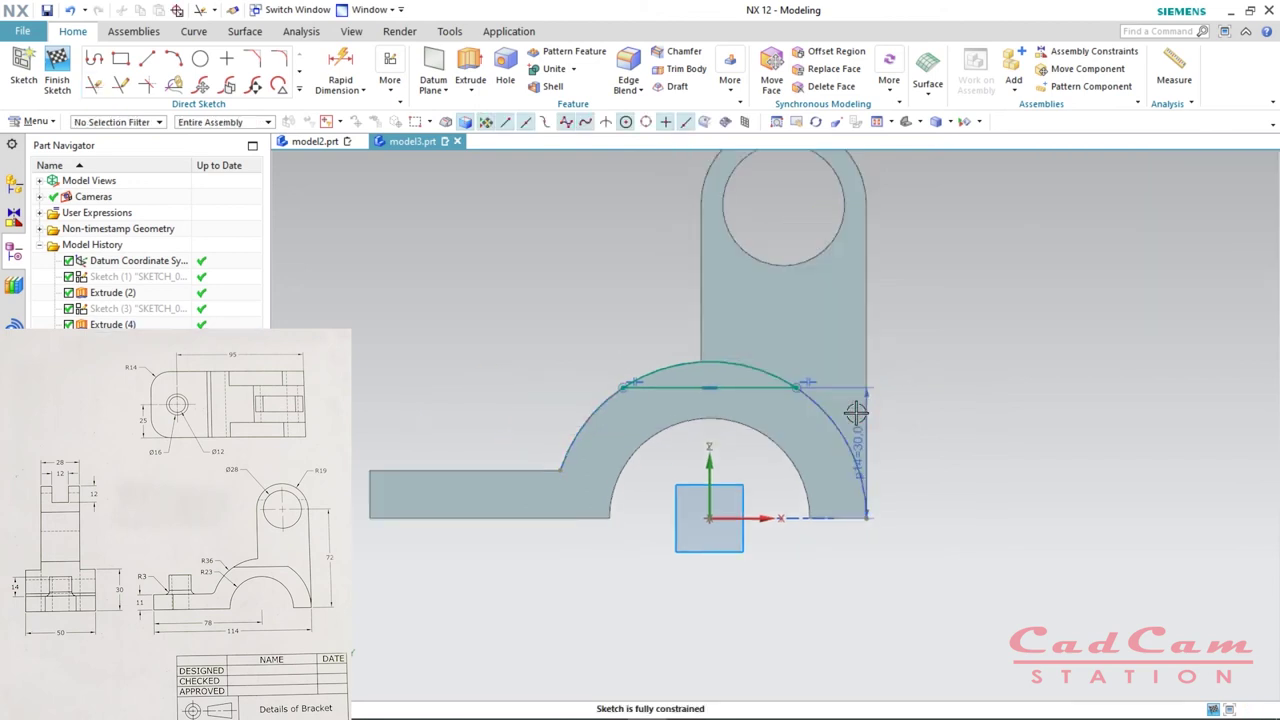
# - Extrude the closed segment as a Subtract cut, reversing its direction into the arch and setting the end distance to 11 mm
pyautogui.hotkey('ctrl', 'q')
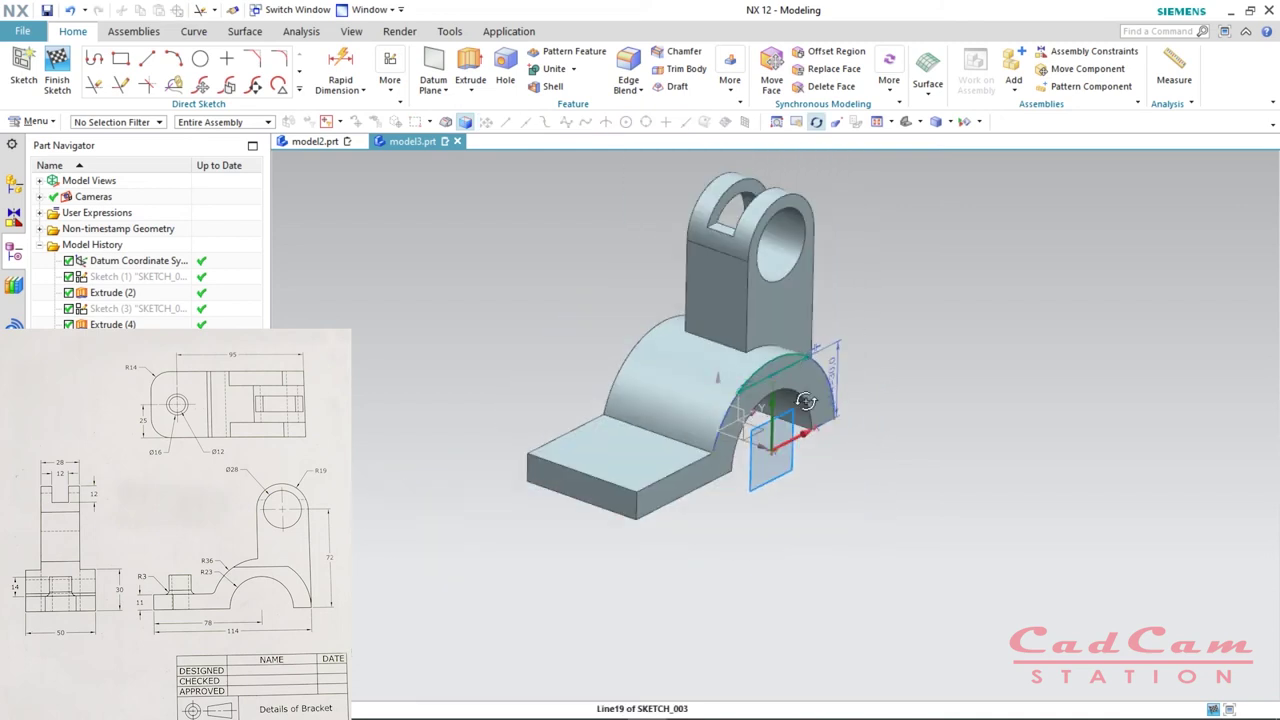
pyautogui.moveTo(847, 472); pyautogui.dragTo(822, 372, button='middle')
pyautogui.moveTo(739, 301); pyautogui.dragTo(739, 301, button='middle')
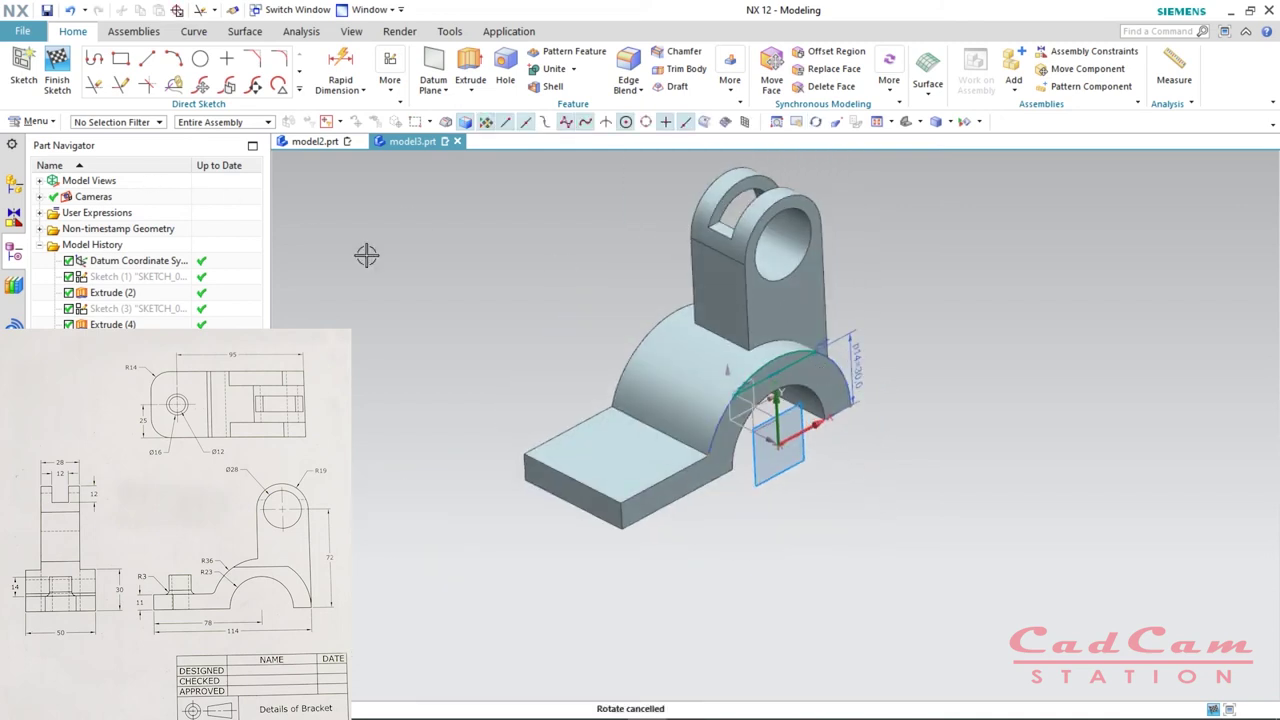
pyautogui.press('x')
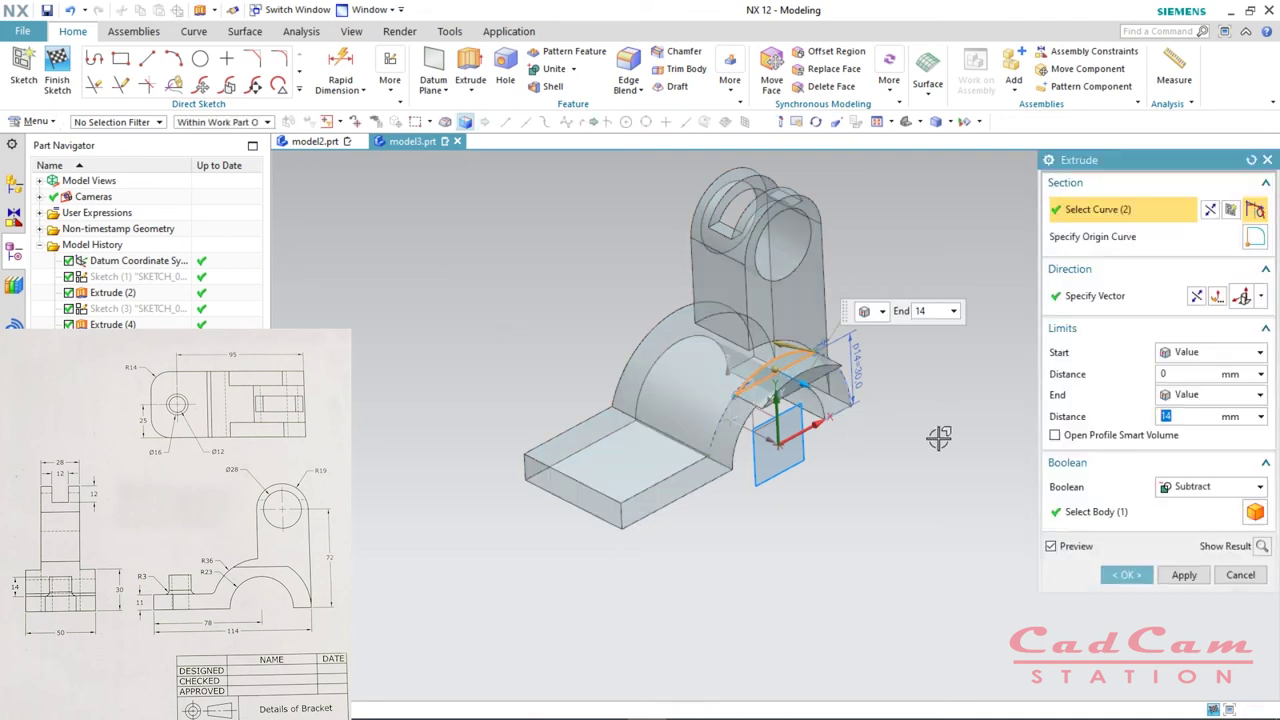
pyautogui.click(1200, 296)
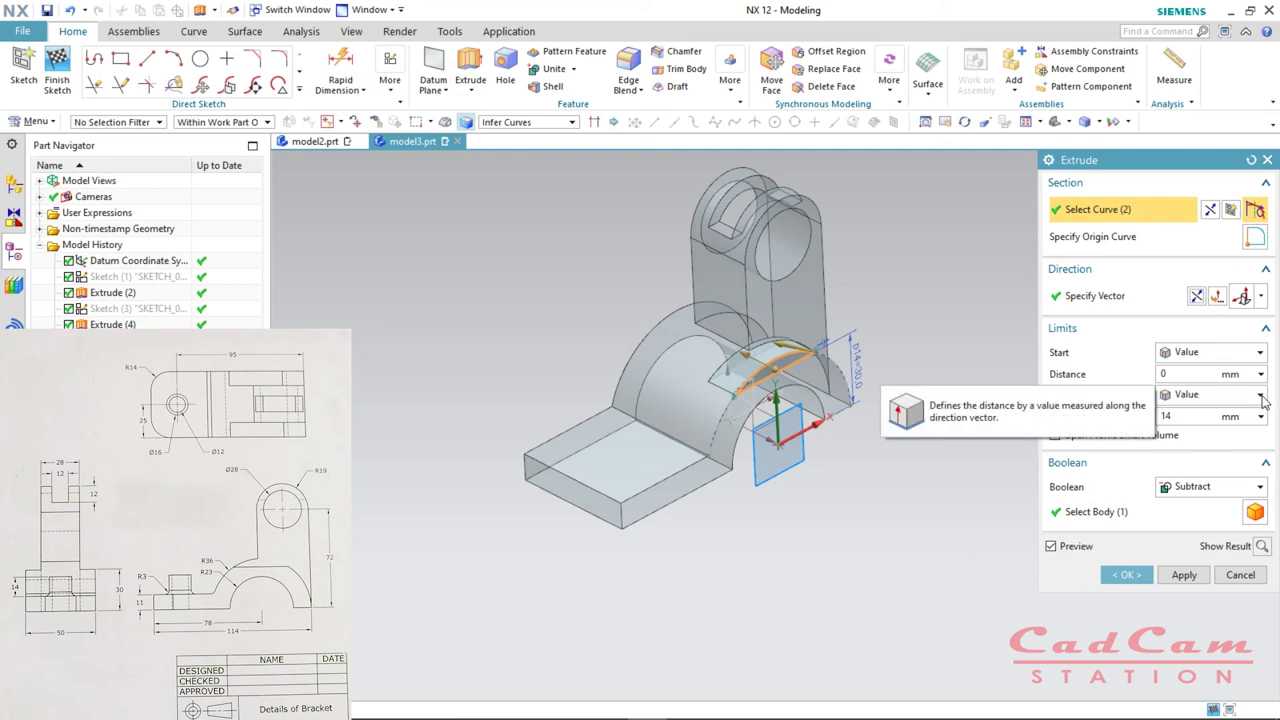
pyautogui.doubleClick(1181, 416)
pyautogui.write('11')
pyautogui.press('Return')
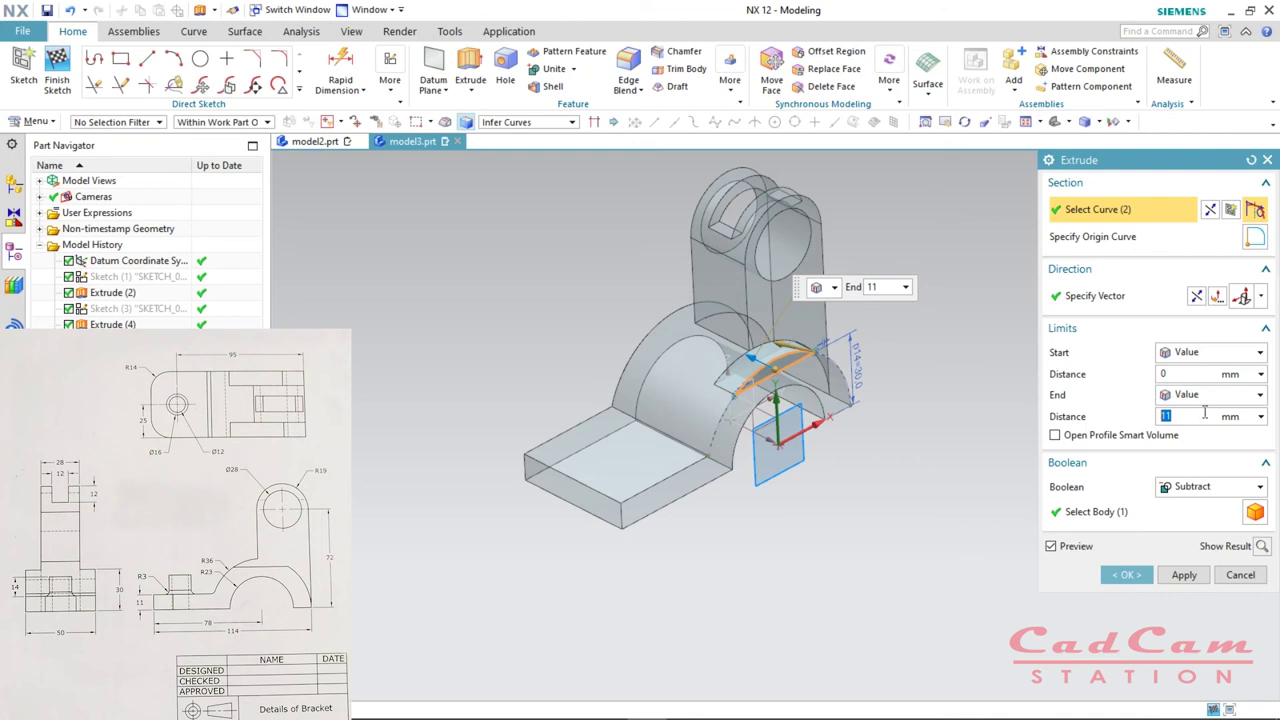
# - Try to end the cut at the upright's side face with Until Selected, and return the end limit to Value
pyautogui.click(1259, 396)
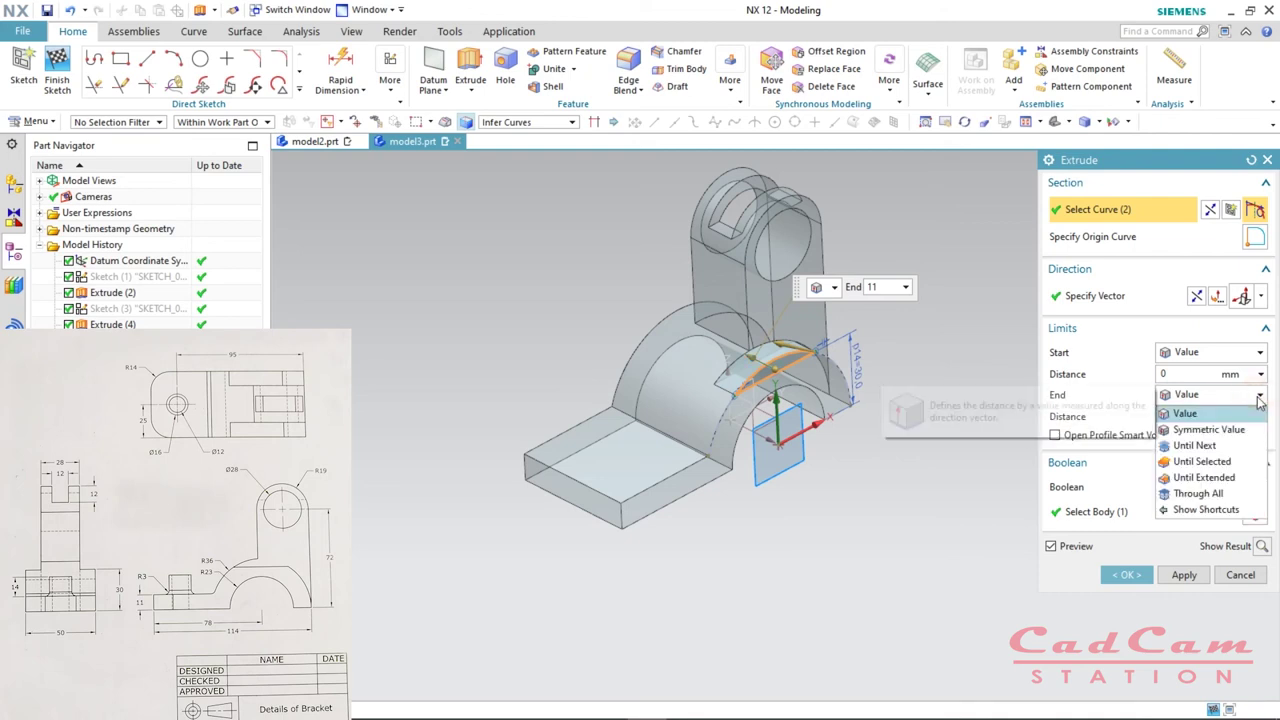
pyautogui.click(1218, 462)
pyautogui.click(766, 321)
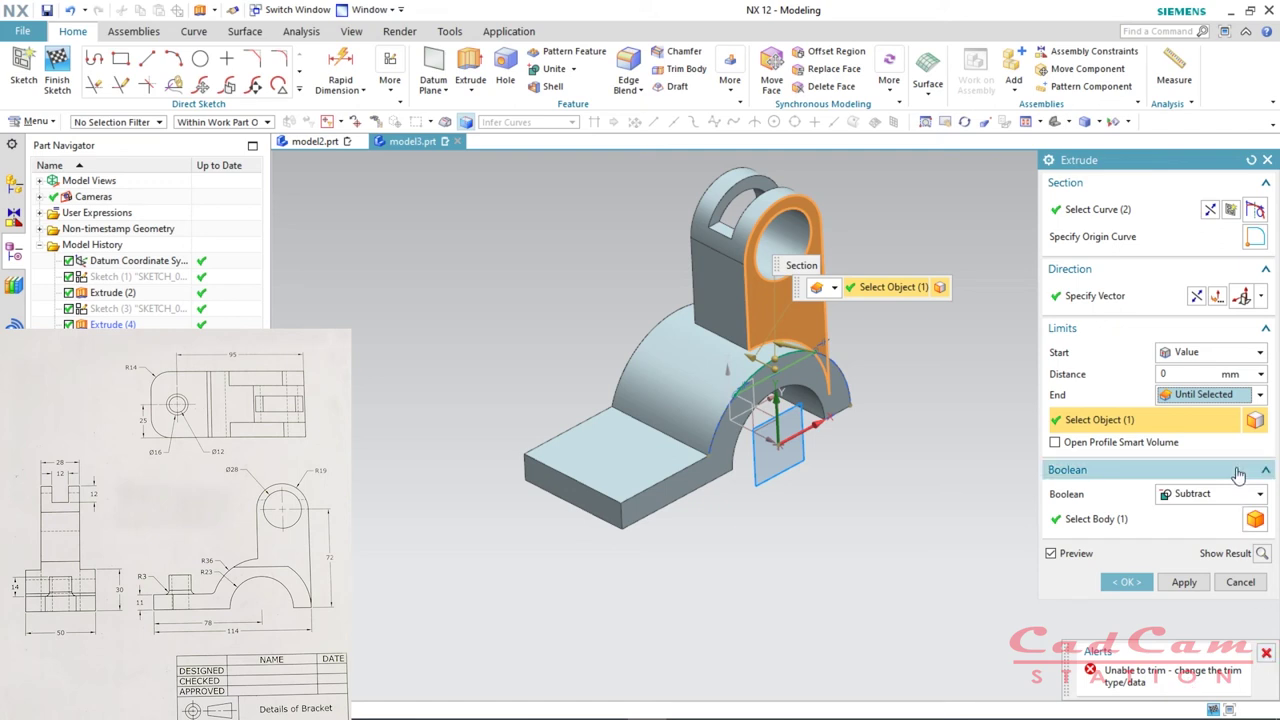
pyautogui.click(1238, 396)
pyautogui.click(1200, 413)
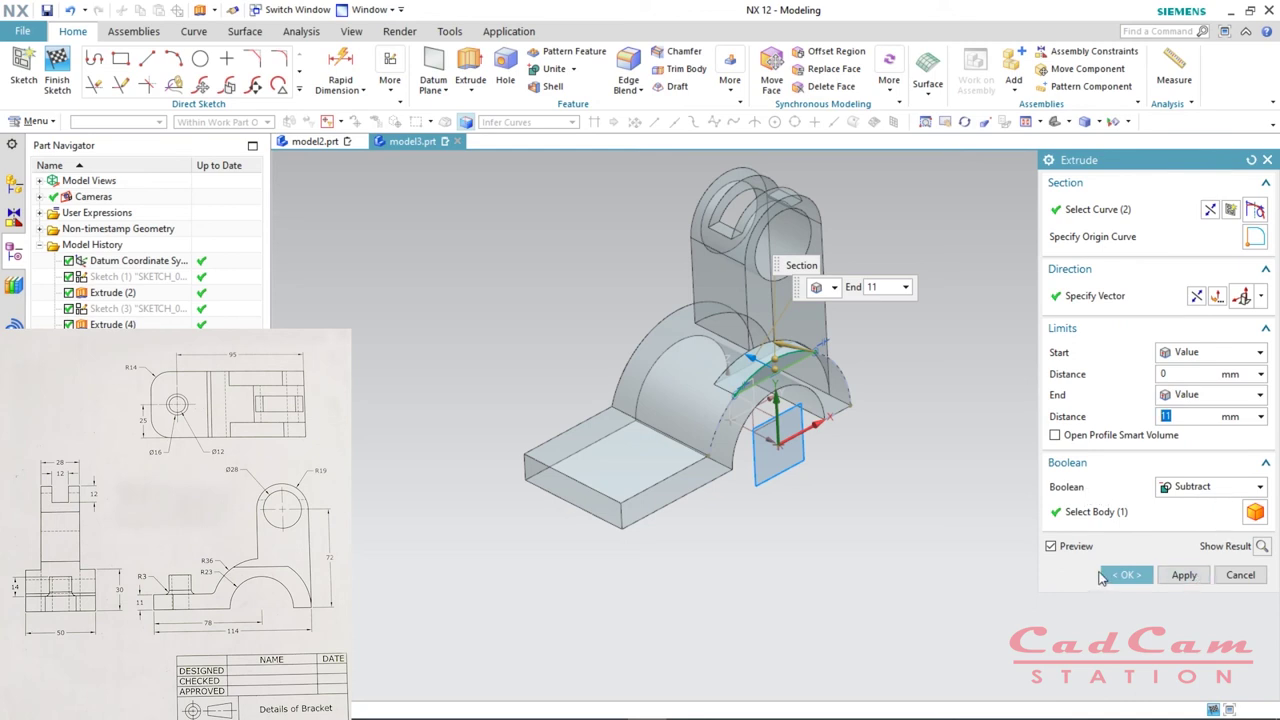
# - Complete the 11 mm subtract extrusion on the arch and hide all sketches
pyautogui.click(1130, 576)
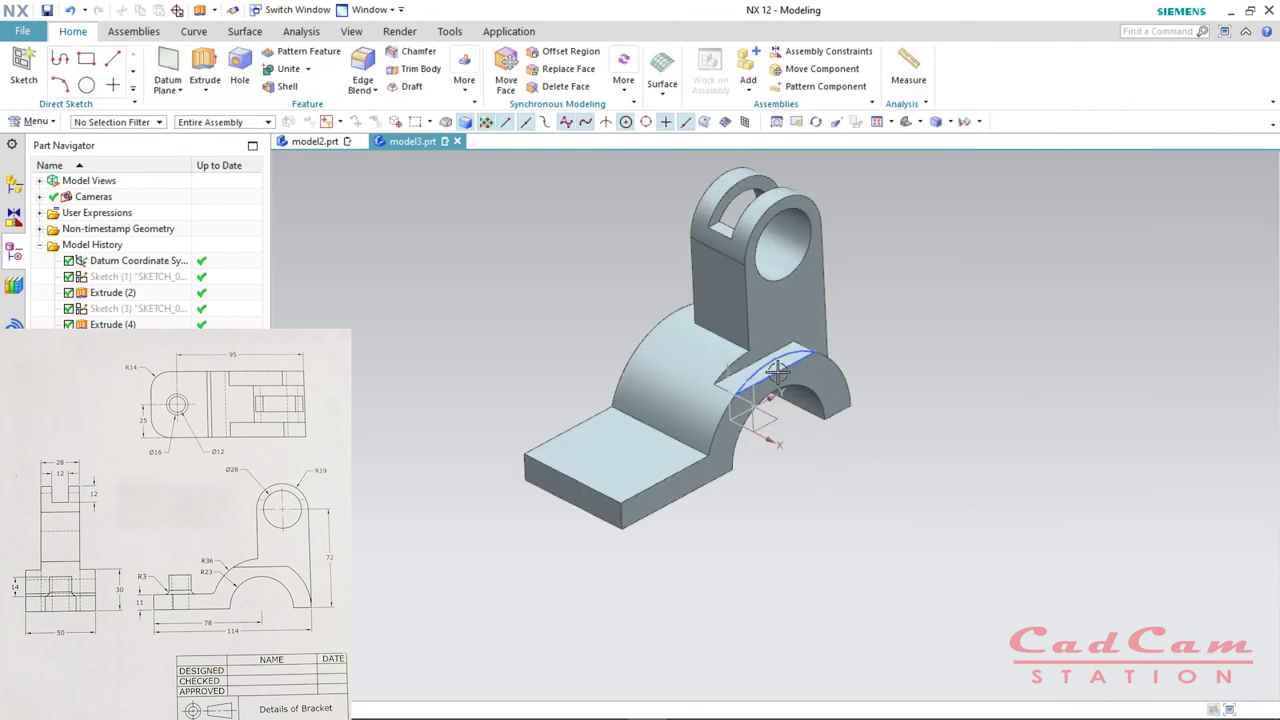
pyautogui.hotkey('ctrl', 'w')
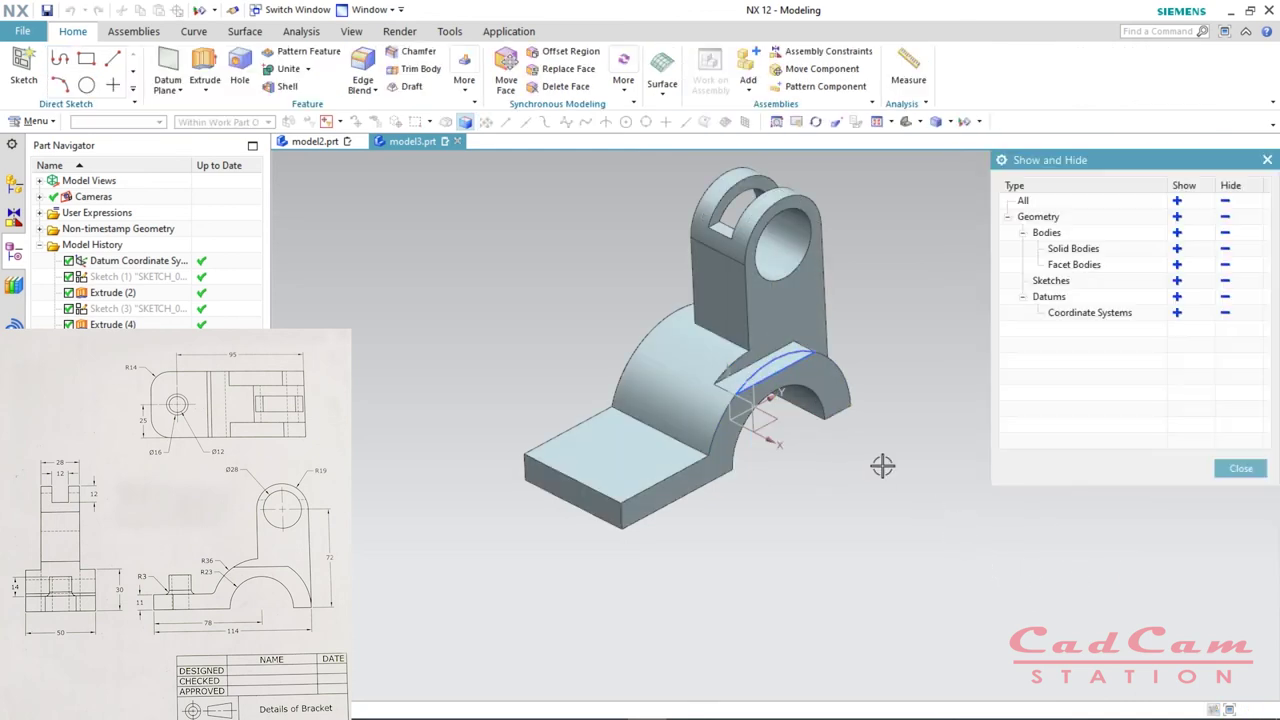
pyautogui.click(1225, 280)
pyautogui.press('Escape')
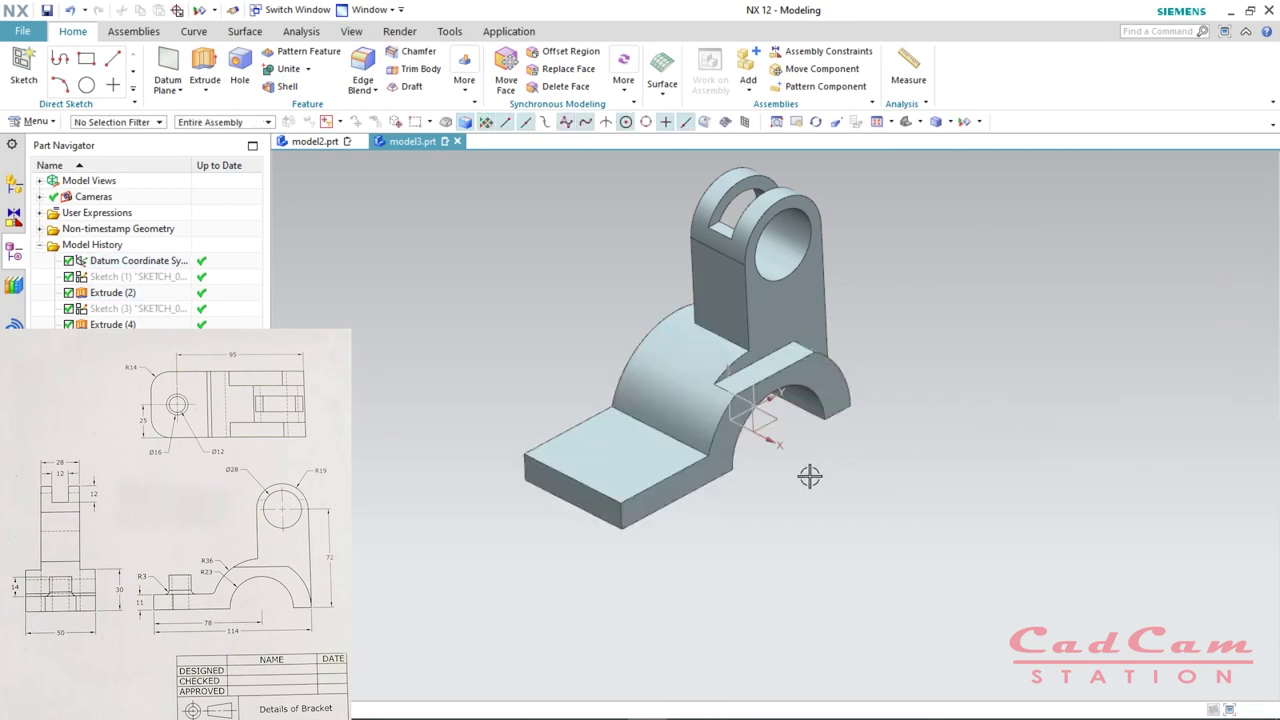
# - Mirror the flat cut on the arch to the opposite side with Mirror Feature, using the datum coordinate system's YZ plane
pyautogui.moveTo(815, 478); pyautogui.dragTo(843, 457, button='middle')
pyautogui.scroll(3, 827, 499)
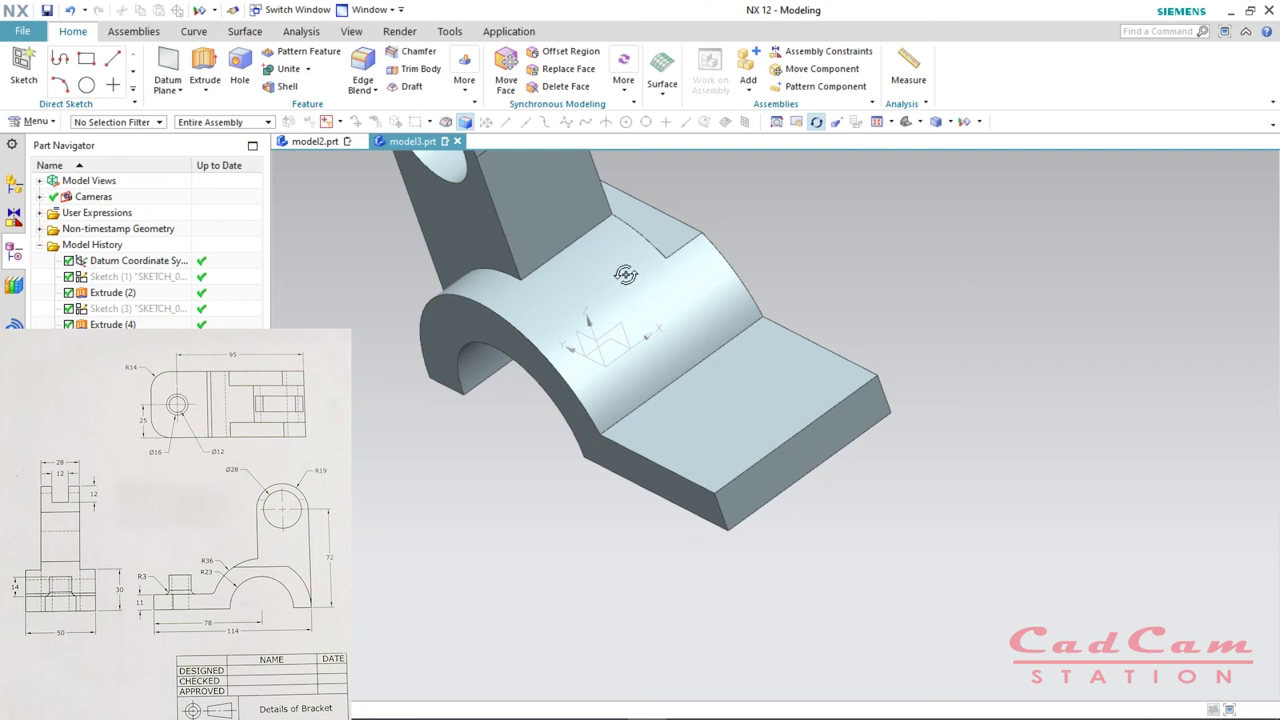
pyautogui.scroll(-4, 724, 546)
pyautogui.scroll(2, 555, 385)
pyautogui.moveTo(623, 496); pyautogui.dragTo(578, 514, button='middle')
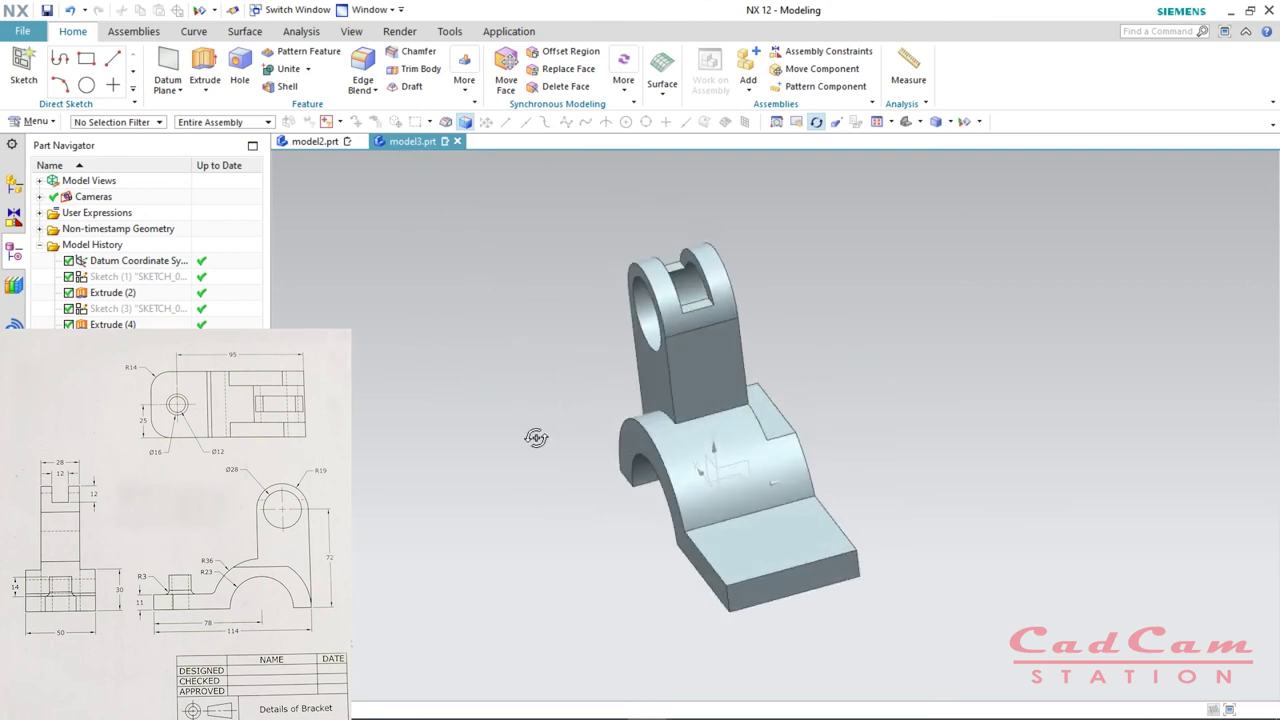
pyautogui.press('Escape')
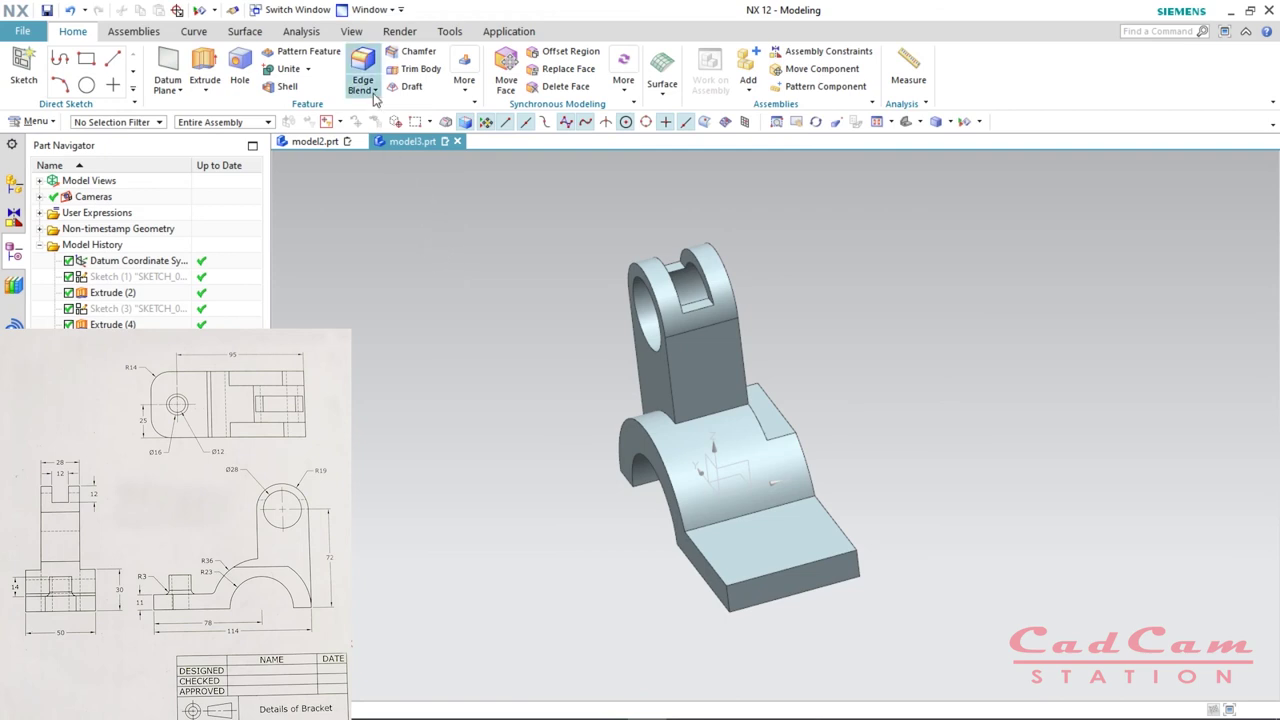
pyautogui.click(467, 90)
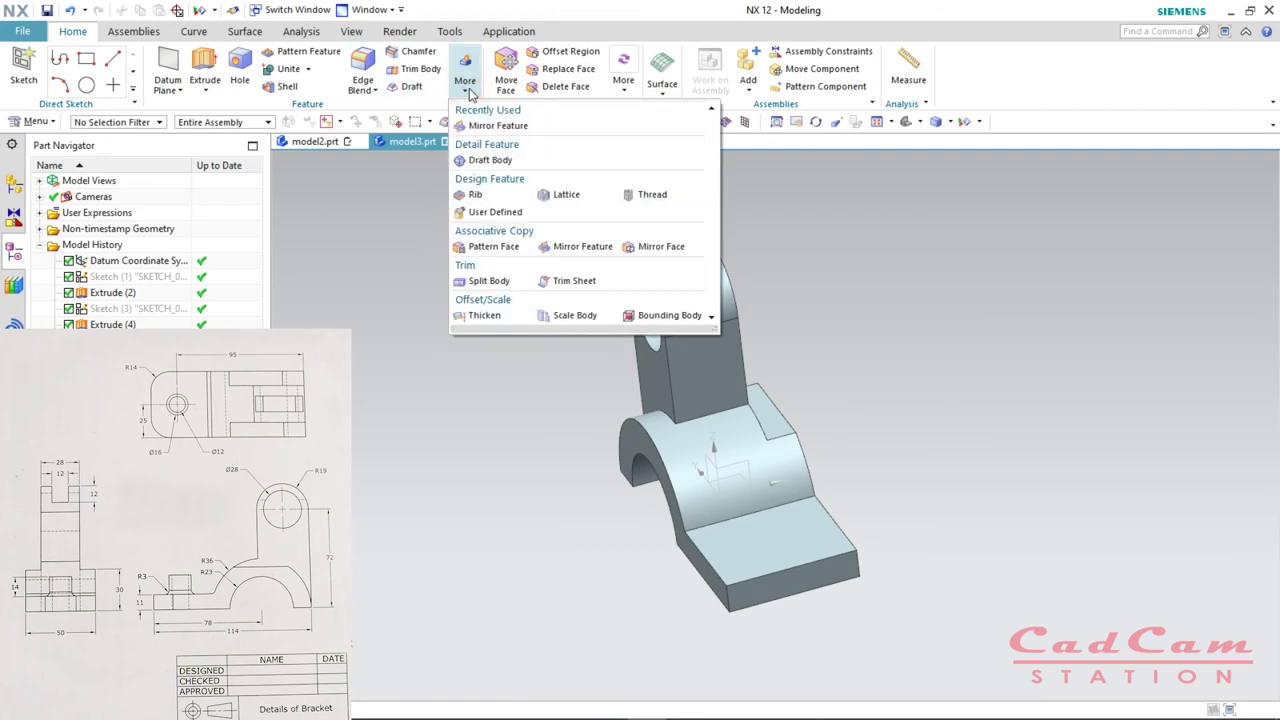
pyautogui.click(570, 246)
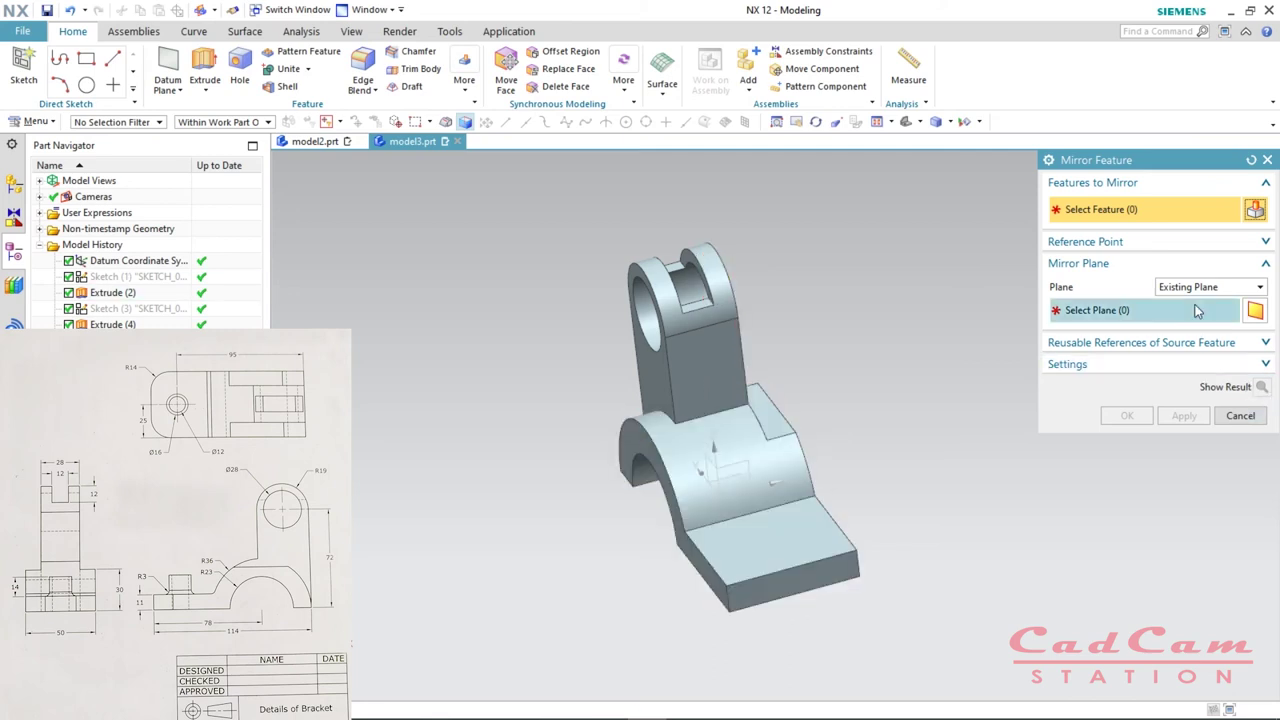
pyautogui.click(768, 414)
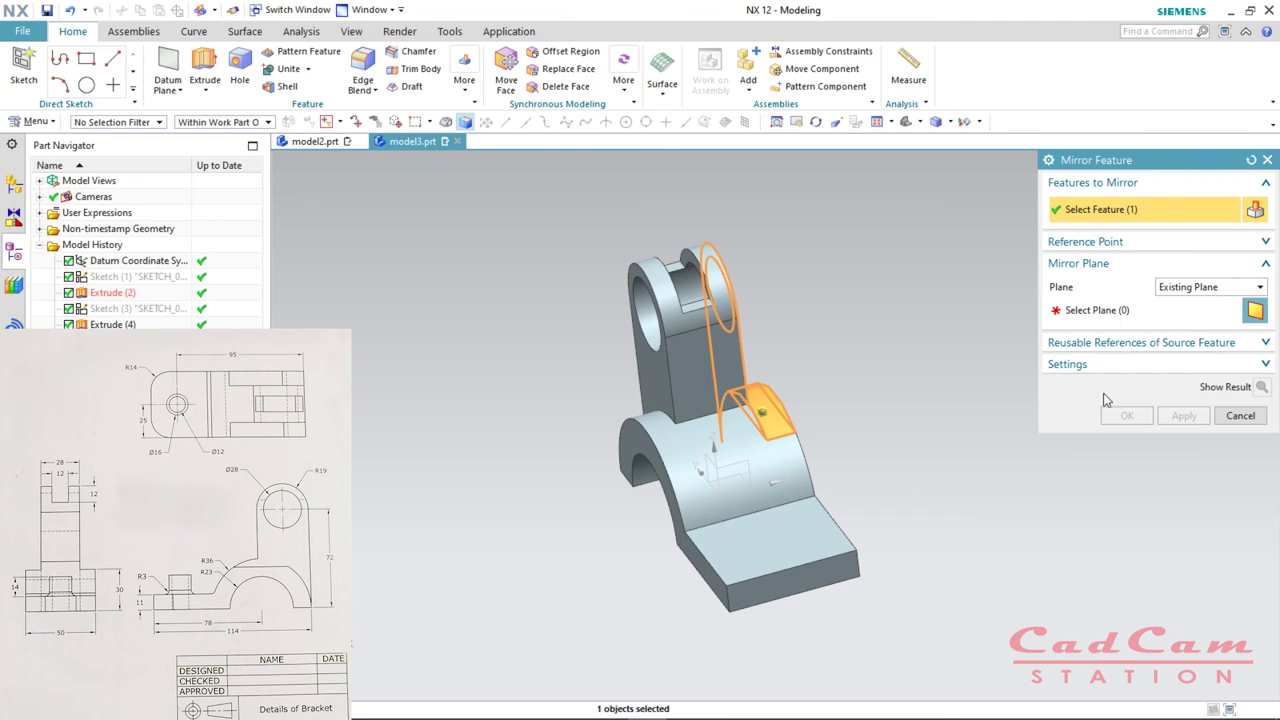
pyautogui.click(1084, 313)
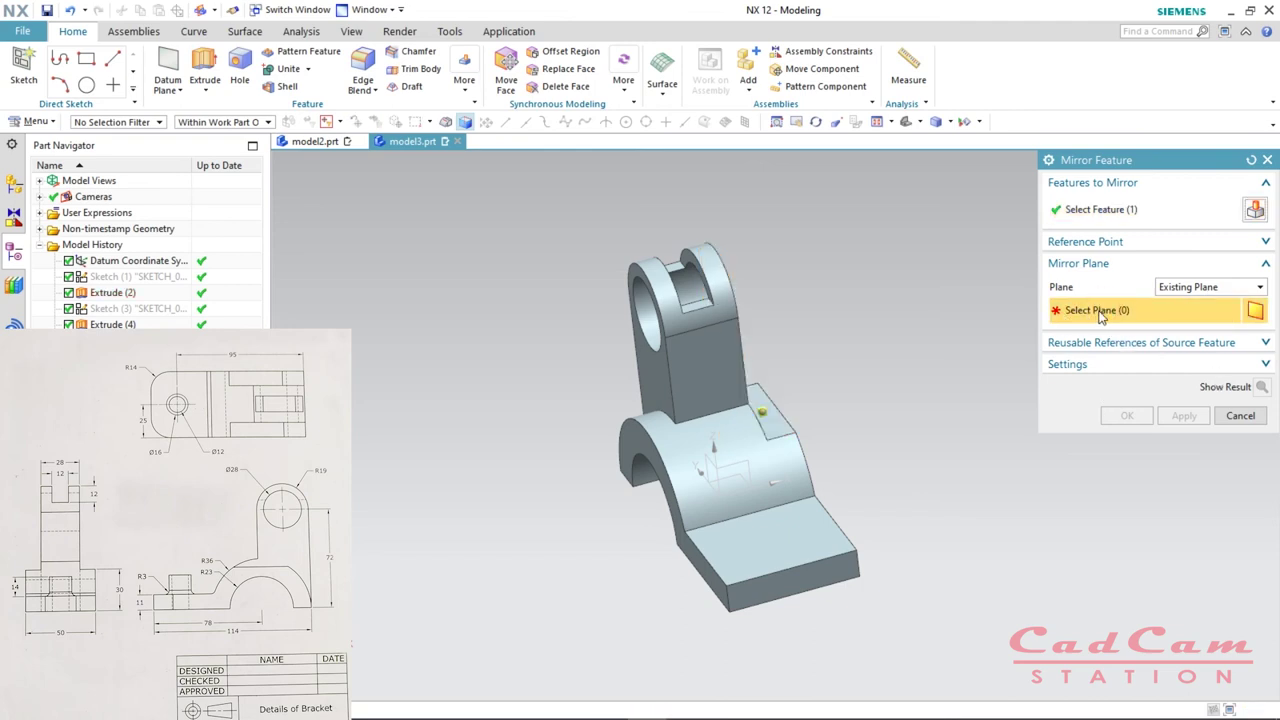
pyautogui.moveTo(886, 423)
pyautogui.mouseDown(button='middle')
pyautogui.moveTo(929, 406)
pyautogui.moveTo(943, 423)
pyautogui.moveTo(980, 416)
pyautogui.moveTo(960, 406)
pyautogui.moveTo(910, 426)
pyautogui.mouseUp(button='middle')
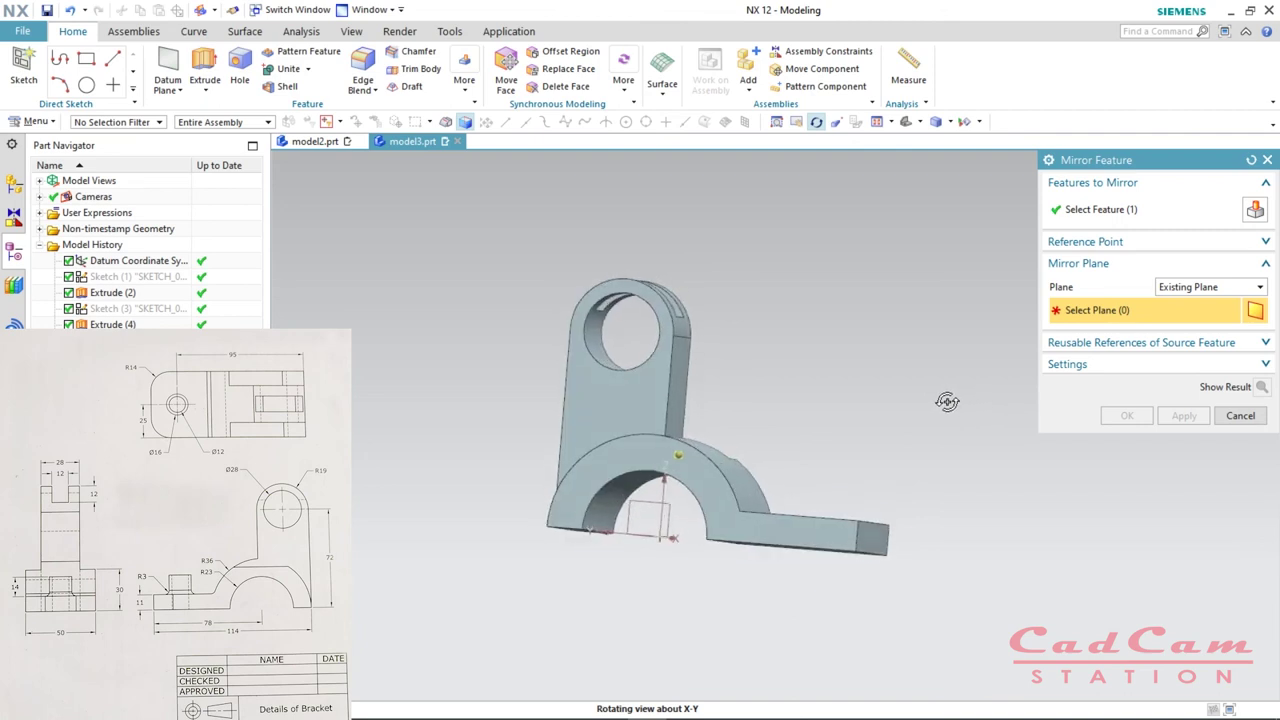
pyautogui.click(642, 507)
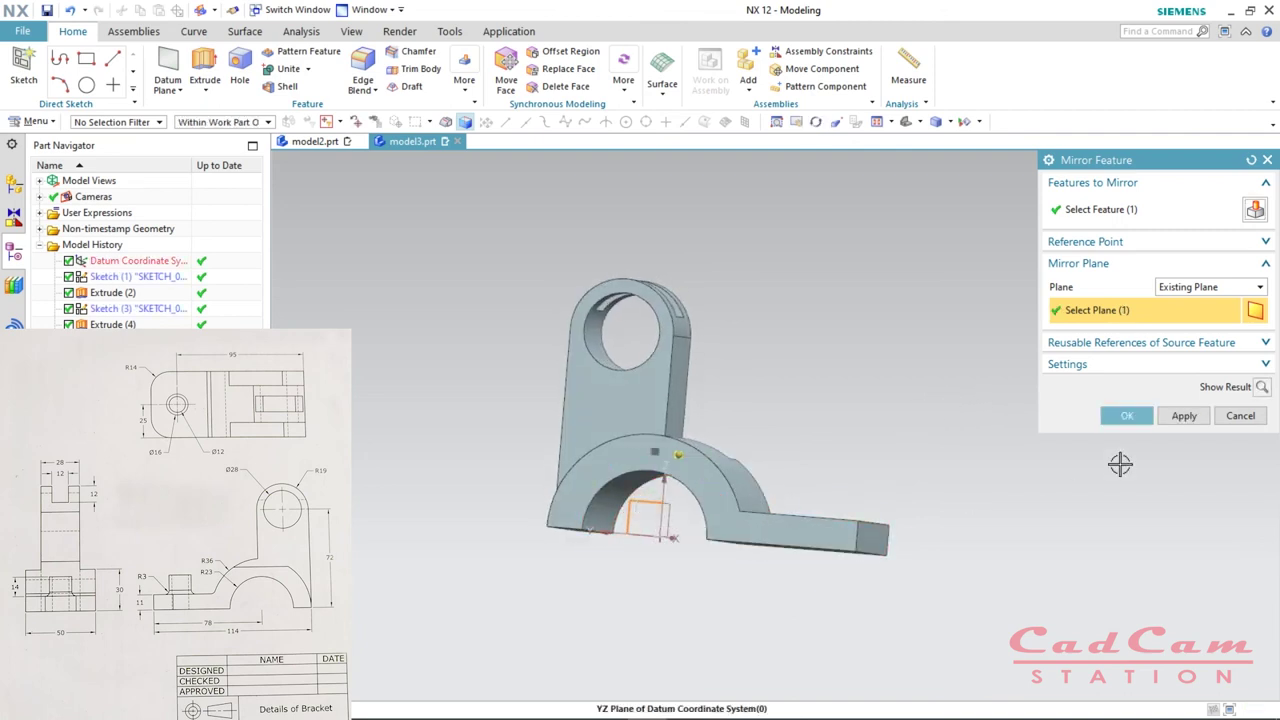
pyautogui.click(1126, 415)
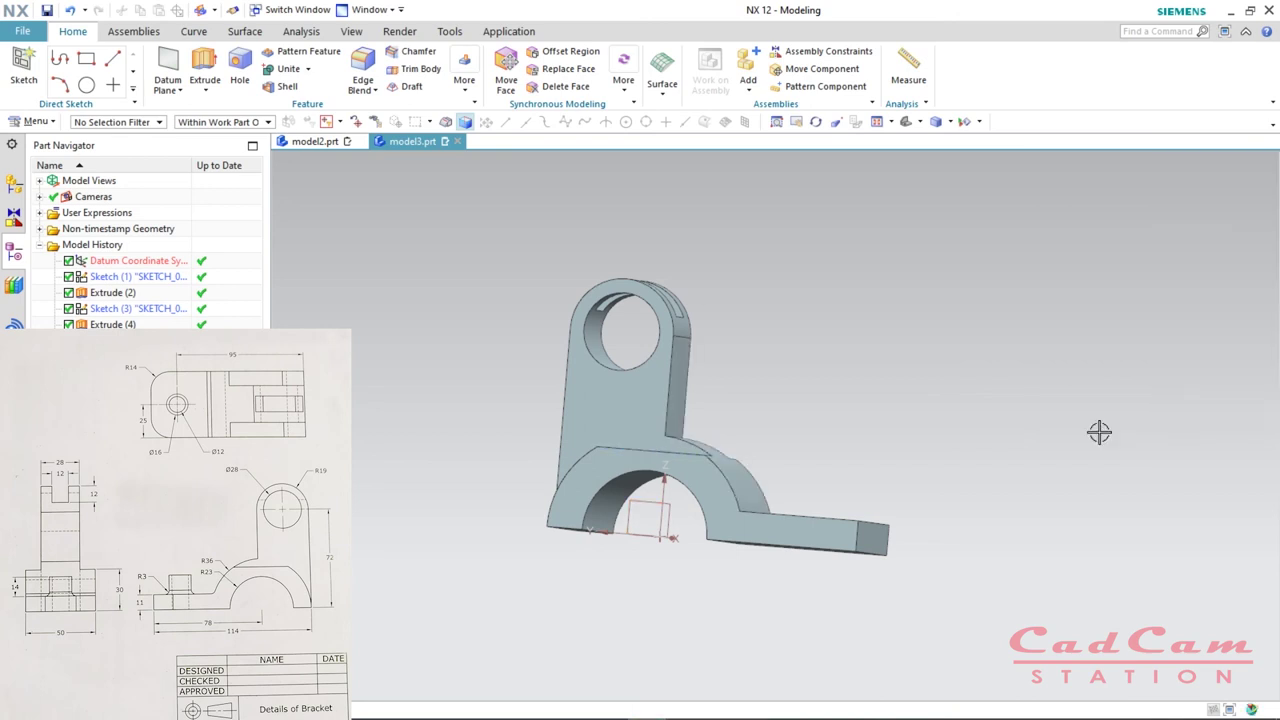
# - Examine both flat cuts on the arch and compare the bracket with the finished one in model2.prt
pyautogui.moveTo(846, 437); pyautogui.dragTo(663, 398, button='middle')
pyautogui.moveTo(880, 505); pyautogui.dragTo(843, 485, button='middle')
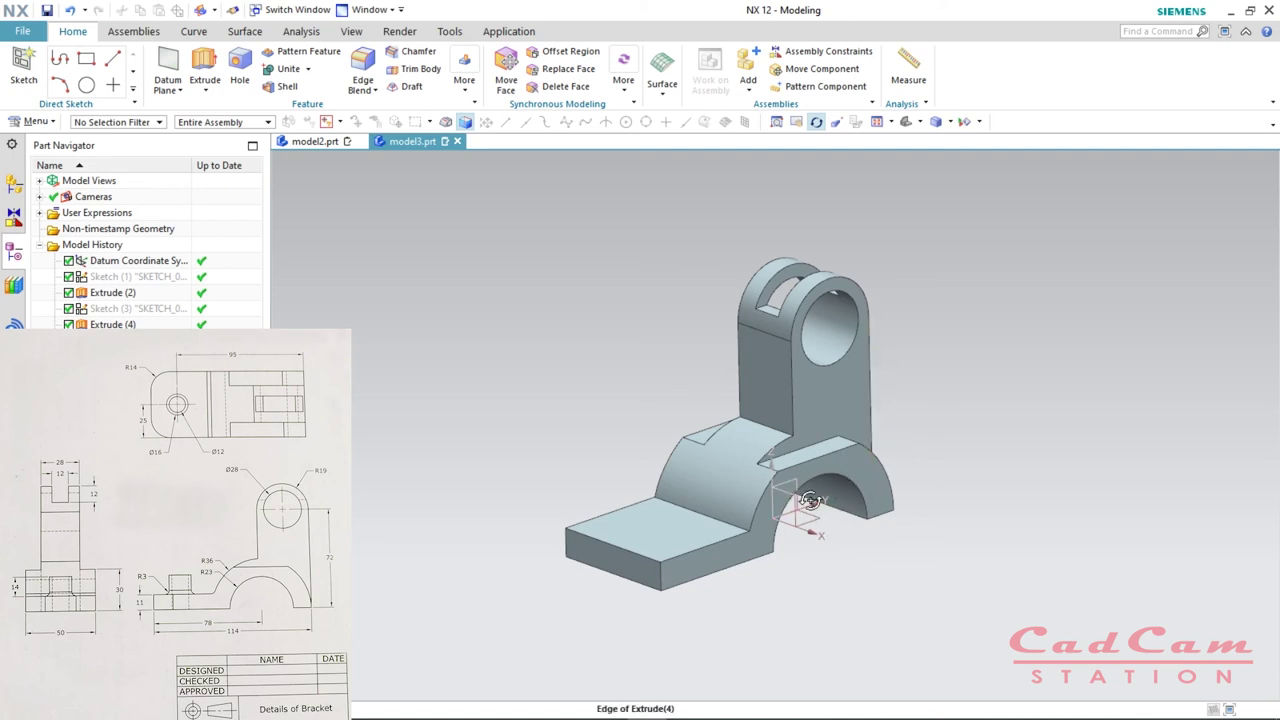
pyautogui.moveTo(820, 566); pyautogui.dragTo(780, 570, button='middle')
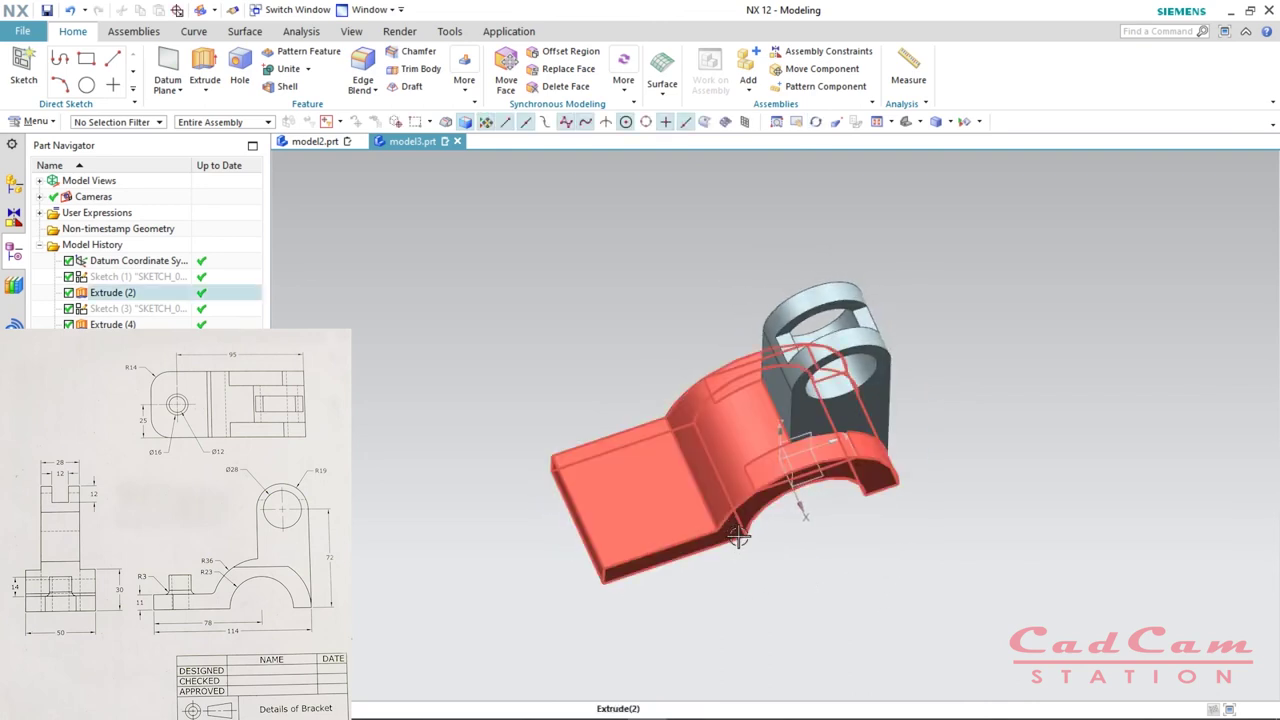
pyautogui.click(325, 143)
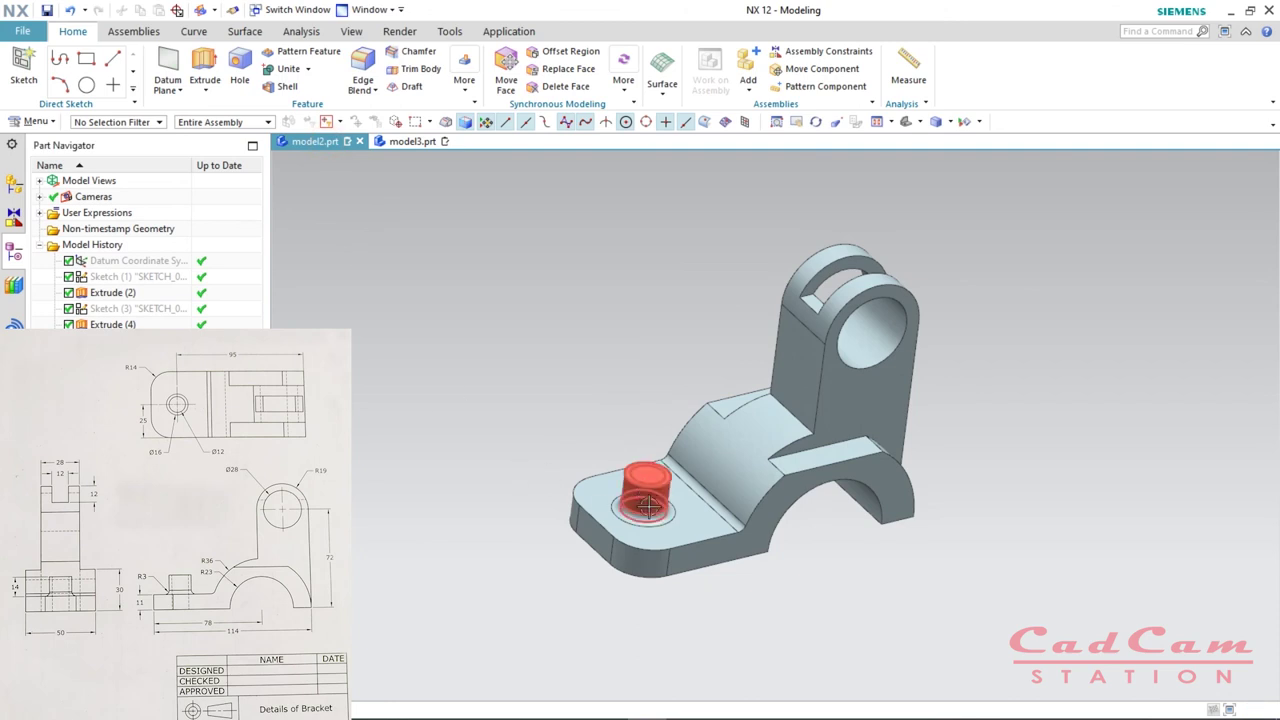
pyautogui.click(423, 146)
# - Create a new sketch on the top face of the flat base plate
pyautogui.click(24, 82)
pyautogui.click(614, 484)
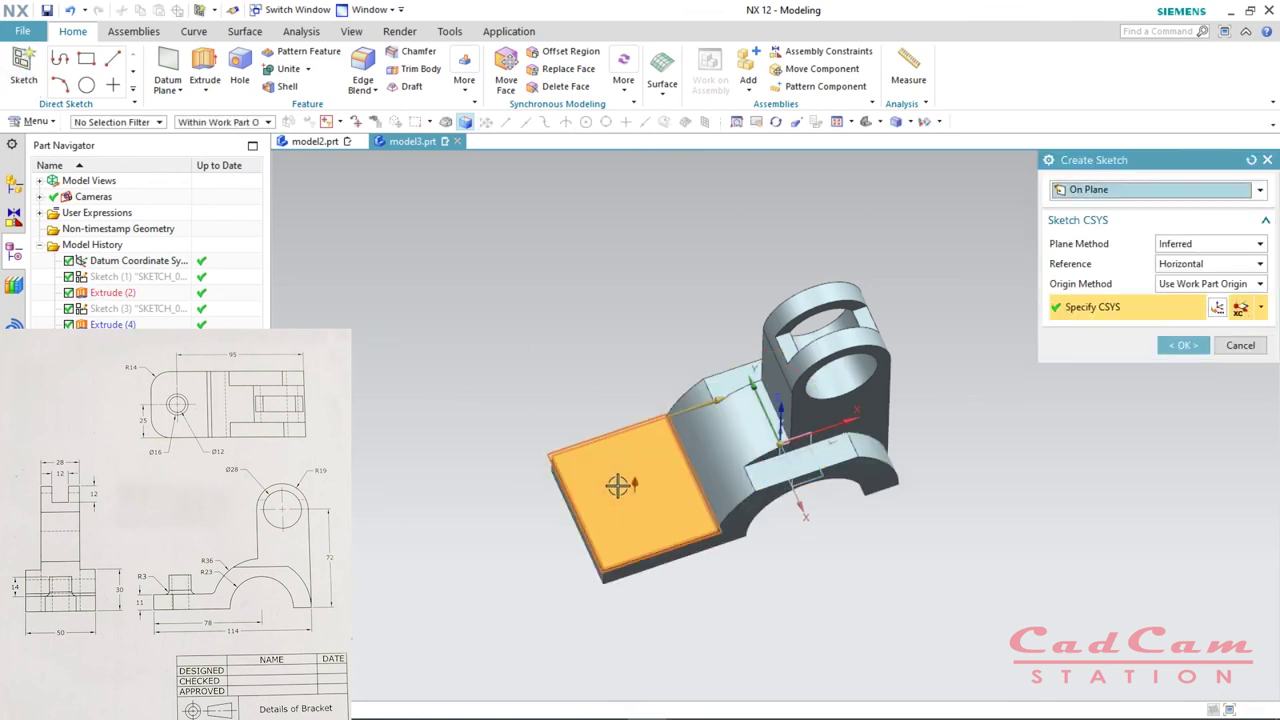
pyautogui.click(1183, 345)
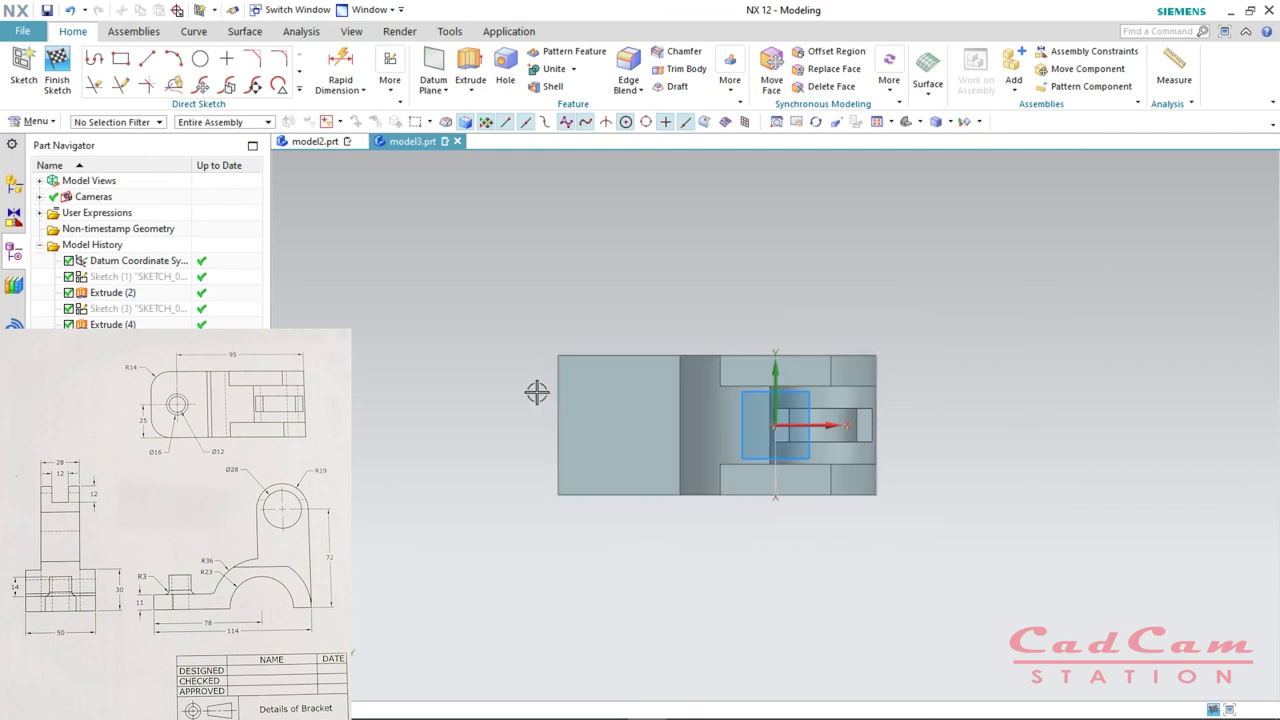
# - Sketch a 16 mm diameter circle on the flat plate, centred about 60 mm from the sketch's vertical axis
pyautogui.press('o')
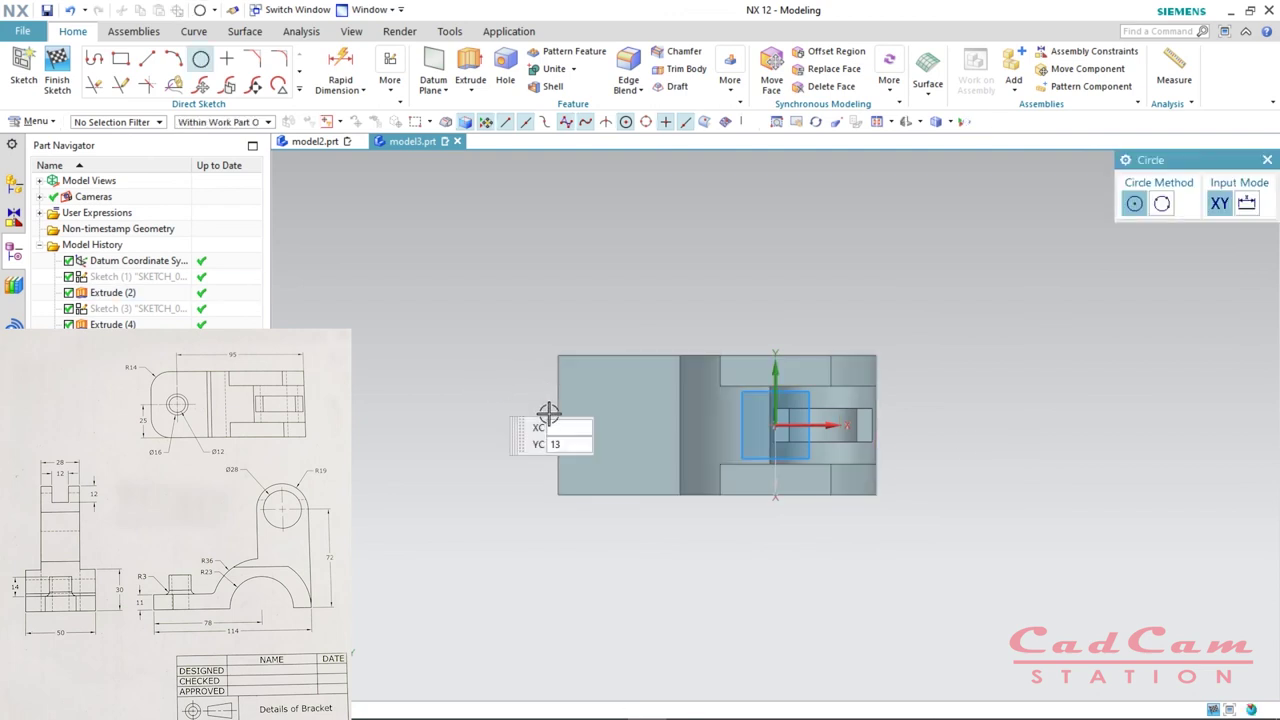
pyautogui.click(608, 430)
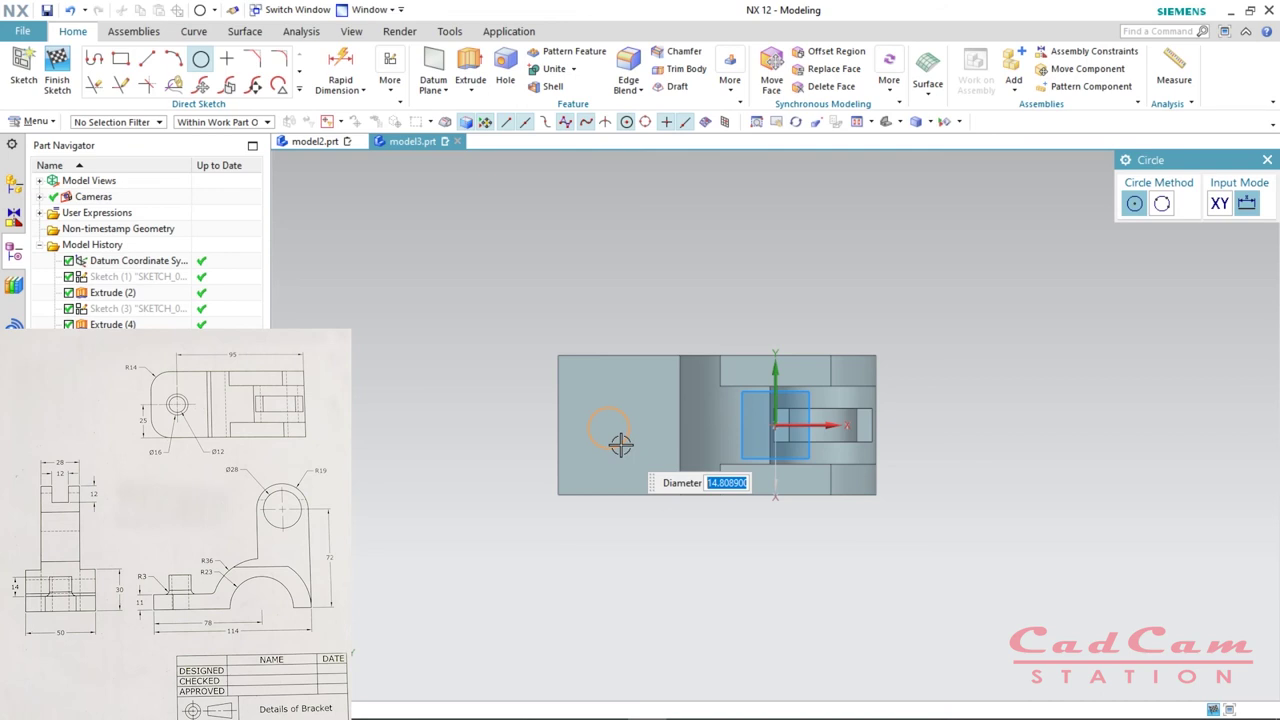
pyautogui.write('16')
pyautogui.press('Return')
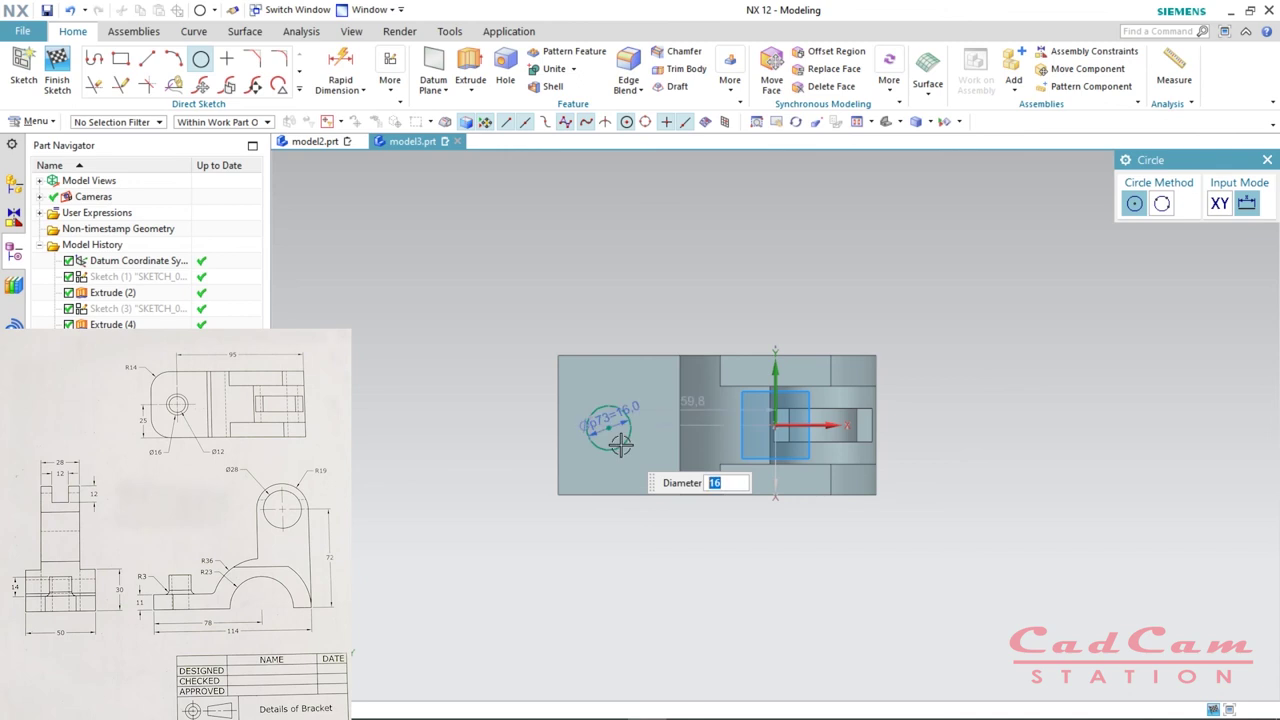
pyautogui.press('Escape')
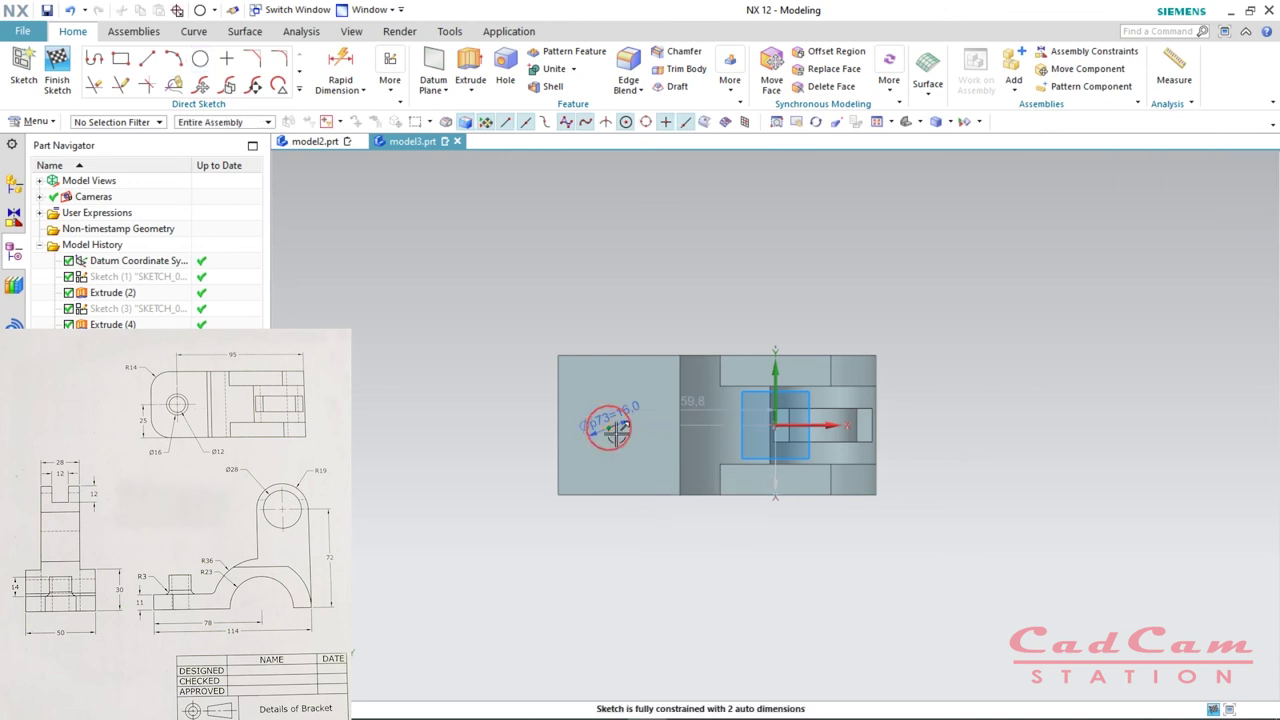
# - Align the 16 mm circle's centre horizontally with the sketch origin using a Horizontal Alignment constraint
pyautogui.moveTo(612, 428); pyautogui.dragTo(617, 428)
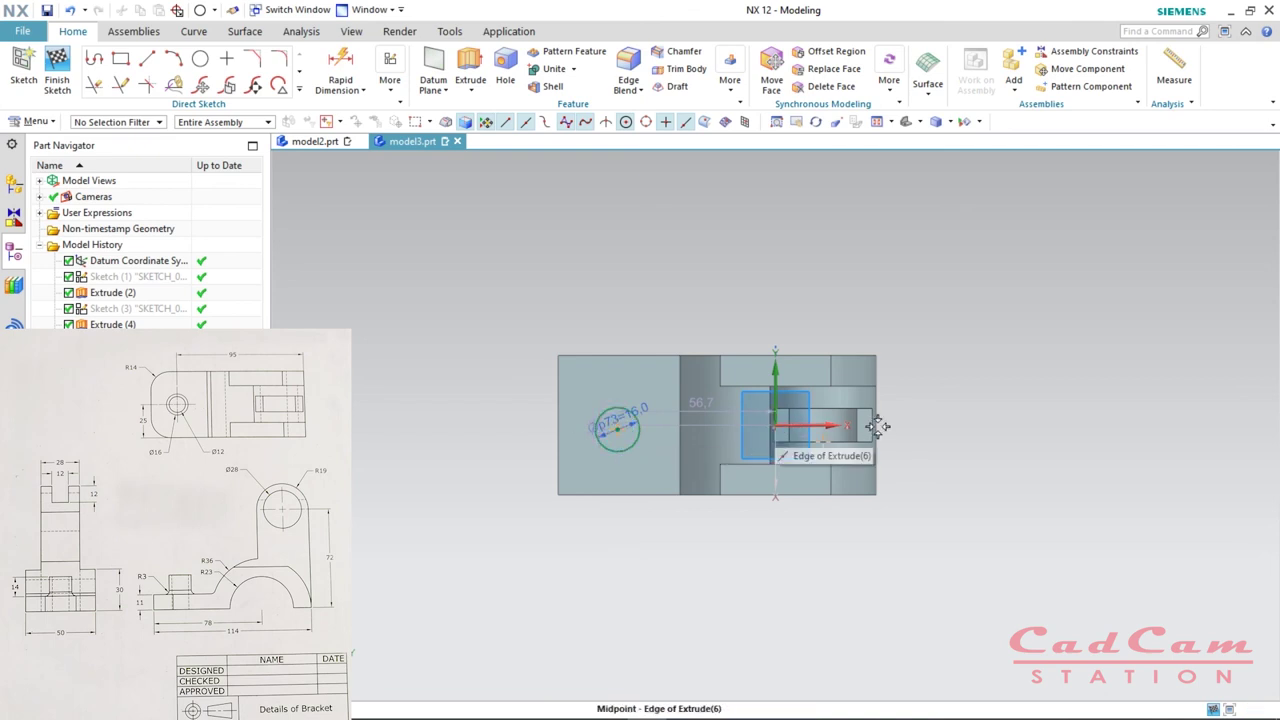
pyautogui.click(751, 433)
pyautogui.press('c')
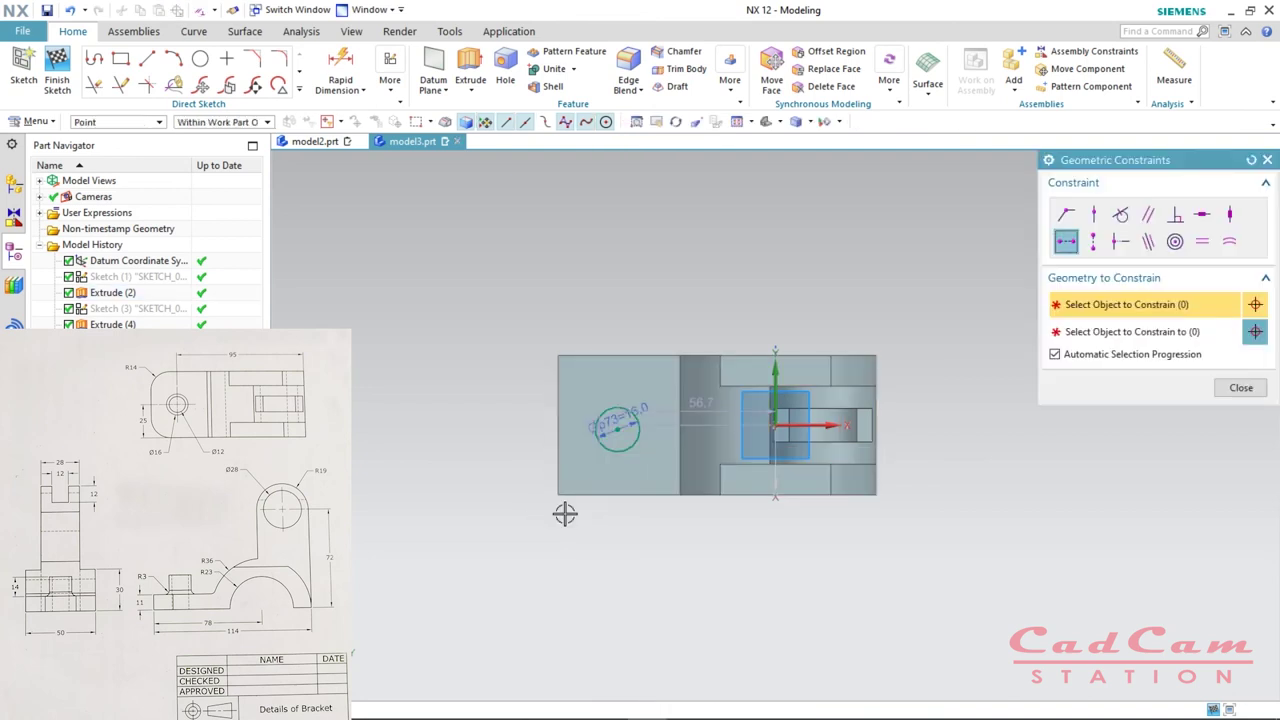
pyautogui.click(1065, 243)
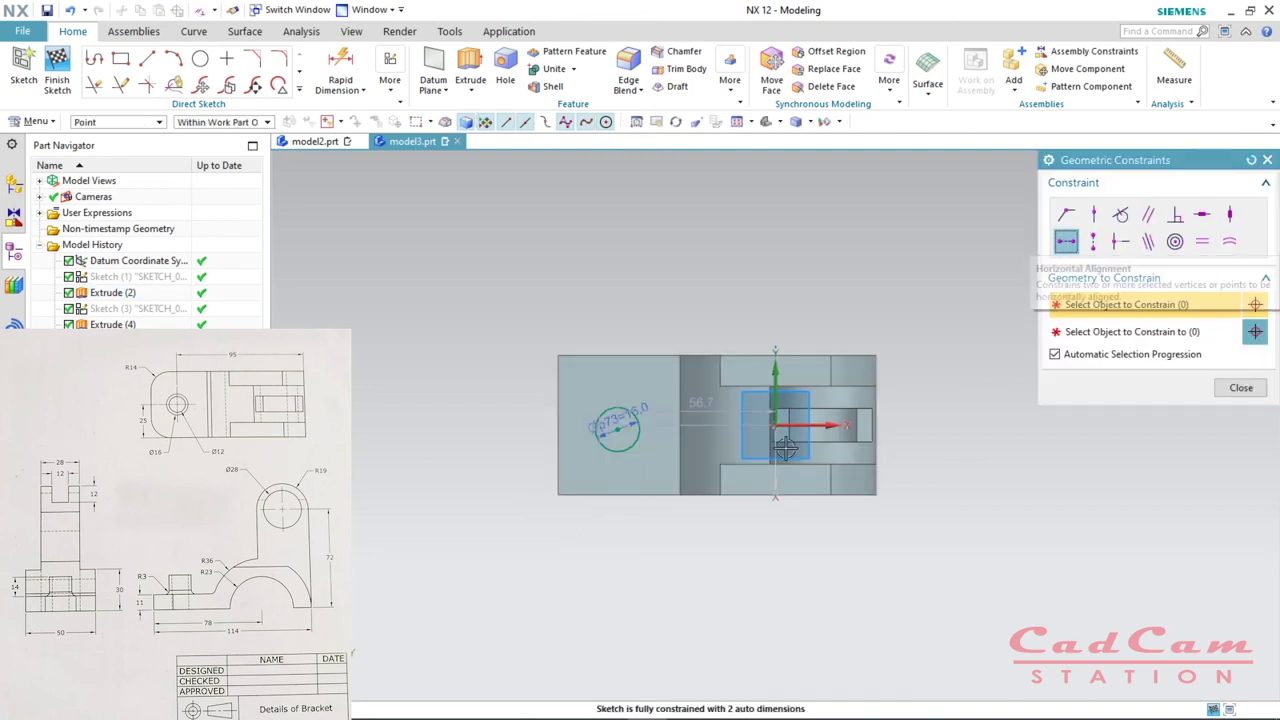
pyautogui.click(618, 430)
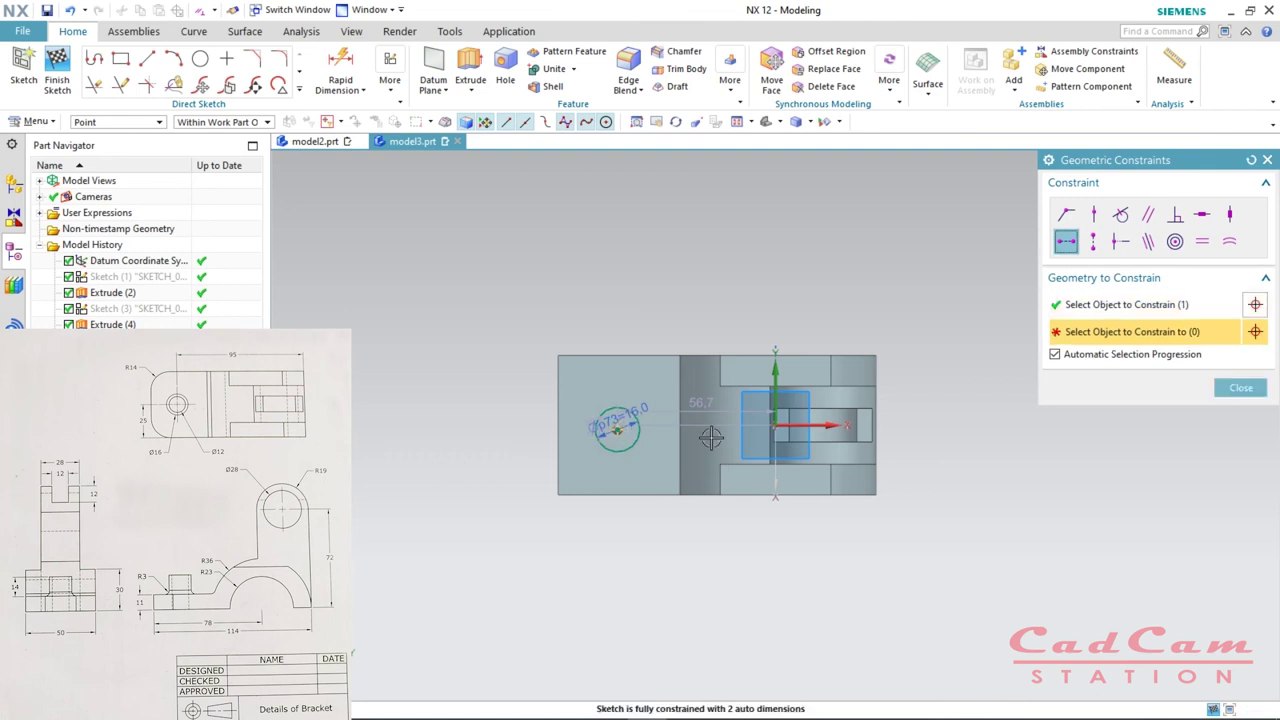
pyautogui.click(775, 426)
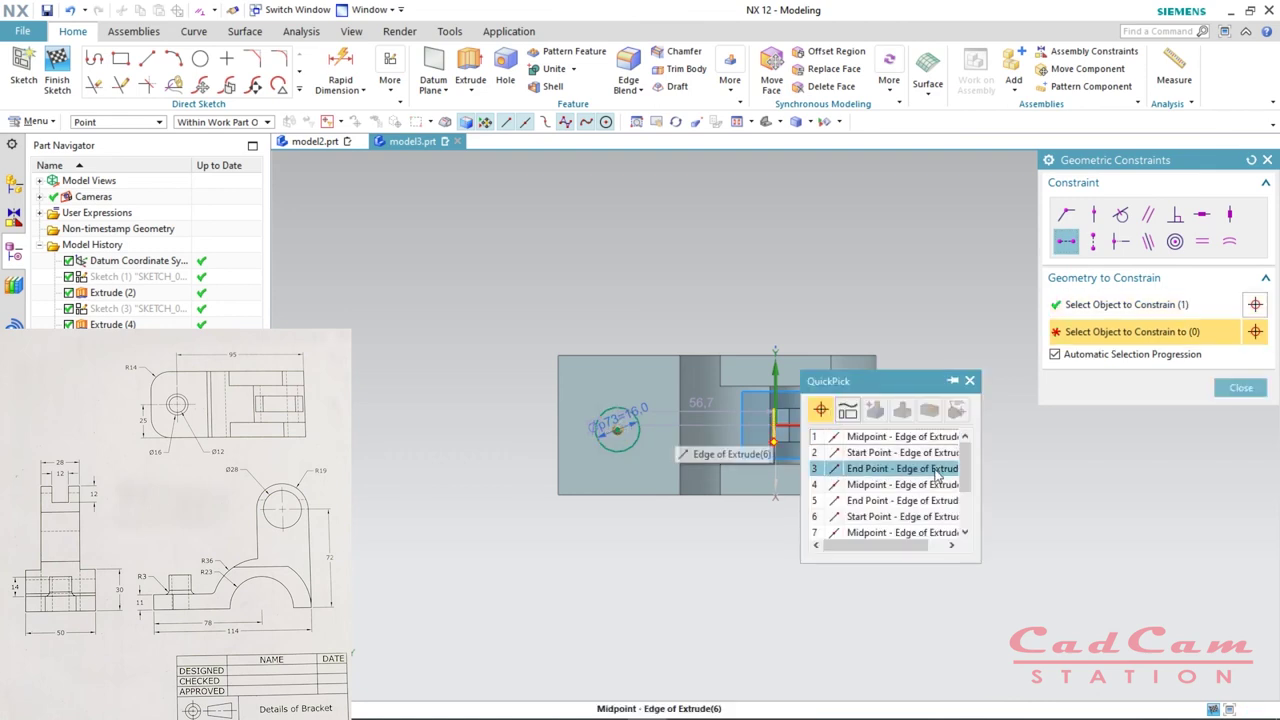
pyautogui.scroll(-3, 975, 470)
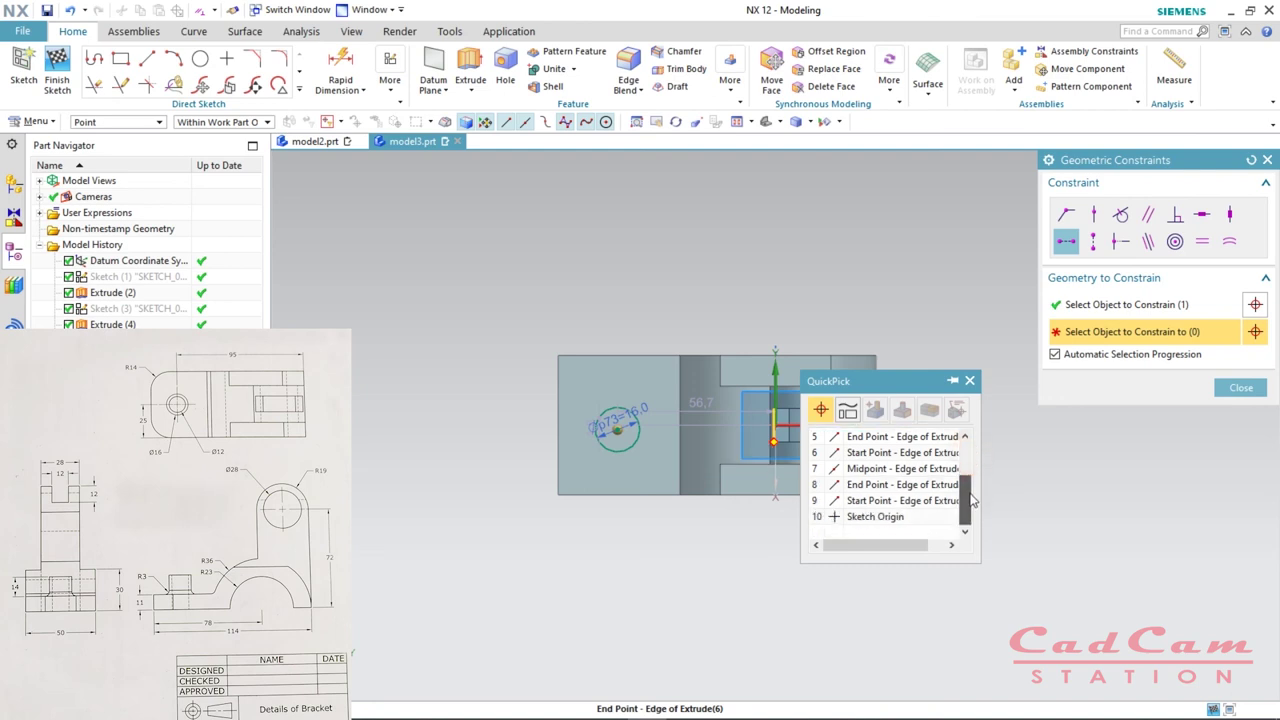
pyautogui.click(860, 518)
pyautogui.press('Escape')
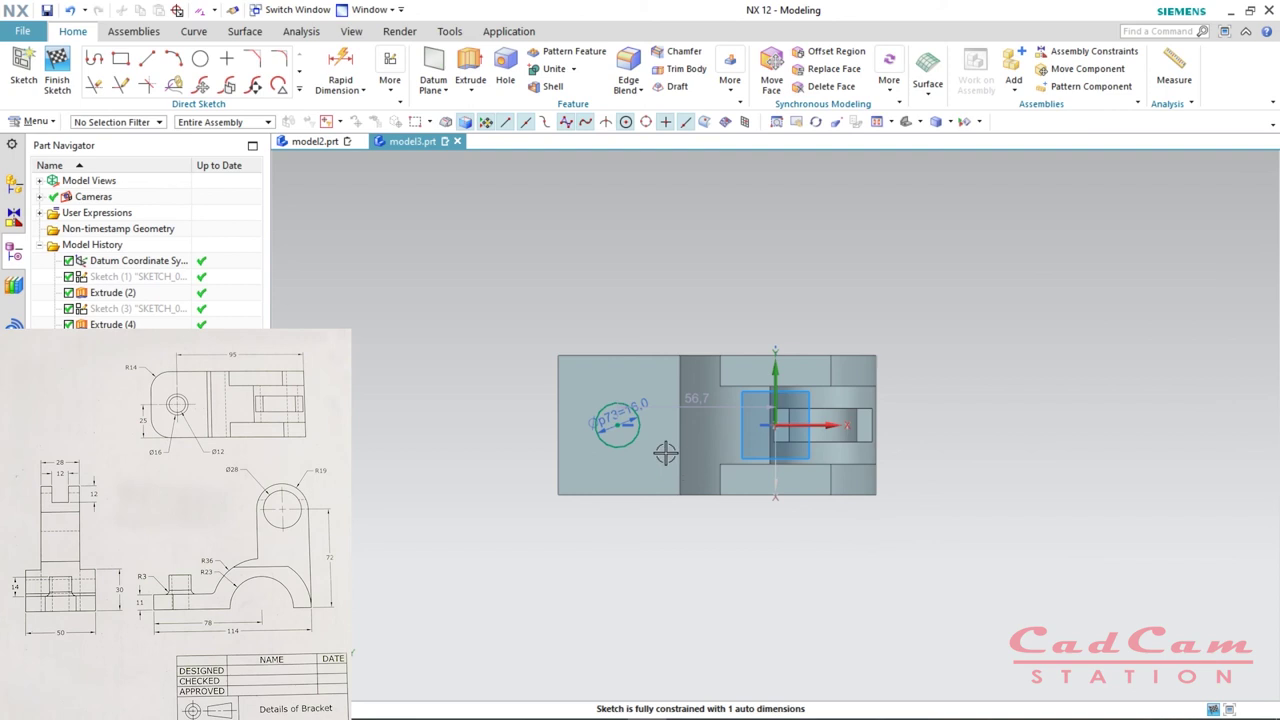
# - Add a 95 mm horizontal dimension between the circle's centre and the bracket's far end edge
pyautogui.moveTo(617, 424)
pyautogui.mouseDown()
pyautogui.moveTo(760, 430)
pyautogui.moveTo(665, 440)
pyautogui.moveTo(640, 450)
pyautogui.moveTo(648, 459)
pyautogui.mouseUp()
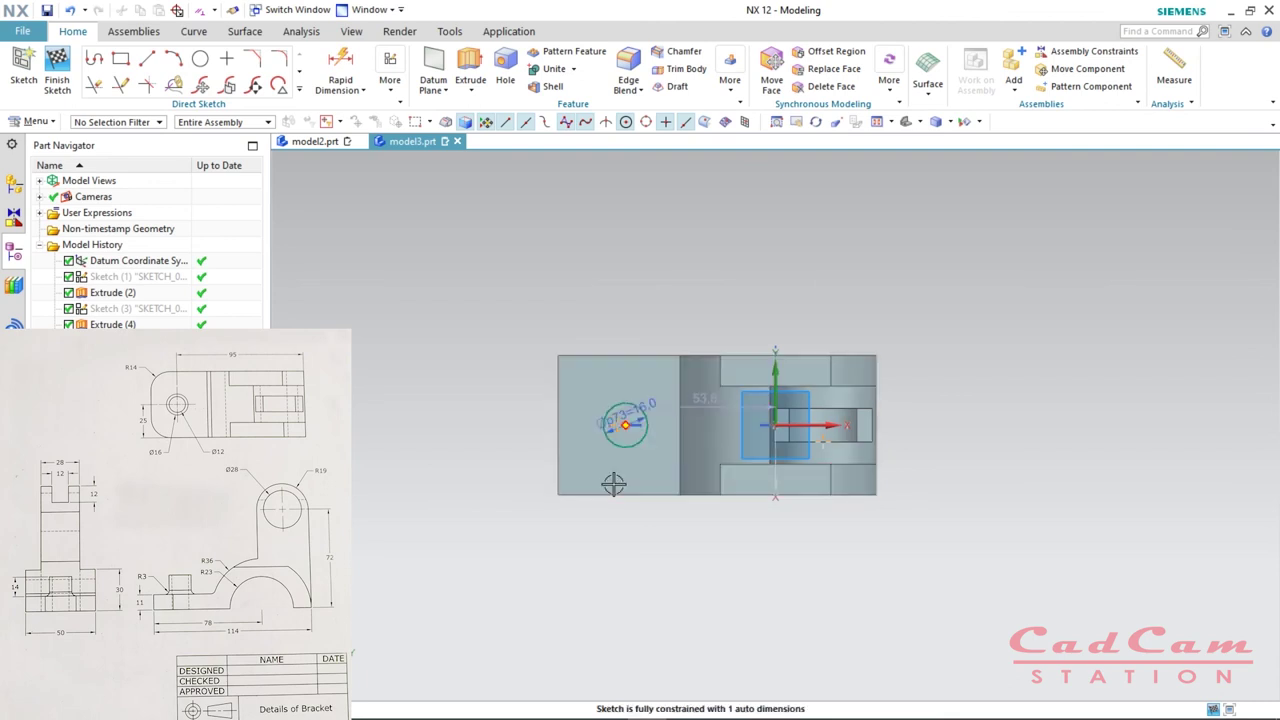
pyautogui.press('d')
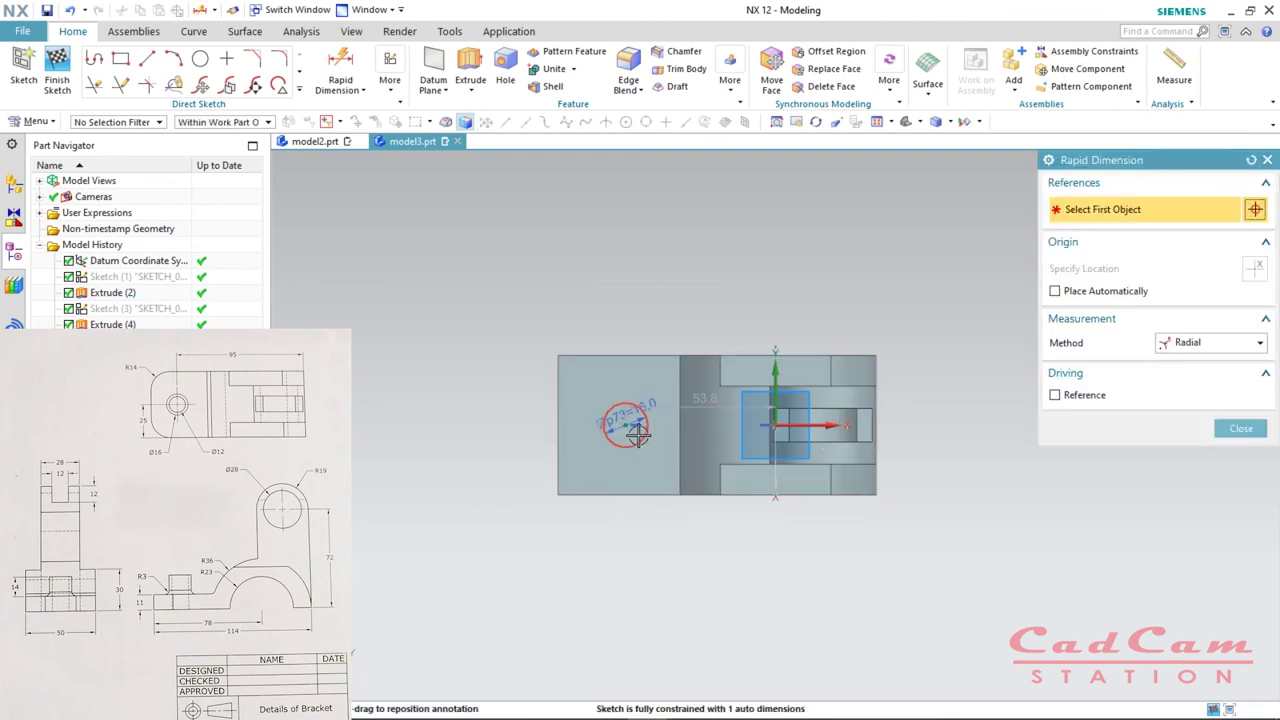
pyautogui.click(1190, 343)
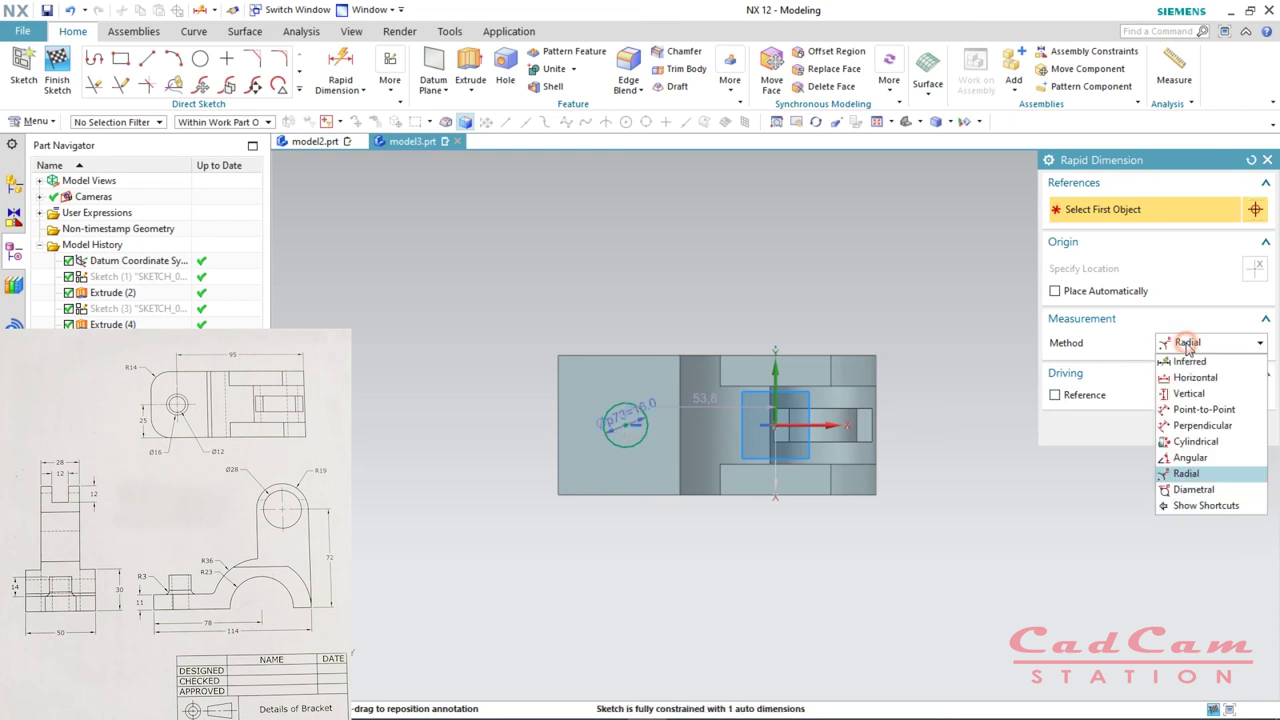
pyautogui.click(1190, 378)
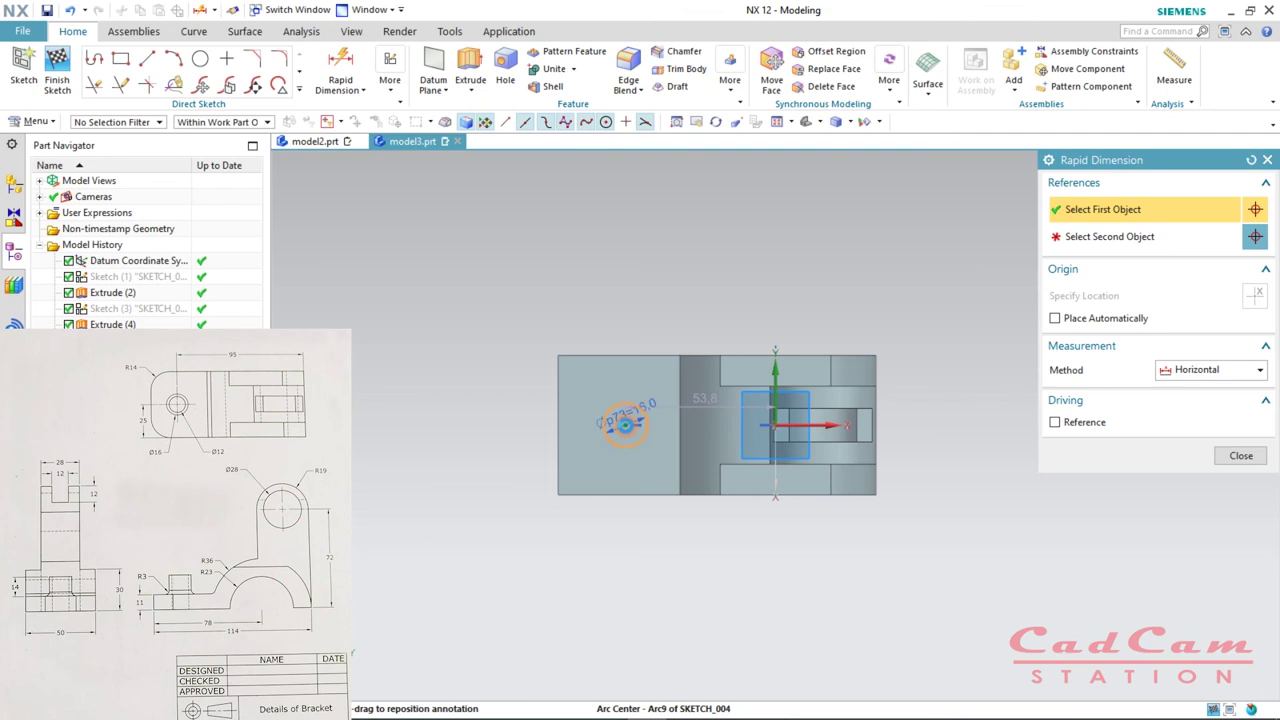
pyautogui.click(622, 430)
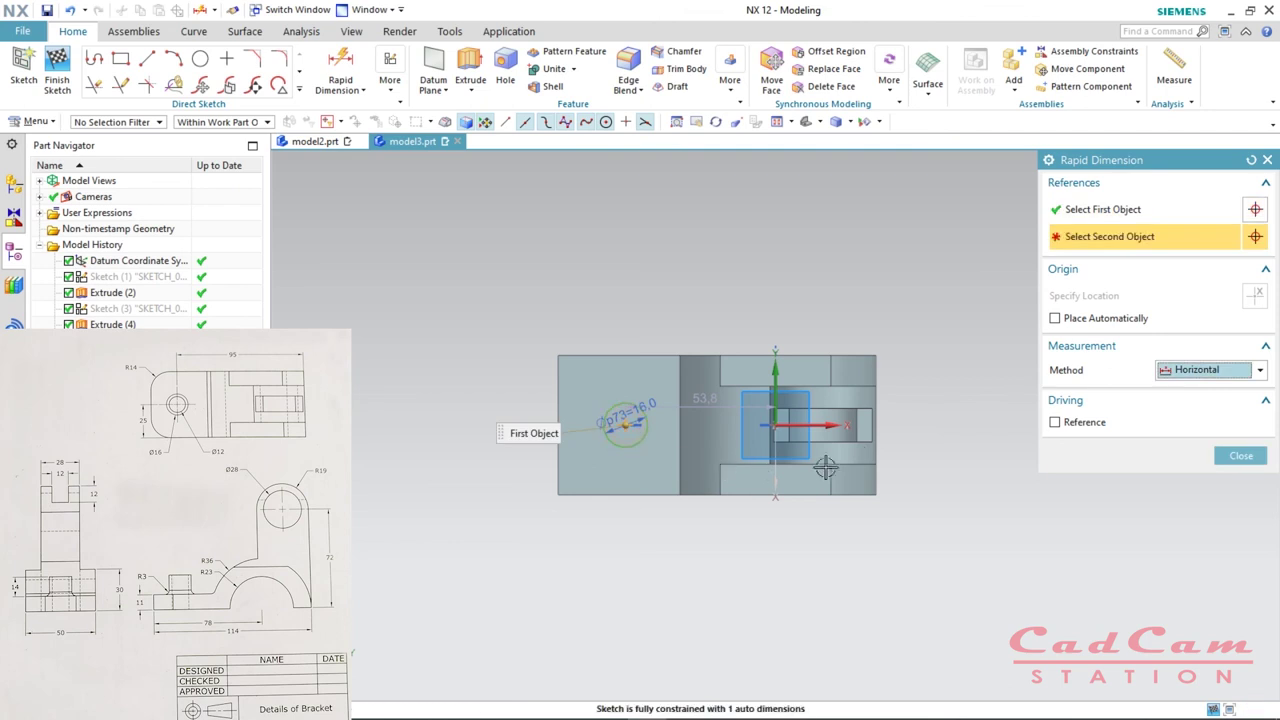
pyautogui.click(877, 356)
pyautogui.click(766, 295)
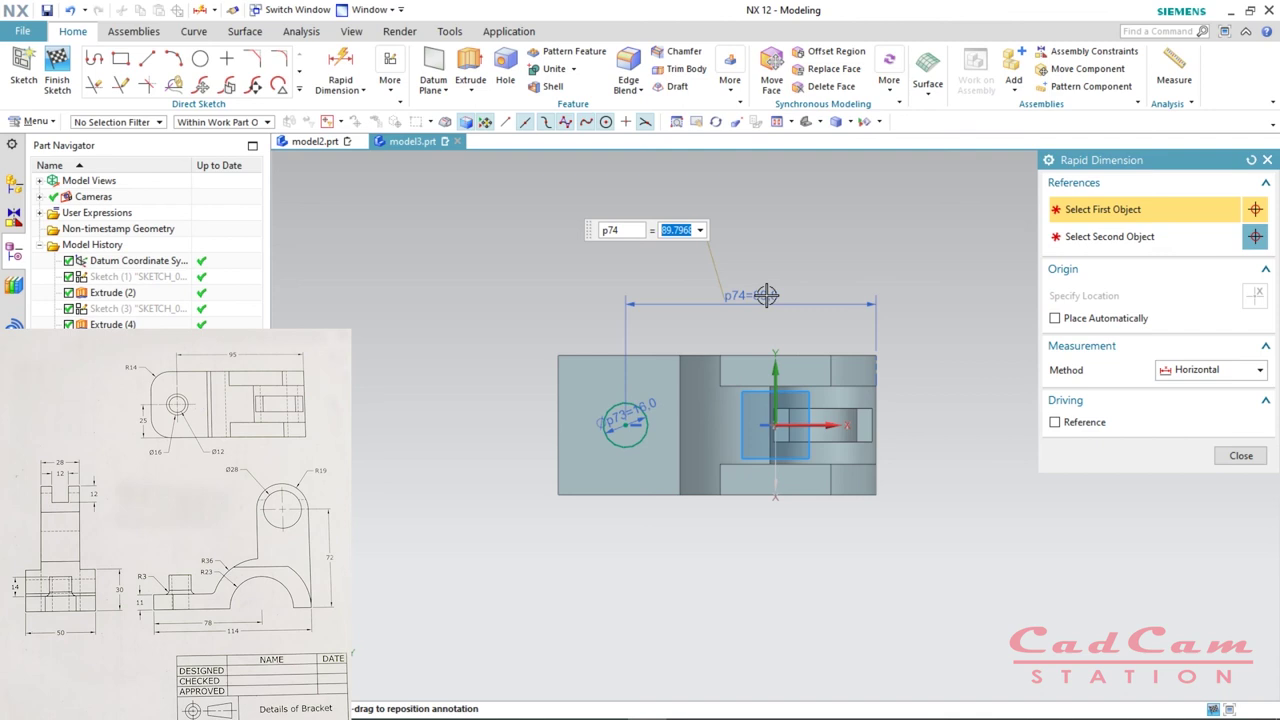
pyautogui.write('95')
pyautogui.press('Escape')
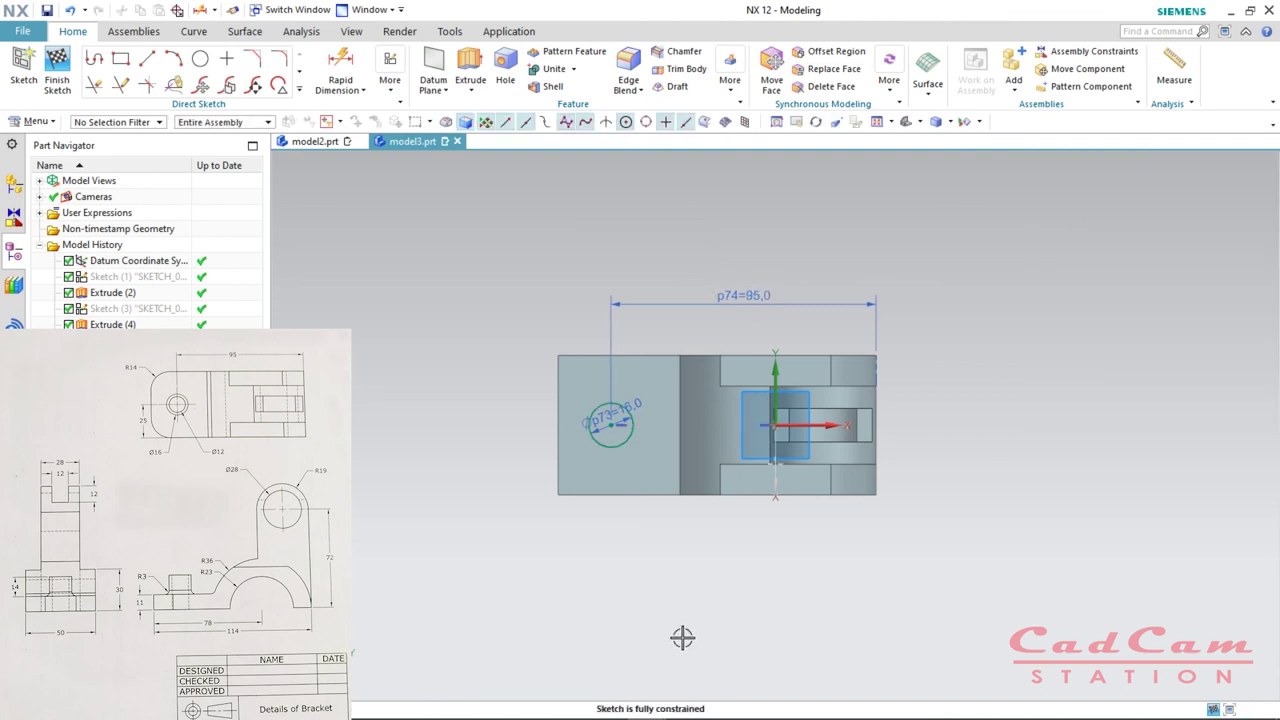
# - Extrude the 16 mm circle upward from the plate by 14 mm, united with the bracket body
pyautogui.moveTo(706, 523)
pyautogui.mouseDown(button='middle')
pyautogui.moveTo(740, 470)
pyautogui.moveTo(756, 496)
pyautogui.mouseUp(button='middle')
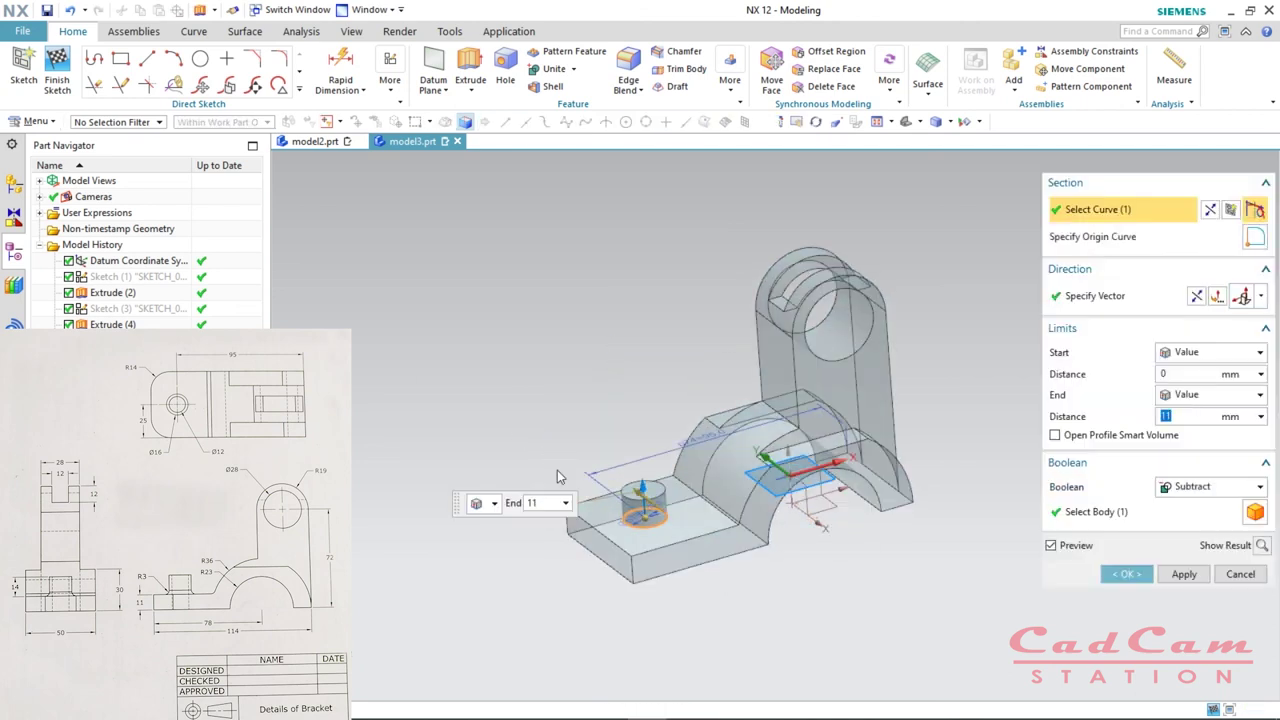
pyautogui.click(1210, 487)
pyautogui.click(1189, 517)
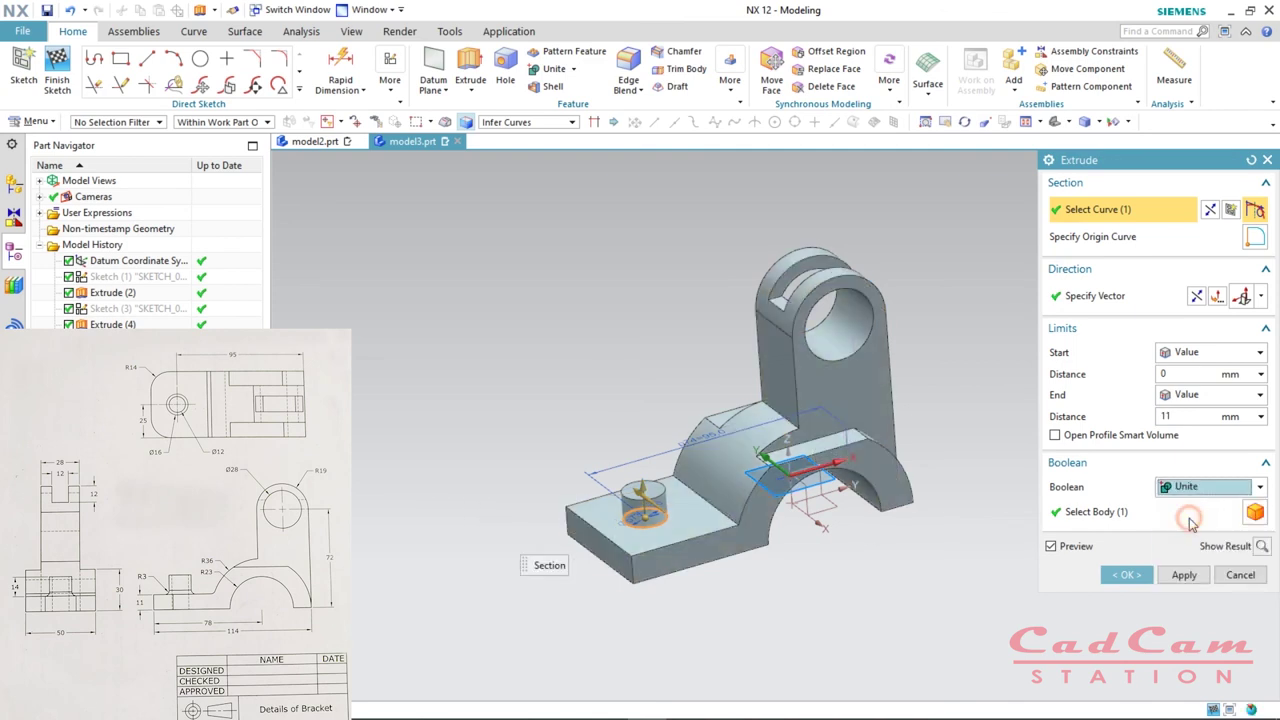
pyautogui.click(1194, 415)
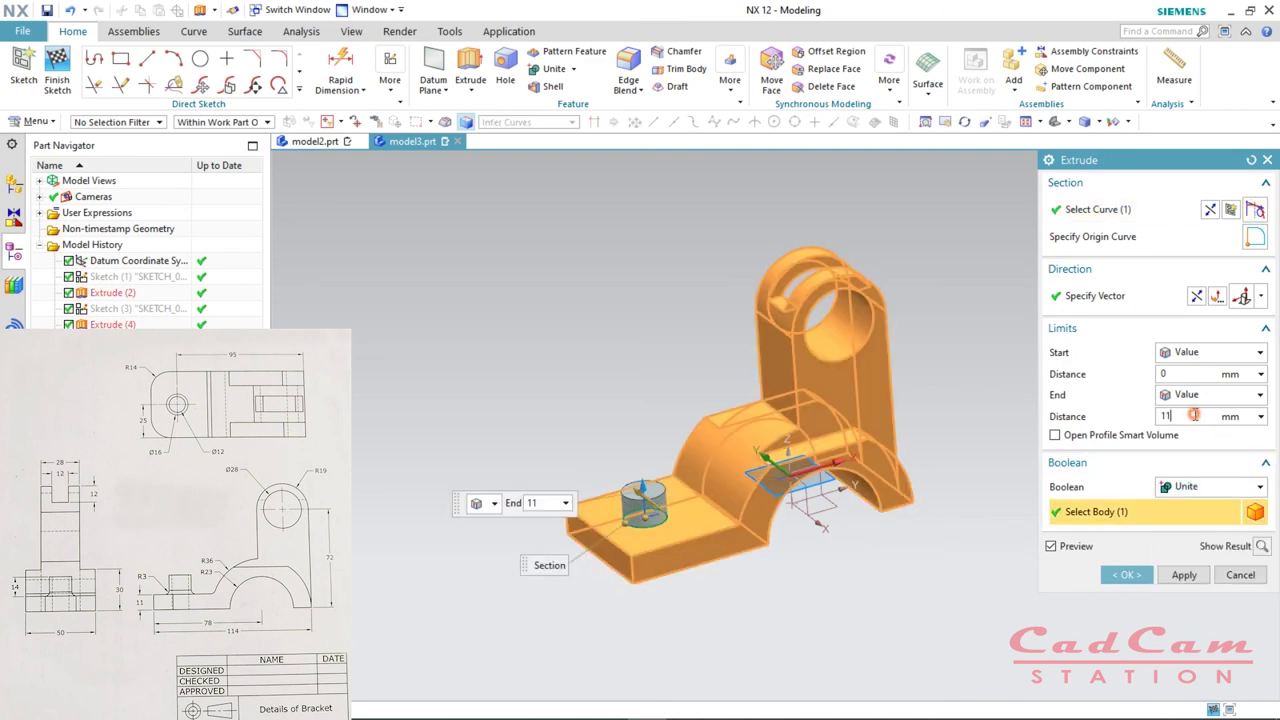
pyautogui.doubleClick(1190, 416)
pyautogui.write('14')
pyautogui.press('Return')
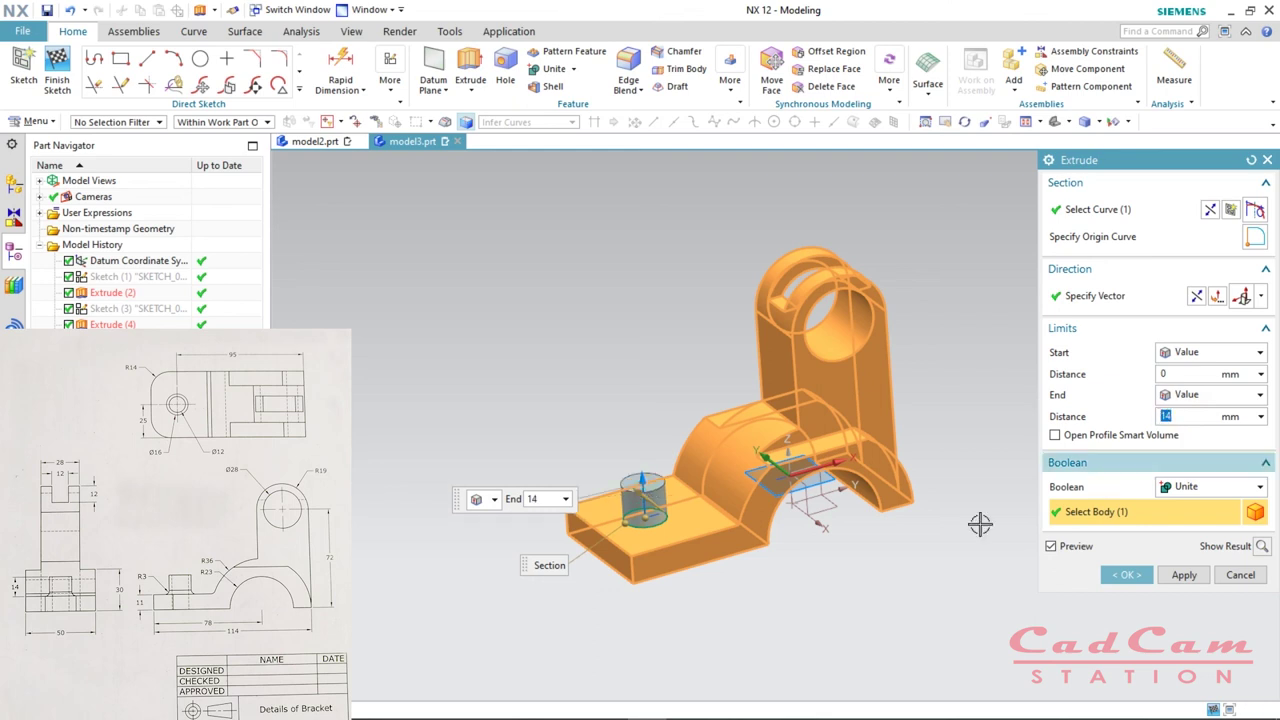
pyautogui.click(1125, 577)
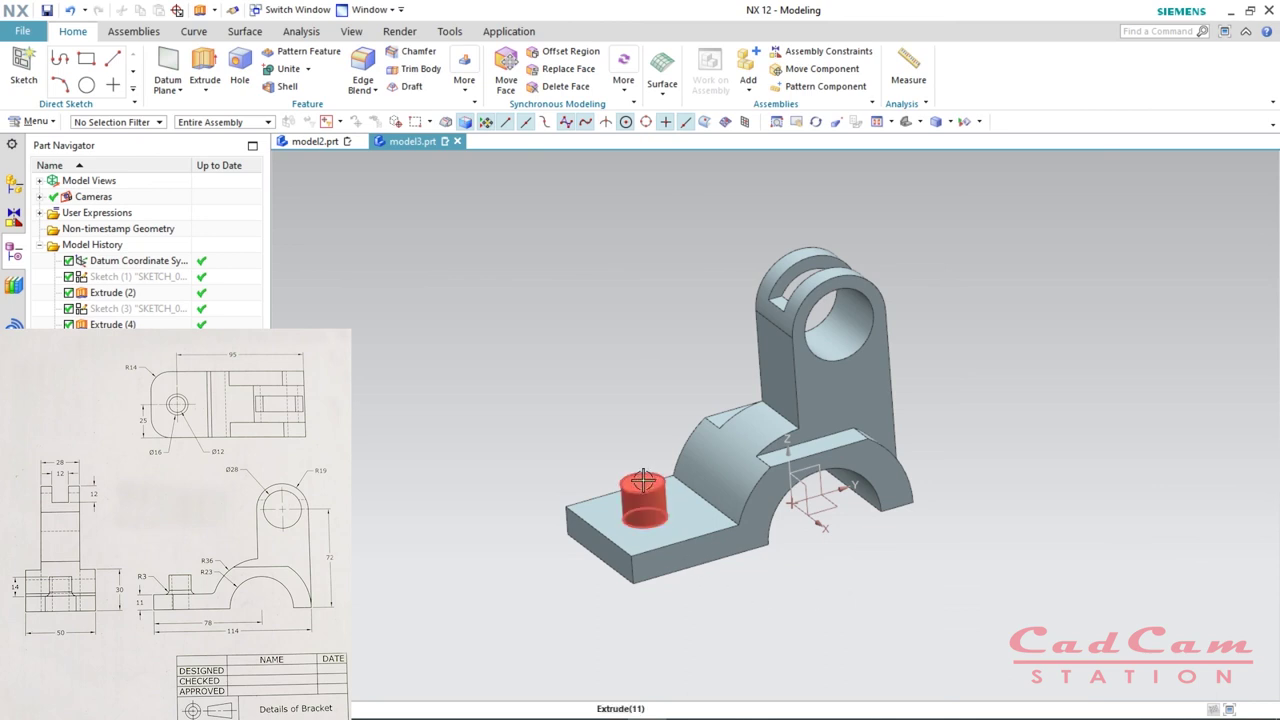
# - Create a new sketch on the top face of the cylindrical boss
pyautogui.click(23, 68)
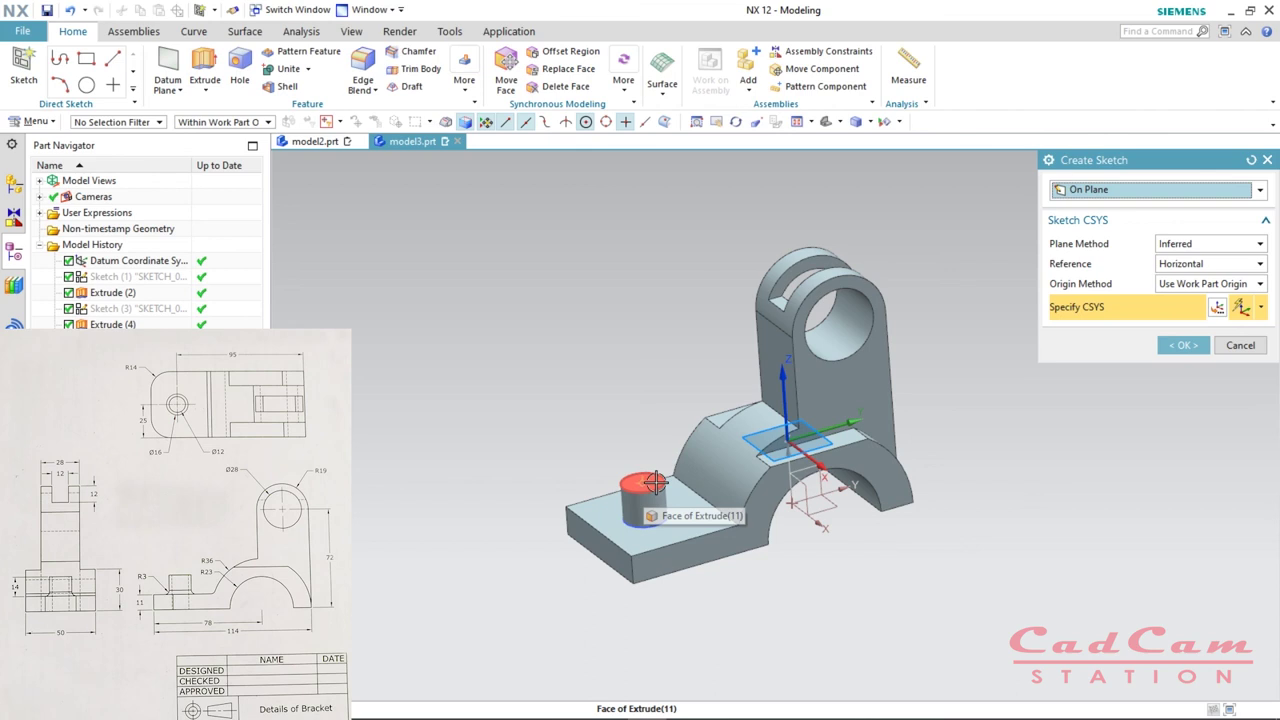
pyautogui.click(655, 483)
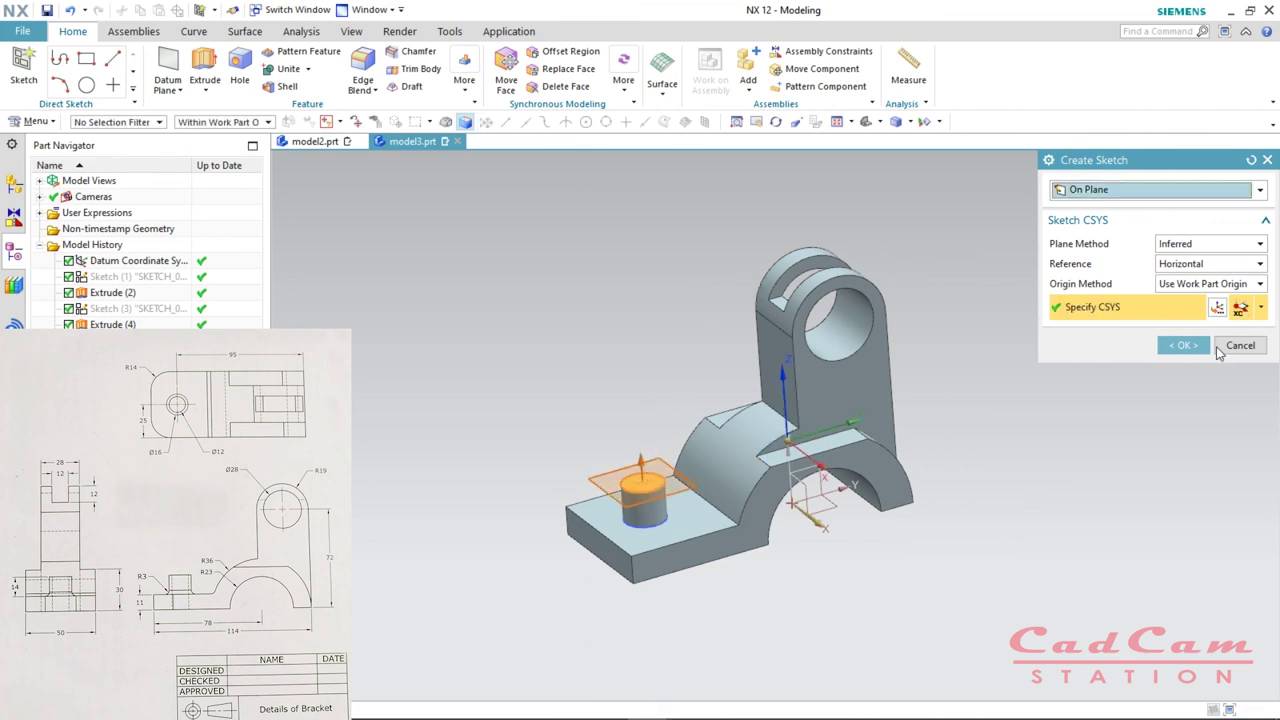
pyautogui.click(1180, 345)
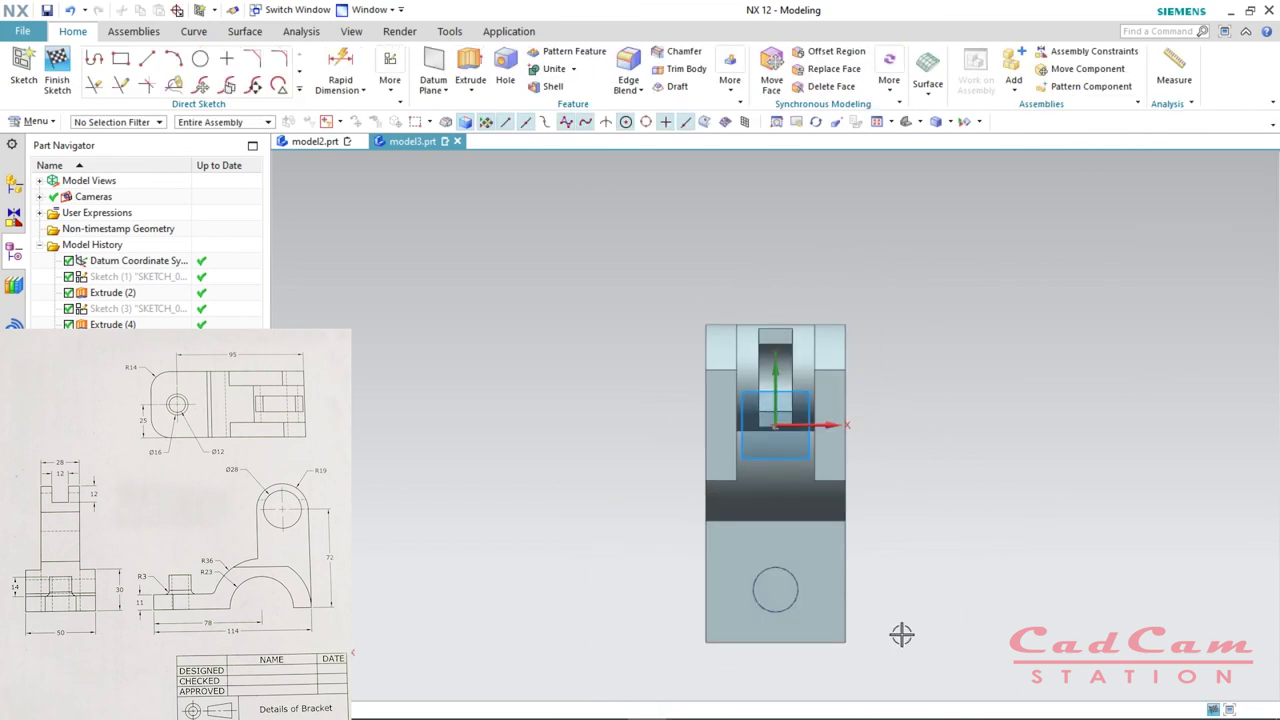
# - Sketch a 12 mm diameter circle concentric with the boss on its top face
pyautogui.press('o')
pyautogui.scroll(-1, 805, 645)
pyautogui.scroll(2, 803, 650)
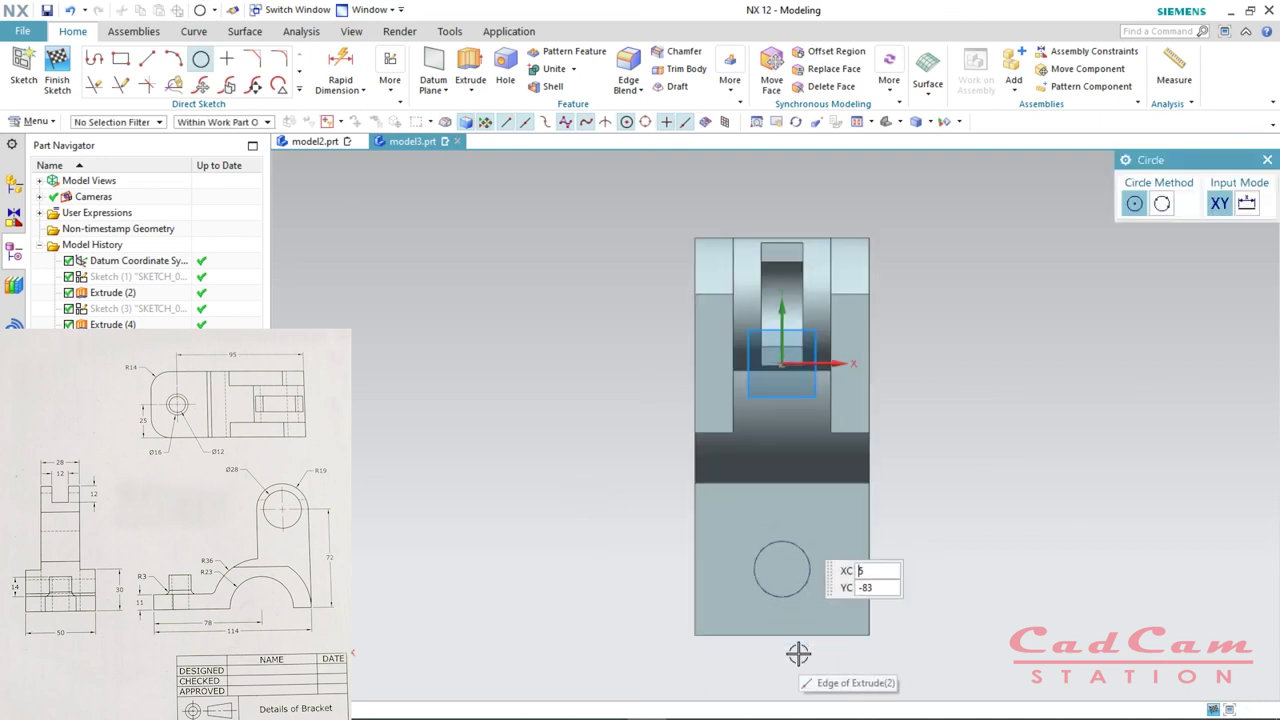
pyautogui.click(790, 588)
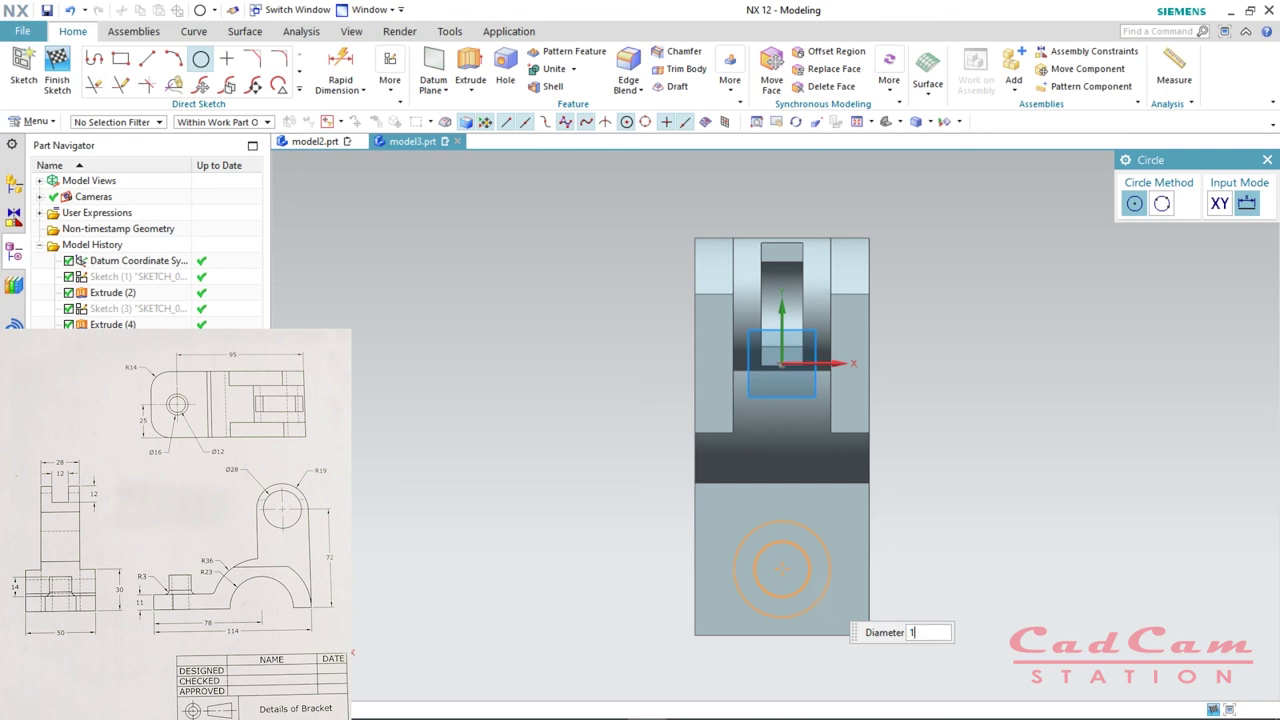
pyautogui.press('Return')
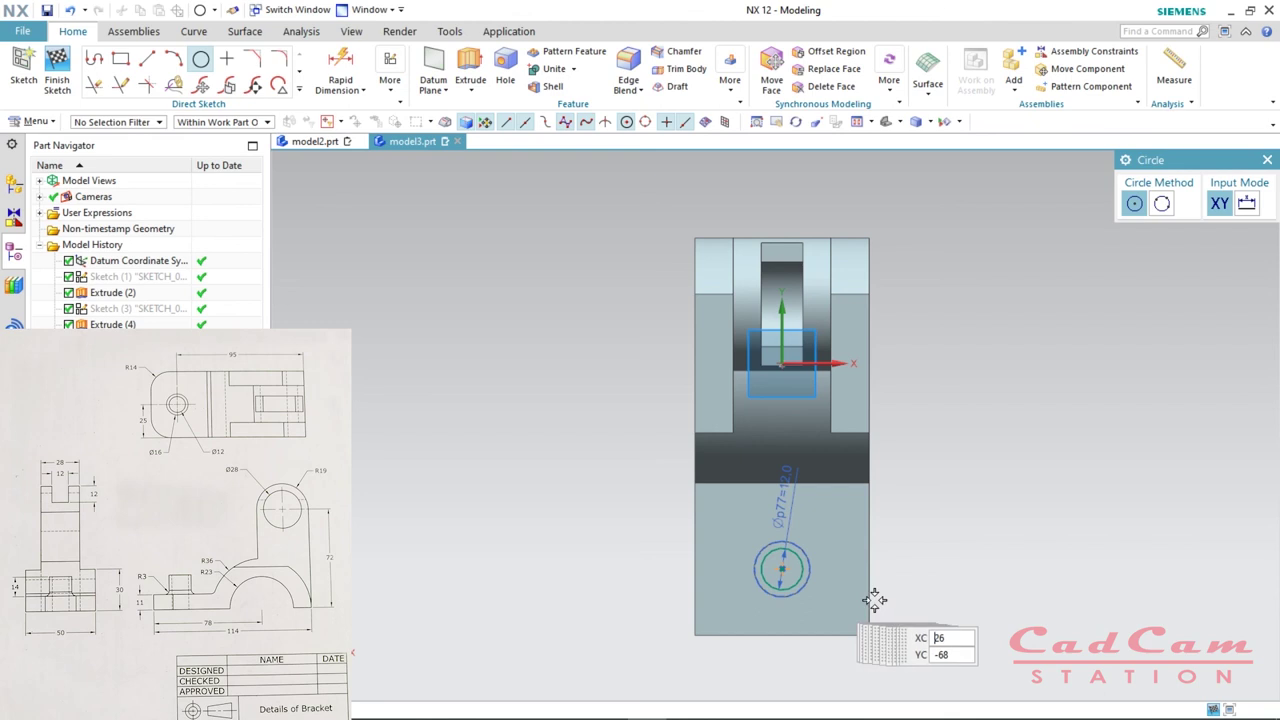
pyautogui.moveTo(909, 595)
pyautogui.mouseDown(button='middle')
pyautogui.moveTo(880, 523)
pyautogui.moveTo(866, 540)
pyautogui.moveTo(855, 532)
pyautogui.mouseUp(button='middle')
pyautogui.press('Escape')
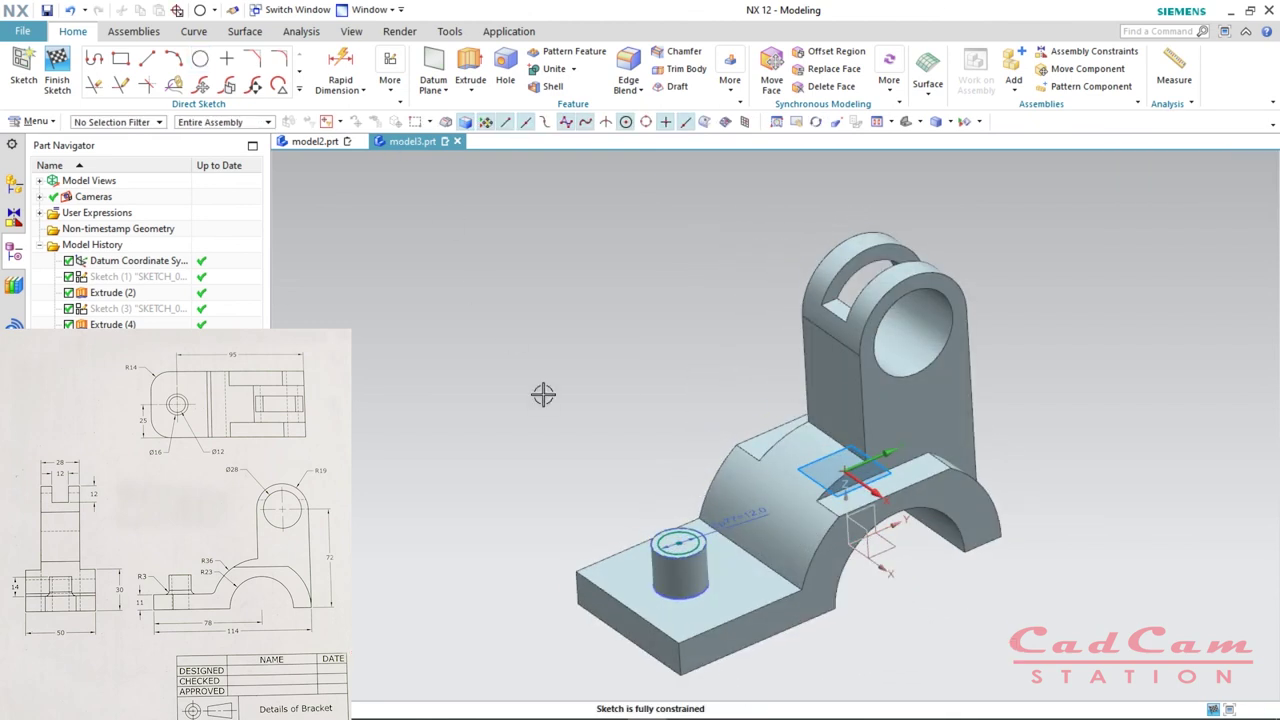
# - Extrude the 12 mm circle downward with an Until Next end limit, subtracting it from the bracket to bore through the boss and plate
pyautogui.press('x')
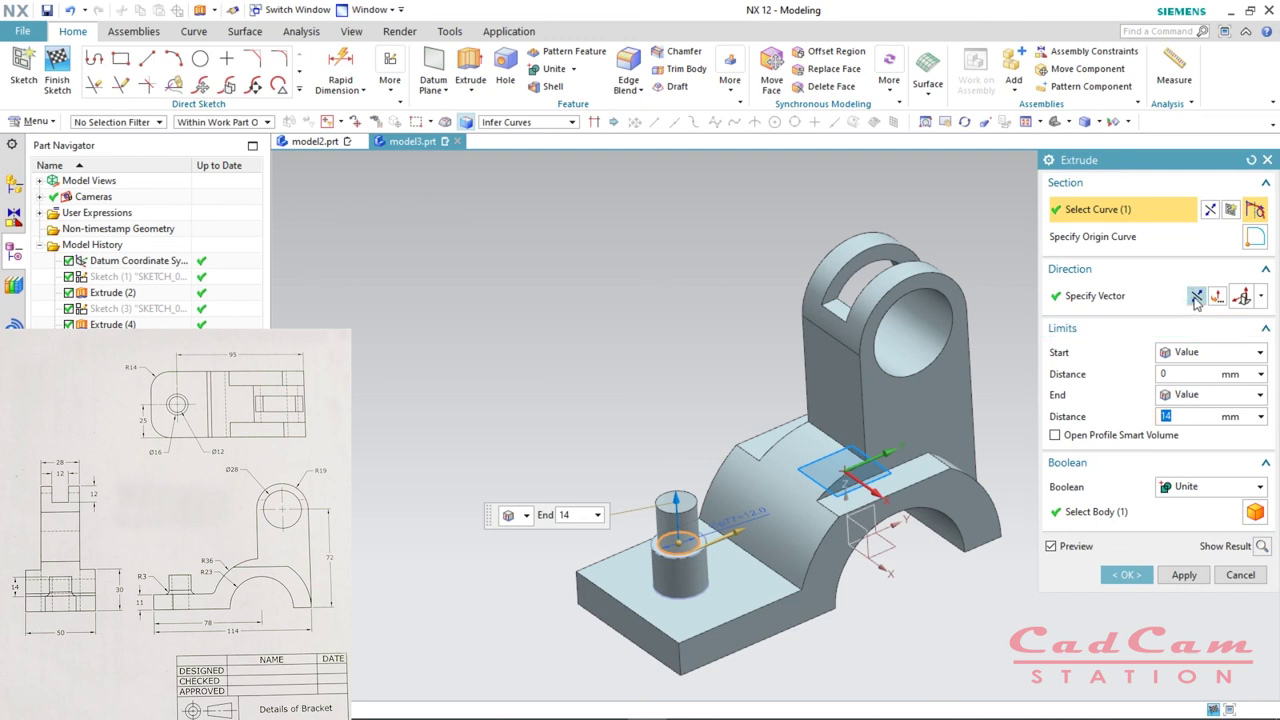
pyautogui.click(1196, 297)
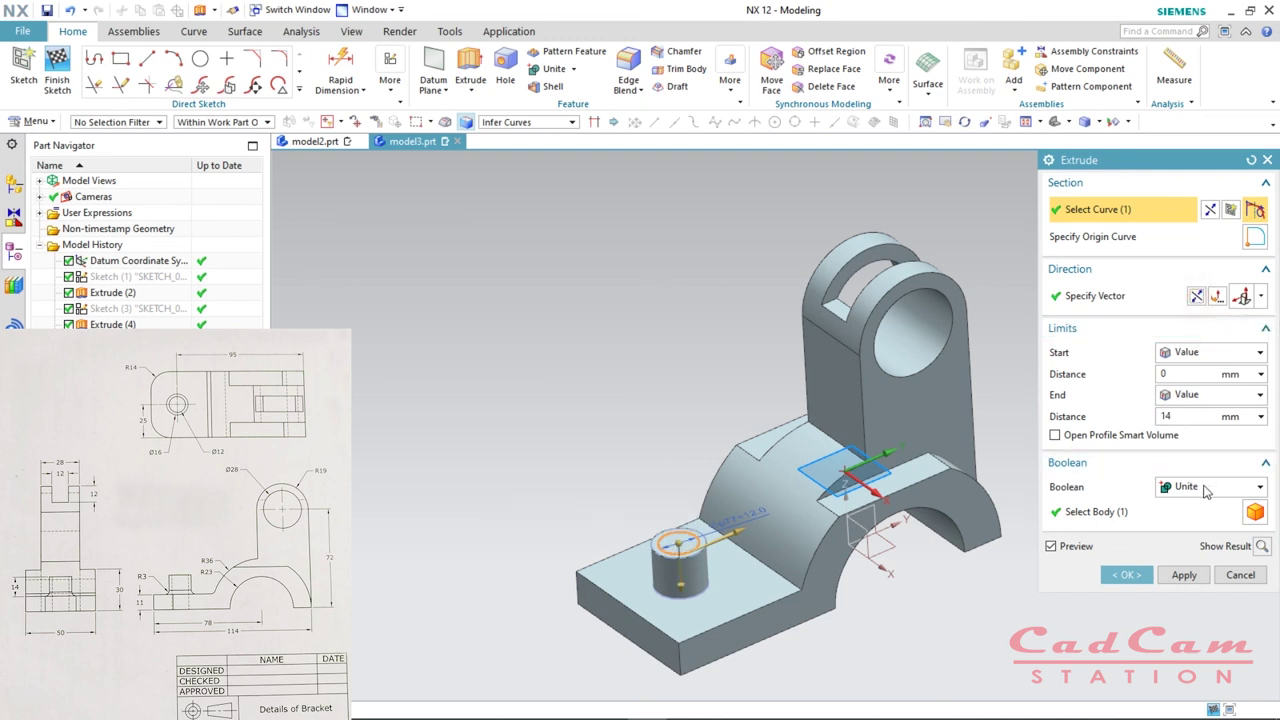
pyautogui.click(1216, 396)
pyautogui.click(1194, 445)
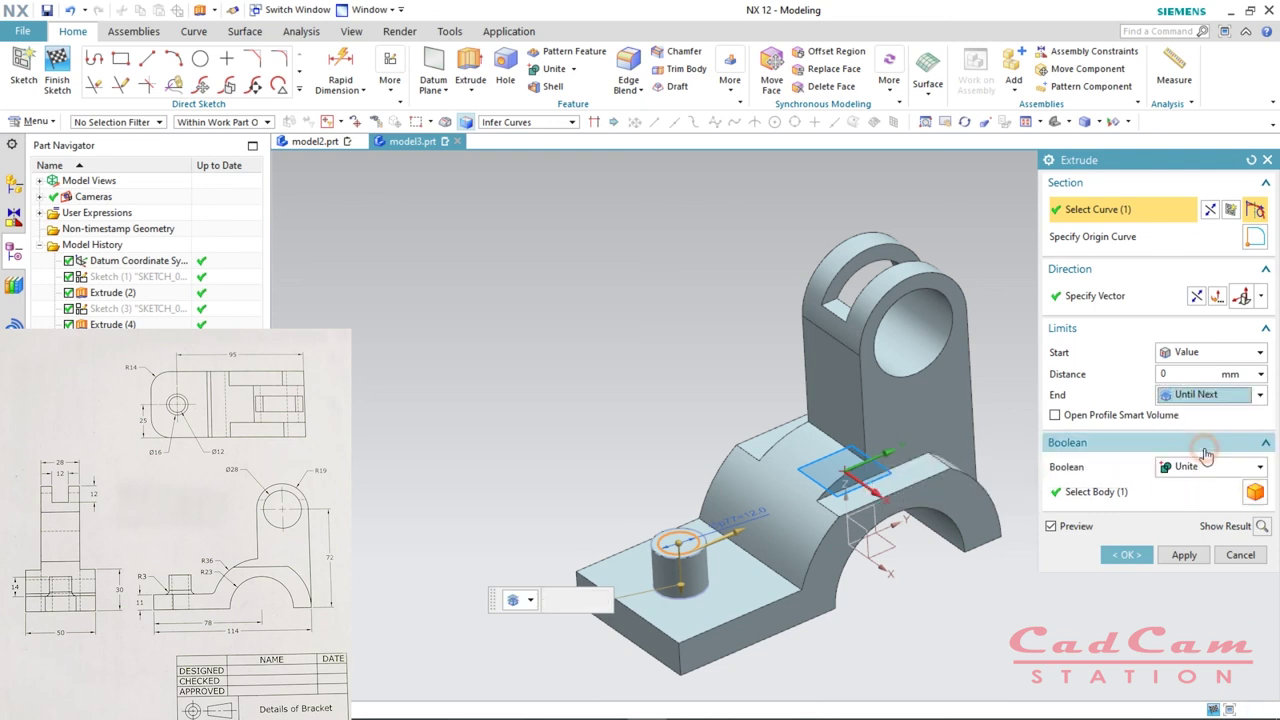
pyautogui.click(1207, 466)
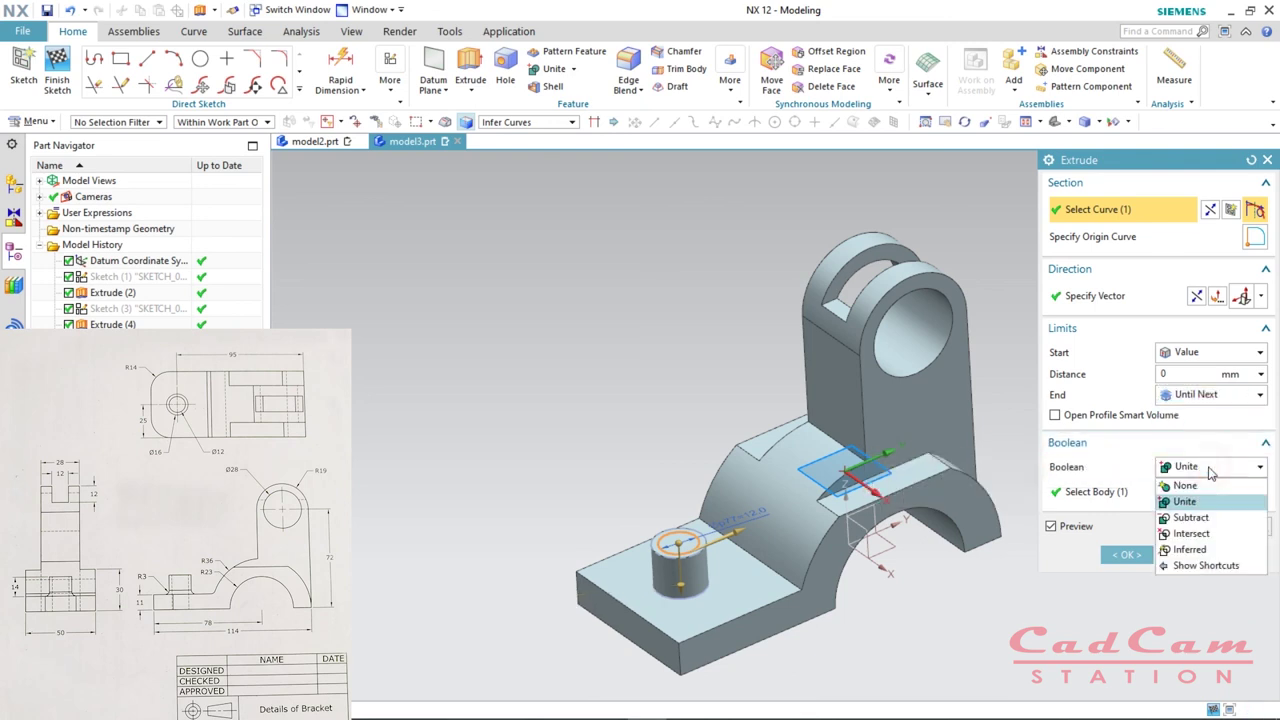
pyautogui.click(1190, 517)
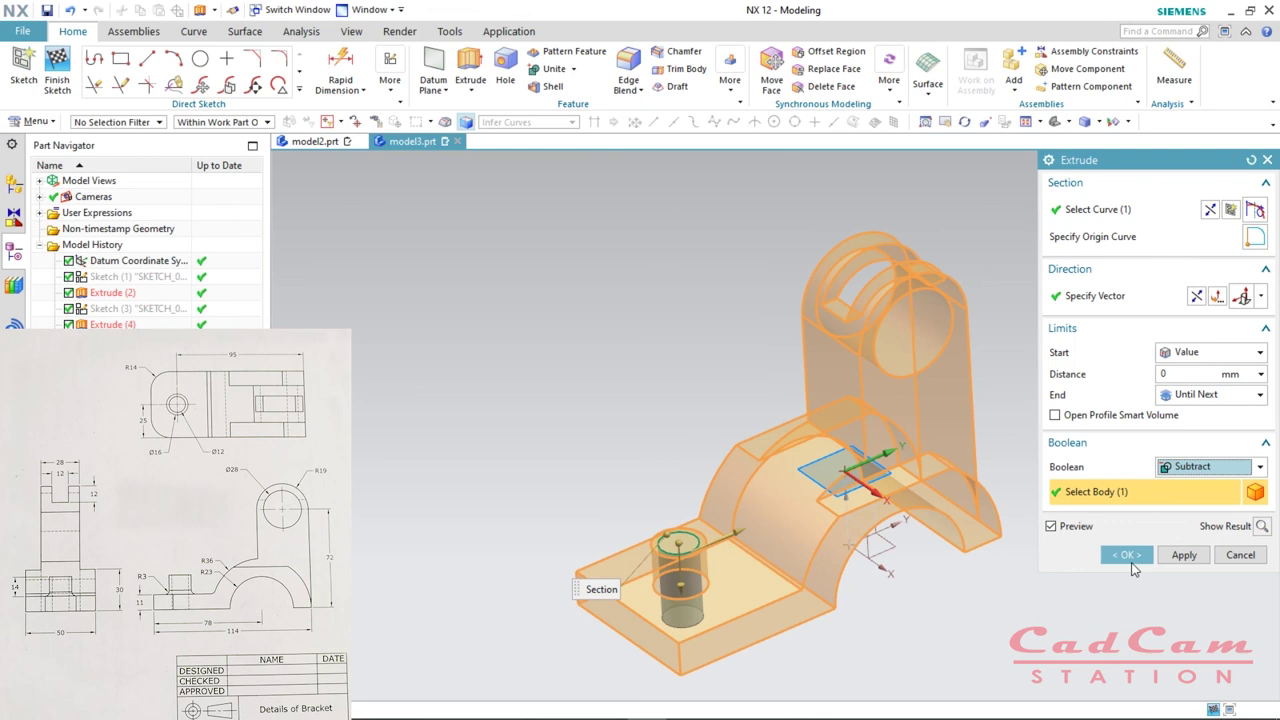
pyautogui.click(1129, 558)
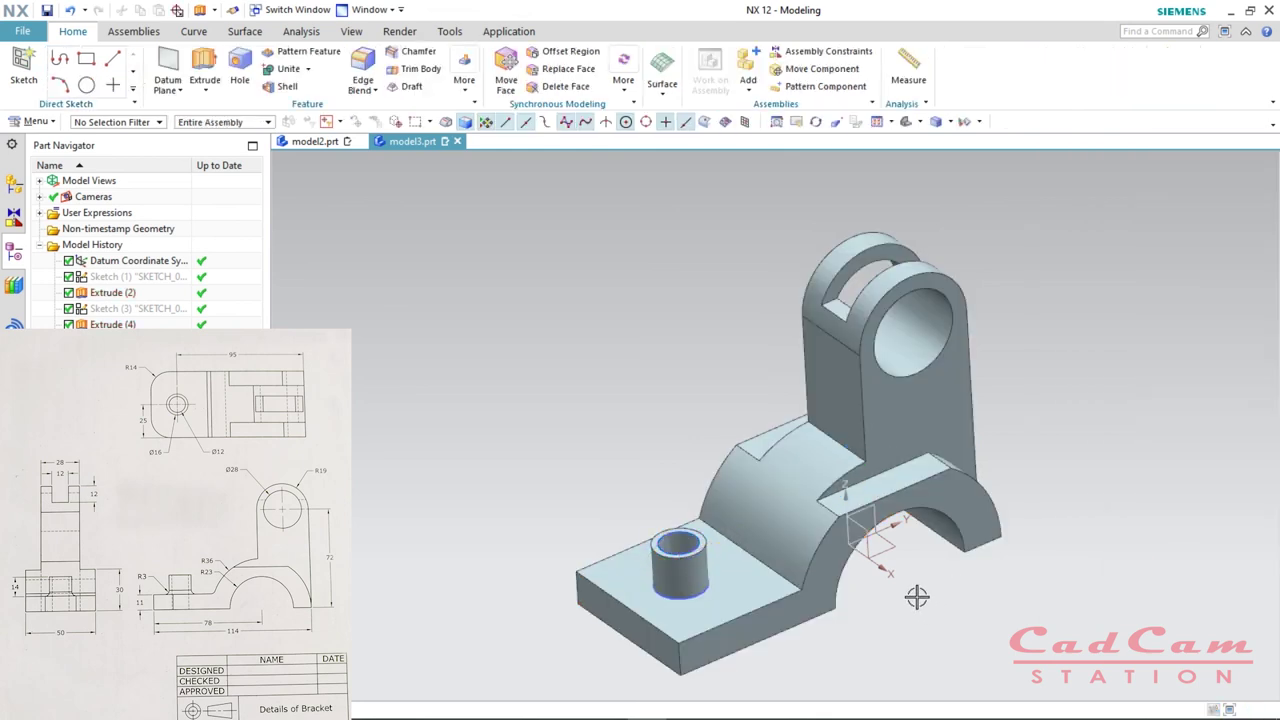
# - Hide the sketches and compare the bracket with the finished one in model2.prt
pyautogui.hotkey('ctrl', 'w')
pyautogui.click(1225, 280)
pyautogui.press('Escape')
pyautogui.click(318, 141)
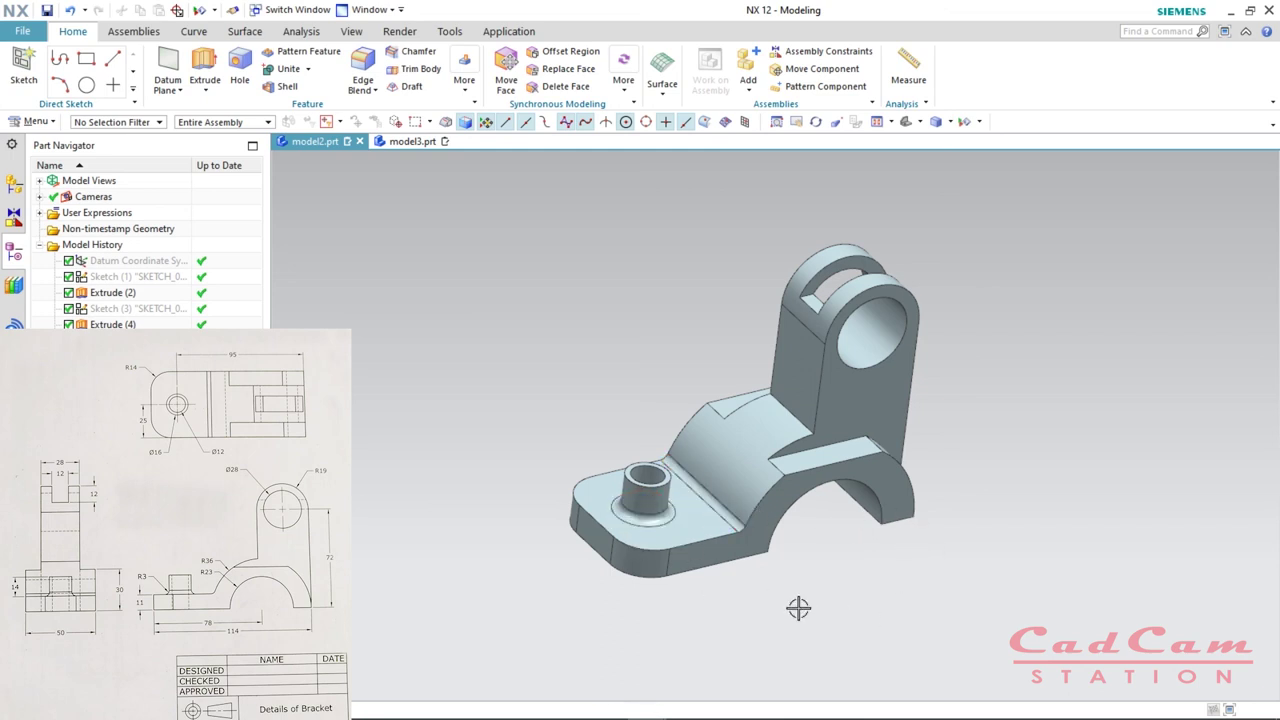
pyautogui.click(424, 150)
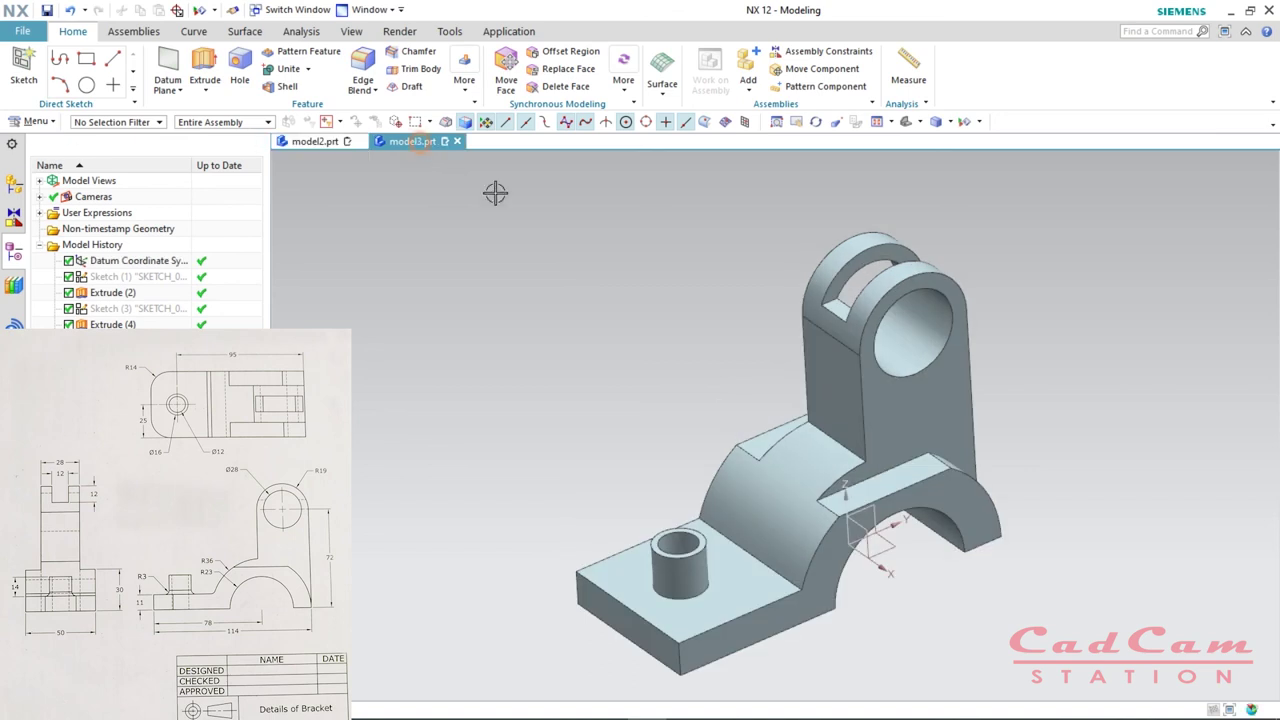
# - Round the two vertical corner edges at the free end of the base plate with a 14 mm edge blend
pyautogui.click(362, 72)
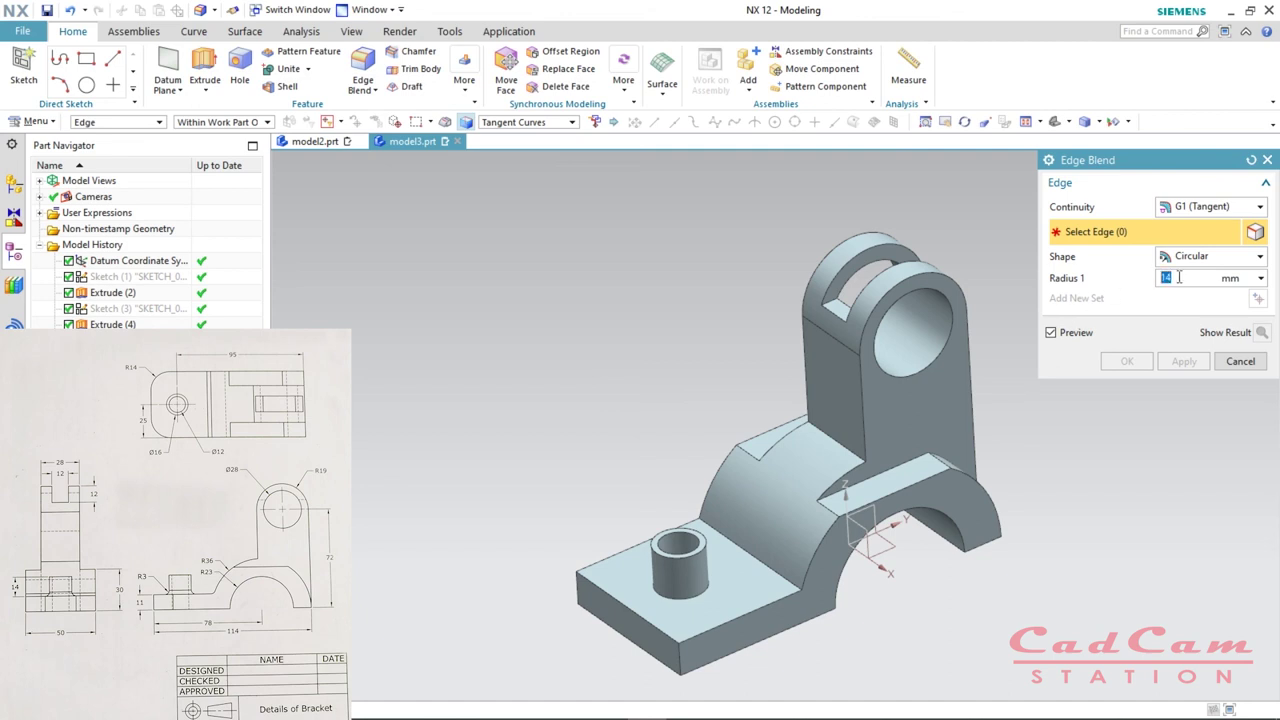
pyautogui.click(621, 628)
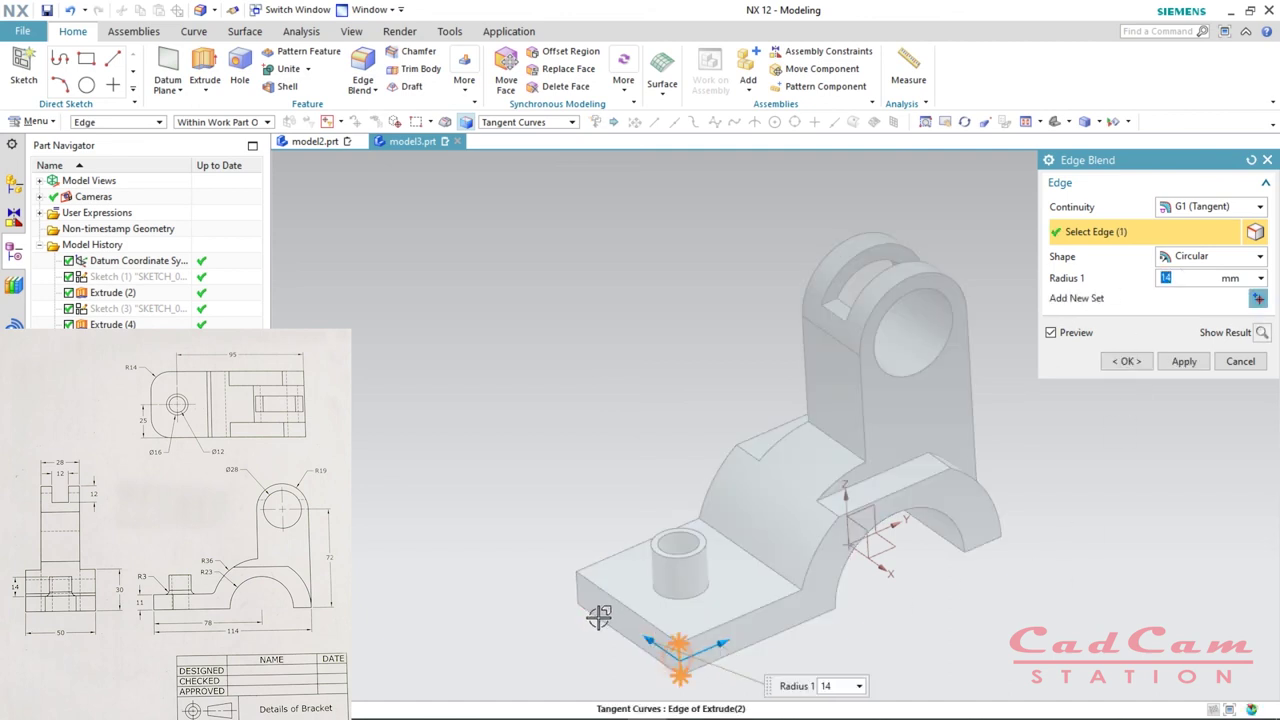
pyautogui.click(576, 590)
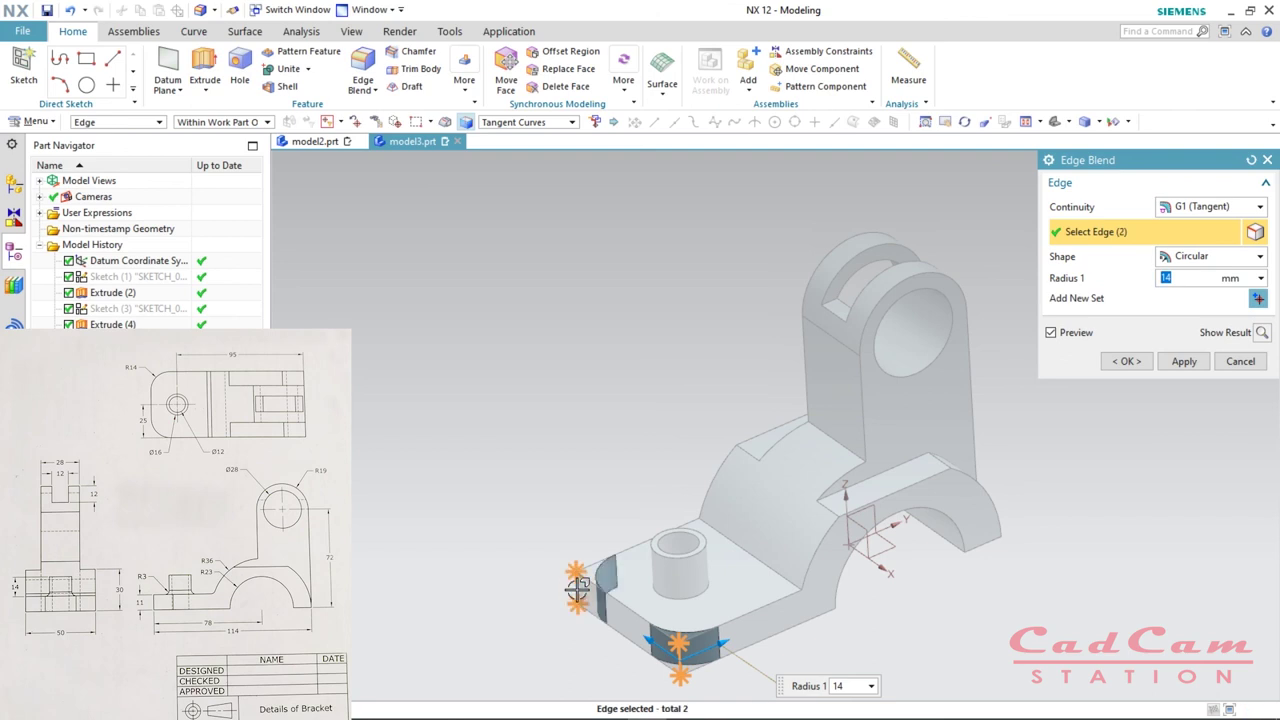
pyautogui.click(1183, 362)
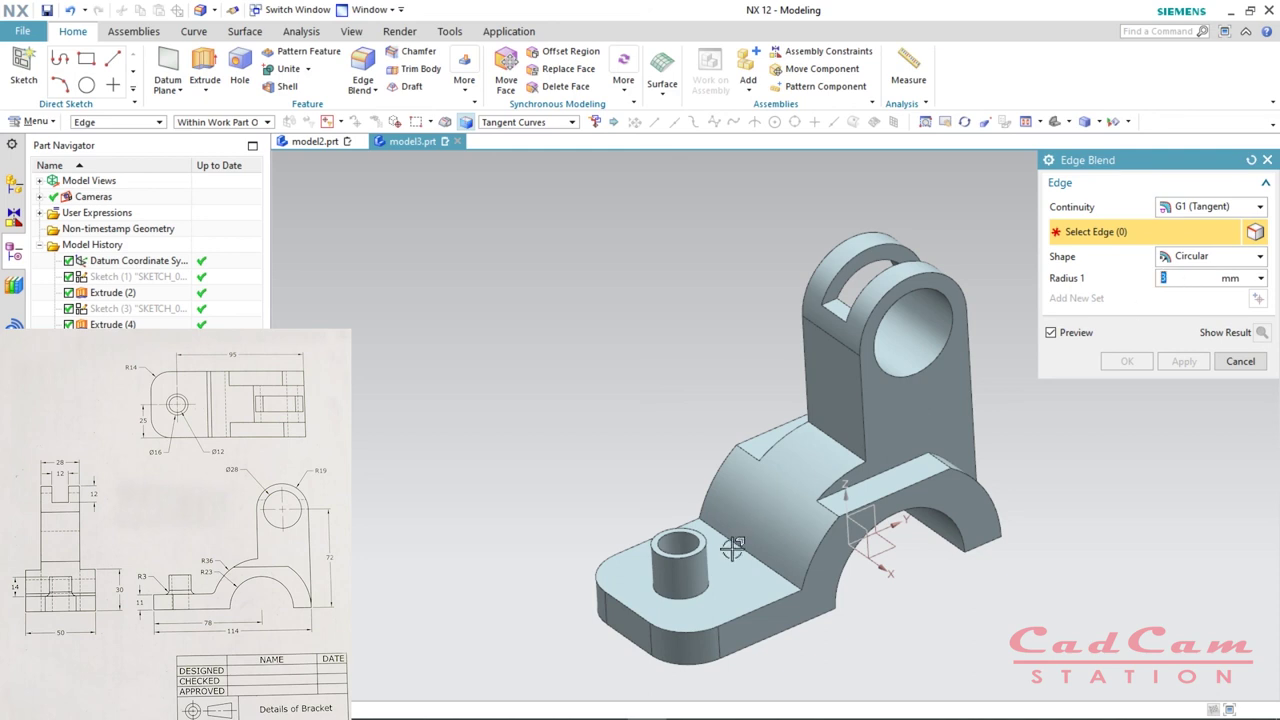
# - Add a 3 mm edge blend around the boss's base and along the edge where the plate meets the curved body
pyautogui.click(703, 592)
pyautogui.click(777, 574)
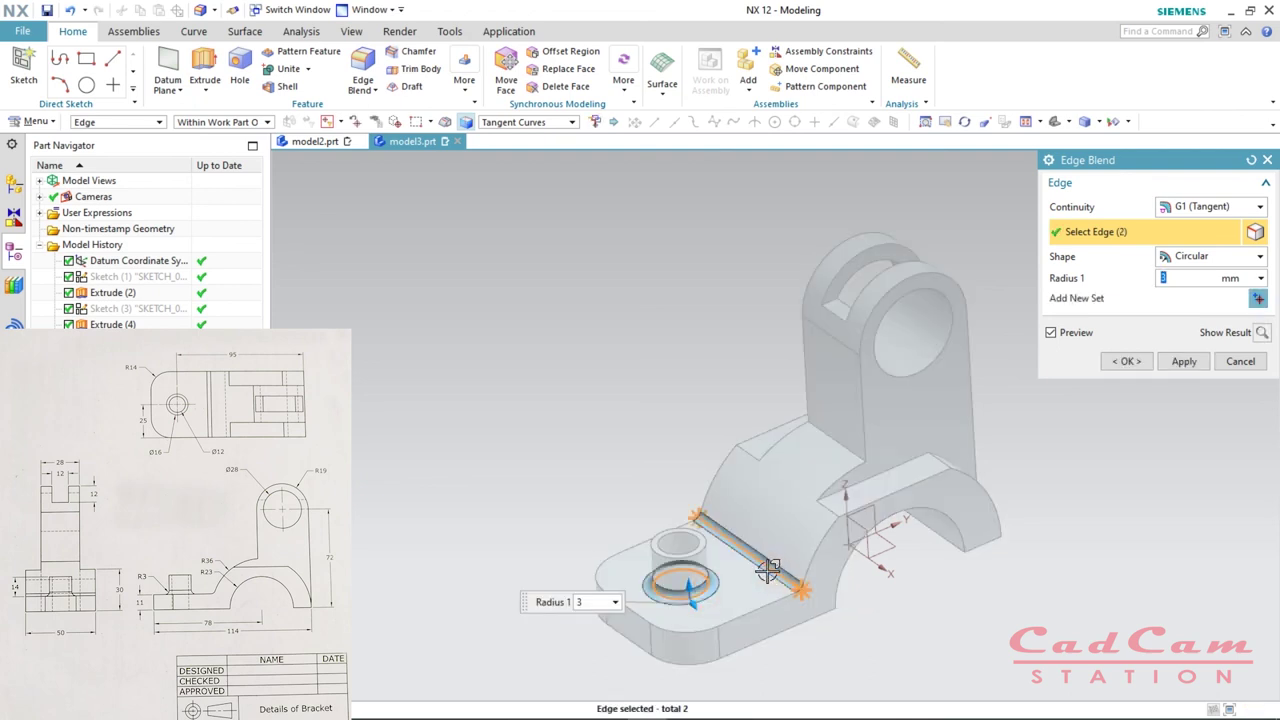
pyautogui.click(1127, 361)
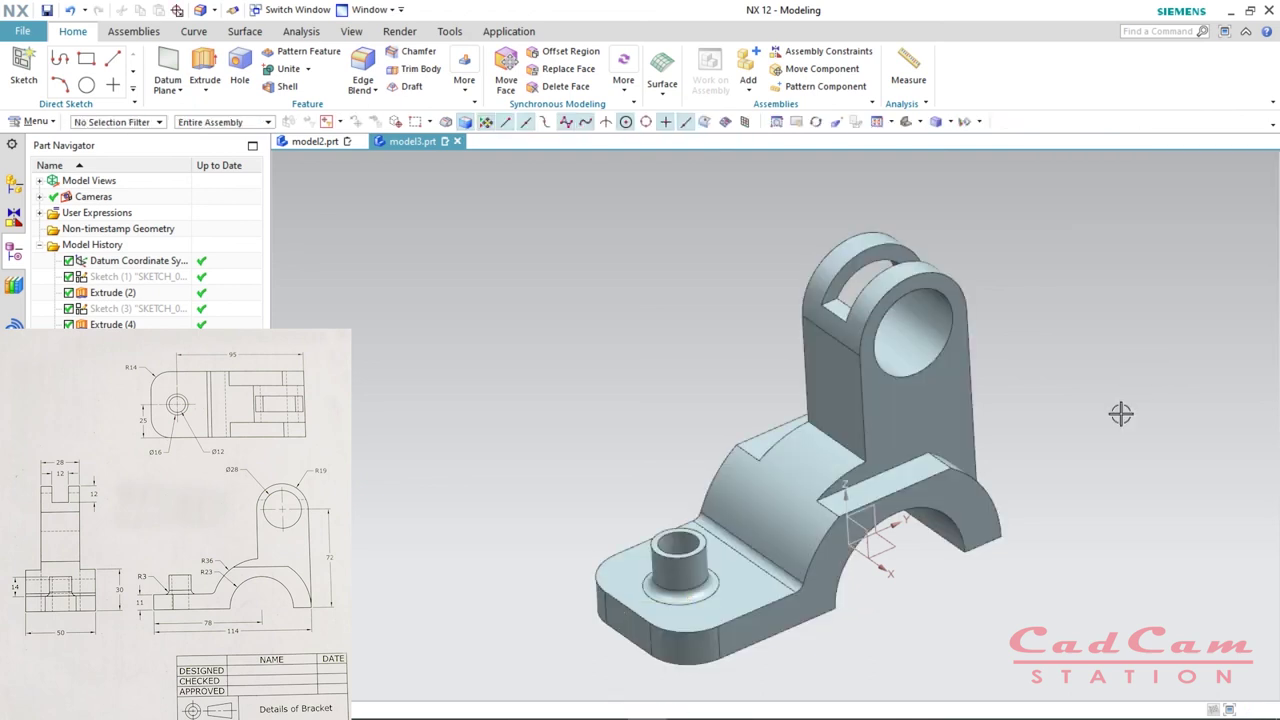
# - Hide all datums so that only the solid bracket is displayed
pyautogui.moveTo(855, 533); pyautogui.dragTo(796, 498, button='middle')
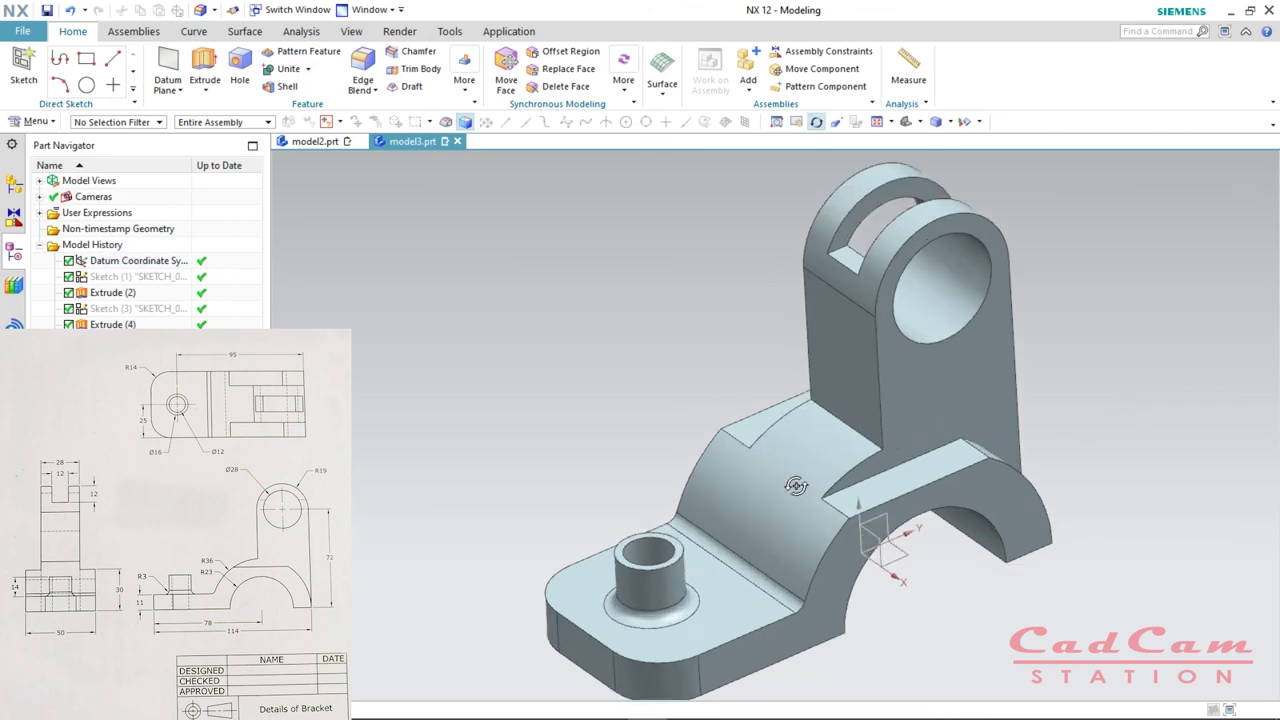
pyautogui.scroll(-5, 825, 527)
pyautogui.moveTo(857, 563)
pyautogui.mouseDown(button='middle')
pyautogui.moveTo(835, 578)
pyautogui.moveTo(821, 550)
pyautogui.mouseUp(button='middle')
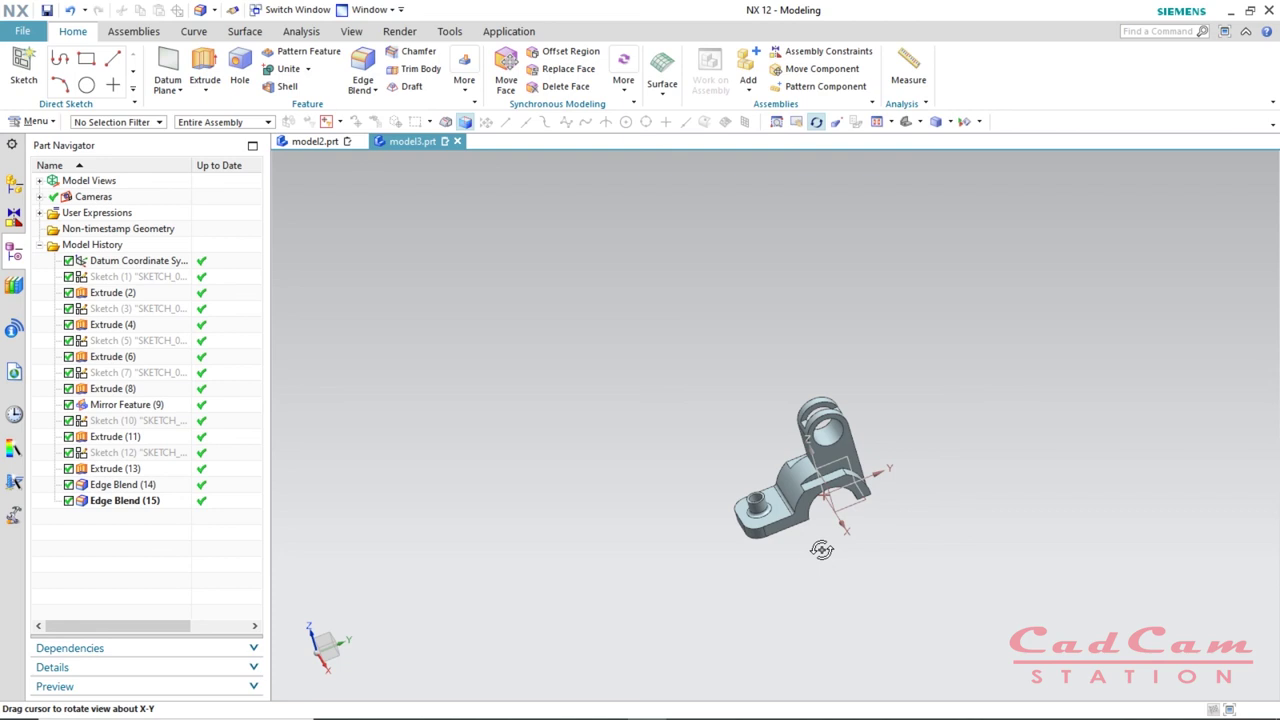
pyautogui.moveTo(820, 505); pyautogui.dragTo(816, 503, button='middle')
pyautogui.scroll(2, 816, 503)
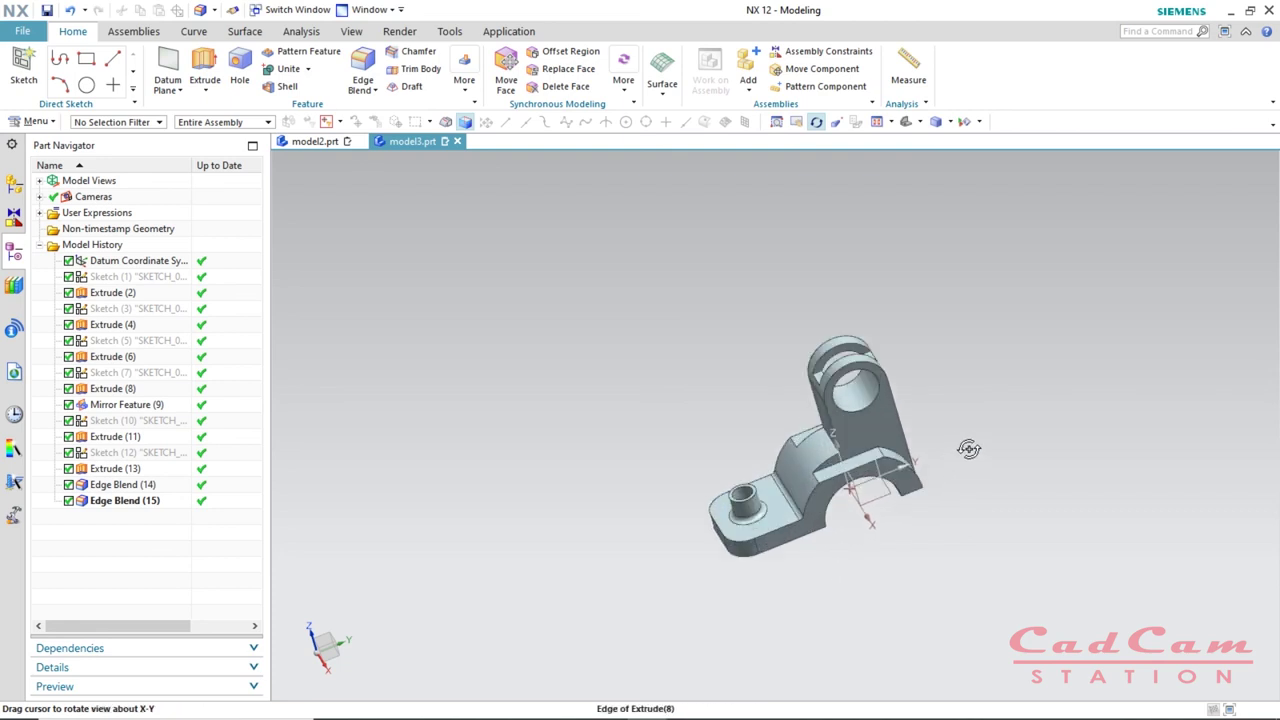
pyautogui.hotkey('ctrl', 'w')
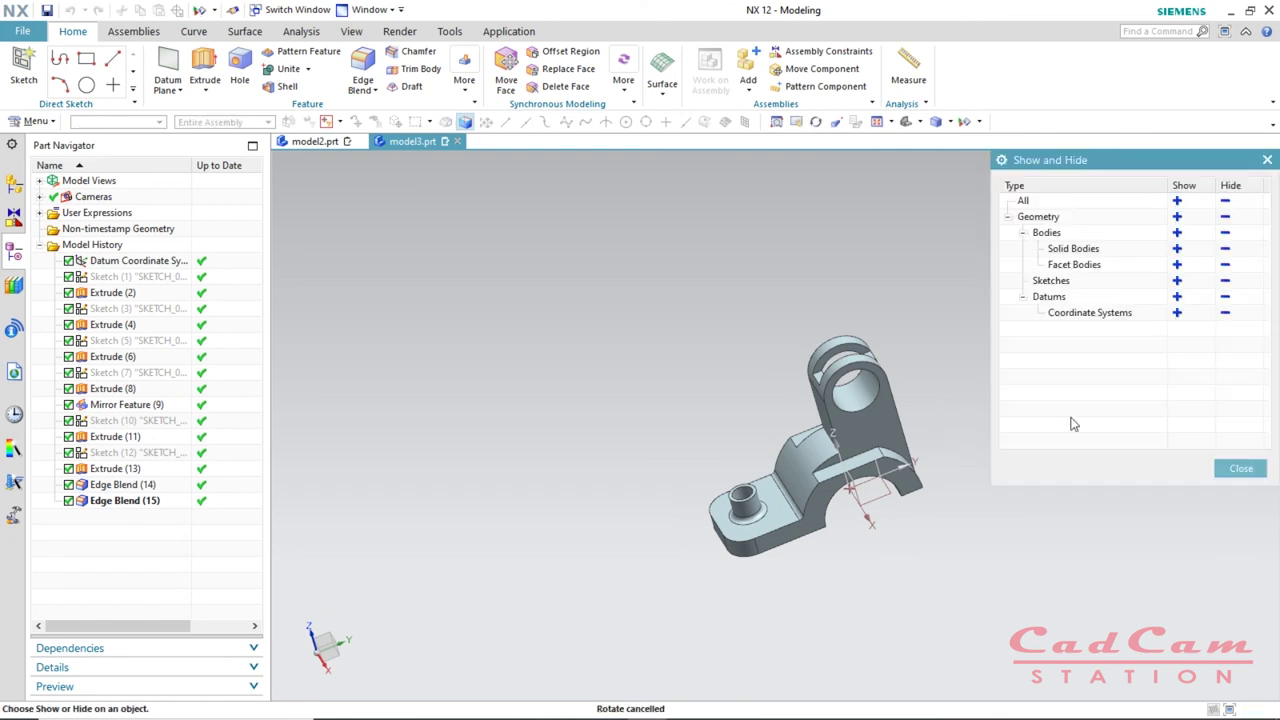
pyautogui.click(1227, 301)
pyautogui.middleClick(977, 518)
# - Orient the bracket to the right view, and examine its side profile and the finished shape from several angles
pyautogui.hotkey('ctrl', 'alt', 'r')
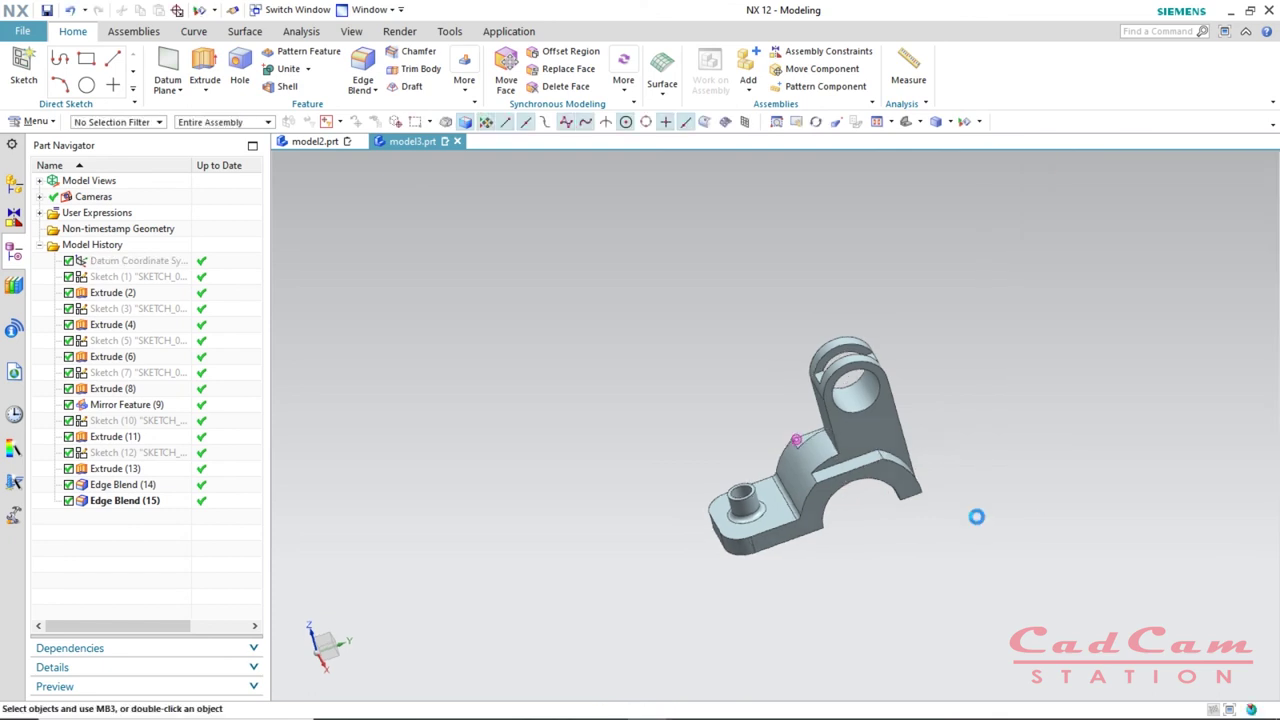
pyautogui.scroll(1, 920, 486)
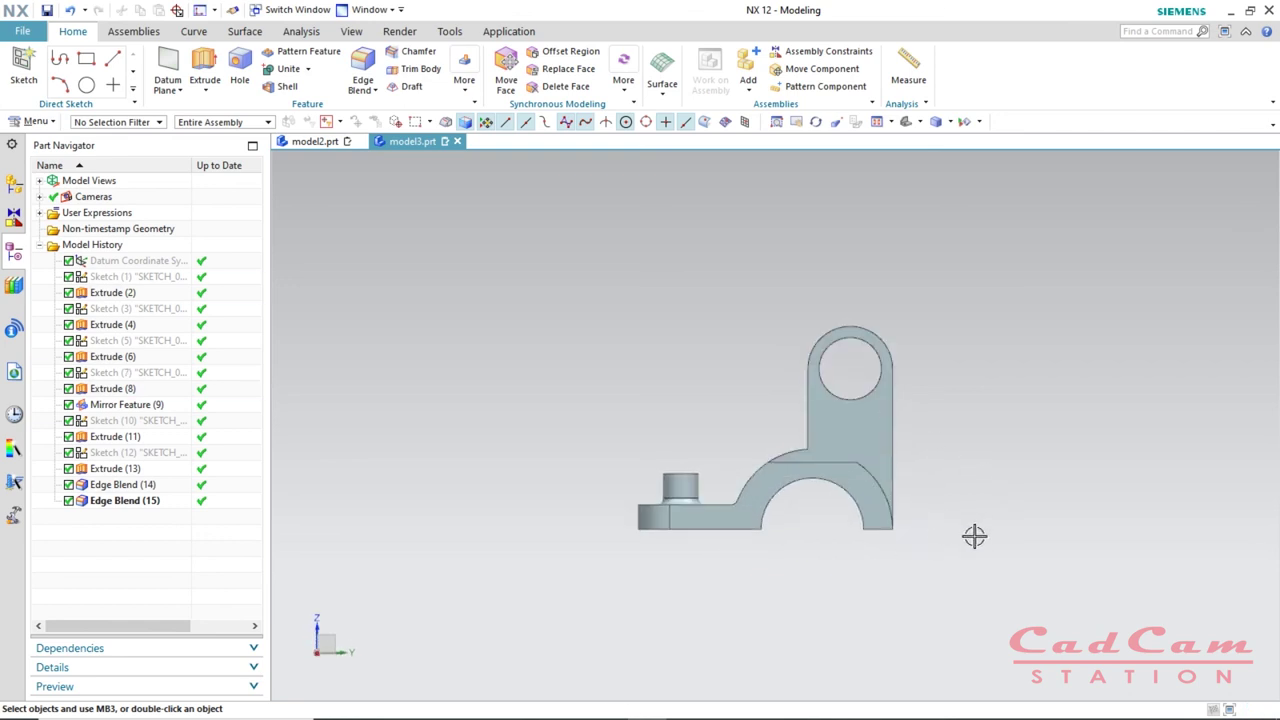
pyautogui.moveTo(815, 527); pyautogui.dragTo(815, 527, button='middle')
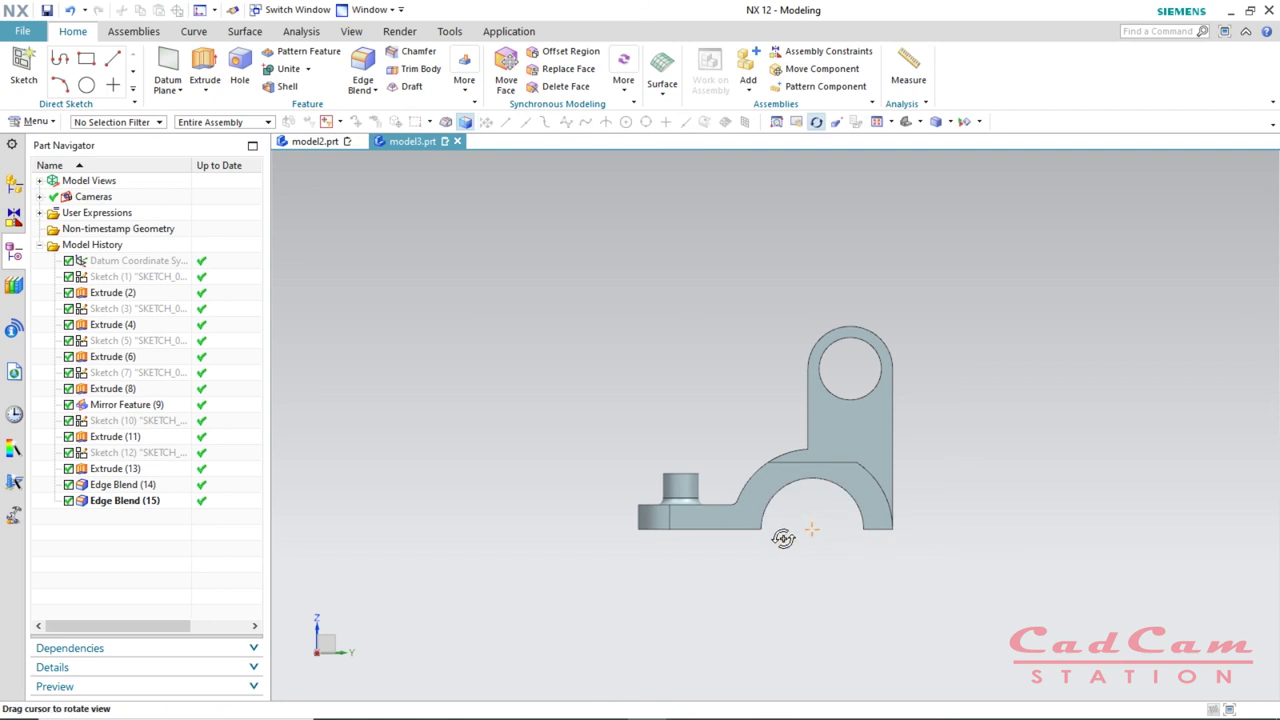
pyautogui.moveTo(808, 518); pyautogui.dragTo(888, 550, button='middle')
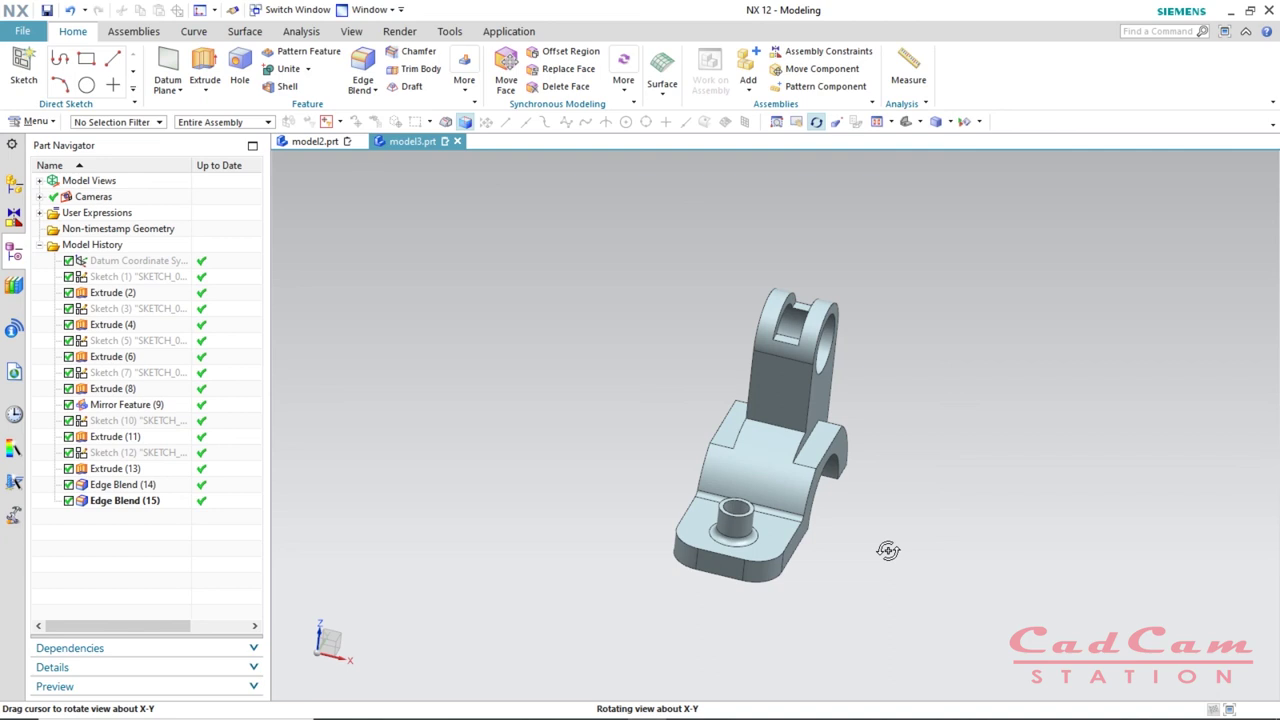
pyautogui.moveTo(888, 550); pyautogui.dragTo(769, 532, button='middle')
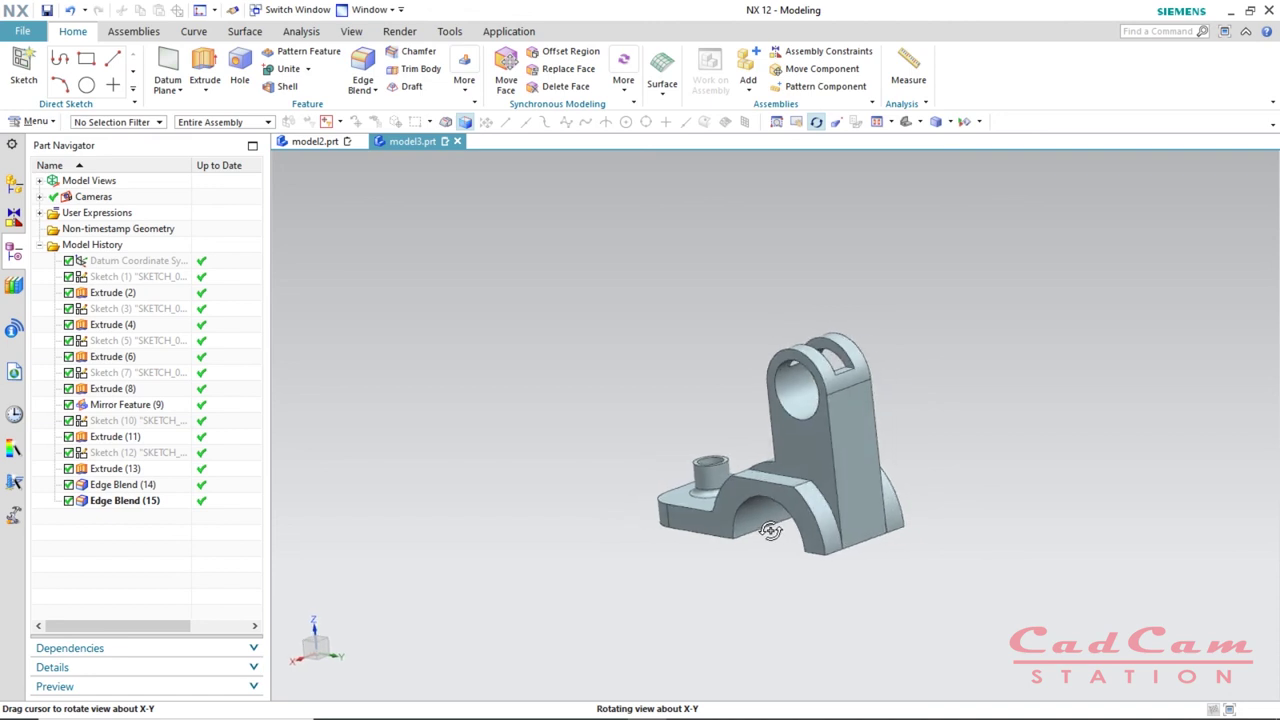